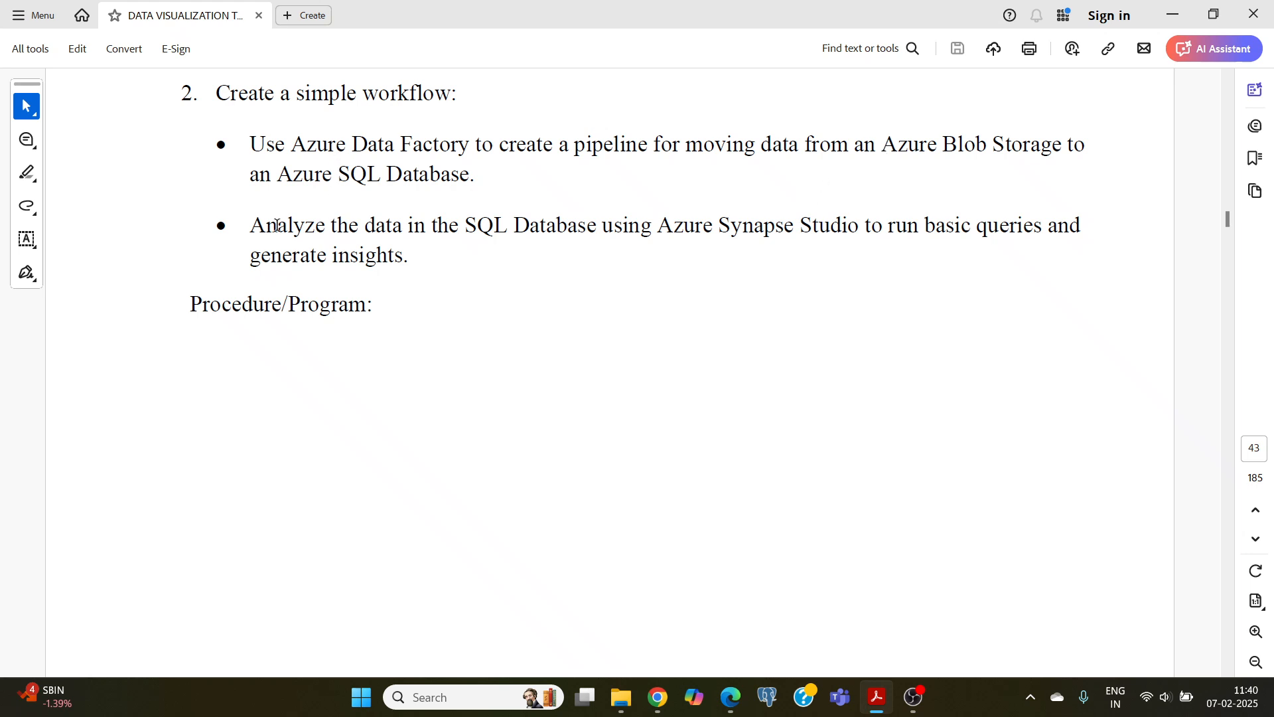
Step: Read the workflow task about moving data from Azure Blob Storage to Azure SQL Database and analyzing it in Synapse Studio
{"action": "left_click_drag", "start_coordinate": [277, 226], "coordinate": [840, 227]}
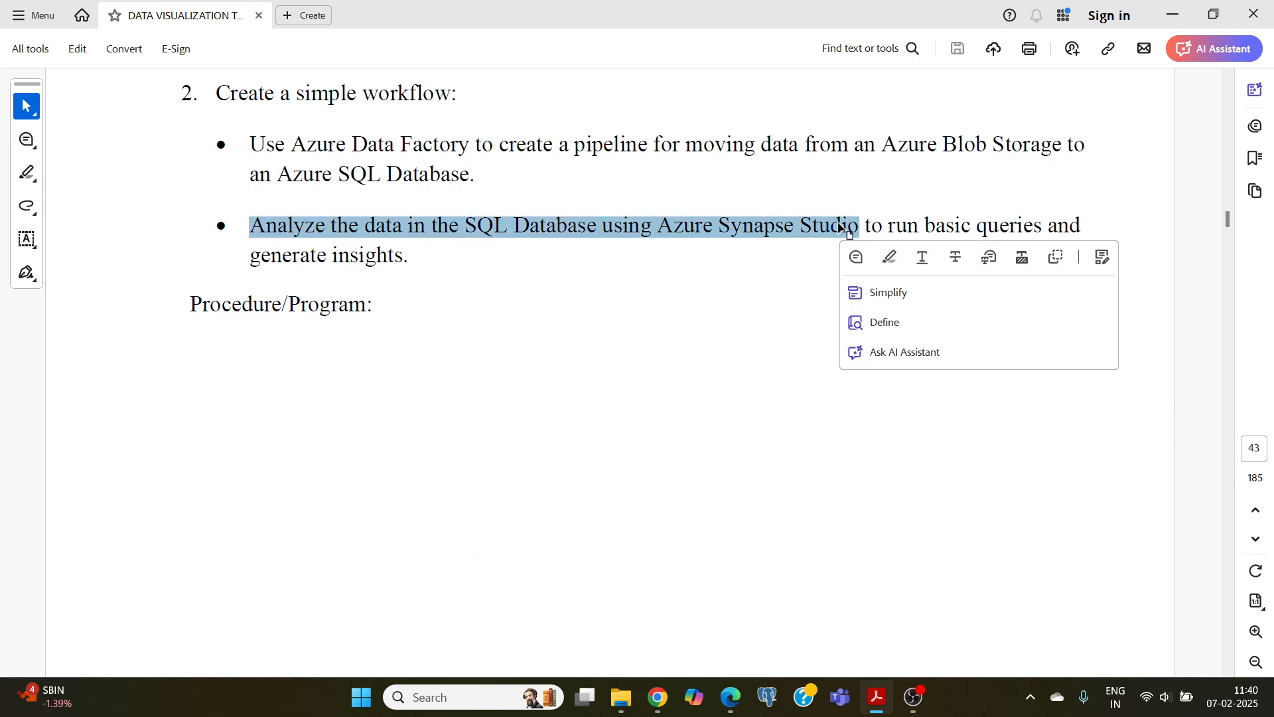
{"action": "left_click", "coordinate": [742, 186]}
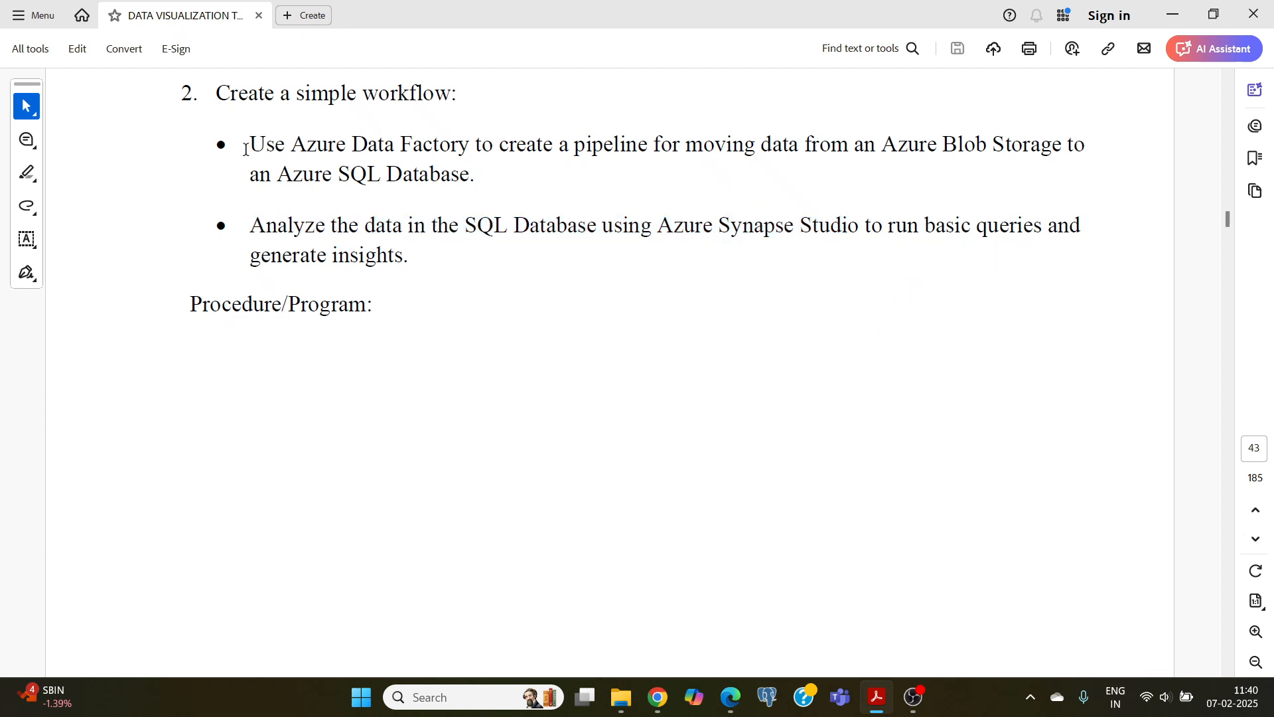
{"action": "left_click_drag", "start_coordinate": [274, 145], "coordinate": [487, 147]}
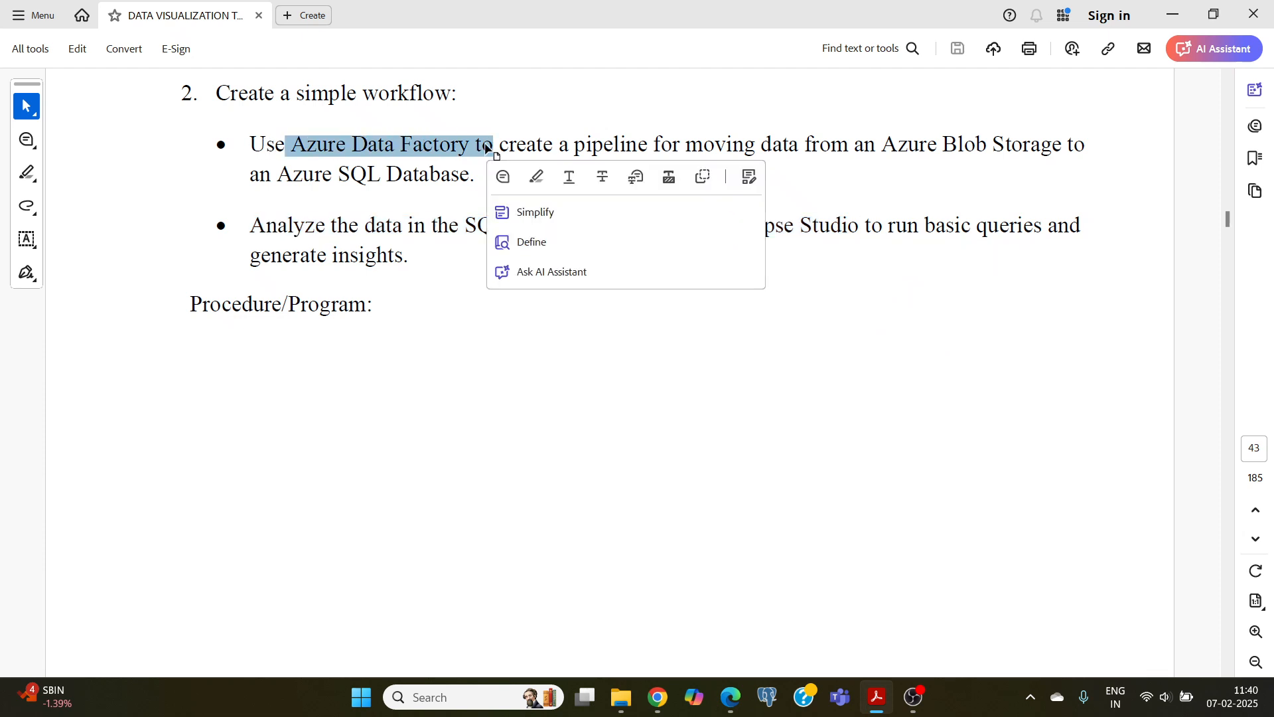
{"action": "left_click", "coordinate": [484, 145]}
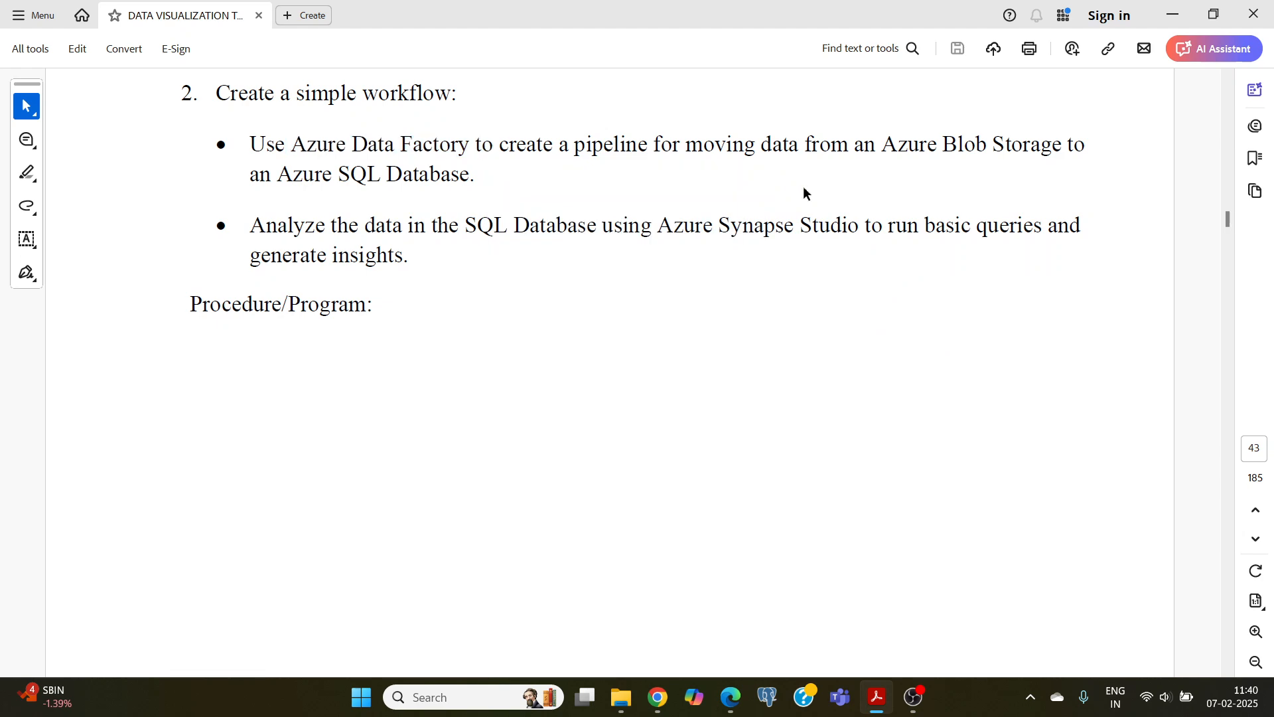
{"action": "left_click_drag", "start_coordinate": [886, 144], "coordinate": [1027, 146]}
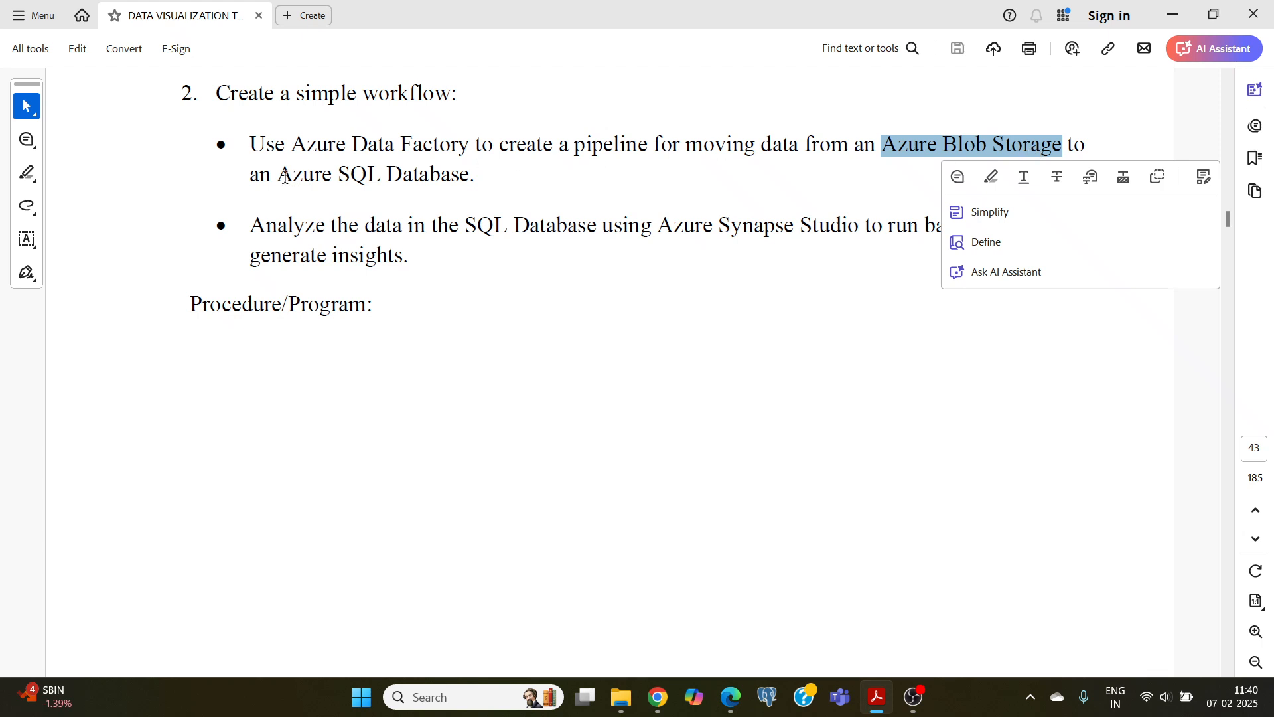
{"action": "left_click_drag", "start_coordinate": [278, 174], "coordinate": [438, 176]}
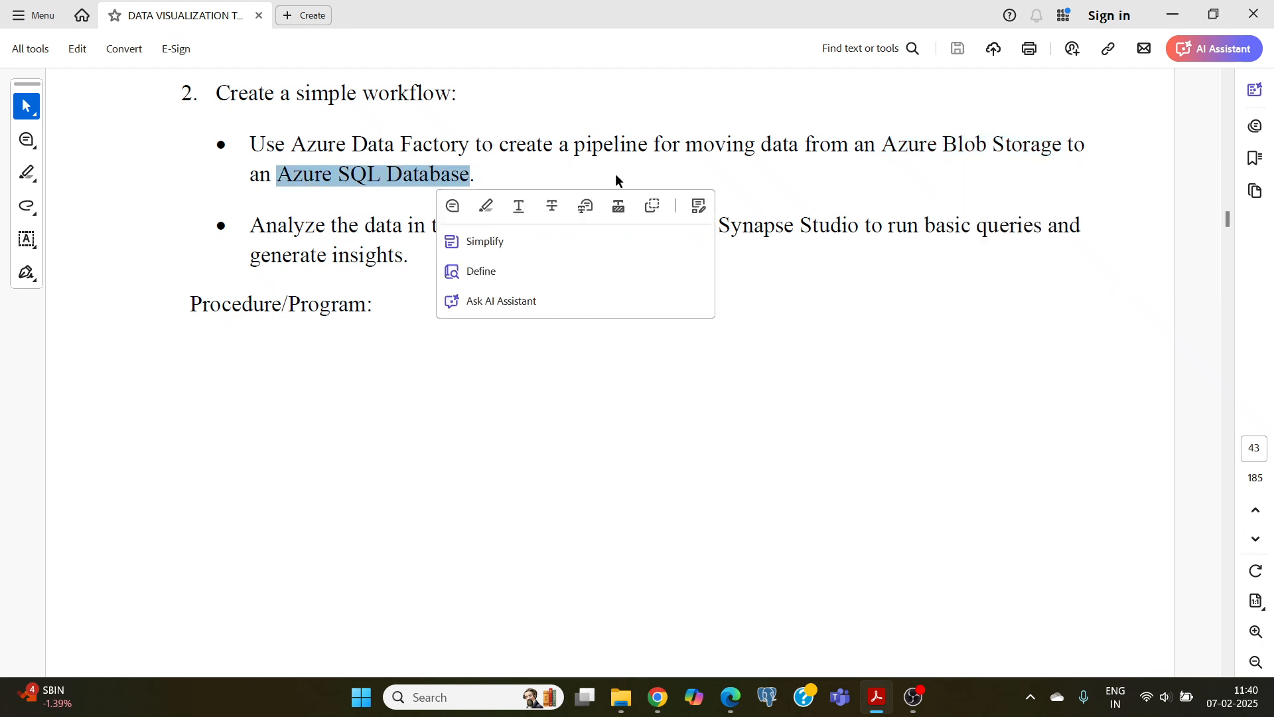
{"action": "left_click", "coordinate": [880, 146]}
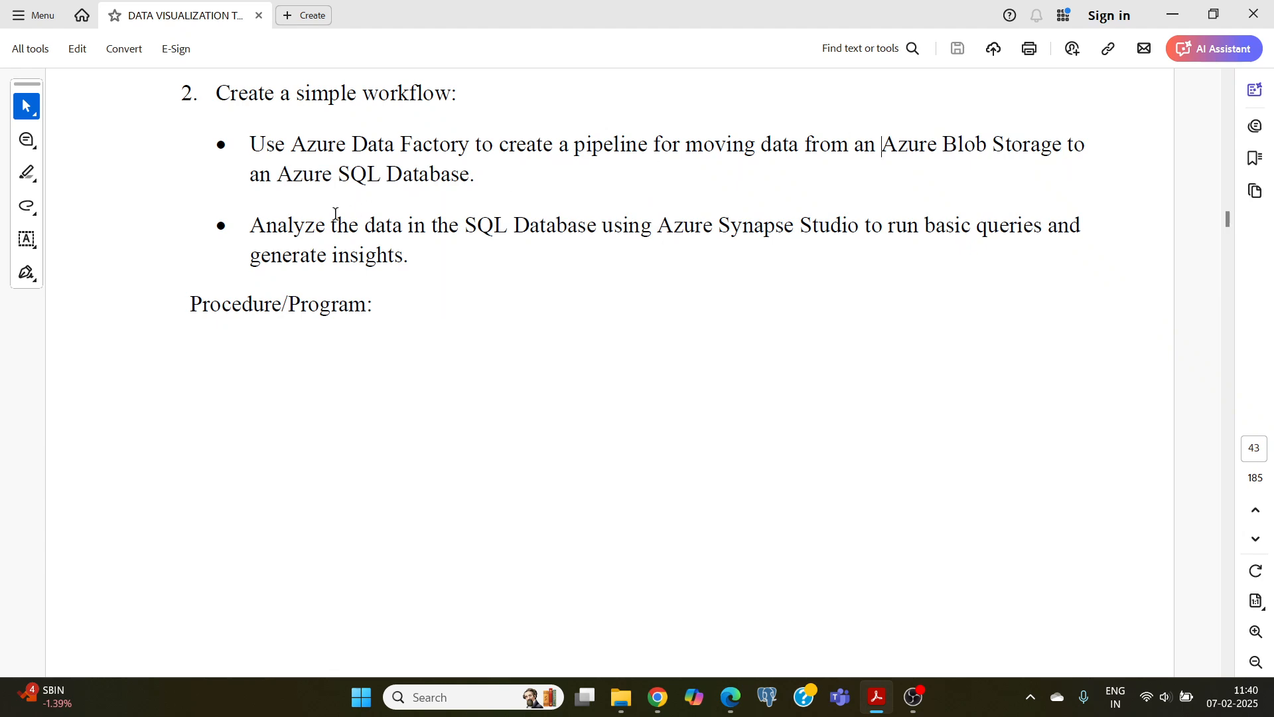
{"action": "left_click_drag", "start_coordinate": [658, 226], "coordinate": [794, 227]}
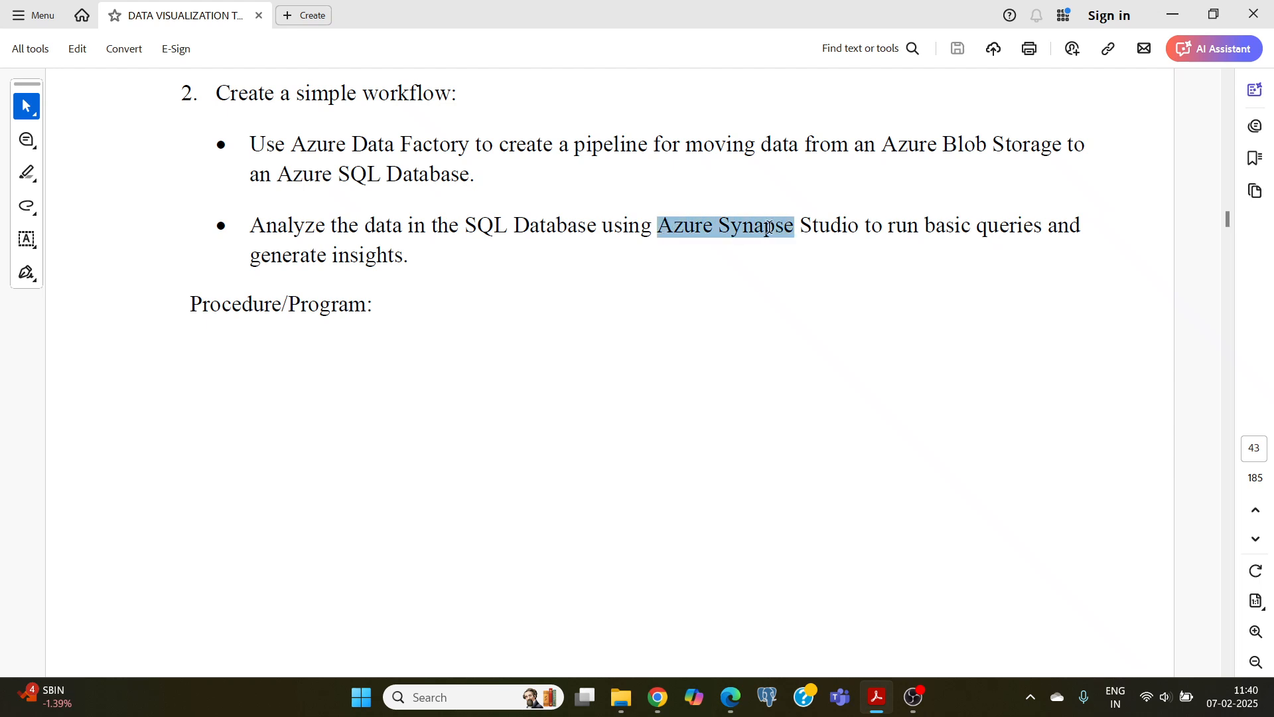
{"action": "left_click_drag", "start_coordinate": [300, 144], "coordinate": [603, 150]}
{"action": "left_click", "coordinate": [576, 148]}
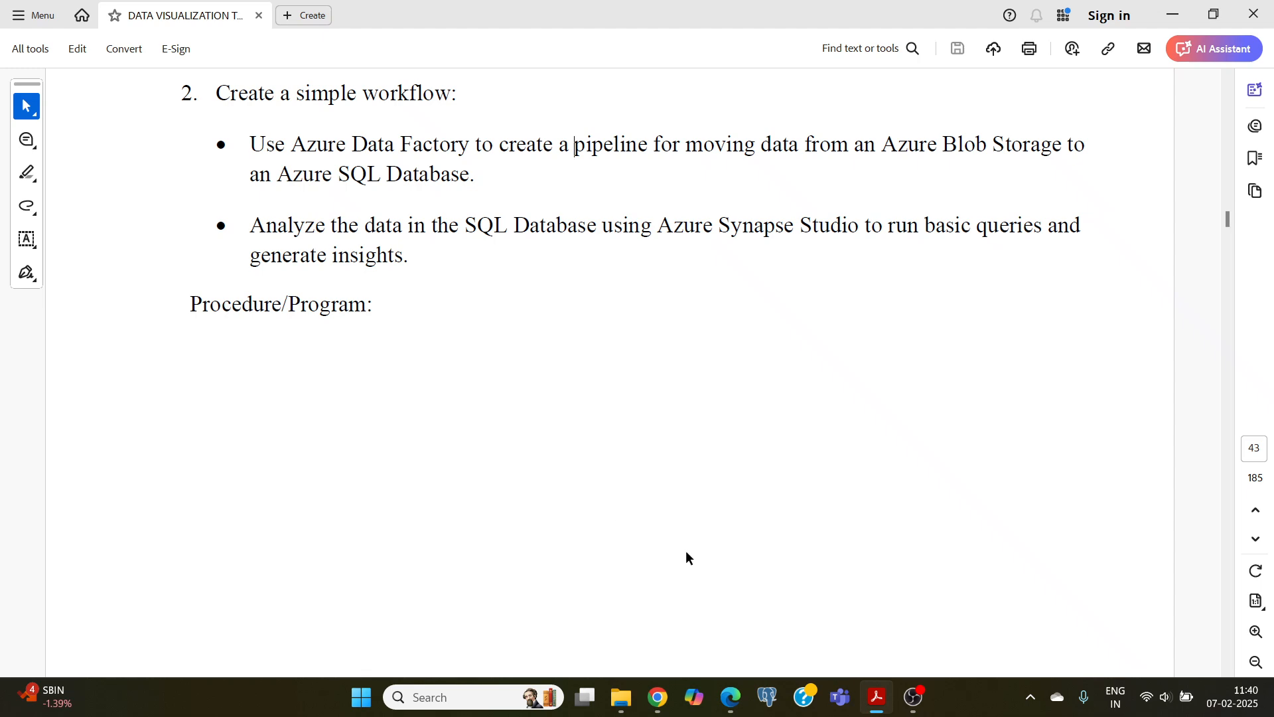
Step: Switch to the Azure portal in Chrome, search for "storage", open Storage accounts and start creating a new account
{"action": "left_click", "coordinate": [654, 707]}
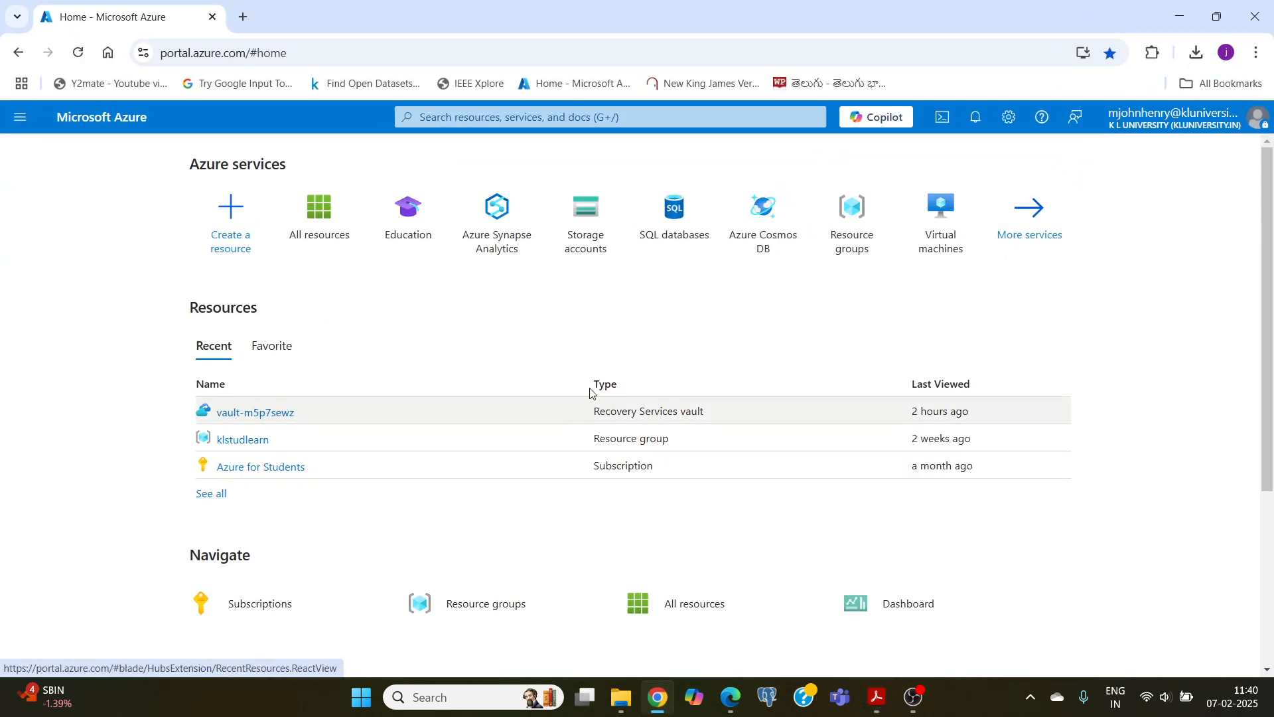
{"action": "left_click", "coordinate": [476, 111]}
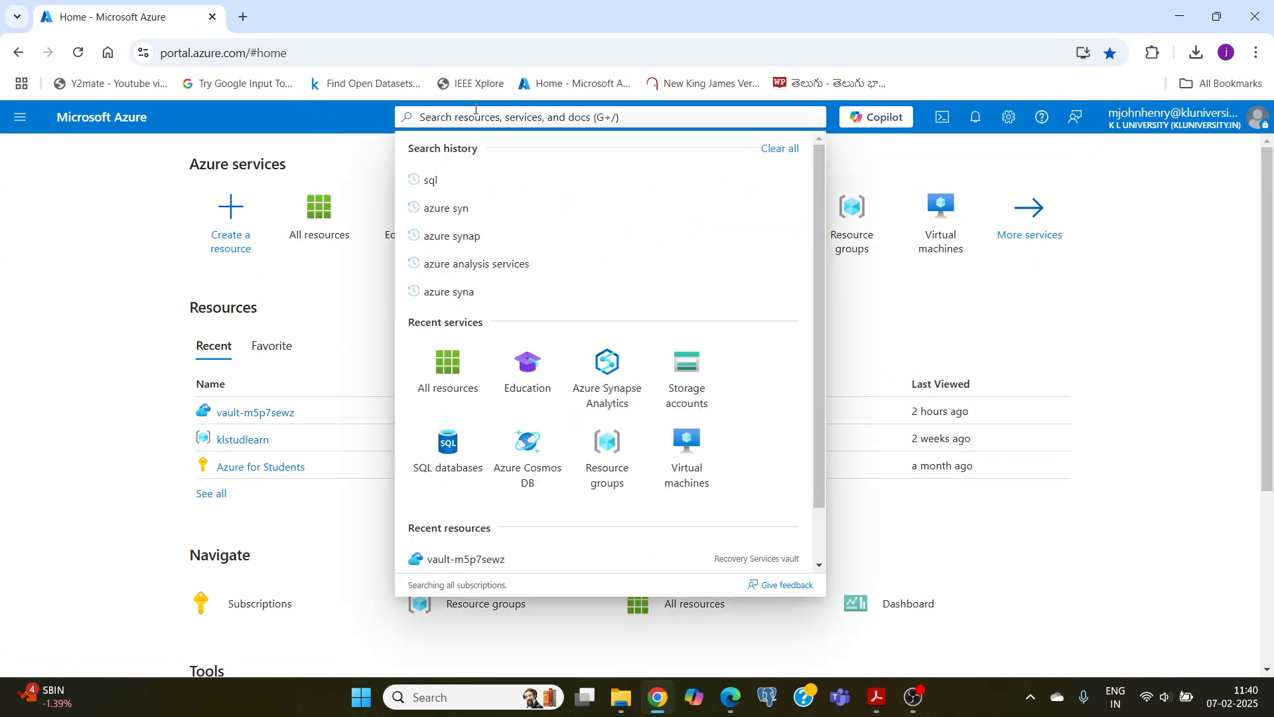
{"action": "type", "text": "stor"}
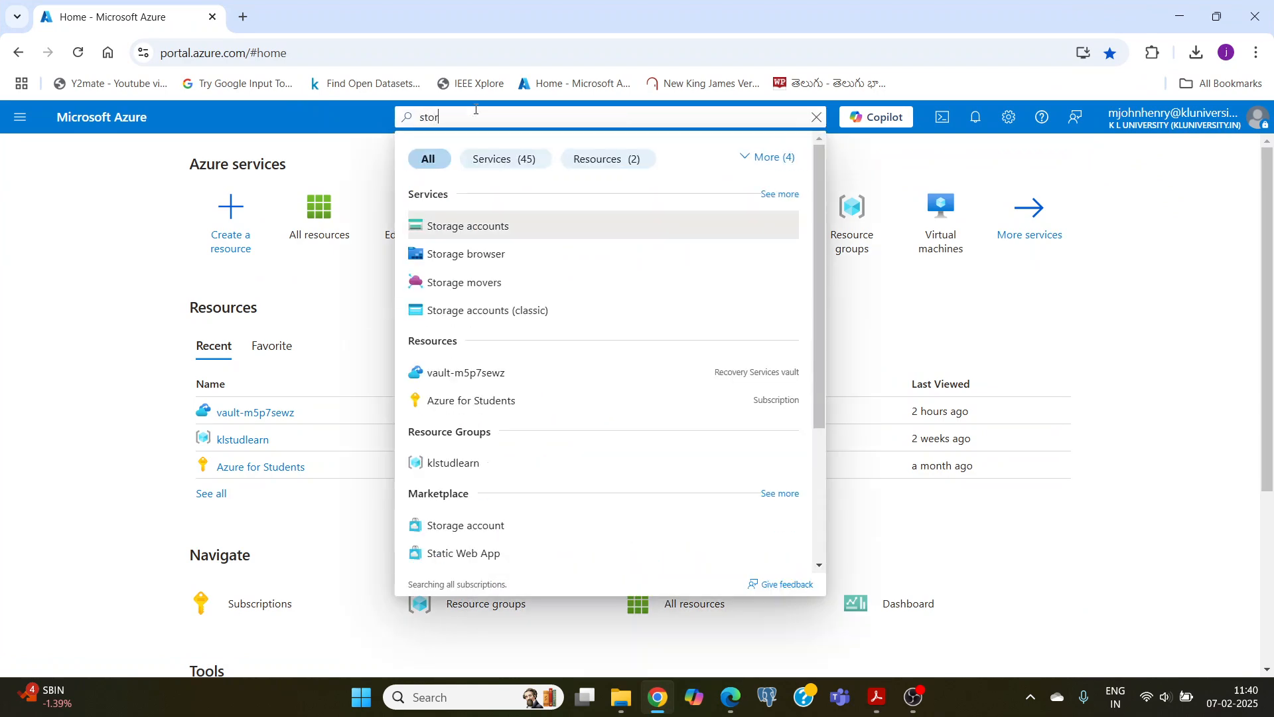
{"action": "type", "text": "age"}
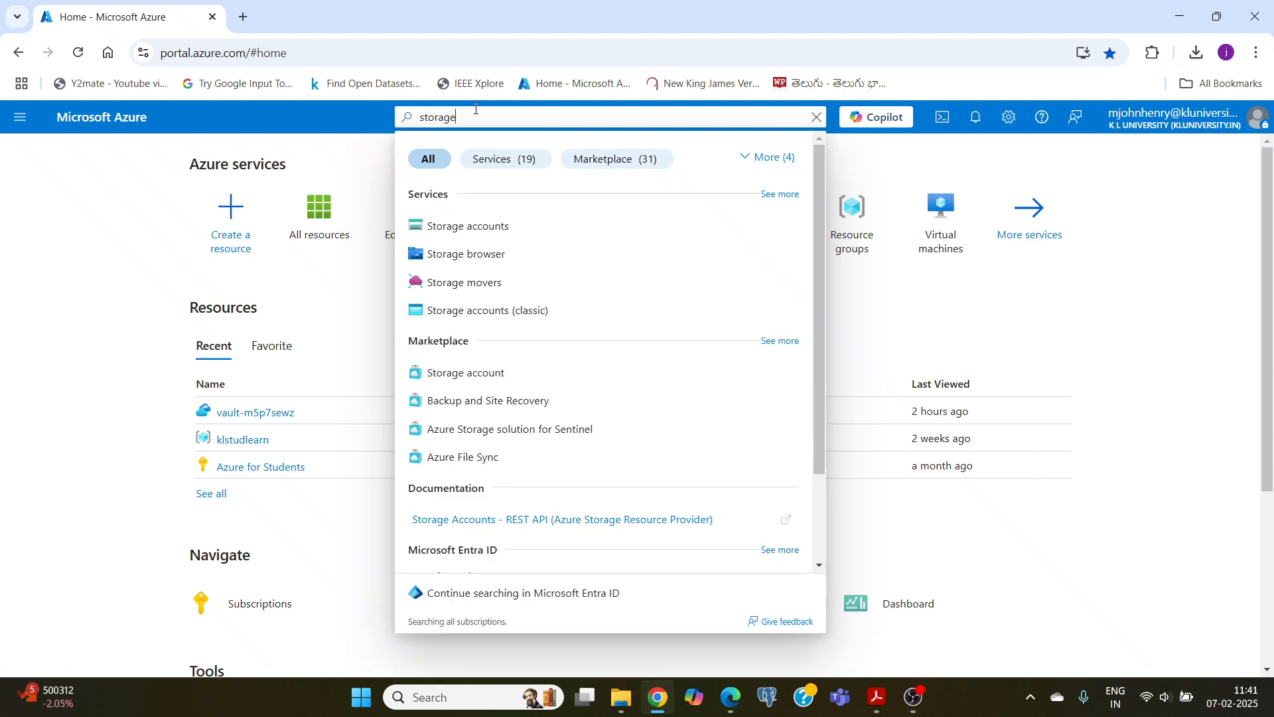
{"action": "left_click", "coordinate": [443, 227]}
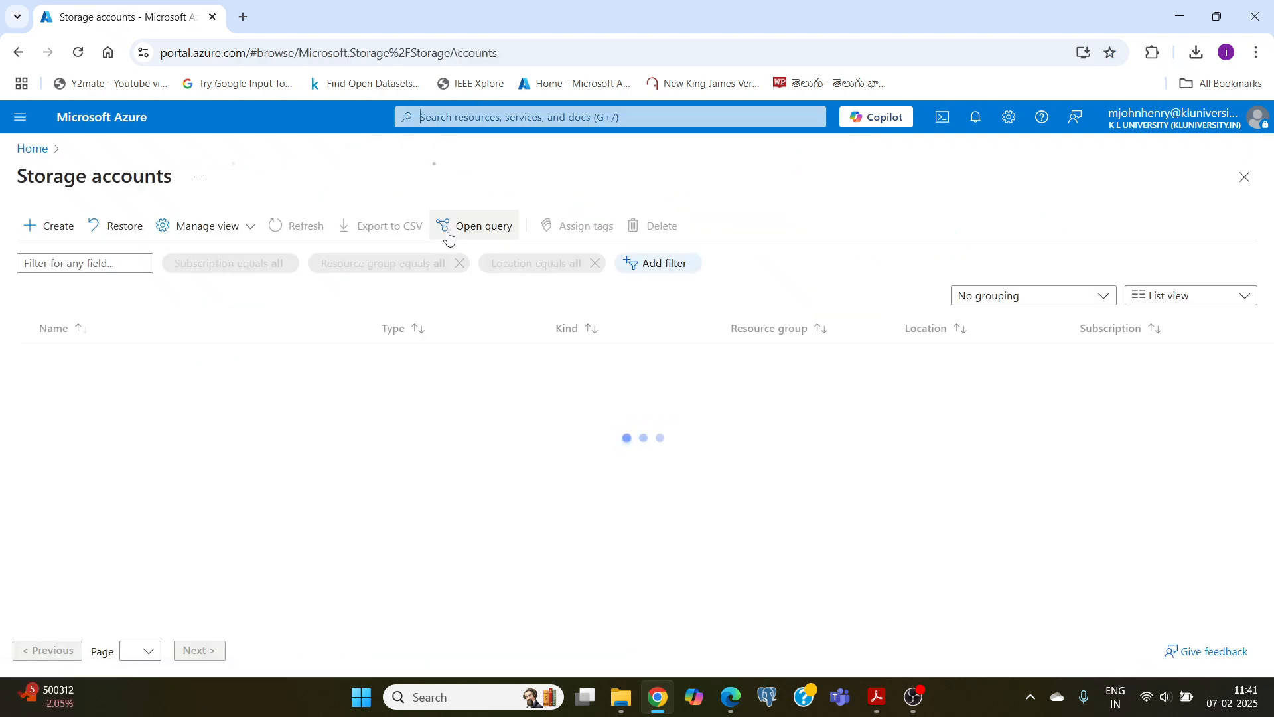
{"action": "left_click", "coordinate": [55, 229]}
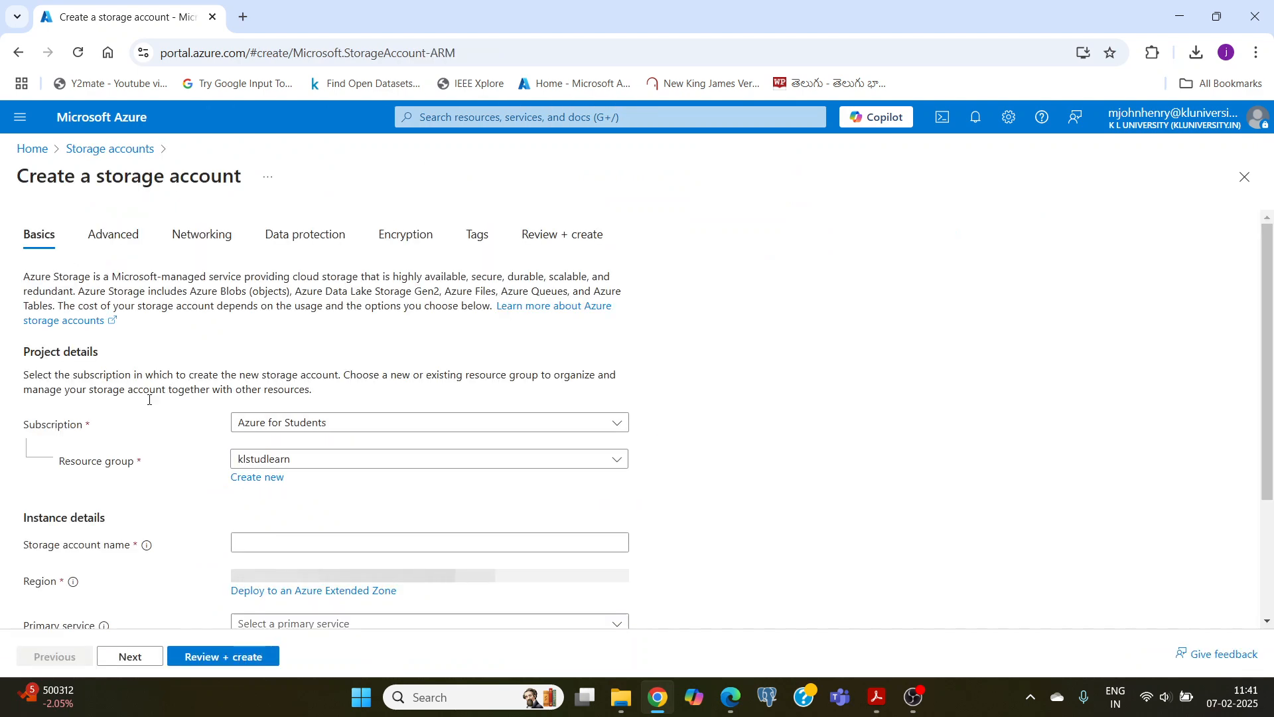
Step: Name the new storage account kltestblobstorage123
{"action": "scroll", "coordinate": [186, 396], "scroll_direction": "down", "scroll_amount": 2}
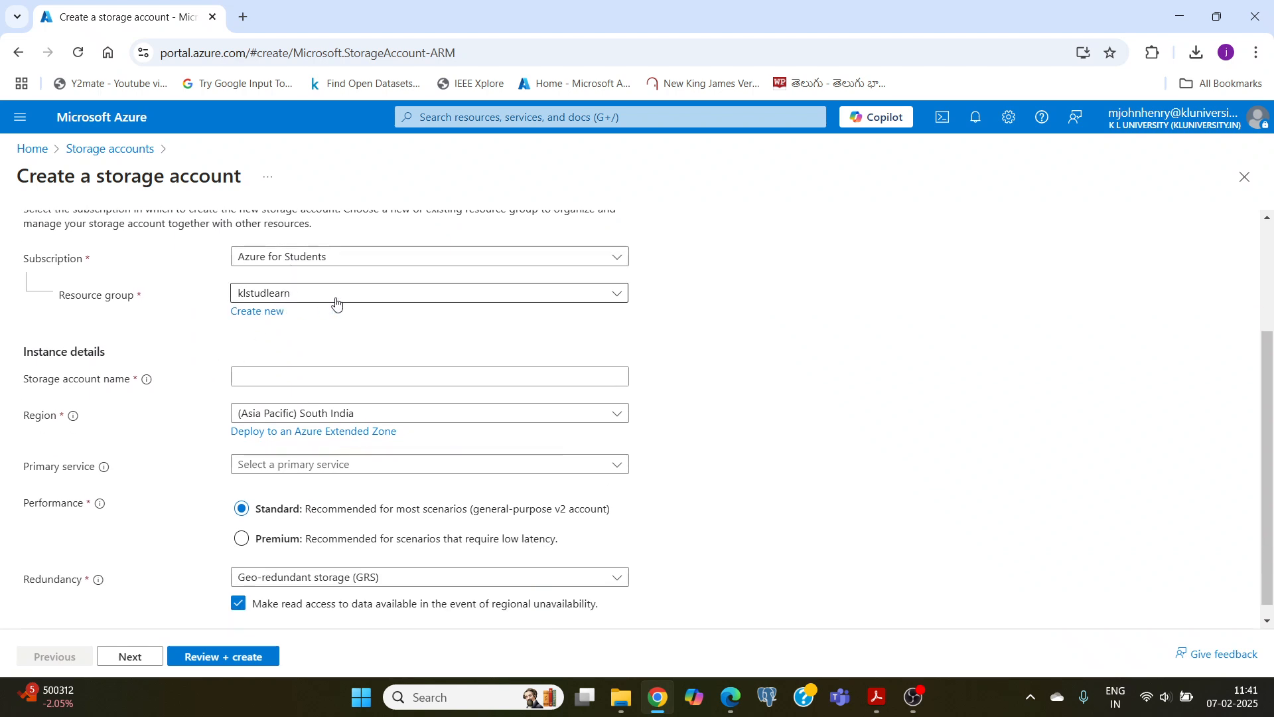
{"action": "left_click", "coordinate": [289, 359]}
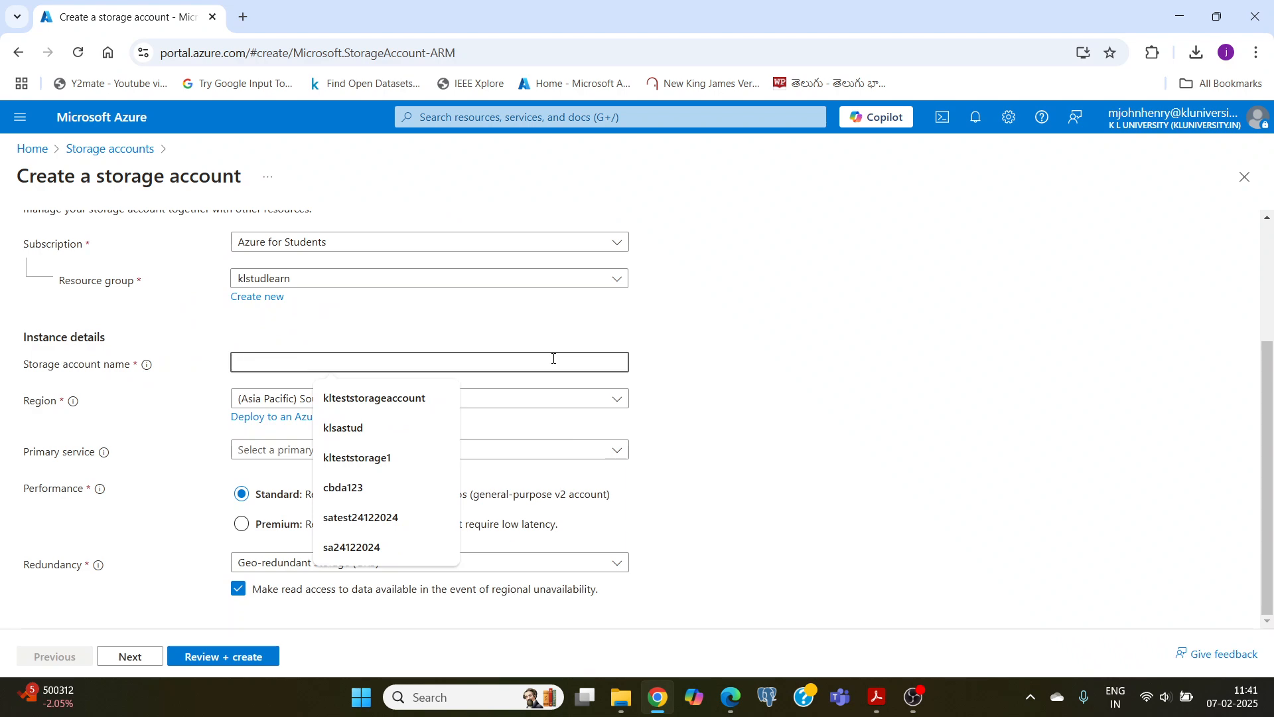
{"action": "left_click", "coordinate": [411, 398]}
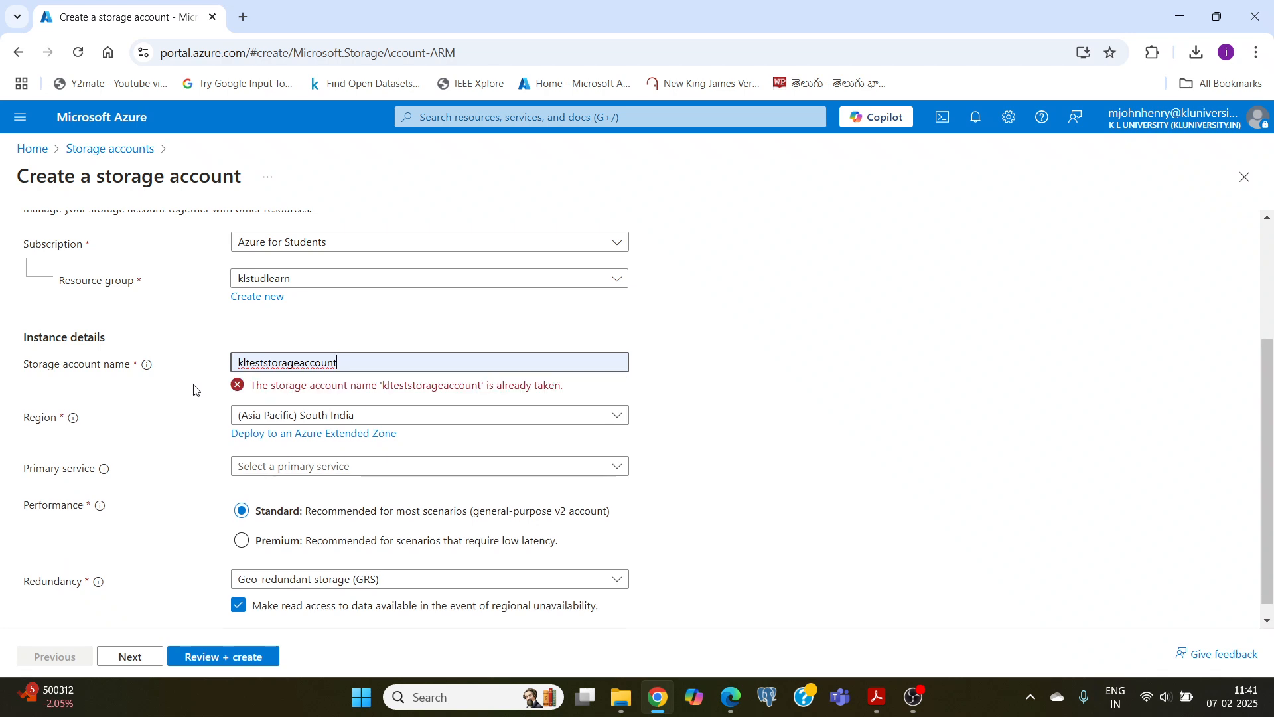
{"action": "key", "text": "BackSpace"}
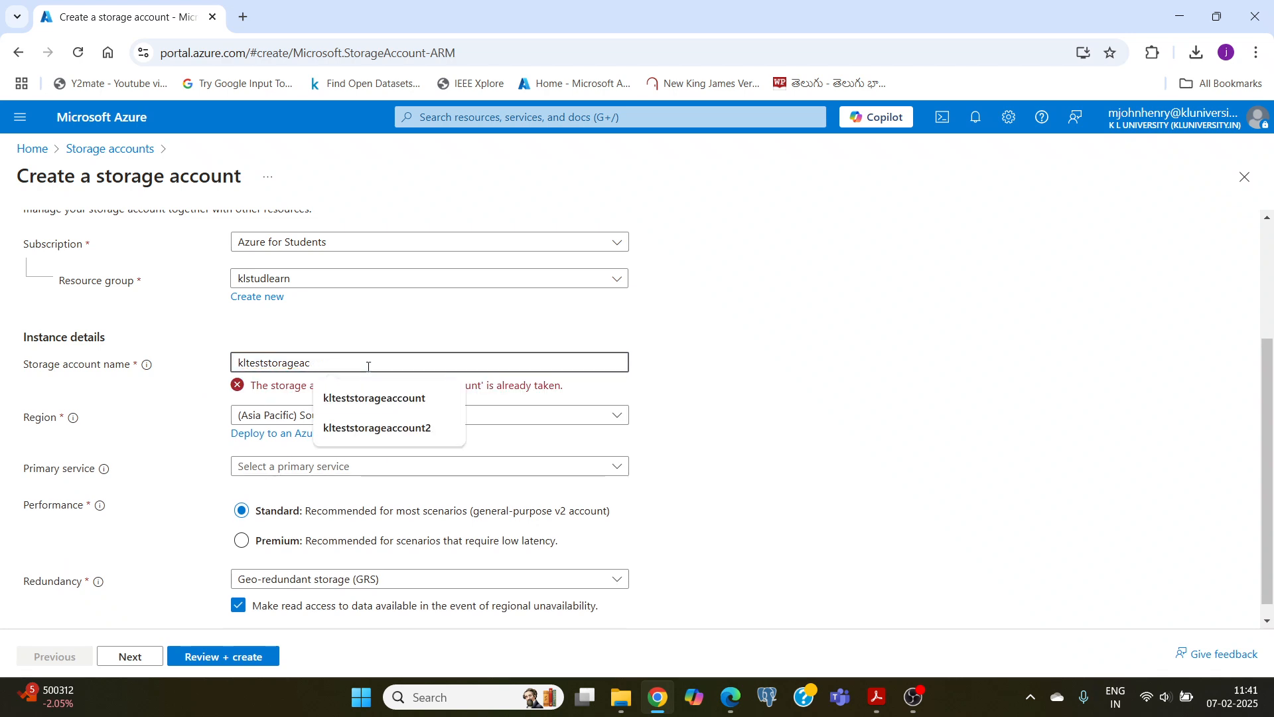
{"action": "key", "text": "BackSpace"}
{"action": "key", "text": "BackSpace"}
{"action": "key", "text": "BackSpace"}
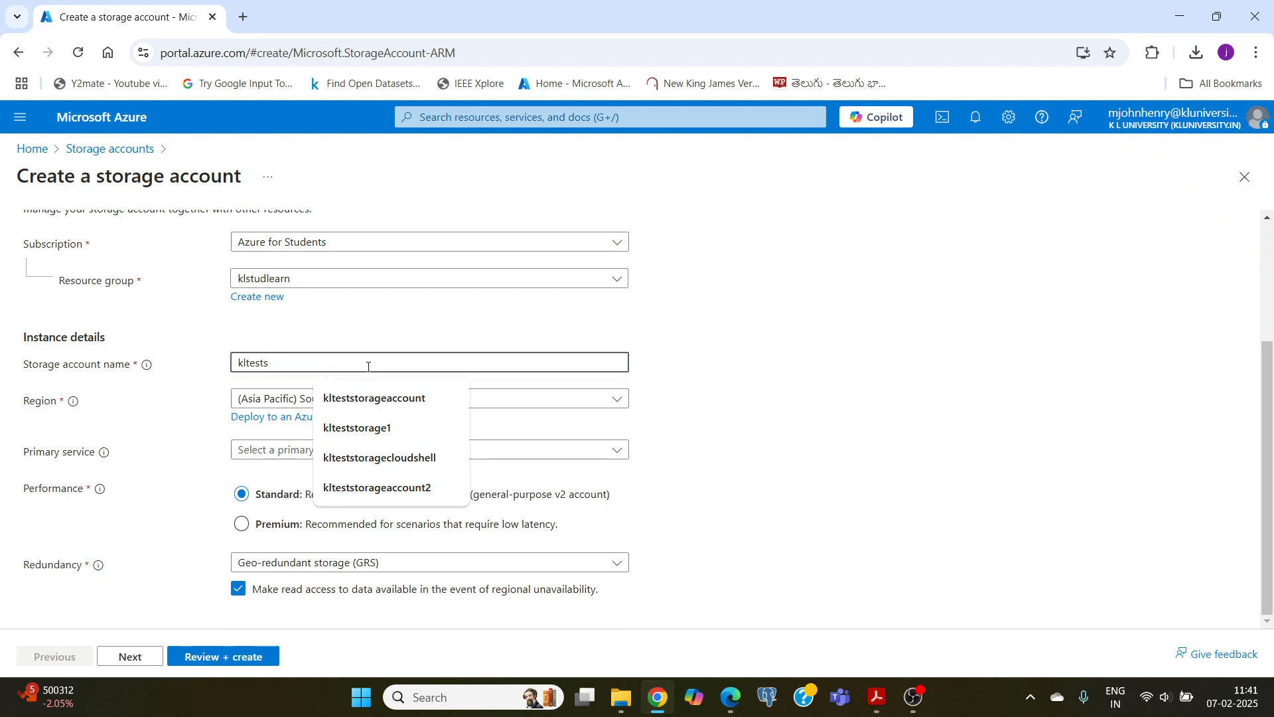
{"action": "key", "text": "BackSpace"}
{"action": "type", "text": "blo"}
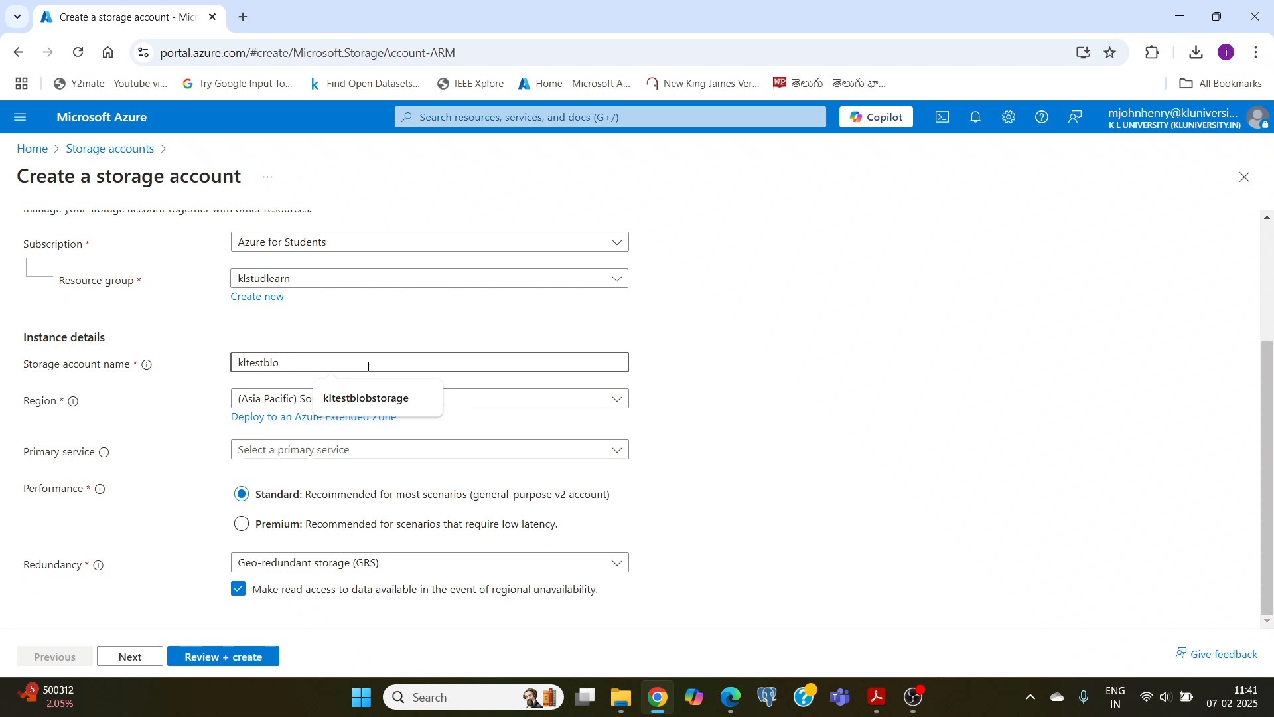
{"action": "type", "text": "bstorage"}
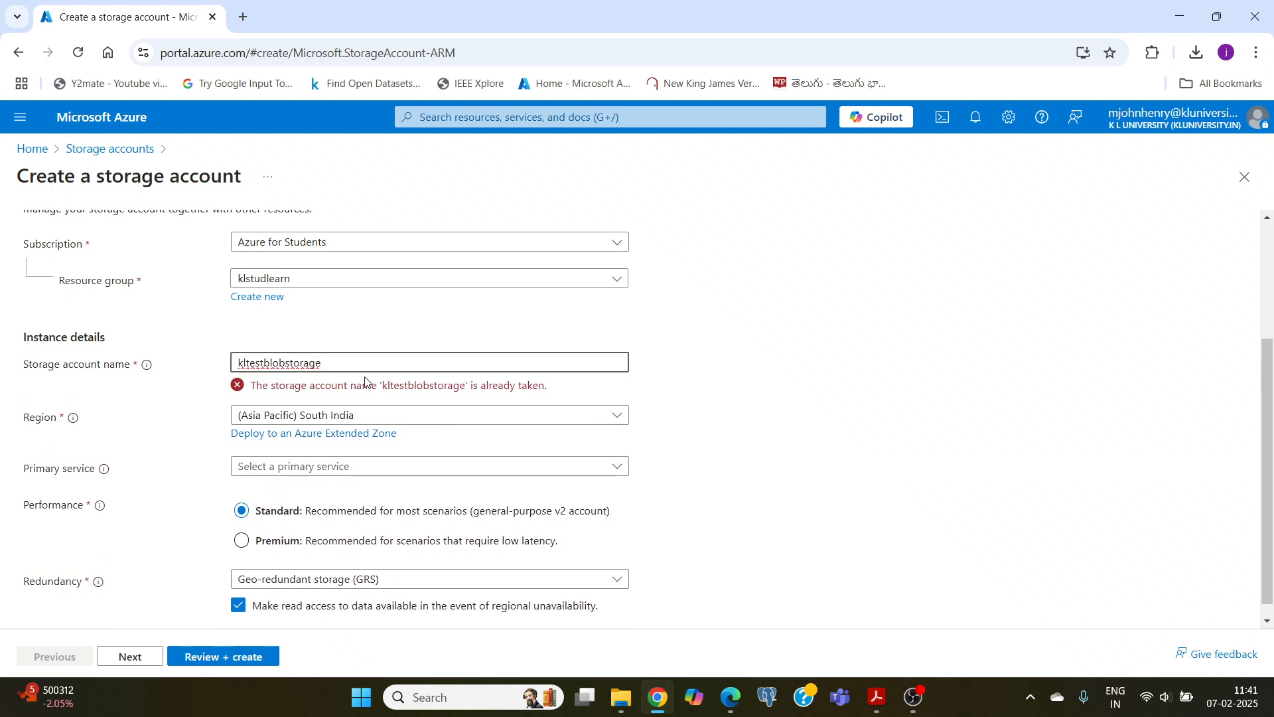
{"action": "type", "text": "123"}
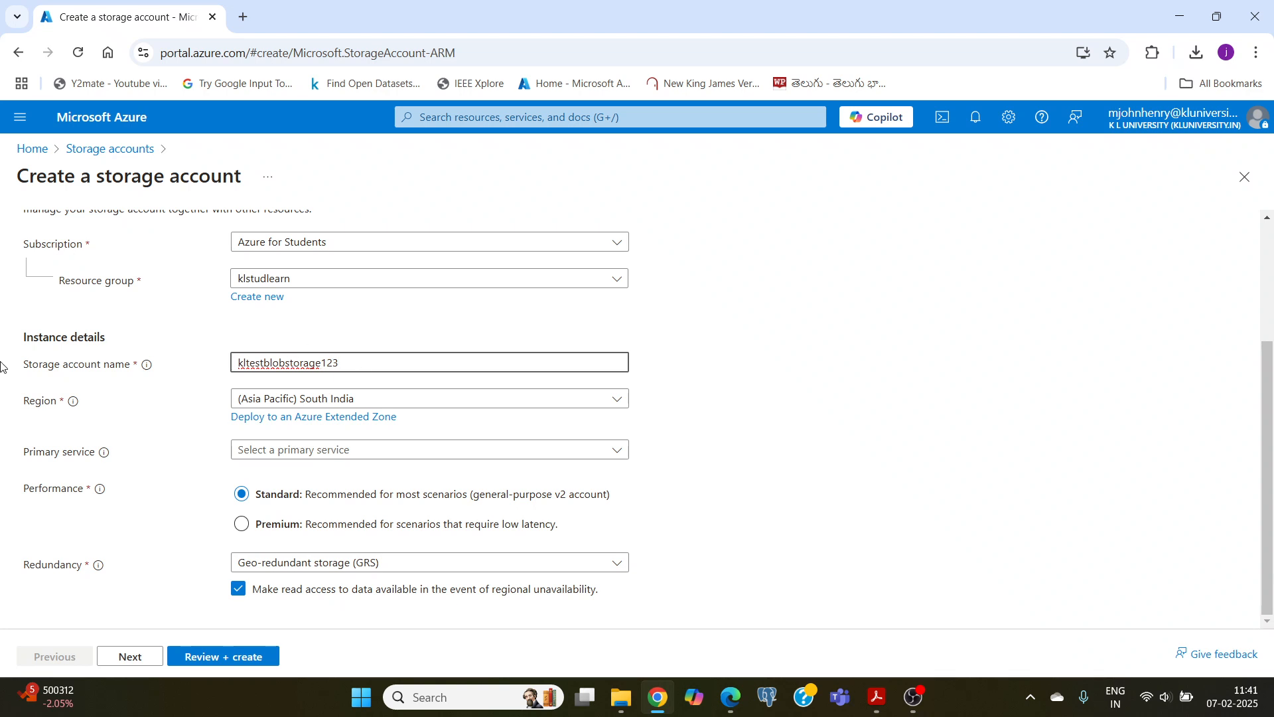
Step: Set the storage account's region to (Asia Pacific) Central India and its redundancy to Locally-redundant storage (LRS)
{"action": "left_click", "coordinate": [336, 398]}
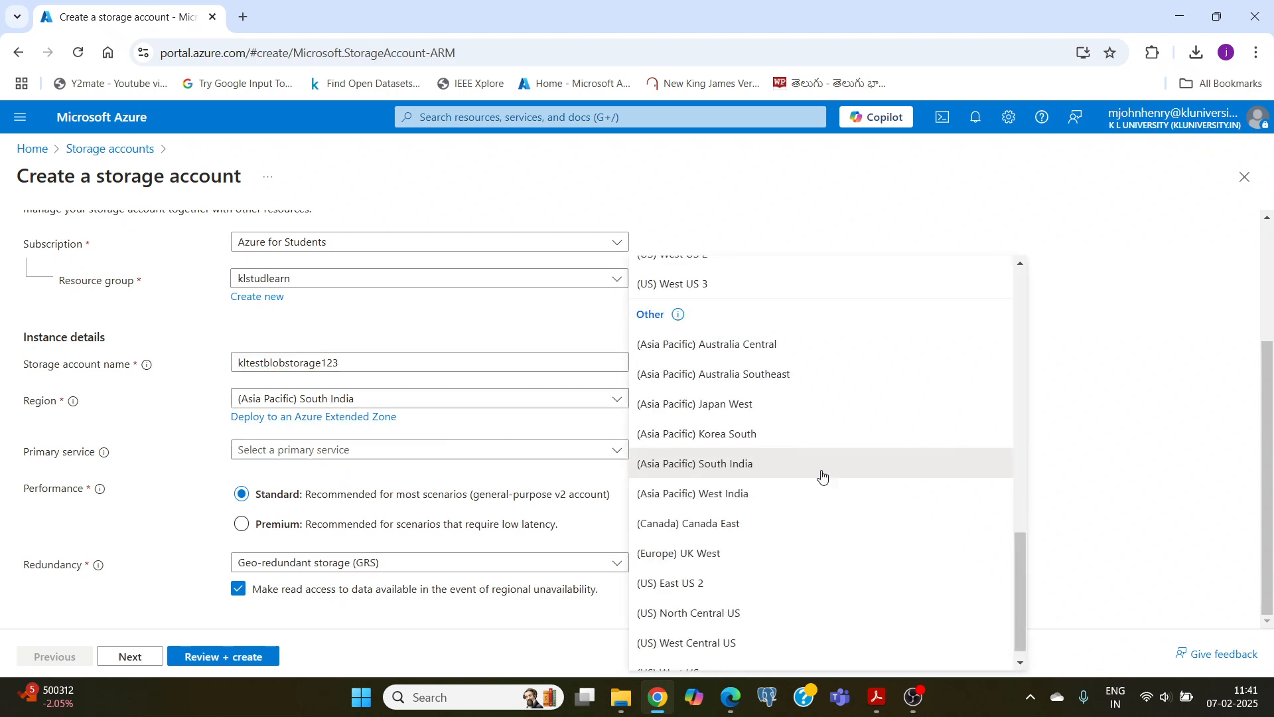
{"action": "scroll", "coordinate": [741, 519], "scroll_direction": "up", "scroll_amount": 1}
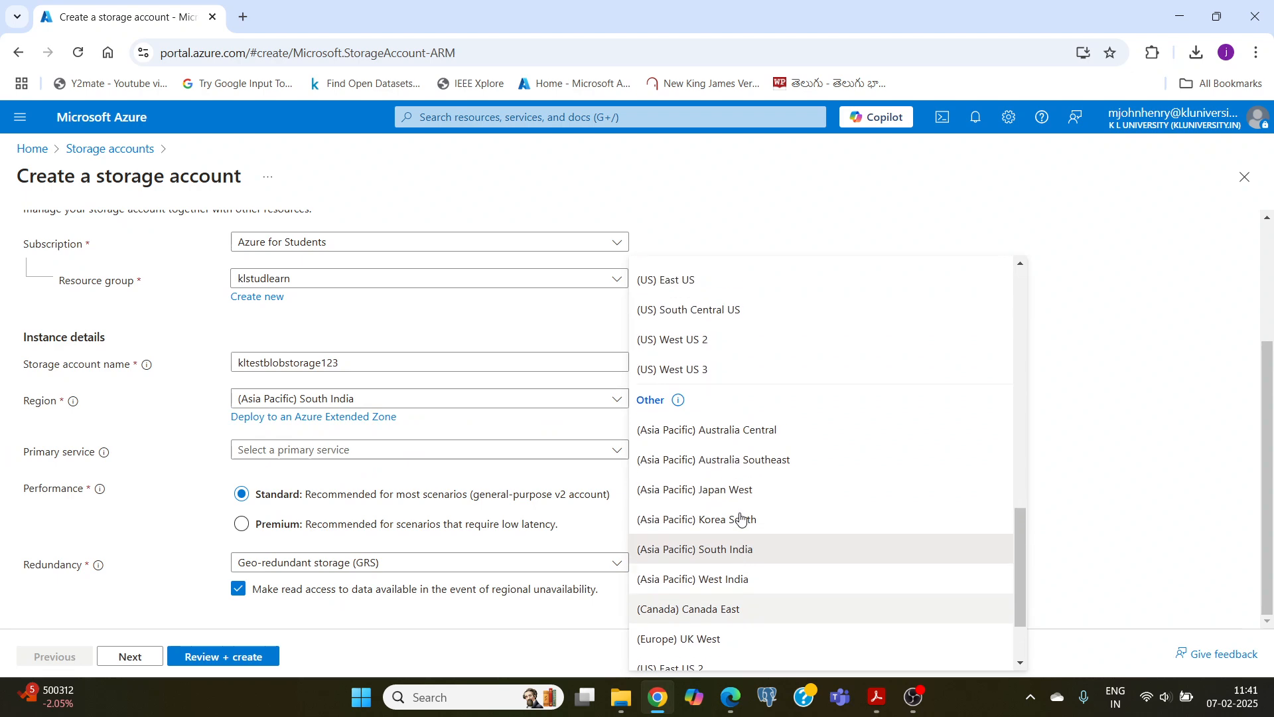
{"action": "scroll", "coordinate": [741, 519], "scroll_direction": "up", "scroll_amount": 3}
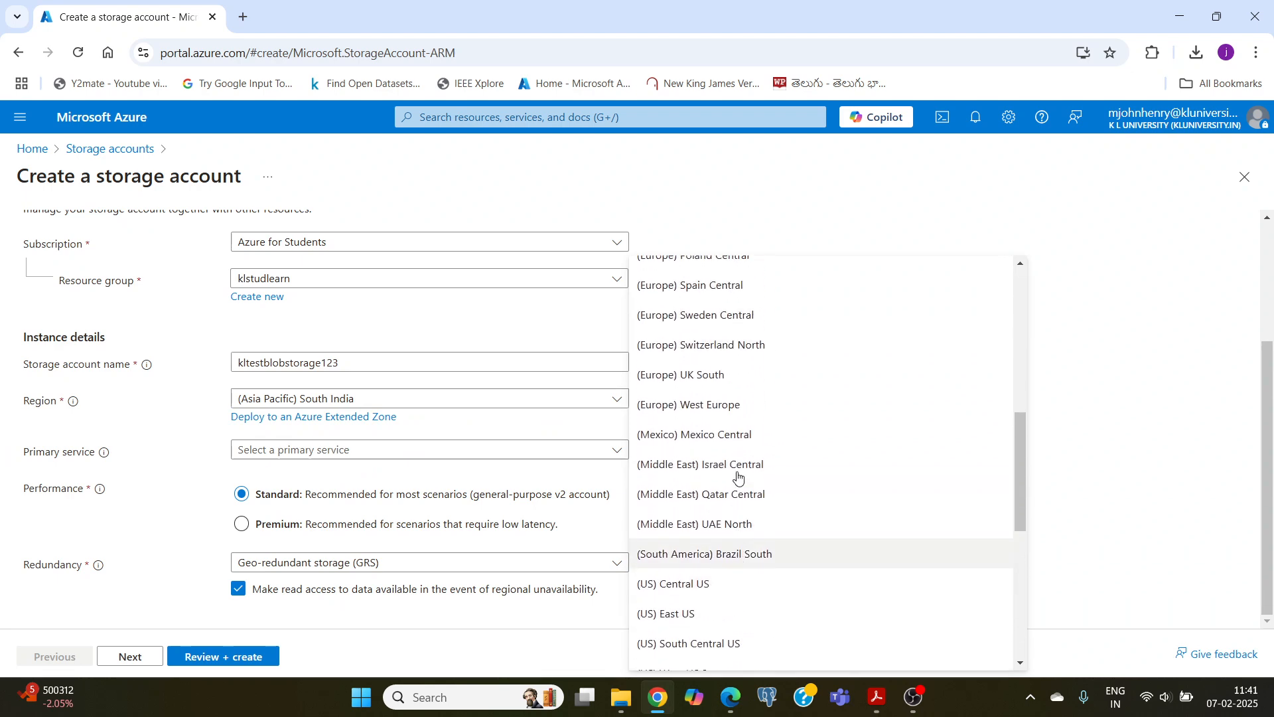
{"action": "scroll", "coordinate": [738, 476], "scroll_direction": "down", "scroll_amount": 4}
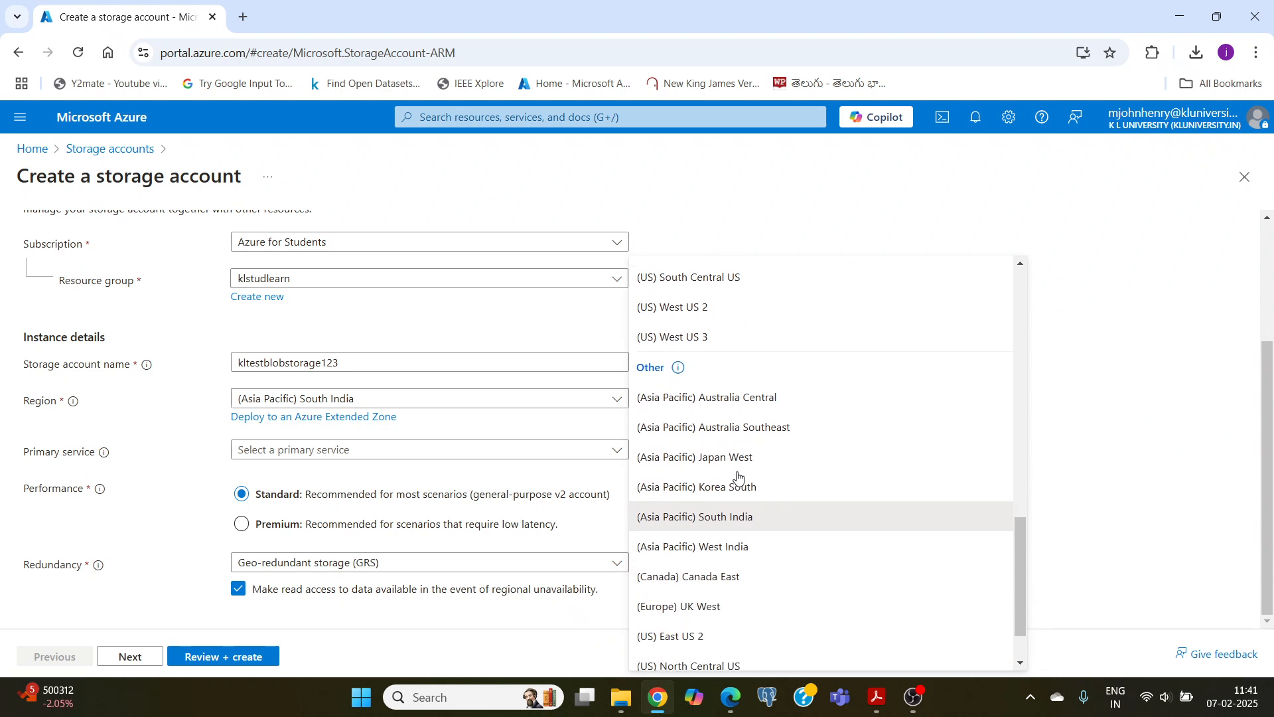
{"action": "scroll", "coordinate": [757, 485], "scroll_direction": "up", "scroll_amount": 6}
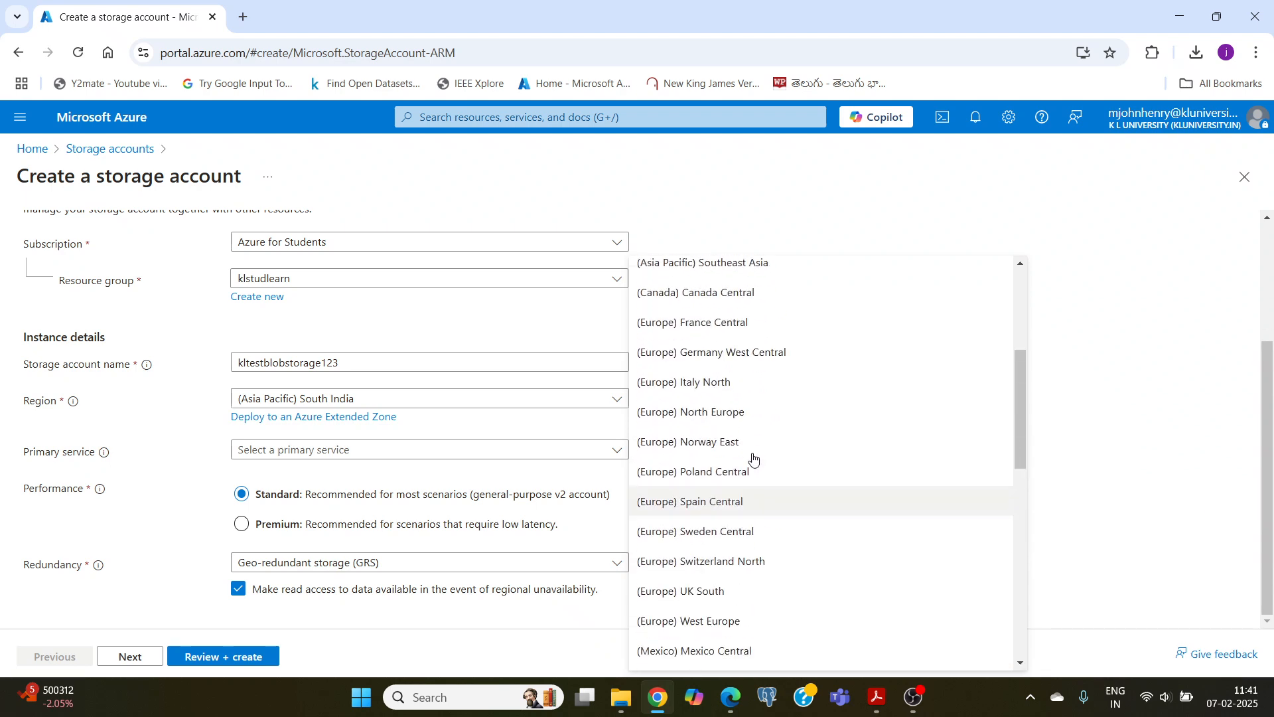
{"action": "scroll", "coordinate": [731, 352], "scroll_direction": "up", "scroll_amount": 3}
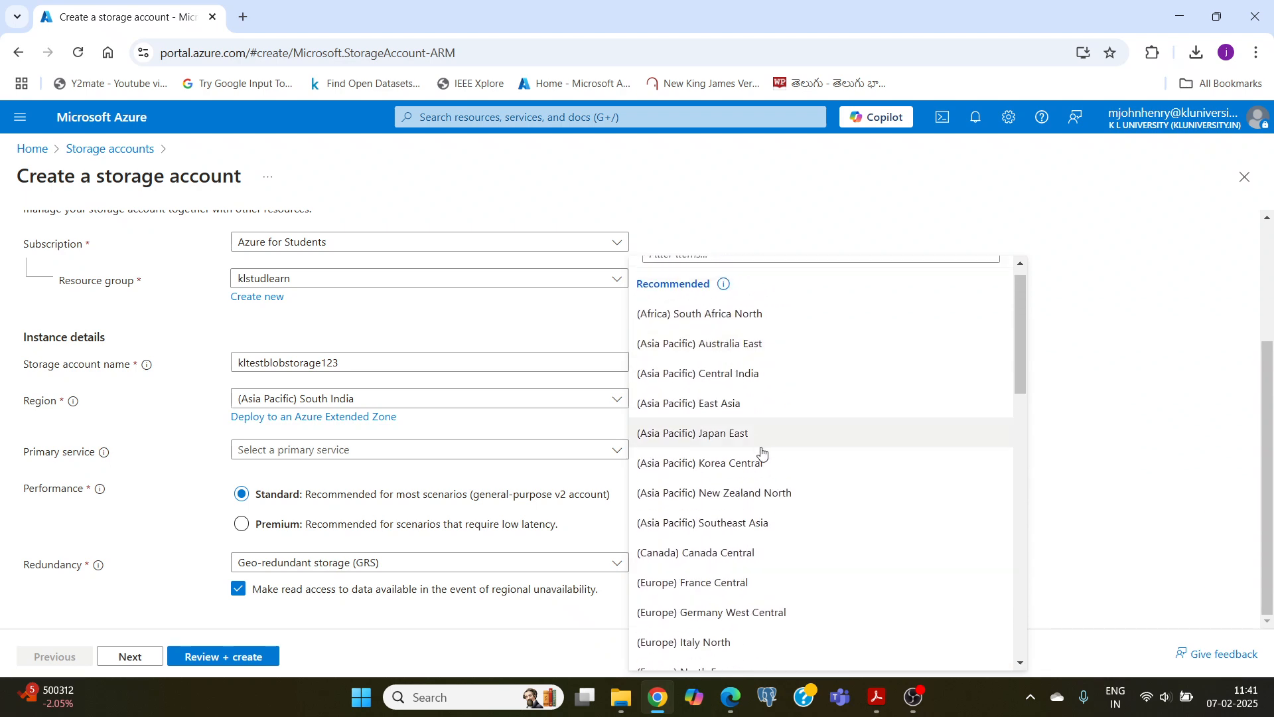
{"action": "left_click", "coordinate": [746, 375]}
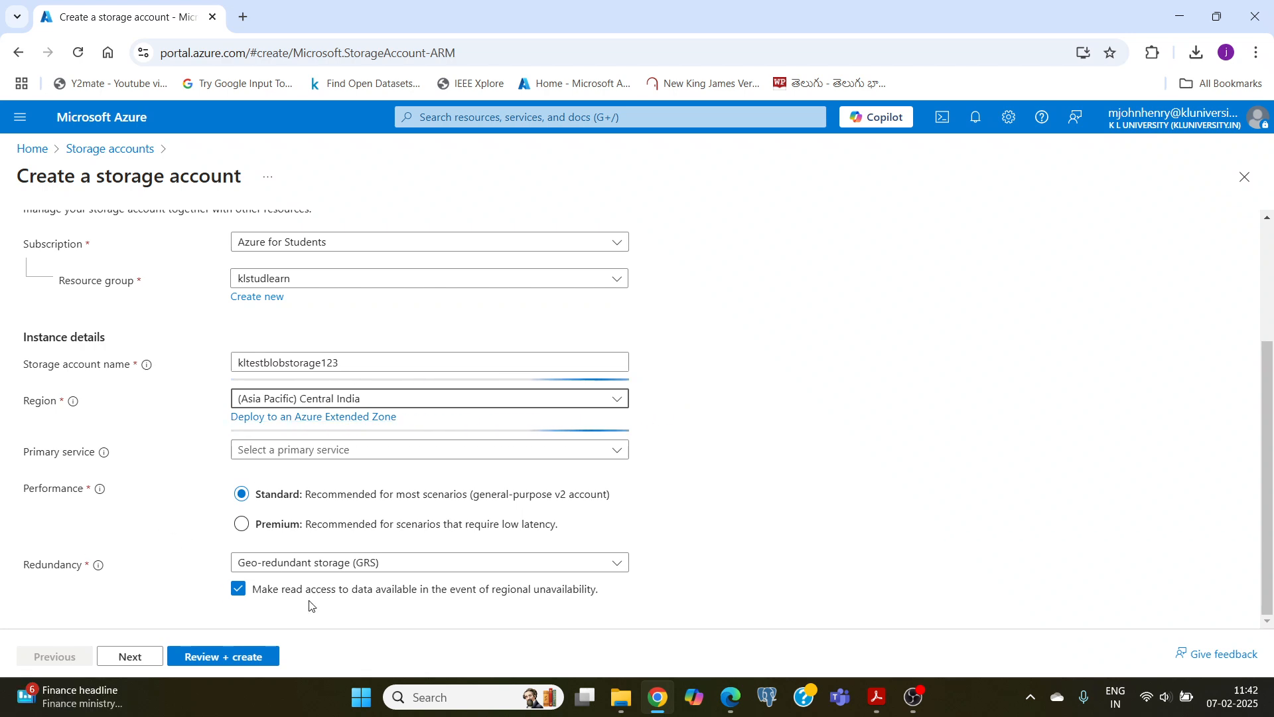
{"action": "left_click", "coordinate": [398, 566]}
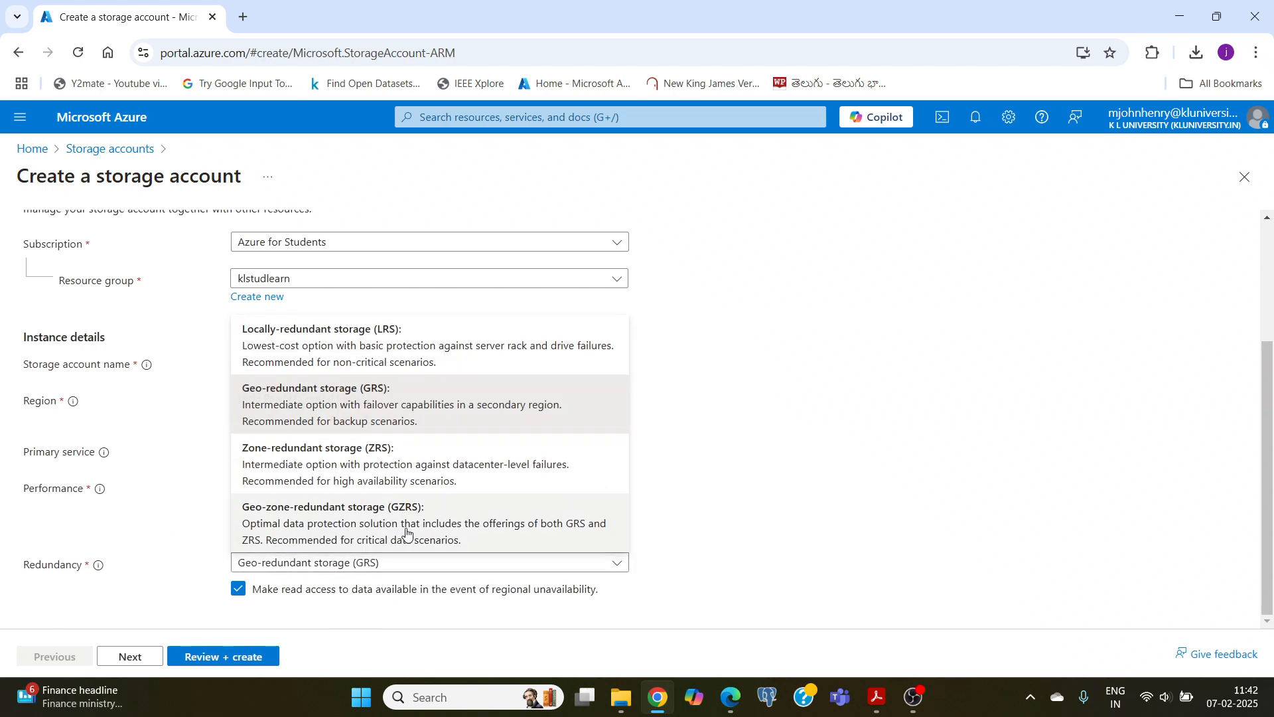
{"action": "left_click", "coordinate": [325, 355]}
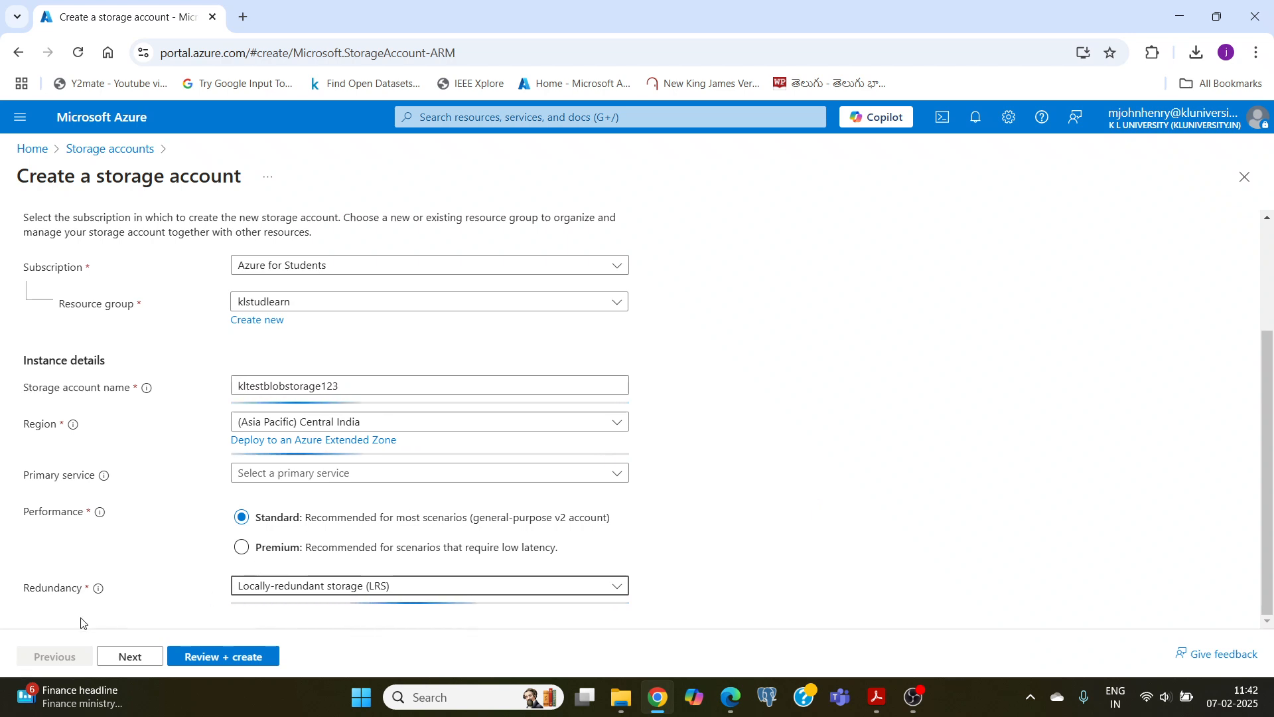
Step: Review the storage account's configuration and create the account
{"action": "left_click", "coordinate": [216, 658]}
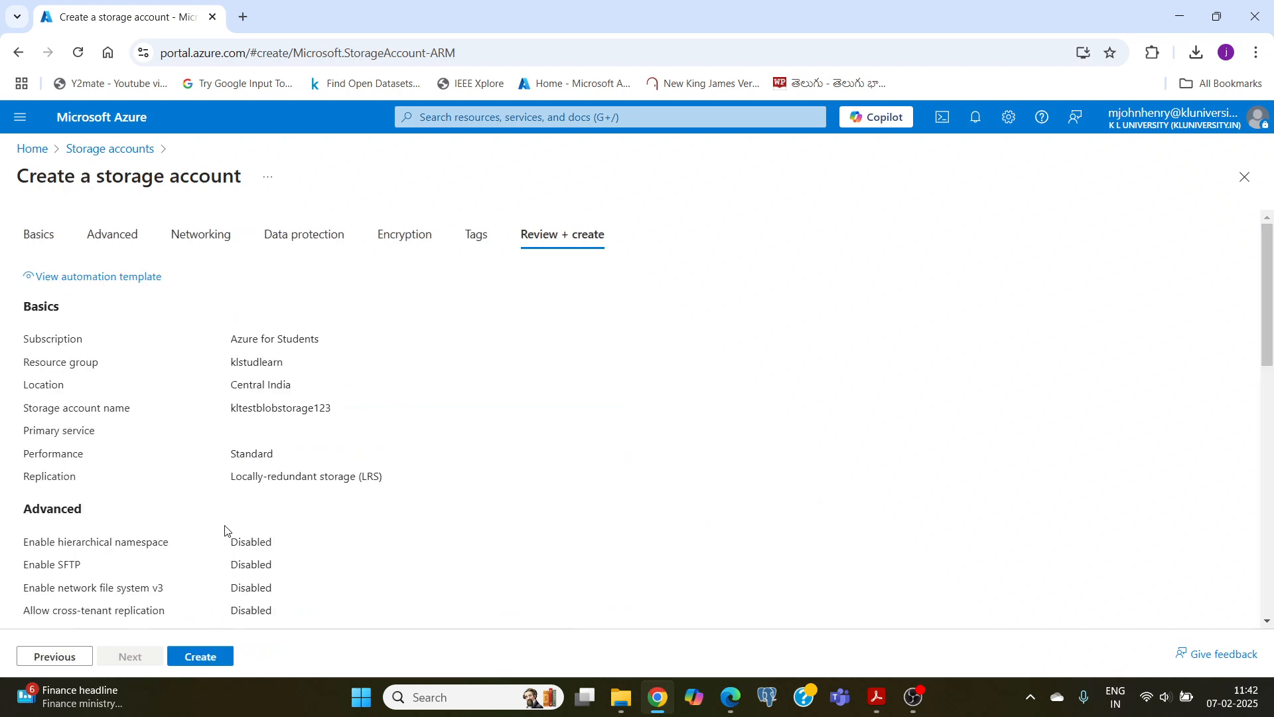
{"action": "scroll", "coordinate": [224, 529], "scroll_direction": "down", "scroll_amount": 3}
{"action": "left_click", "coordinate": [201, 656]}
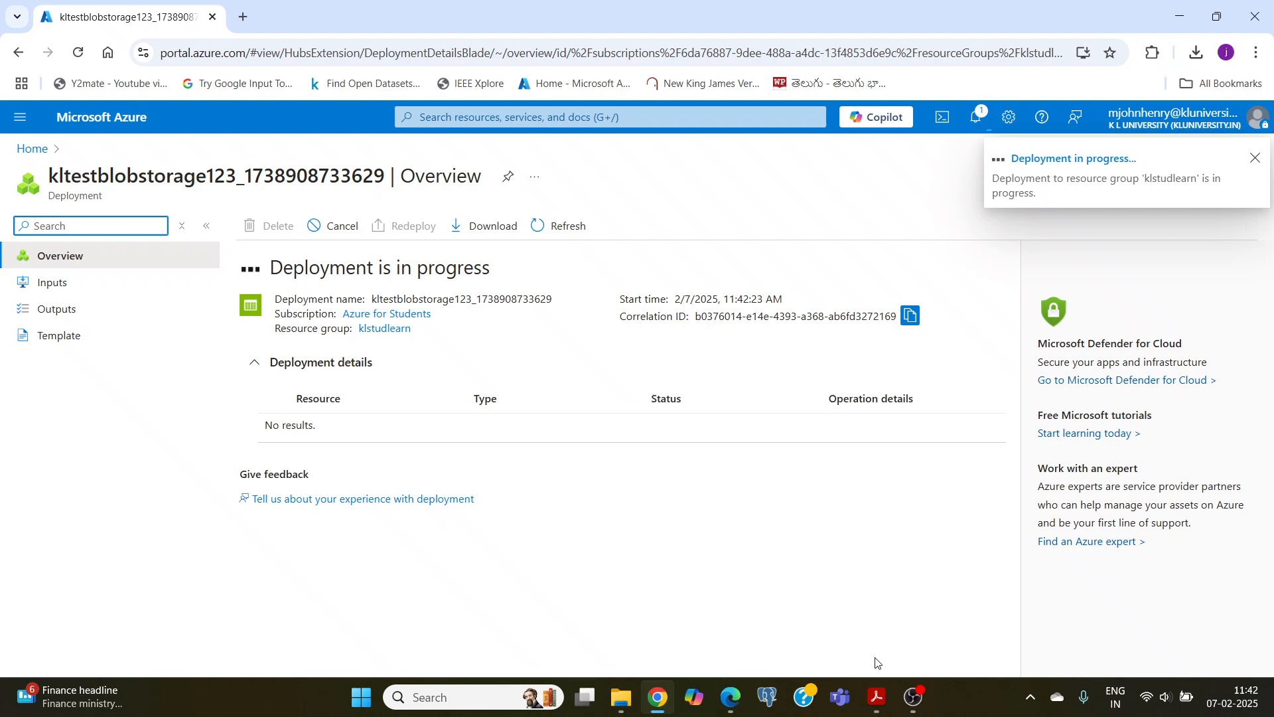
{"action": "left_click", "coordinate": [916, 697]}
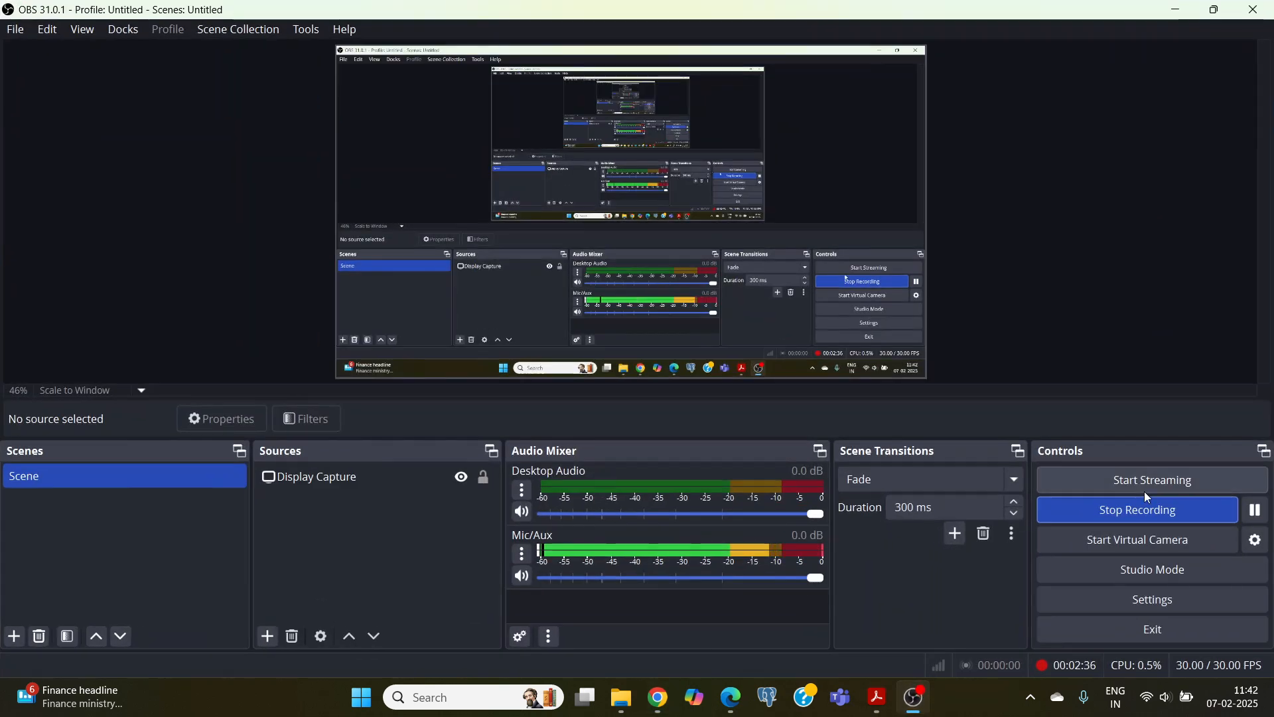
Step: Switch to the Azure portal in Chrome, open the deployed kltestblobstorage123 resource and show its blob containers in the storage browser
{"action": "left_click", "coordinate": [641, 696]}
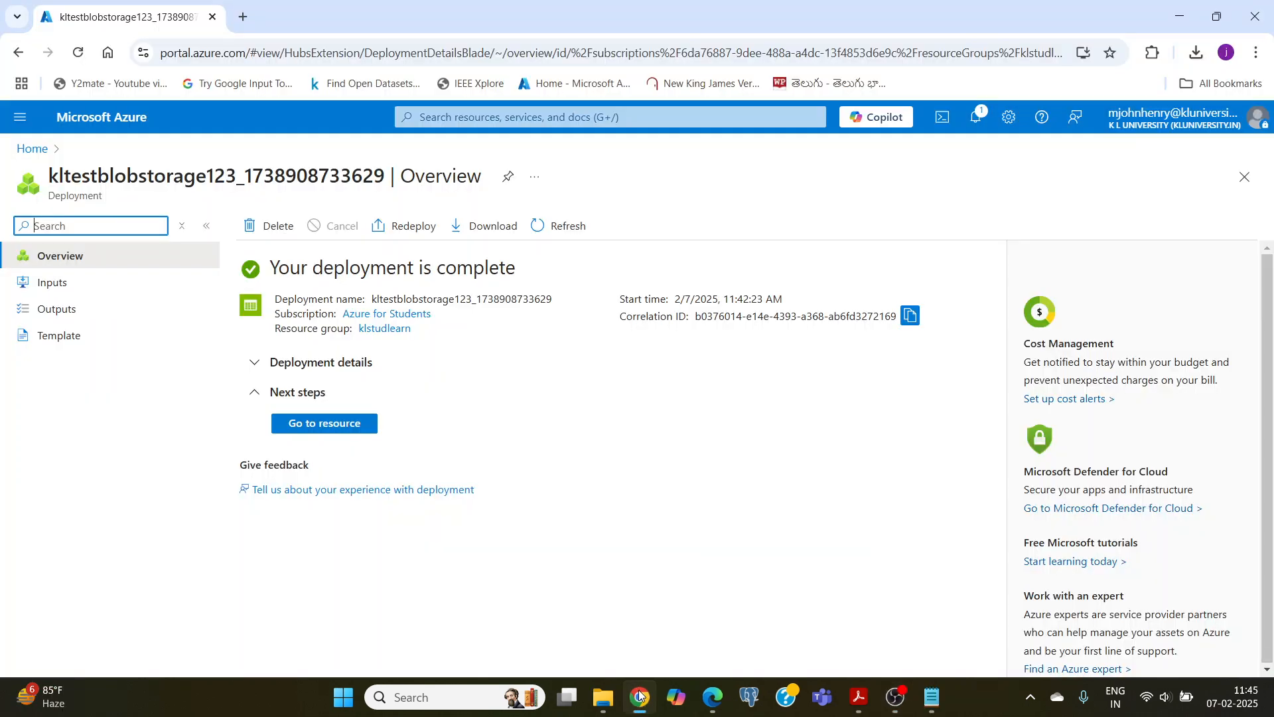
{"action": "left_click", "coordinate": [322, 430]}
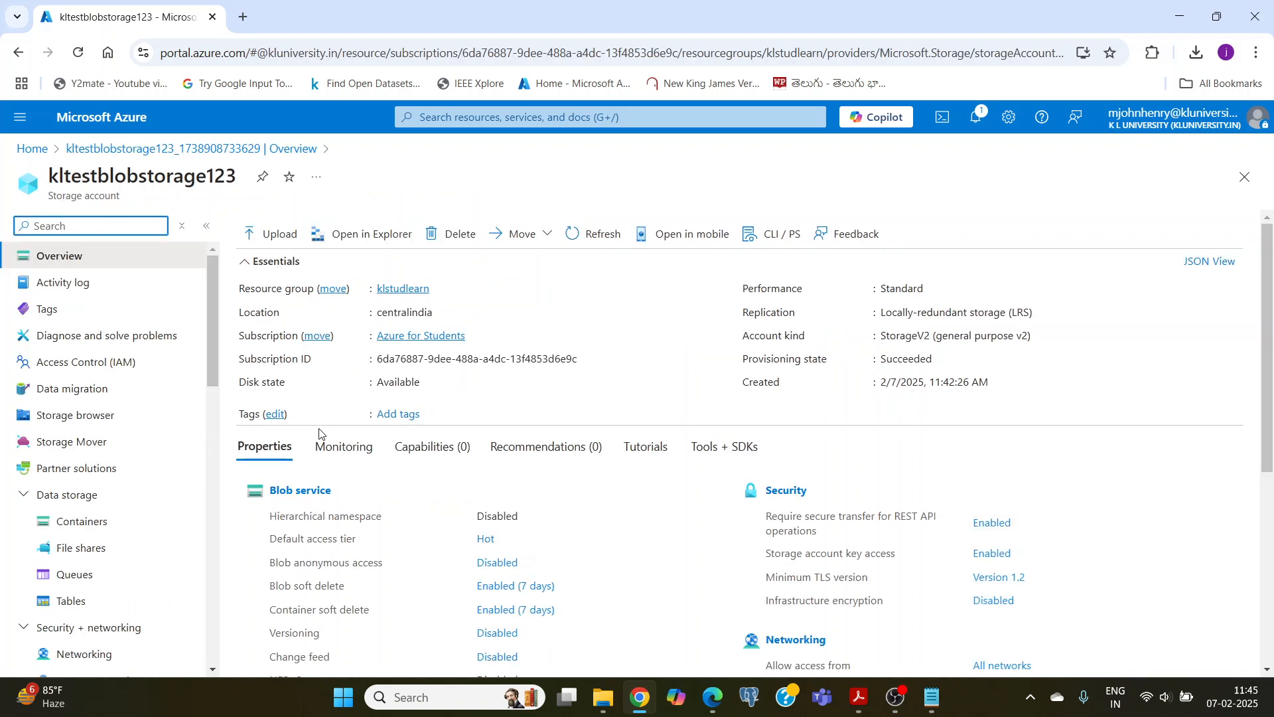
{"action": "left_click", "coordinate": [82, 442]}
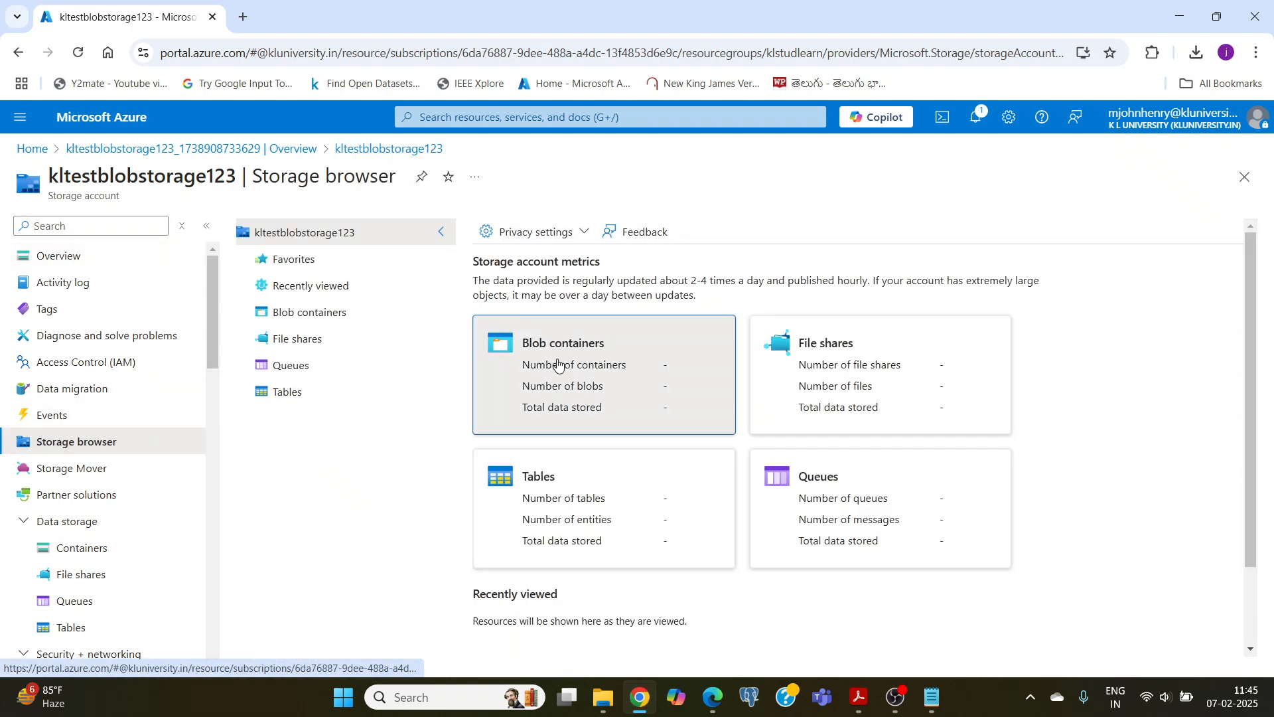
{"action": "left_click", "coordinate": [557, 362]}
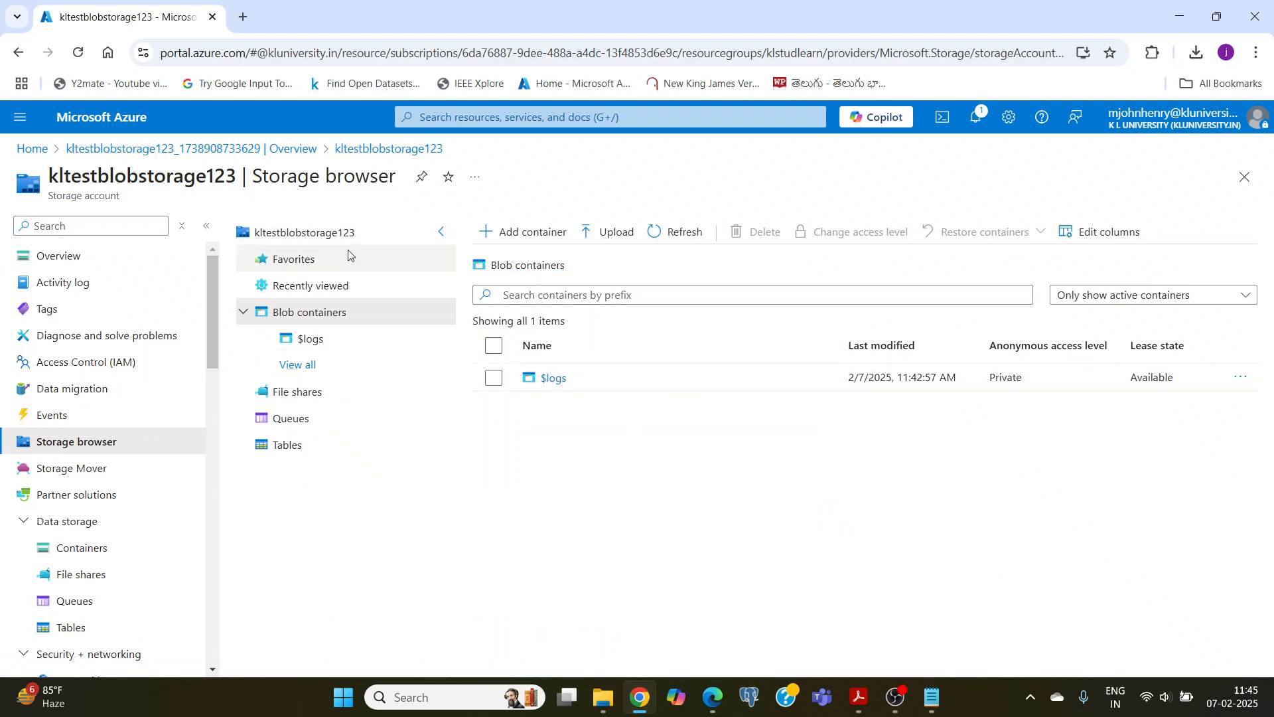
{"action": "left_click", "coordinate": [617, 236]}
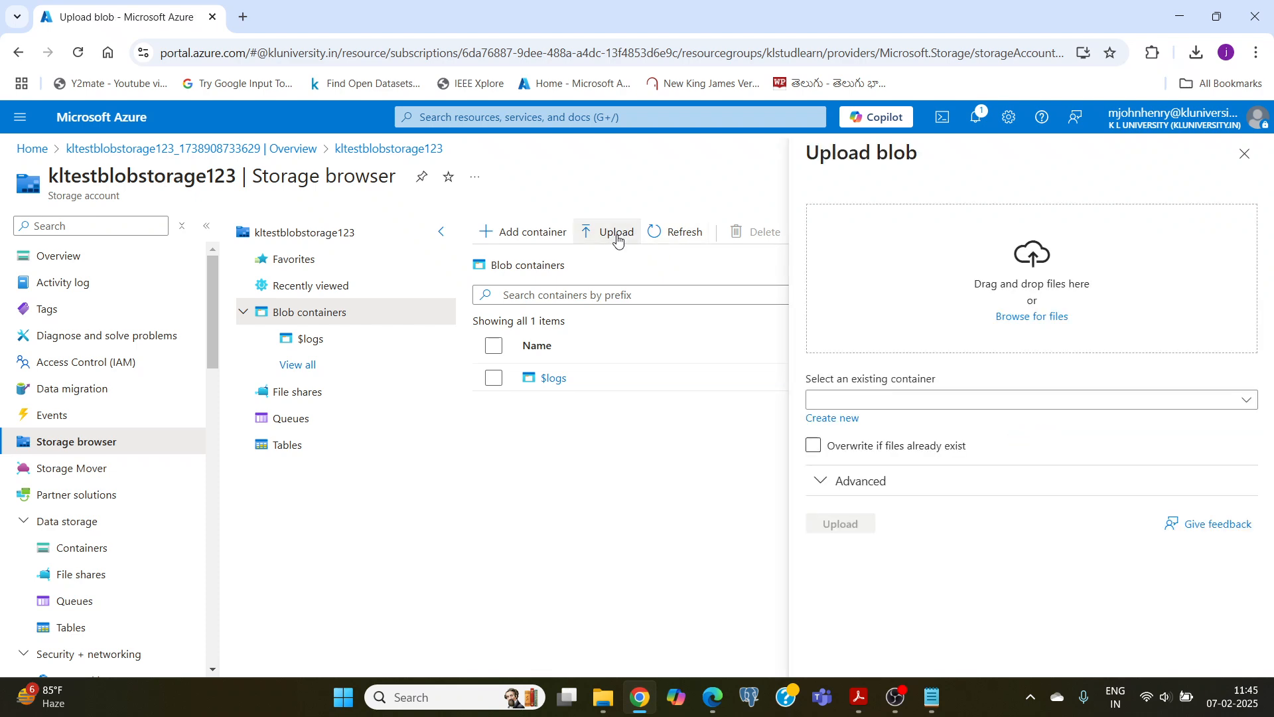
{"action": "left_click", "coordinate": [1014, 320]}
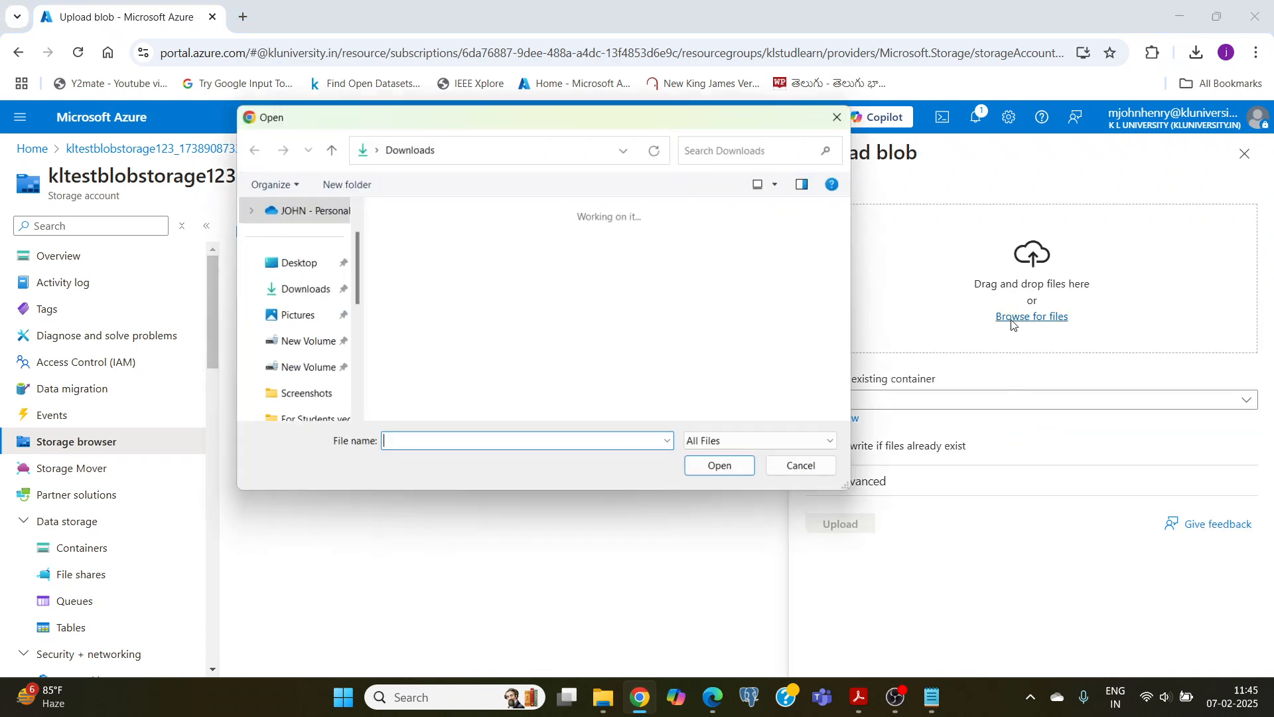
{"action": "left_click", "coordinate": [292, 262]}
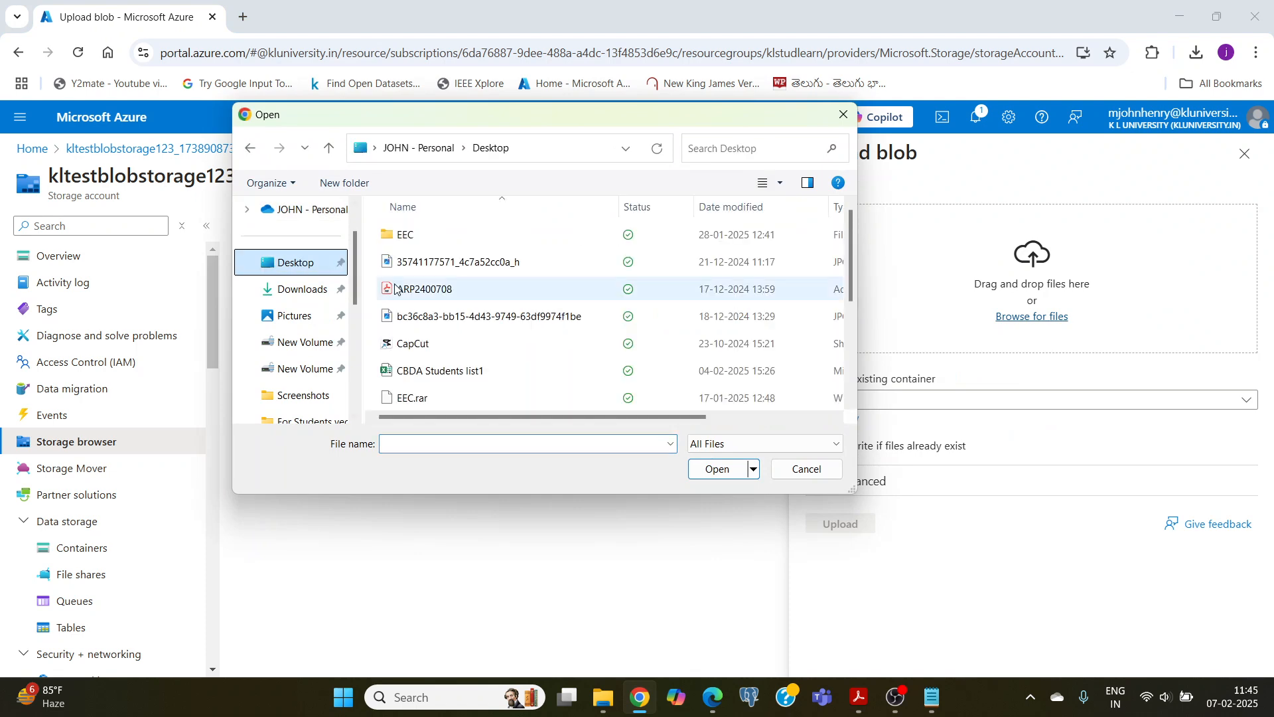
{"action": "scroll", "coordinate": [471, 298], "scroll_direction": "down", "scroll_amount": 3}
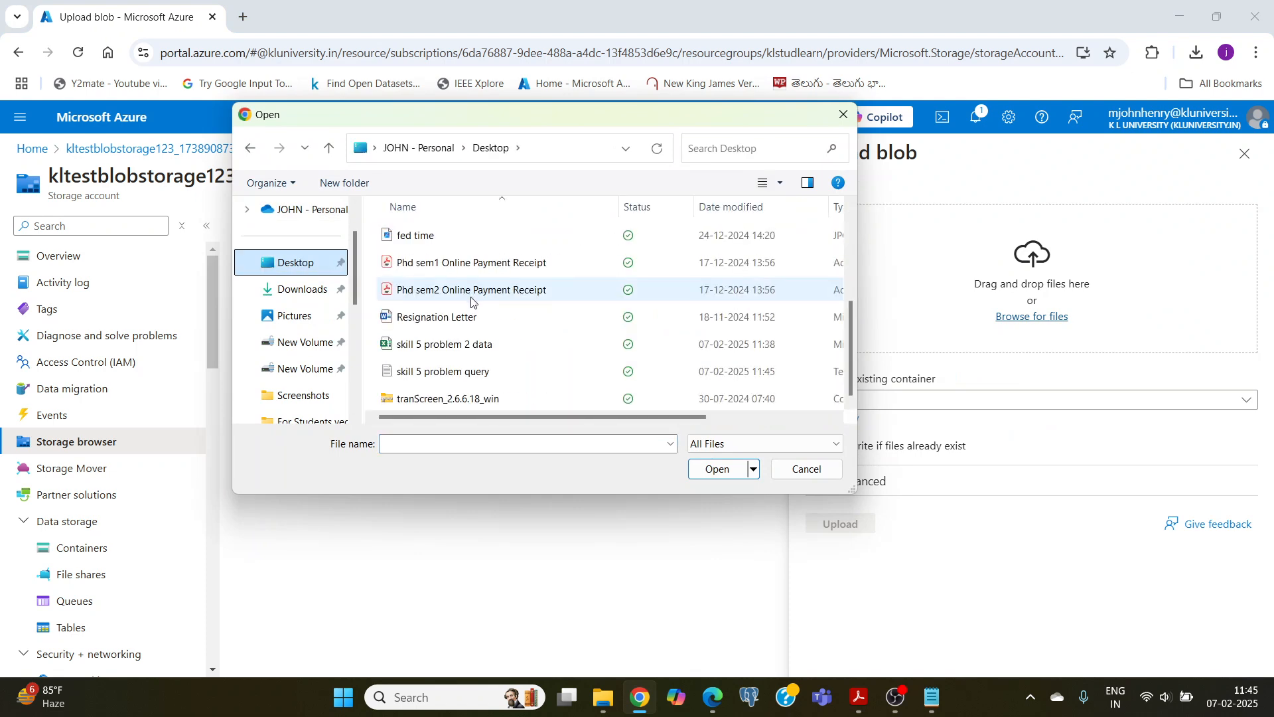
{"action": "left_click", "coordinate": [409, 346]}
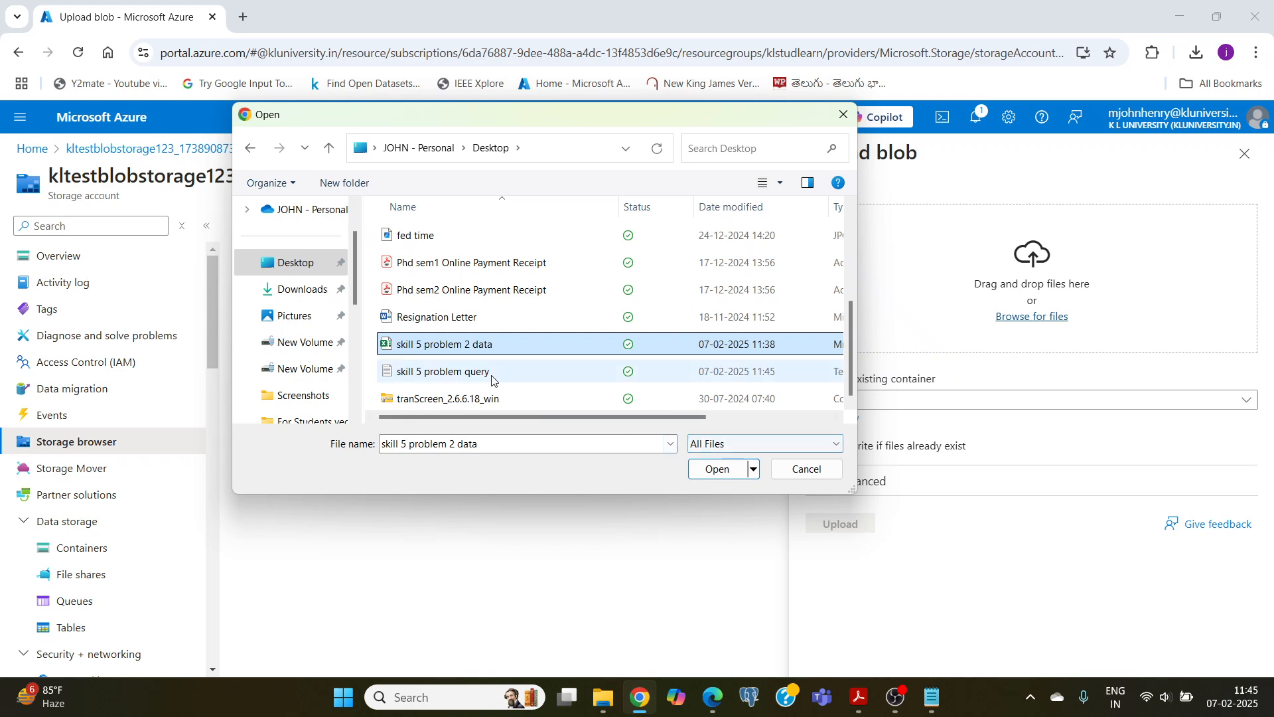
{"action": "left_click", "coordinate": [715, 469]}
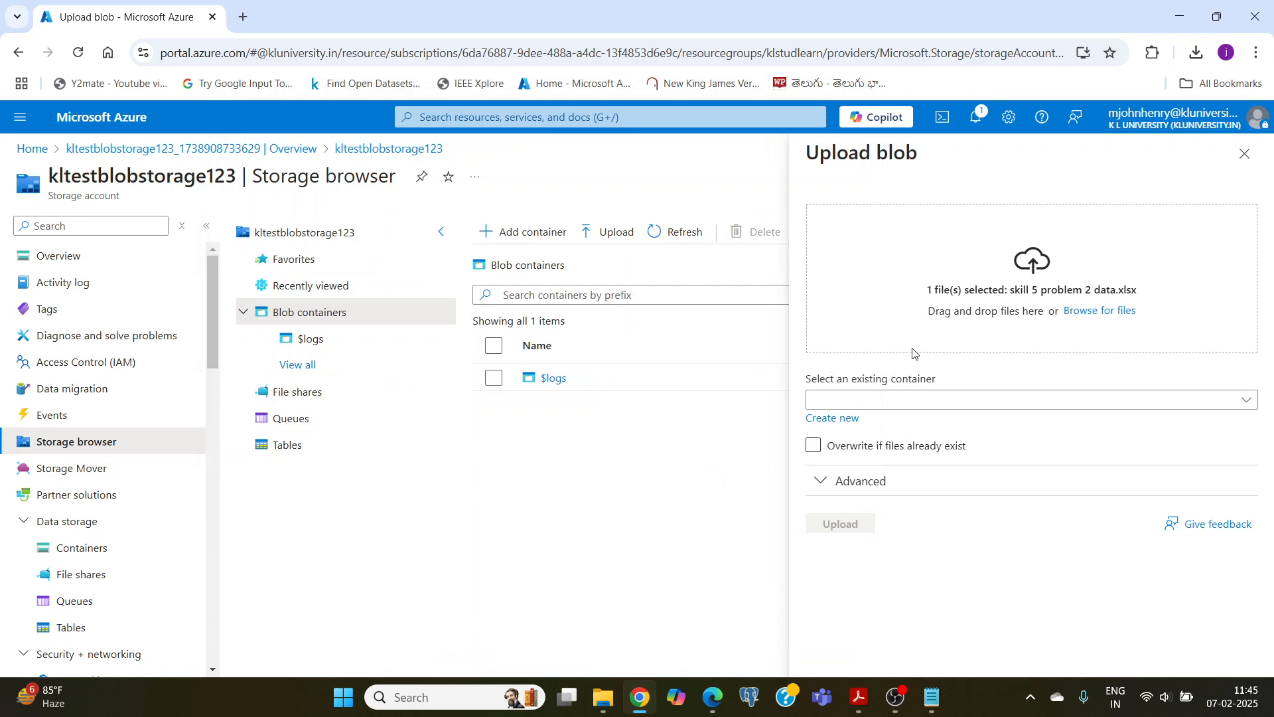
{"action": "left_click", "coordinate": [881, 448]}
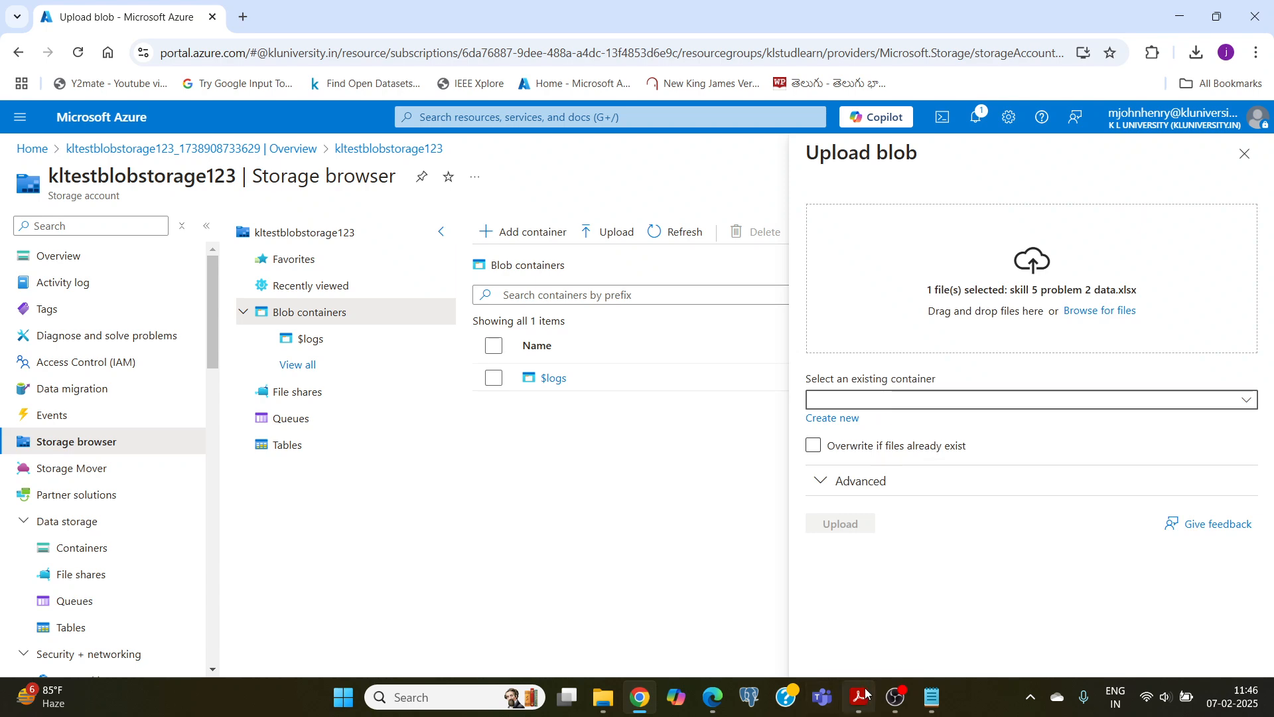
{"action": "left_click", "coordinate": [896, 696]}
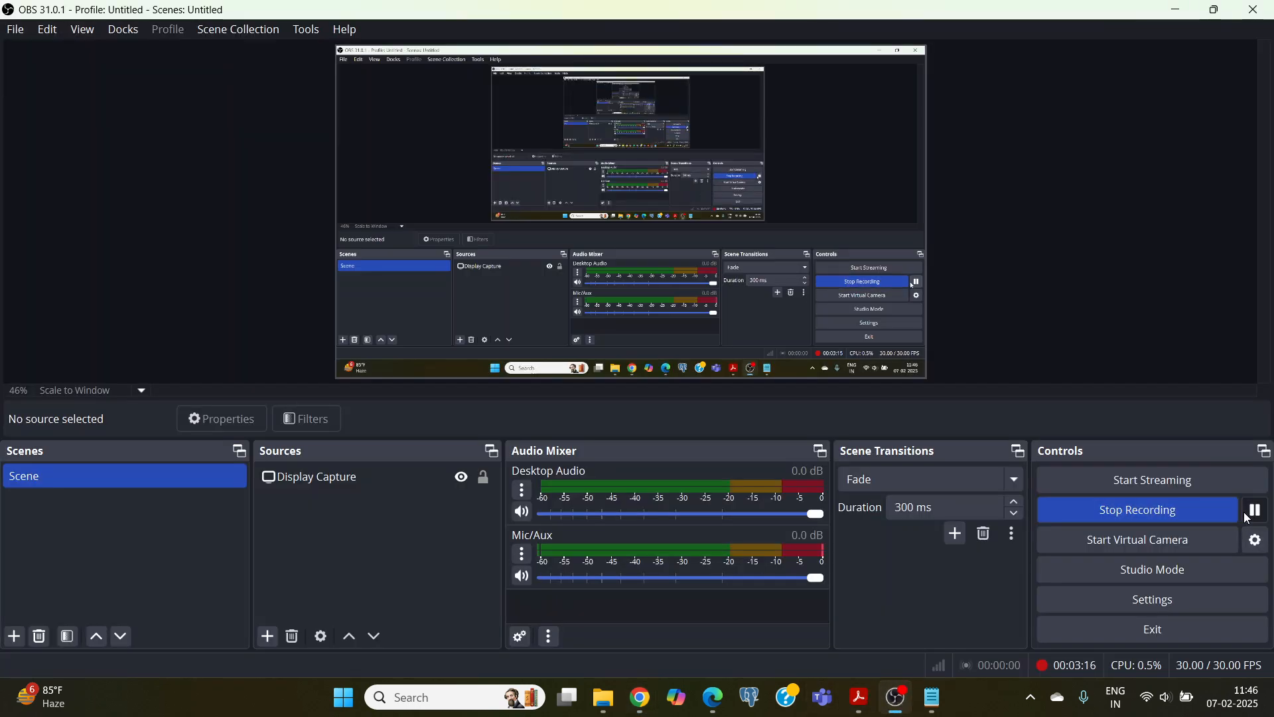
Step: Switch back to the Azure portal in Chrome and open the containers list of the kltestblobstorage123 storage account
{"action": "left_click", "coordinate": [619, 709]}
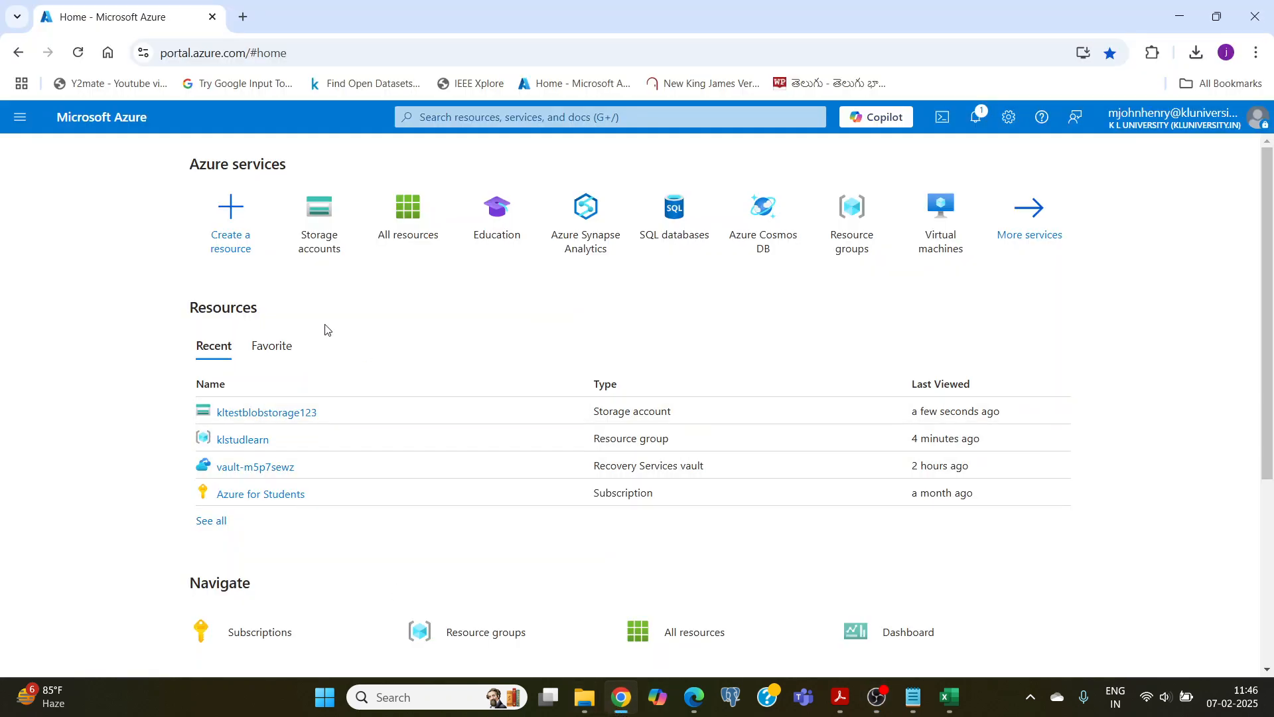
{"action": "left_click", "coordinate": [243, 418]}
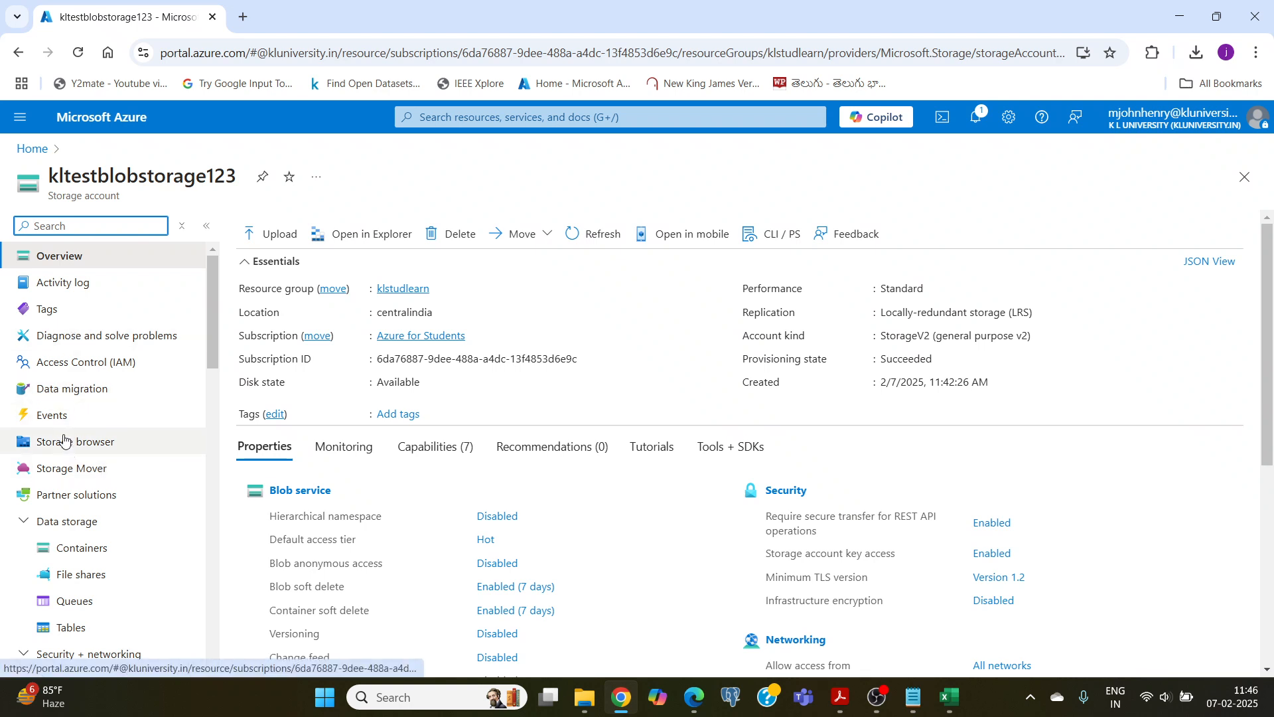
{"action": "scroll", "coordinate": [65, 462], "scroll_direction": "down", "scroll_amount": 3}
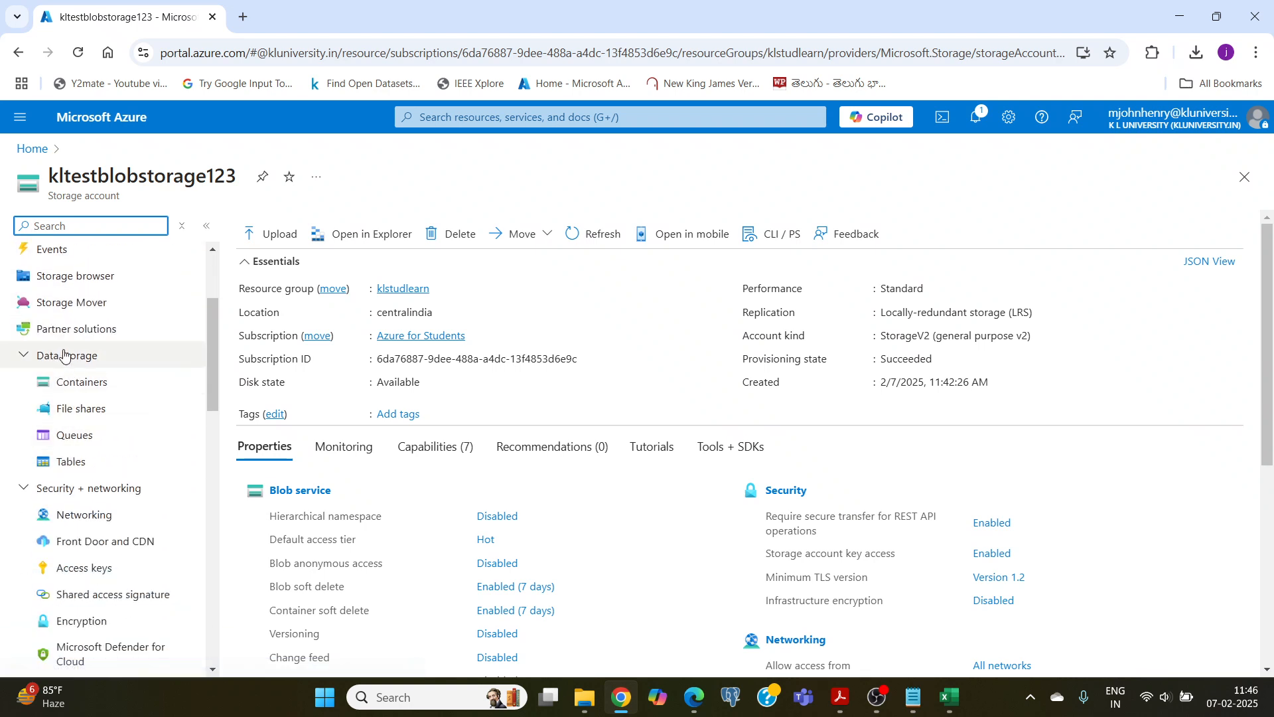
{"action": "left_click", "coordinate": [79, 390]}
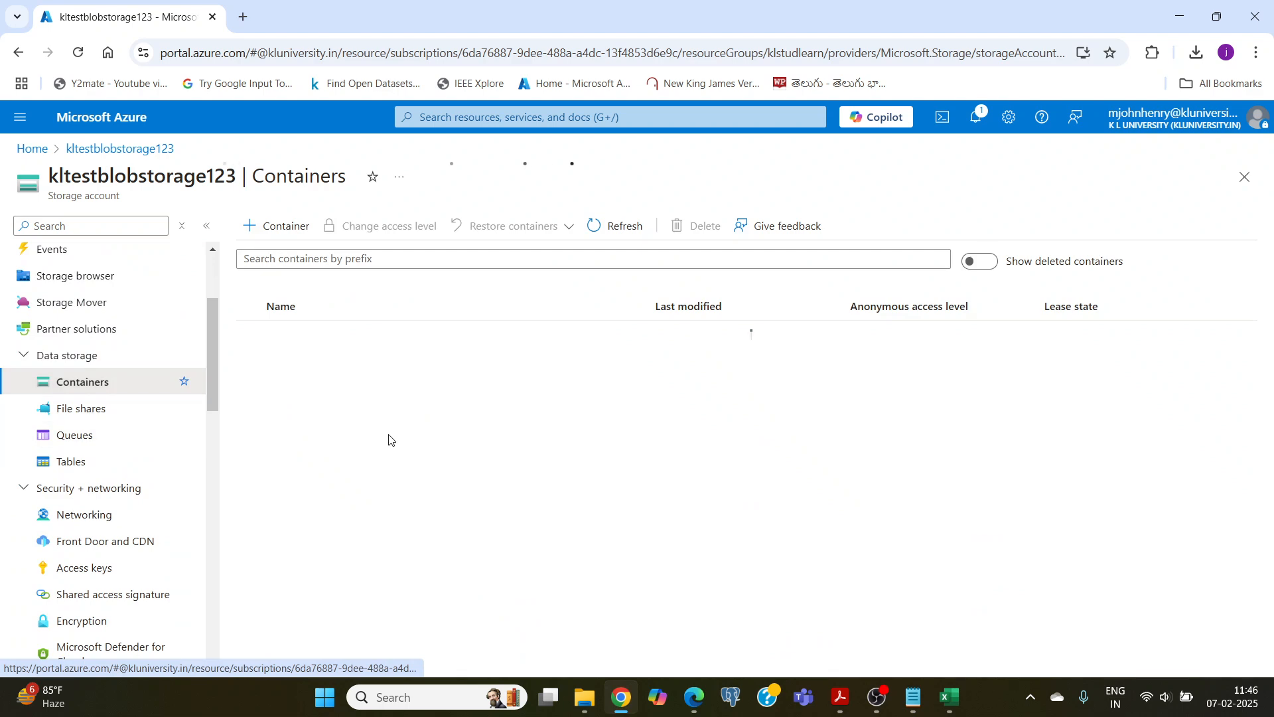
Step: Create a container named kltestcontainer in the storage account and open it
{"action": "left_click", "coordinate": [280, 227]}
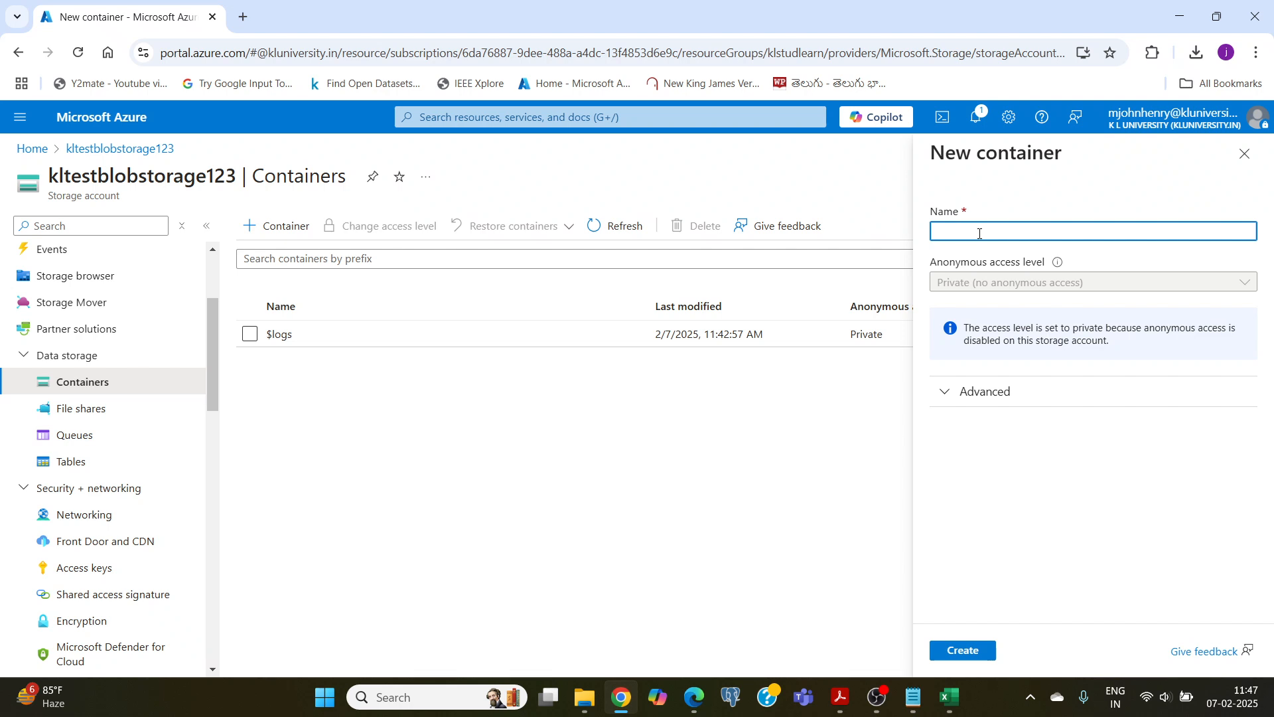
{"action": "type", "text": "klte"}
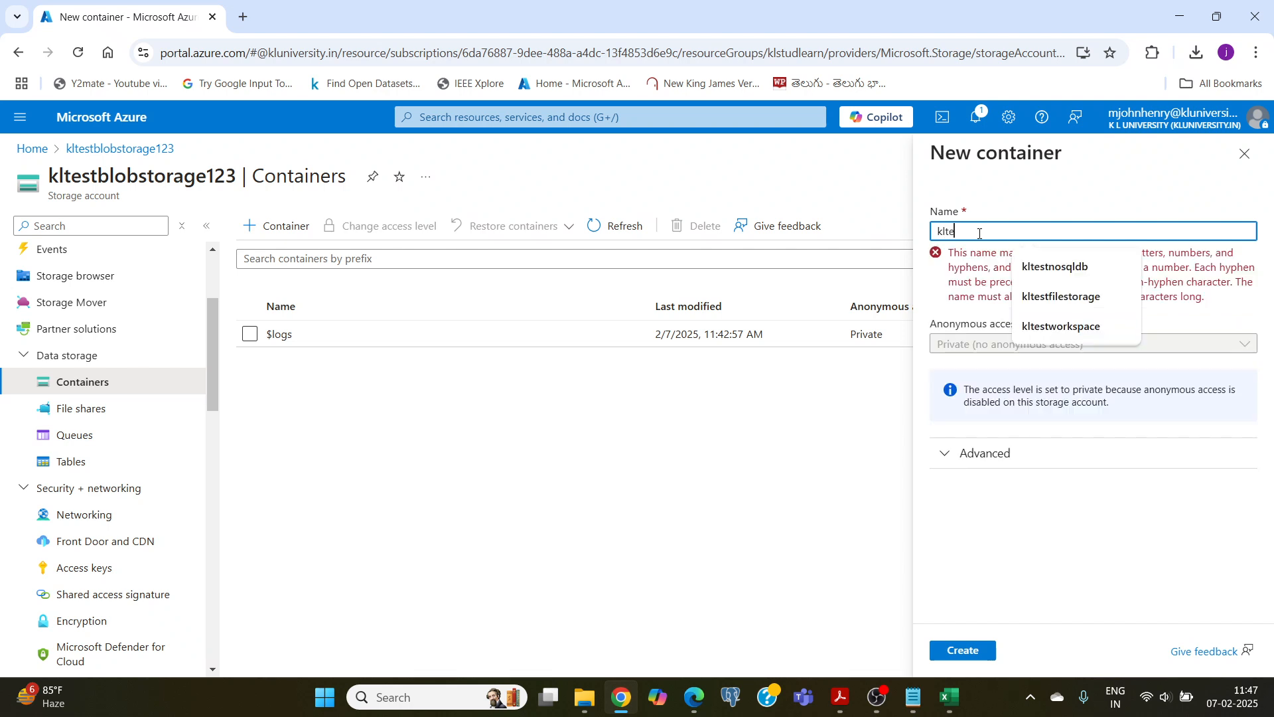
{"action": "type", "text": "st"}
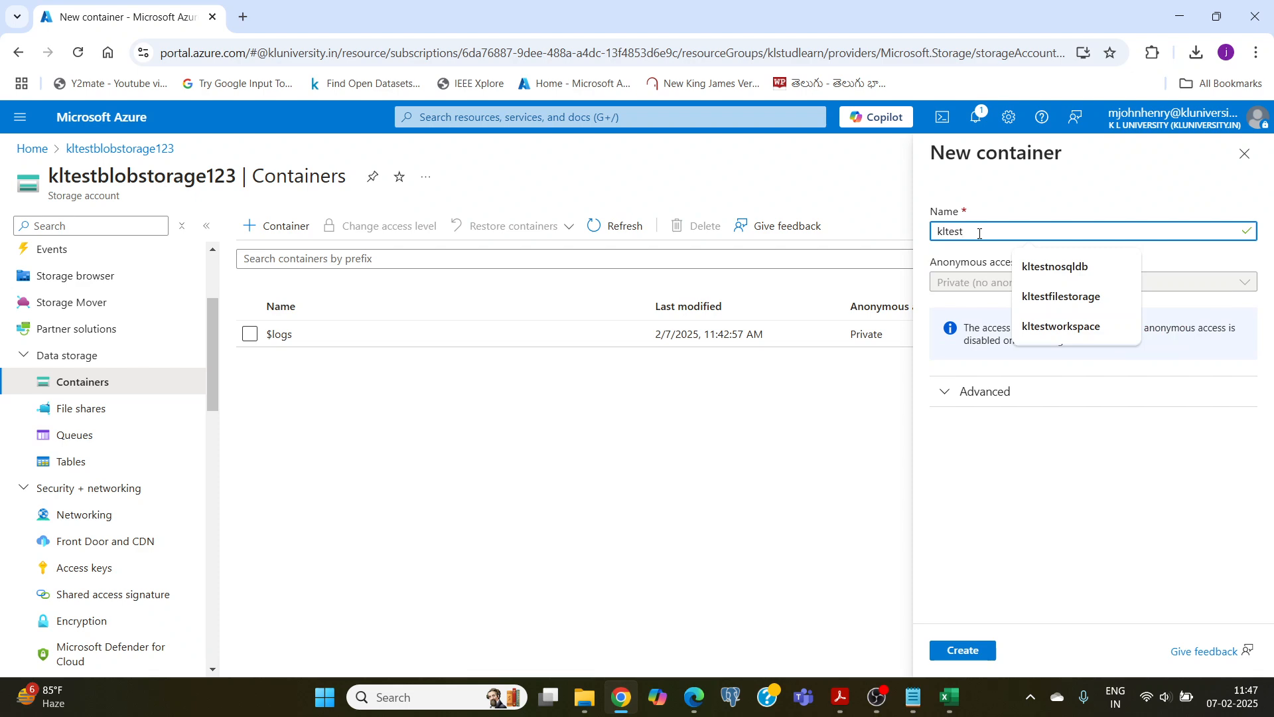
{"action": "type", "text": "contai"}
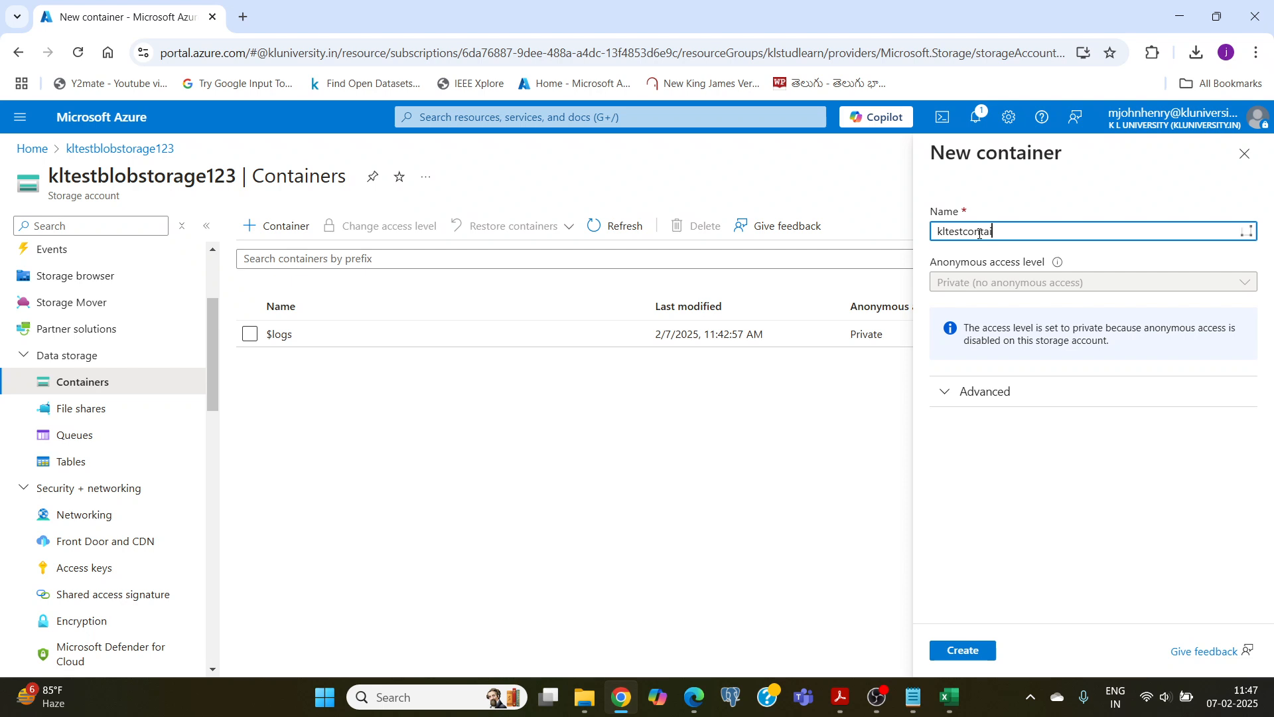
{"action": "type", "text": "ner"}
{"action": "left_click", "coordinate": [971, 649]}
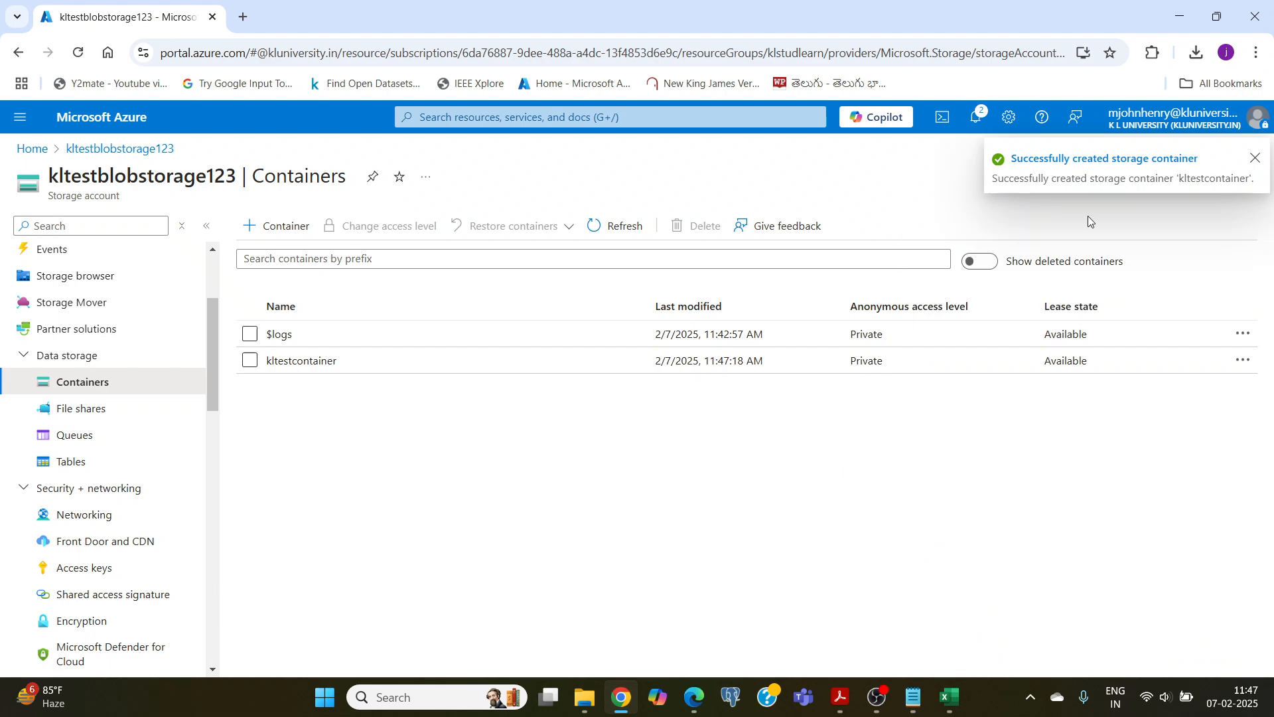
{"action": "left_click", "coordinate": [302, 362]}
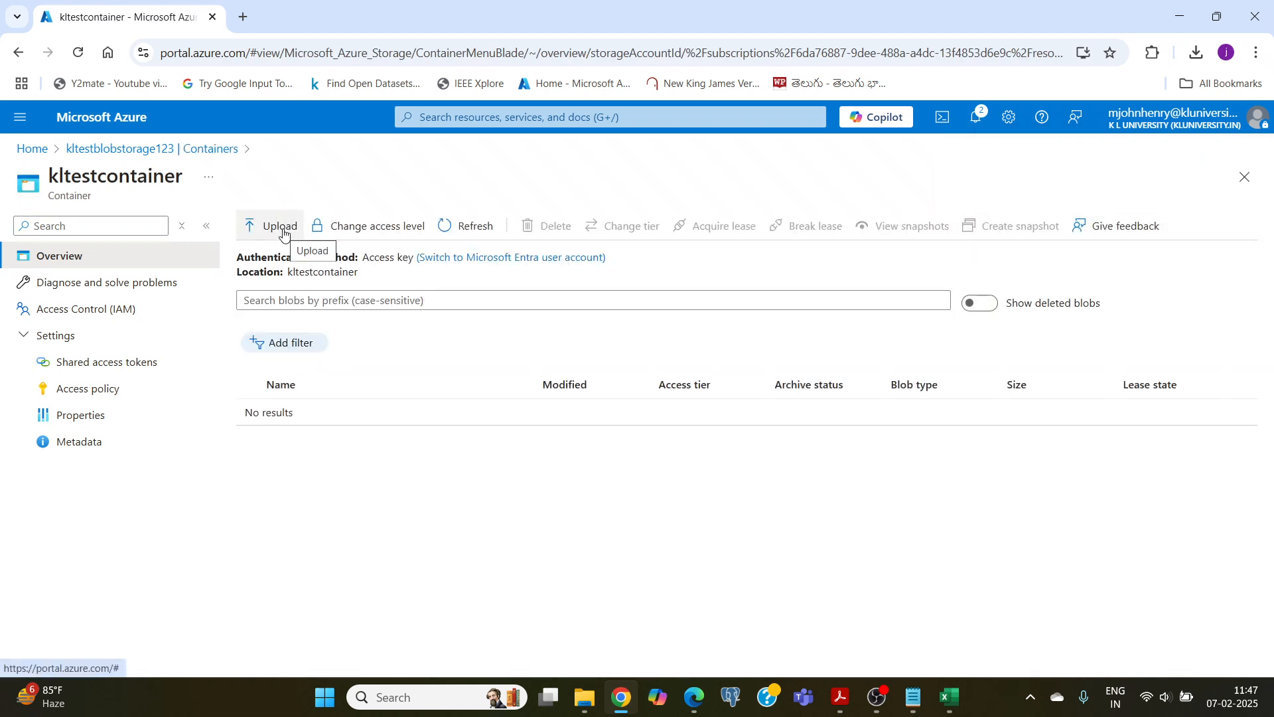
Step: Switch to Excel, review the ID, Name, Age and Salary data in skill 5 problem 2 data, and save and close the workbook
{"action": "left_click", "coordinate": [949, 697]}
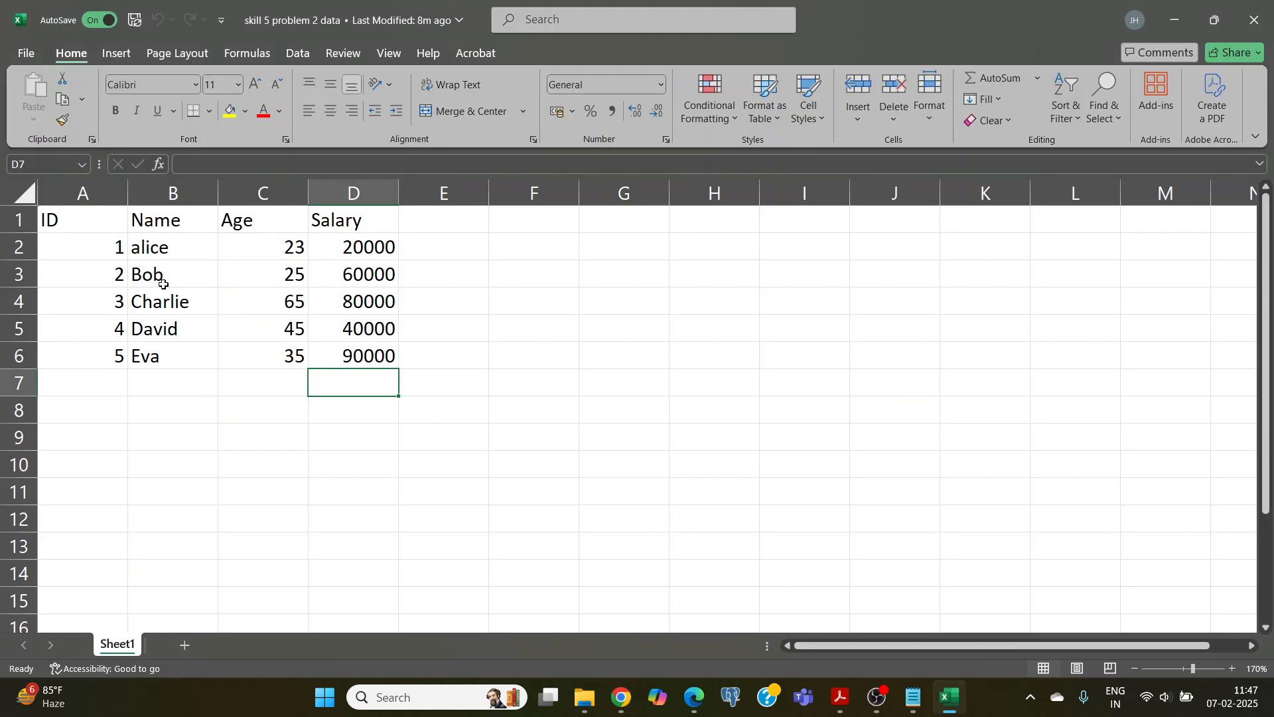
{"action": "left_click_drag", "start_coordinate": [78, 227], "coordinate": [363, 360]}
{"action": "left_click", "coordinate": [481, 373]}
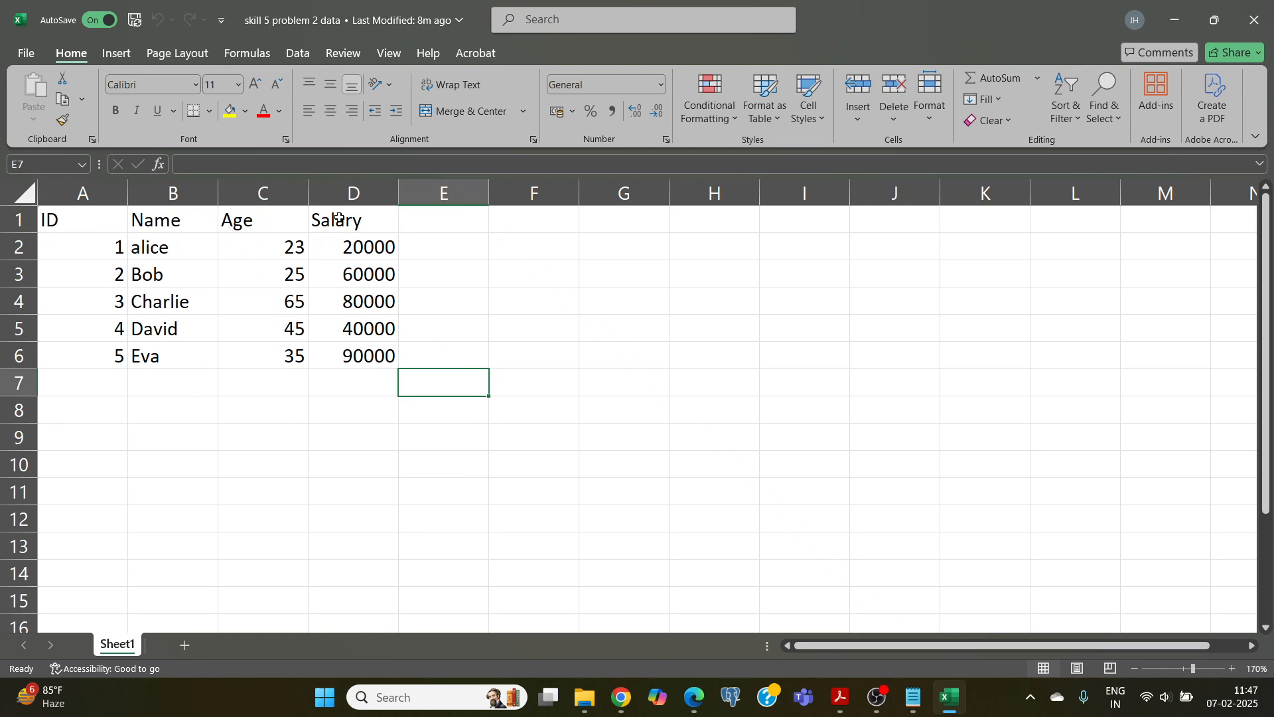
{"action": "left_click_drag", "start_coordinate": [108, 251], "coordinate": [121, 355]}
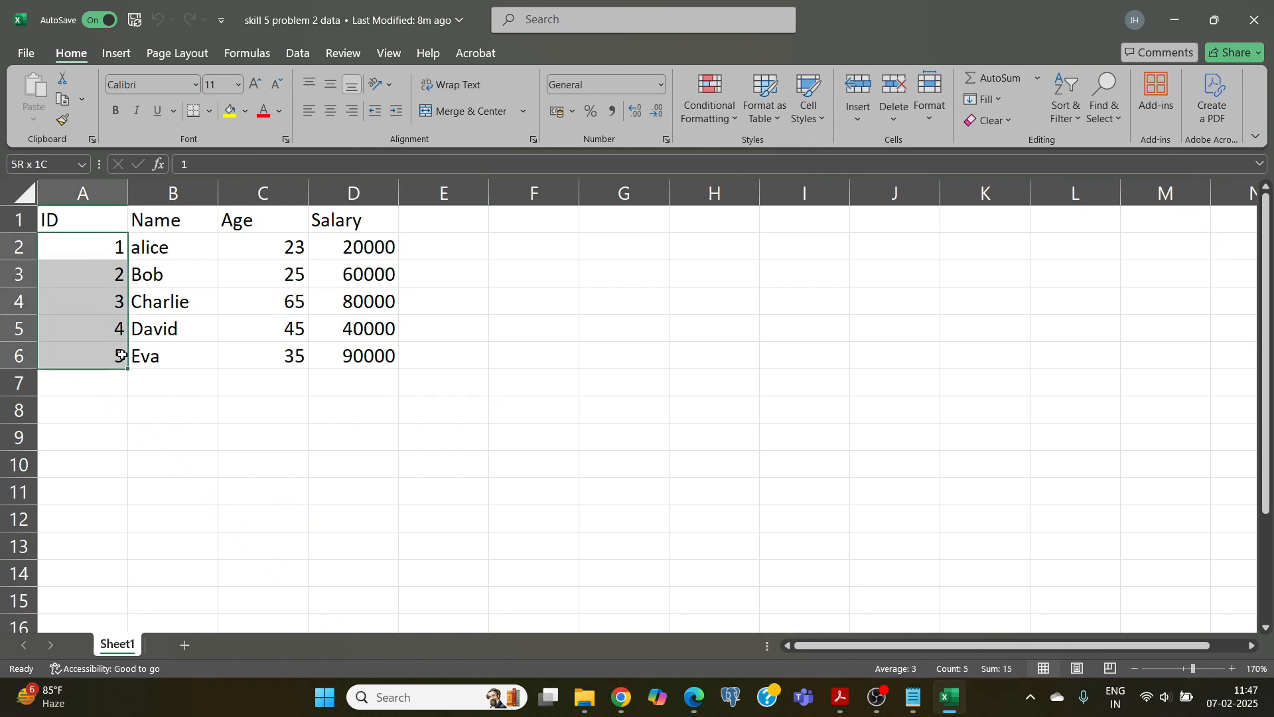
{"action": "left_click", "coordinate": [383, 374]}
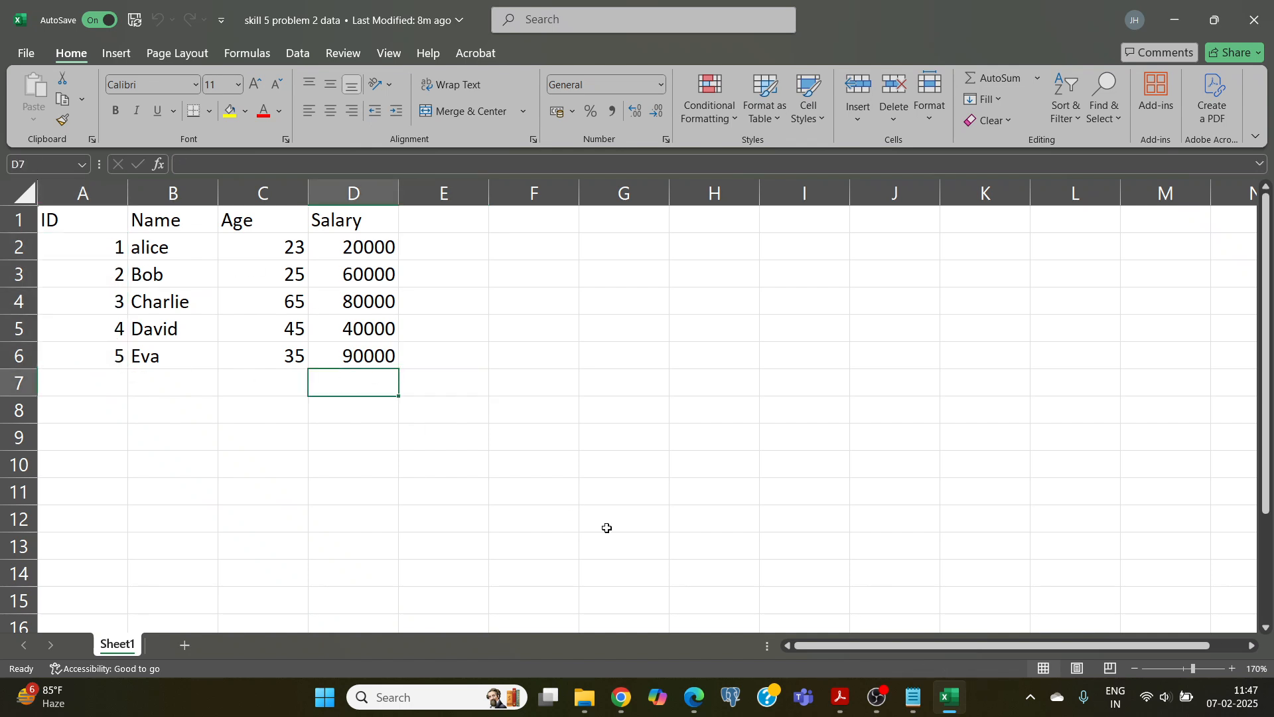
{"action": "left_click", "coordinate": [133, 27]}
{"action": "left_click", "coordinate": [1254, 20]}
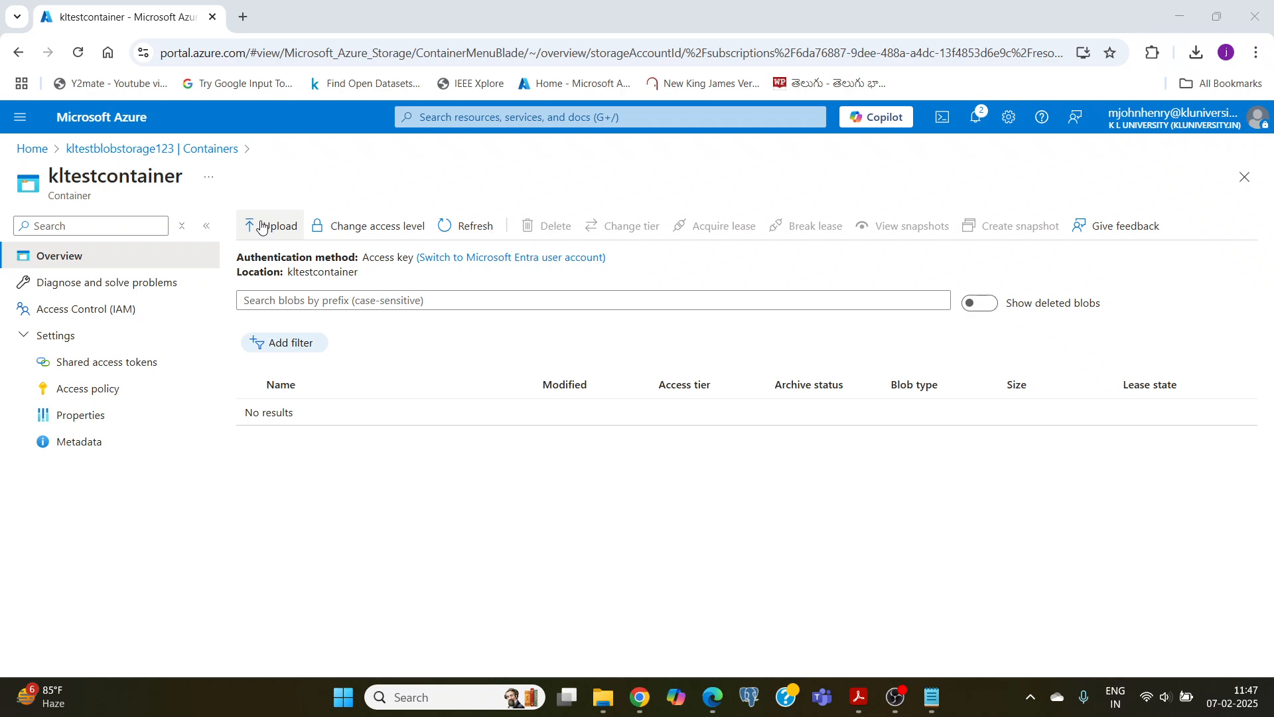
Step: Upload the file skill 5 problem 2 data.xlsx from the Desktop to kltestcontainer
{"action": "left_click", "coordinate": [262, 226]}
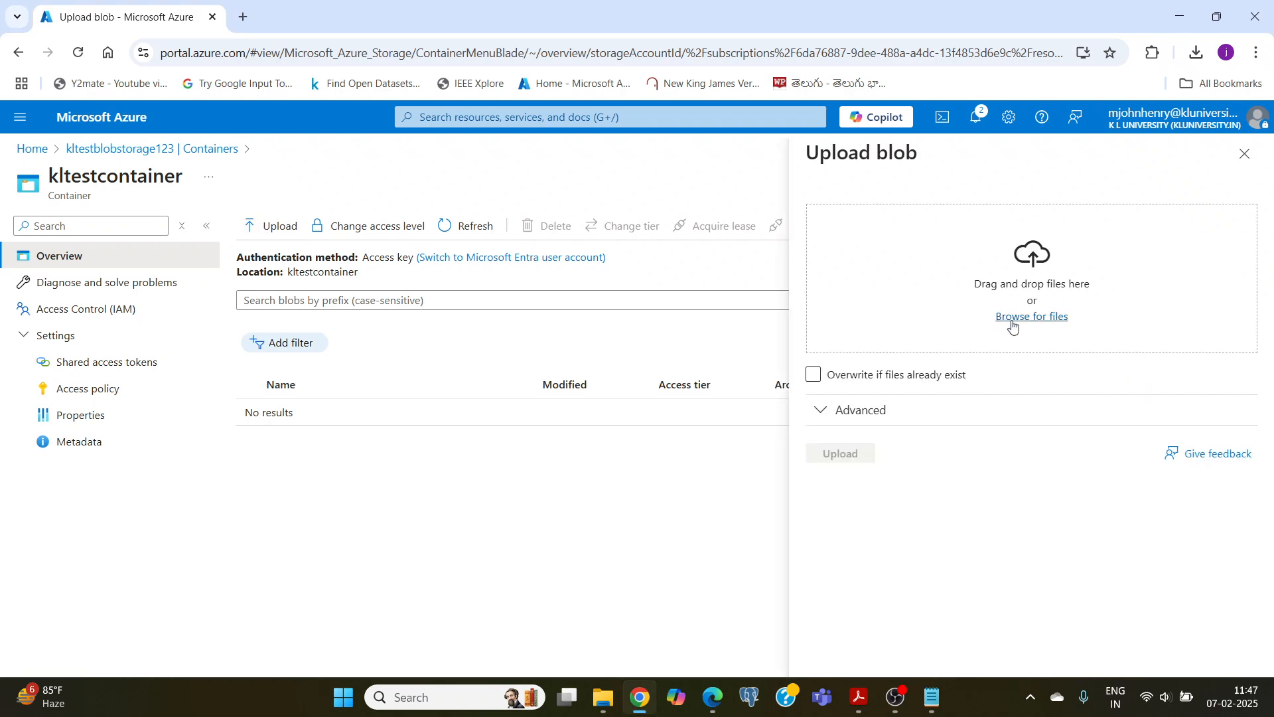
{"action": "left_click", "coordinate": [1013, 326]}
{"action": "scroll", "coordinate": [445, 372], "scroll_direction": "down", "scroll_amount": 1}
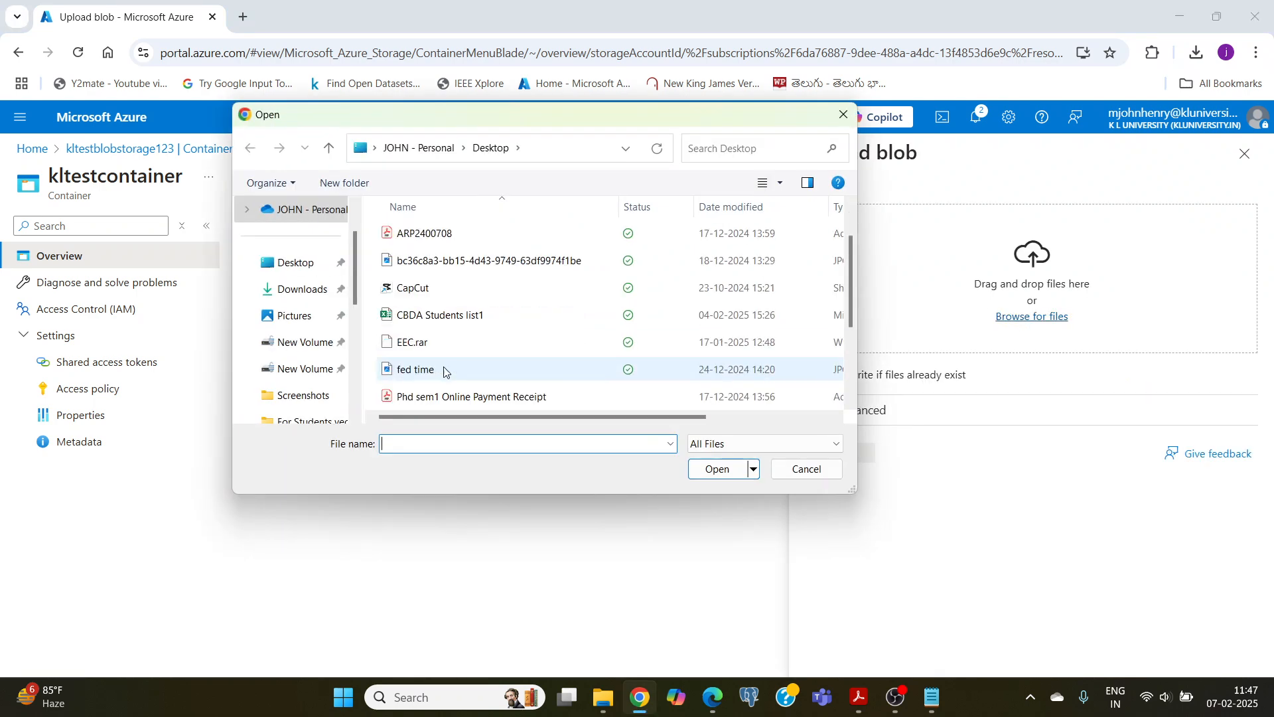
{"action": "scroll", "coordinate": [445, 372], "scroll_direction": "down", "scroll_amount": 2}
{"action": "left_click", "coordinate": [437, 349]}
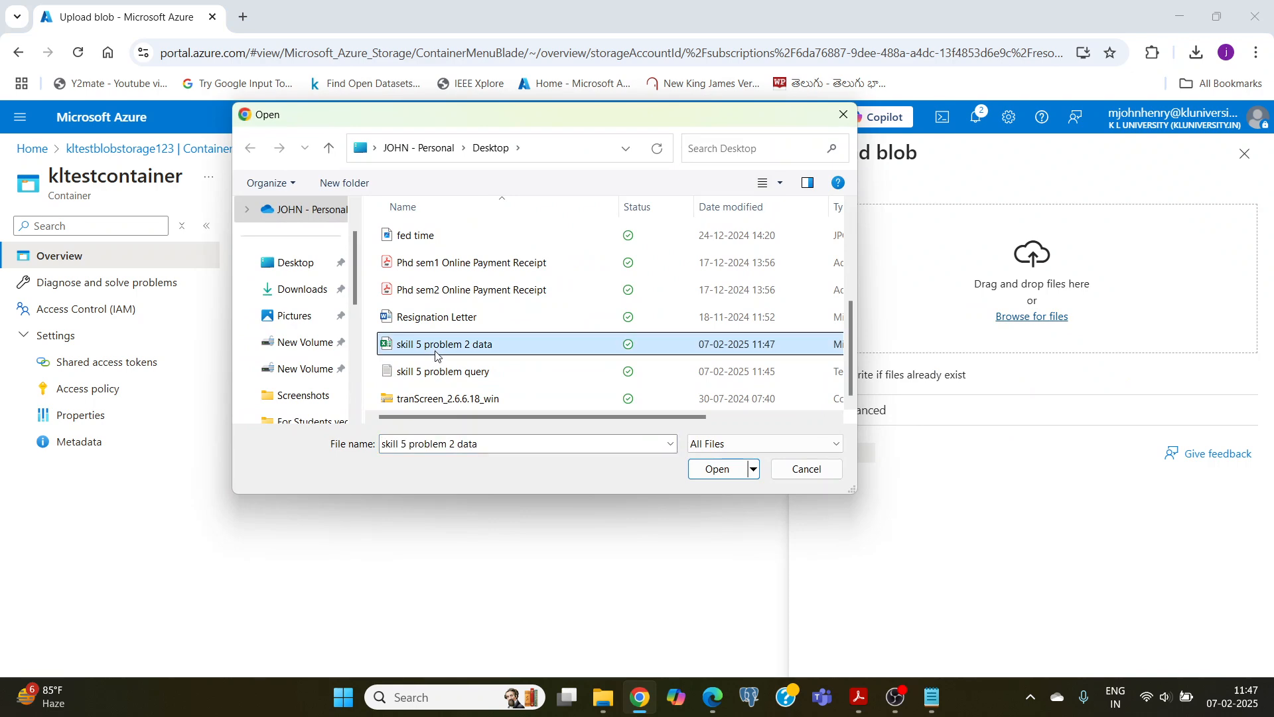
{"action": "left_click", "coordinate": [729, 472]}
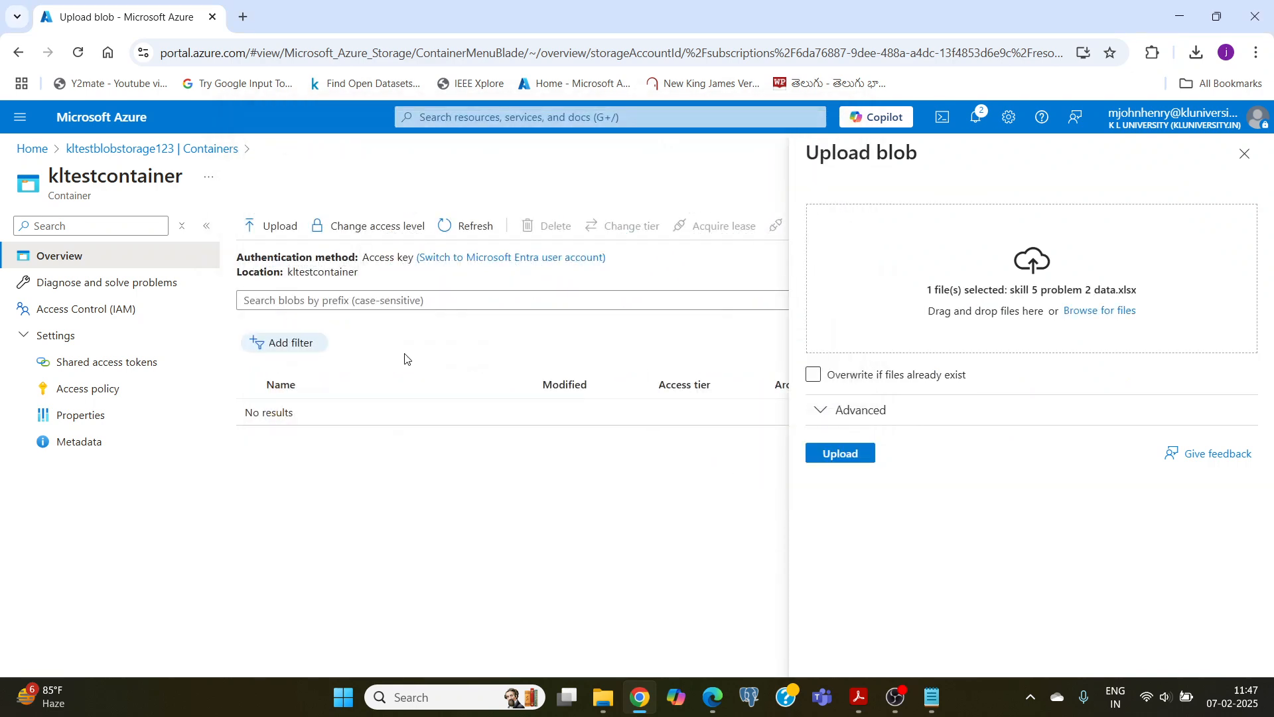
{"action": "left_click", "coordinate": [855, 457]}
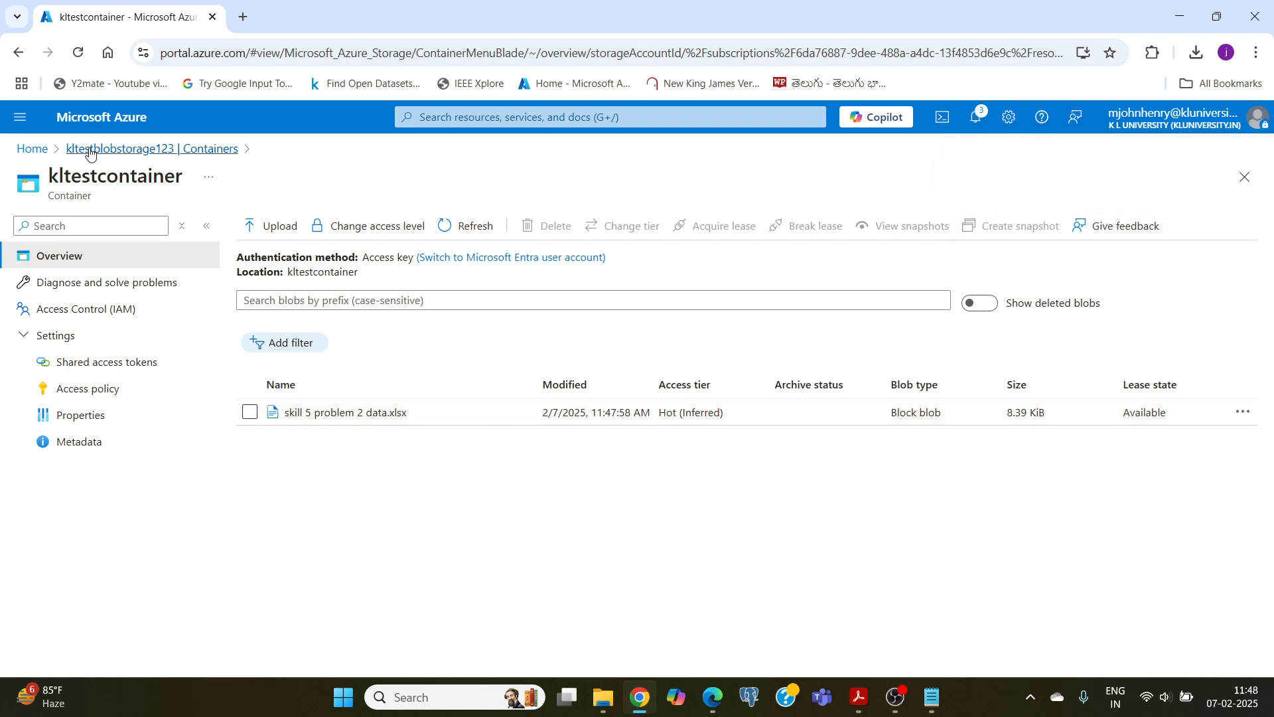
Step: Find the Azure Synapse Analytics service from the portal home page and start creating a Synapse workspace
{"action": "left_click", "coordinate": [114, 125]}
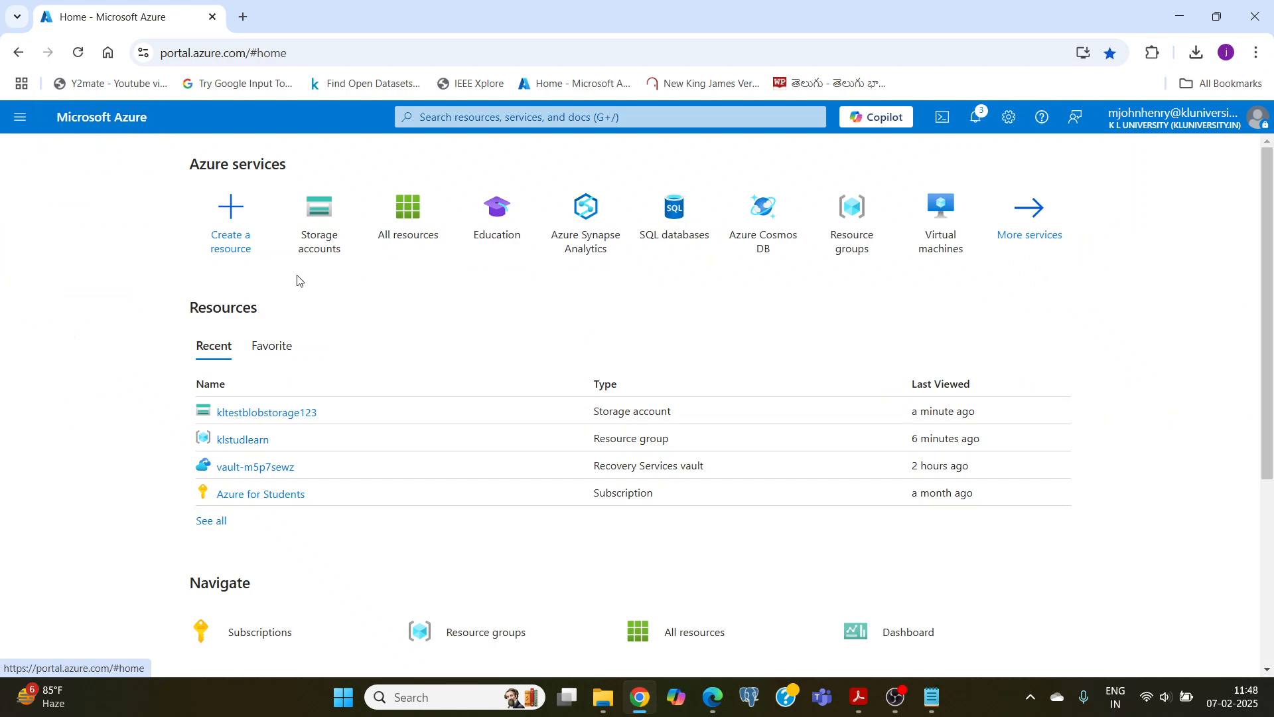
{"action": "left_click", "coordinate": [440, 117]}
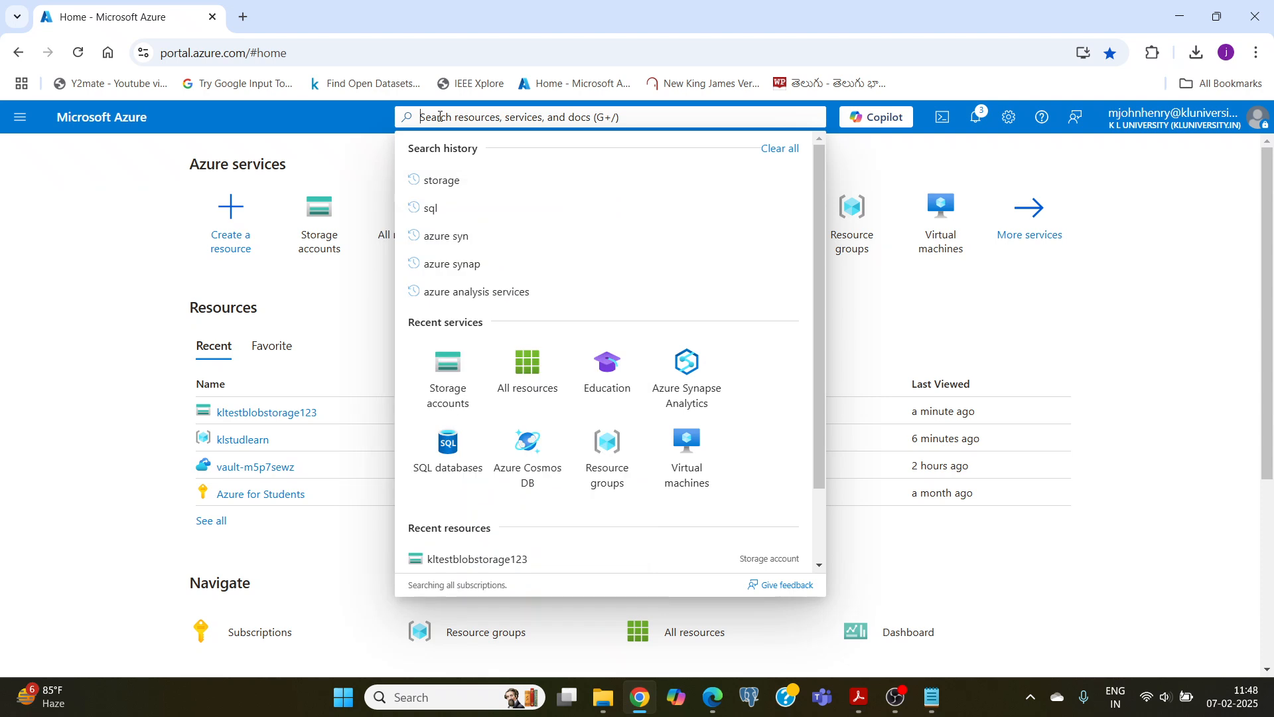
{"action": "type", "text": "syna"}
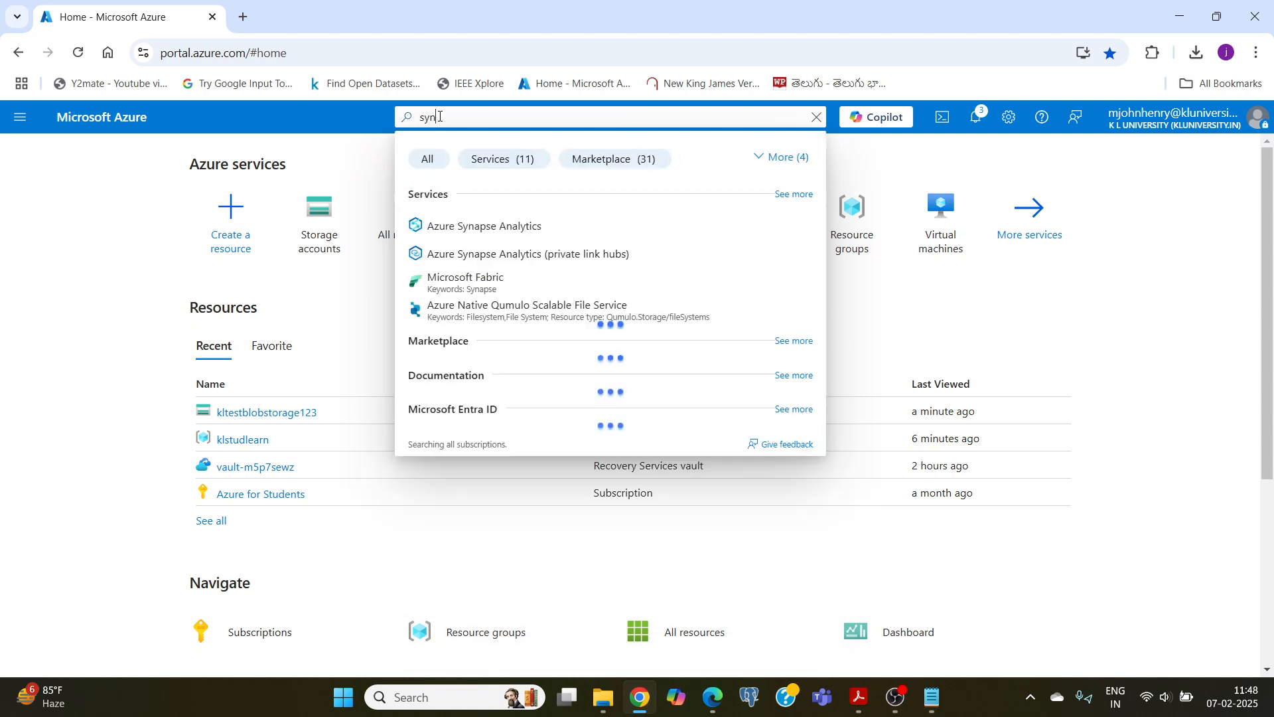
{"action": "type", "text": "p"}
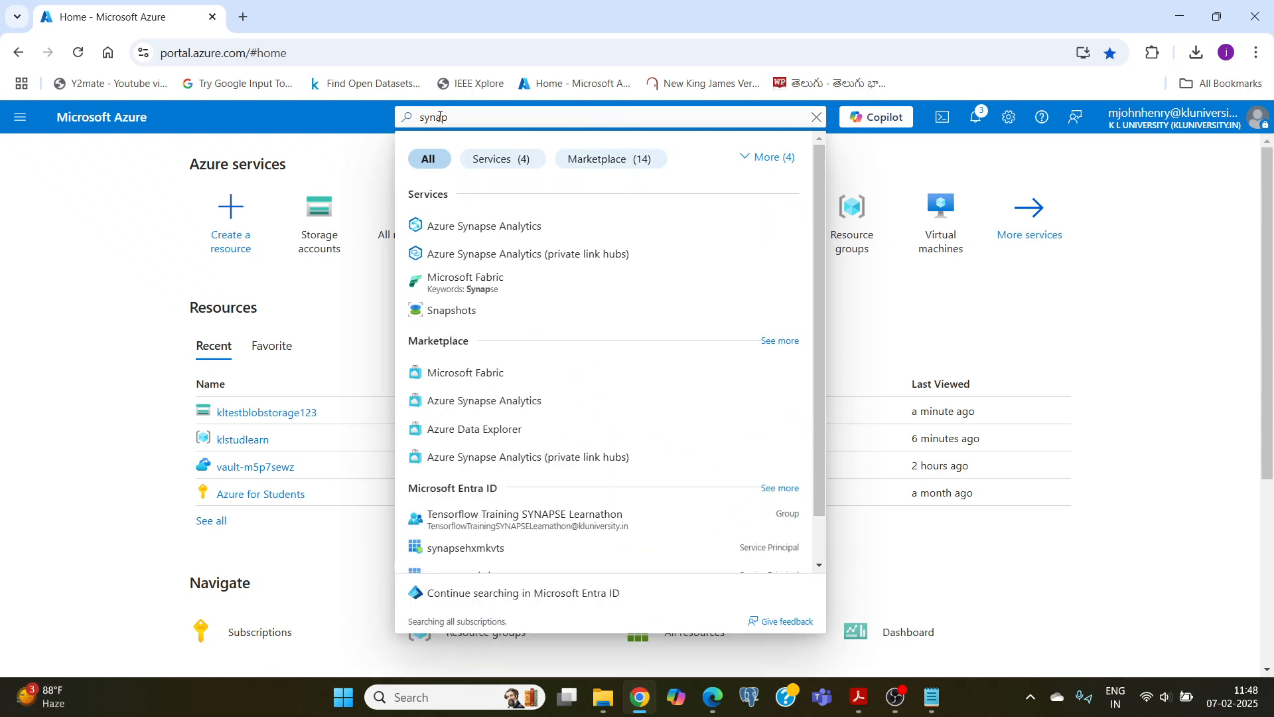
{"action": "left_click", "coordinate": [442, 228]}
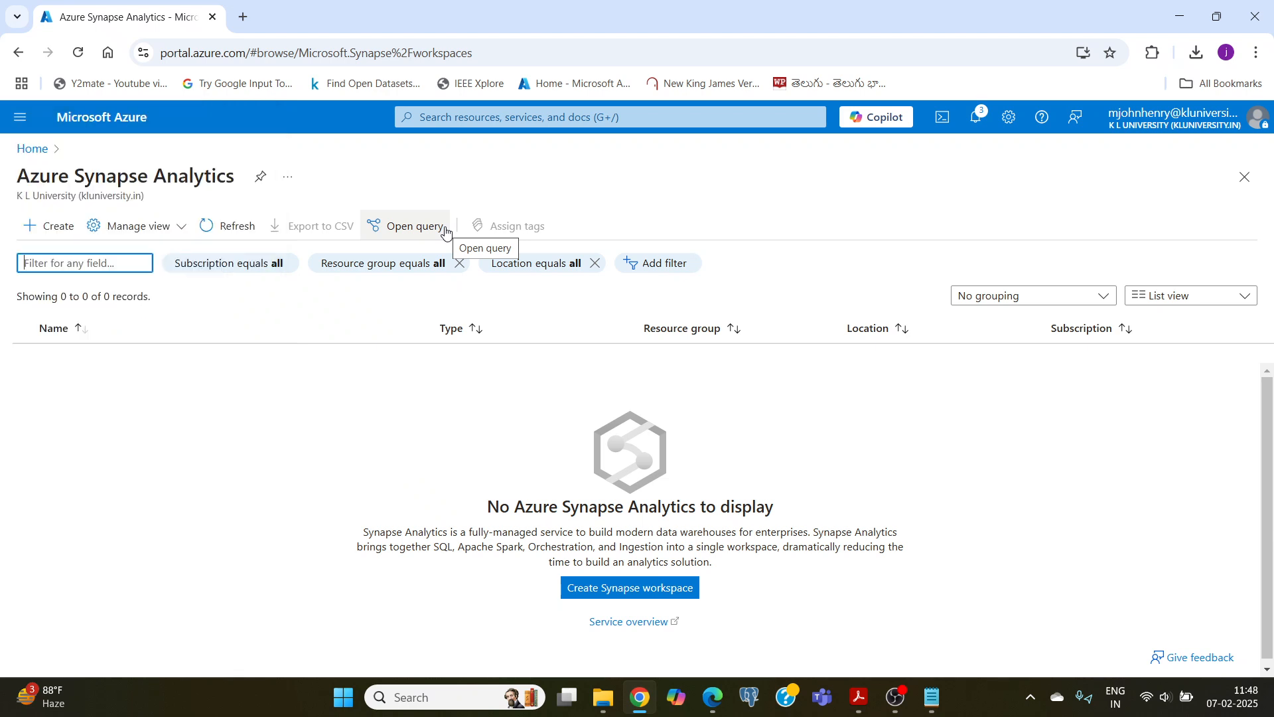
{"action": "left_click", "coordinate": [47, 236]}
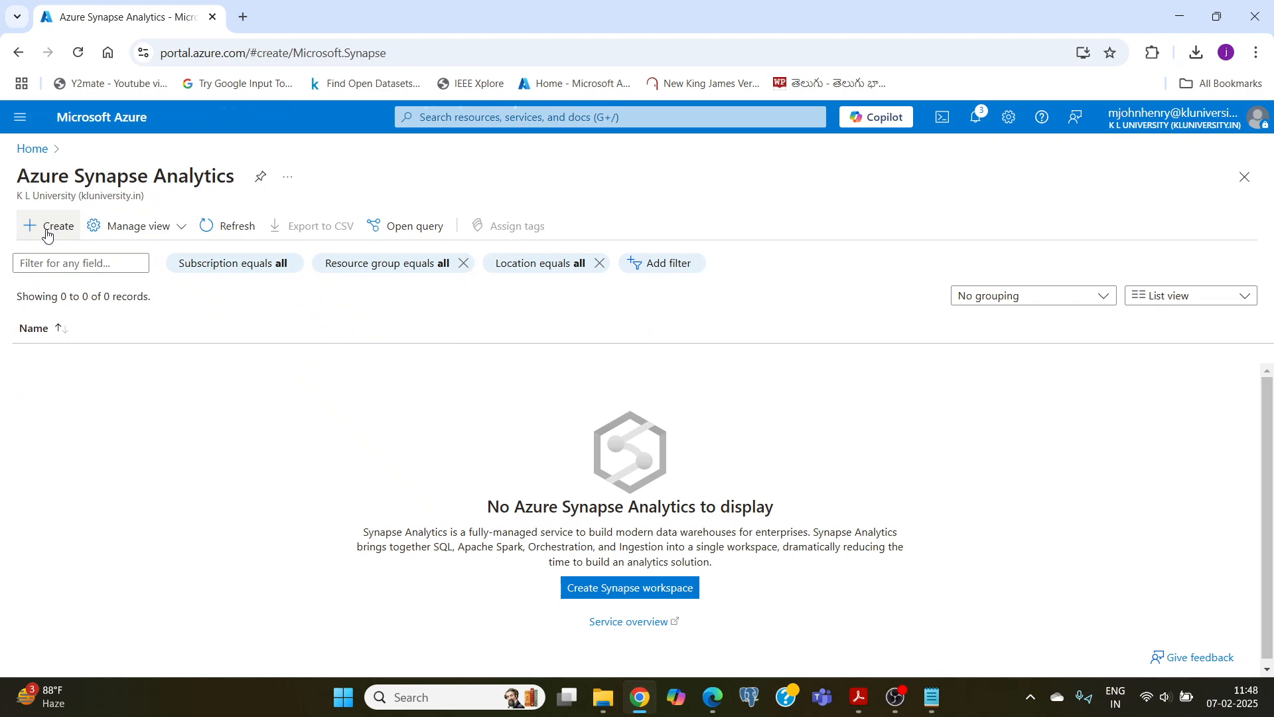
Step: Assign the new Synapse workspace to the klstudlearn resource group
{"action": "scroll", "coordinate": [219, 325], "scroll_direction": "down", "scroll_amount": 1}
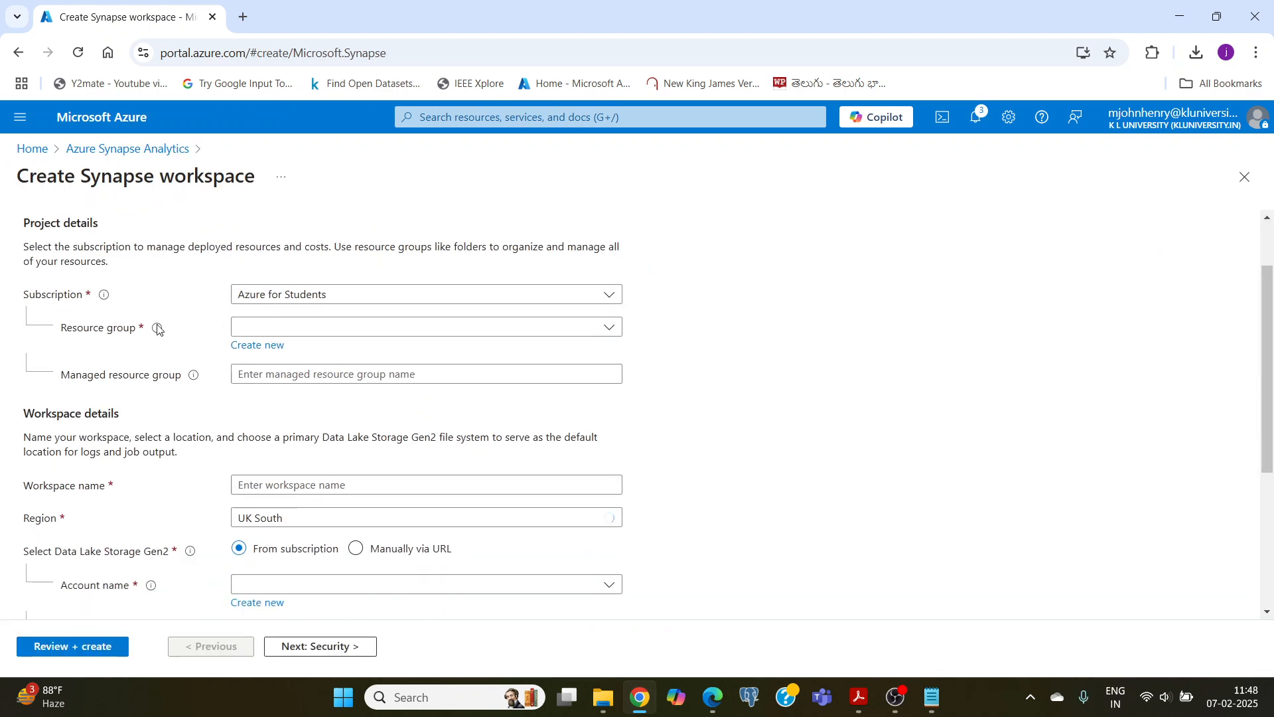
{"action": "left_click", "coordinate": [278, 327]}
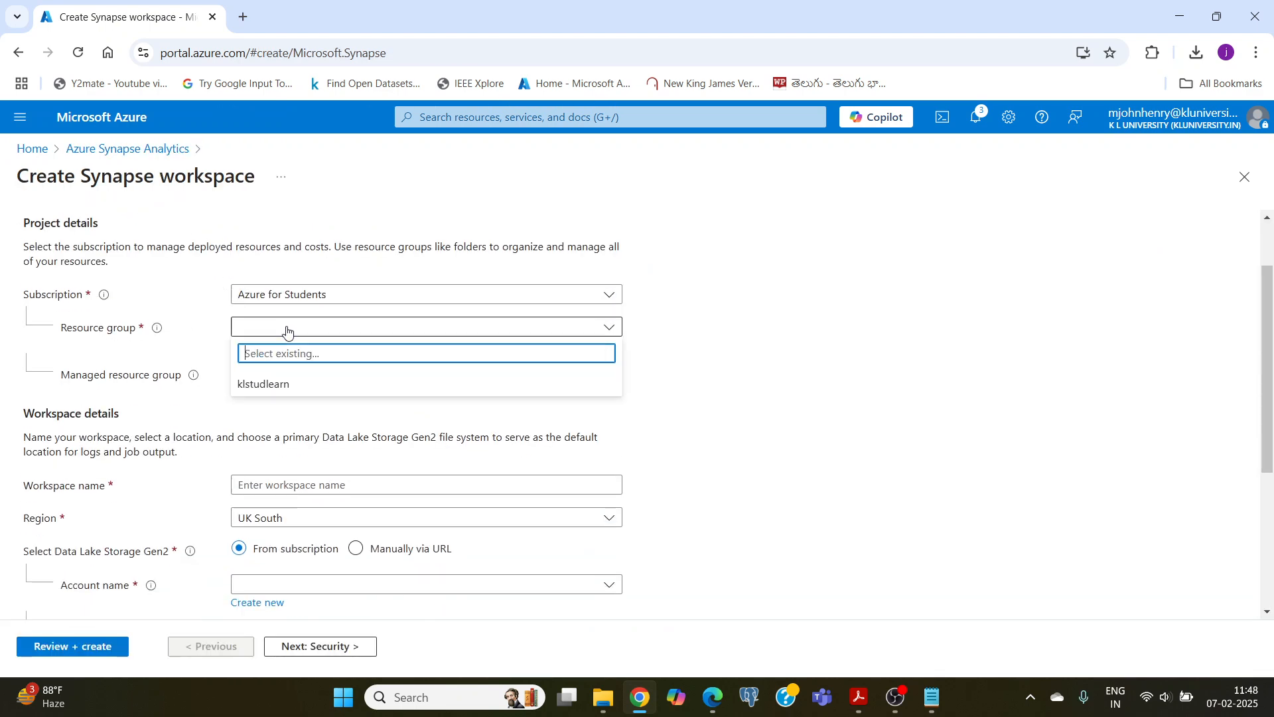
{"action": "left_click", "coordinate": [275, 383]}
Step: Name the Synapse workspace kltestworkspace123
{"action": "scroll", "coordinate": [252, 368], "scroll_direction": "down", "scroll_amount": 2}
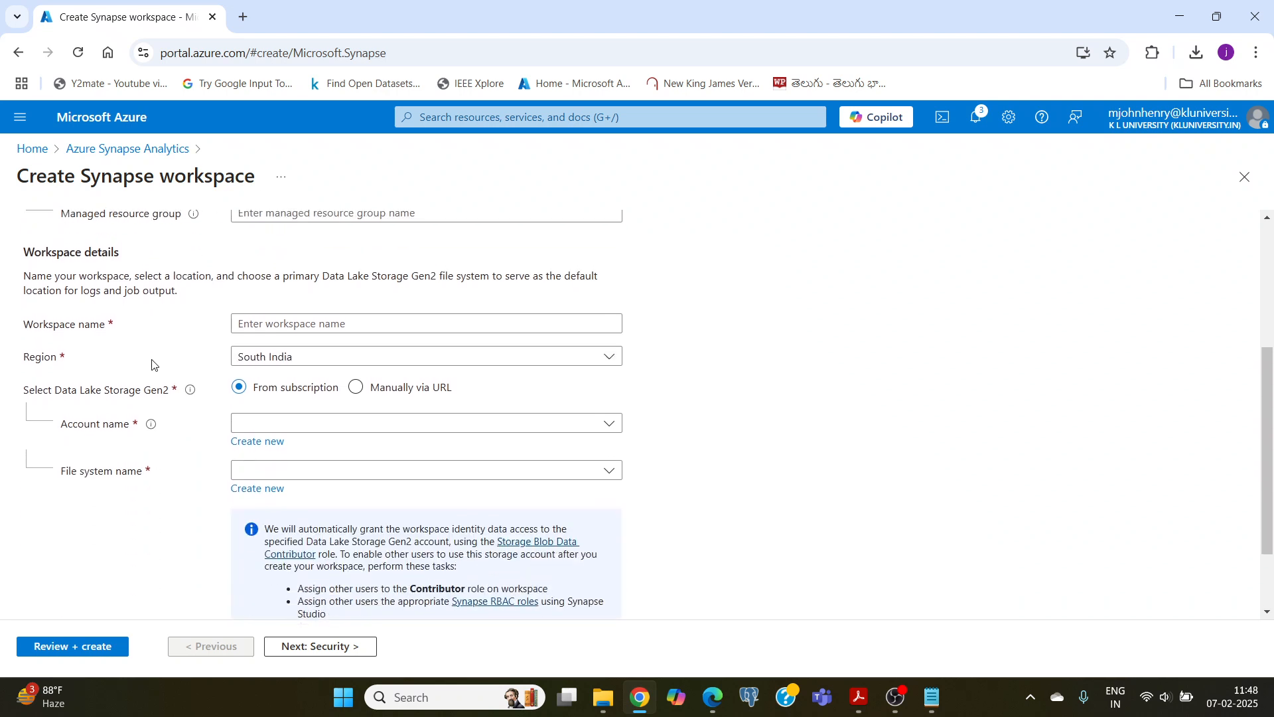
{"action": "left_click", "coordinate": [297, 320]}
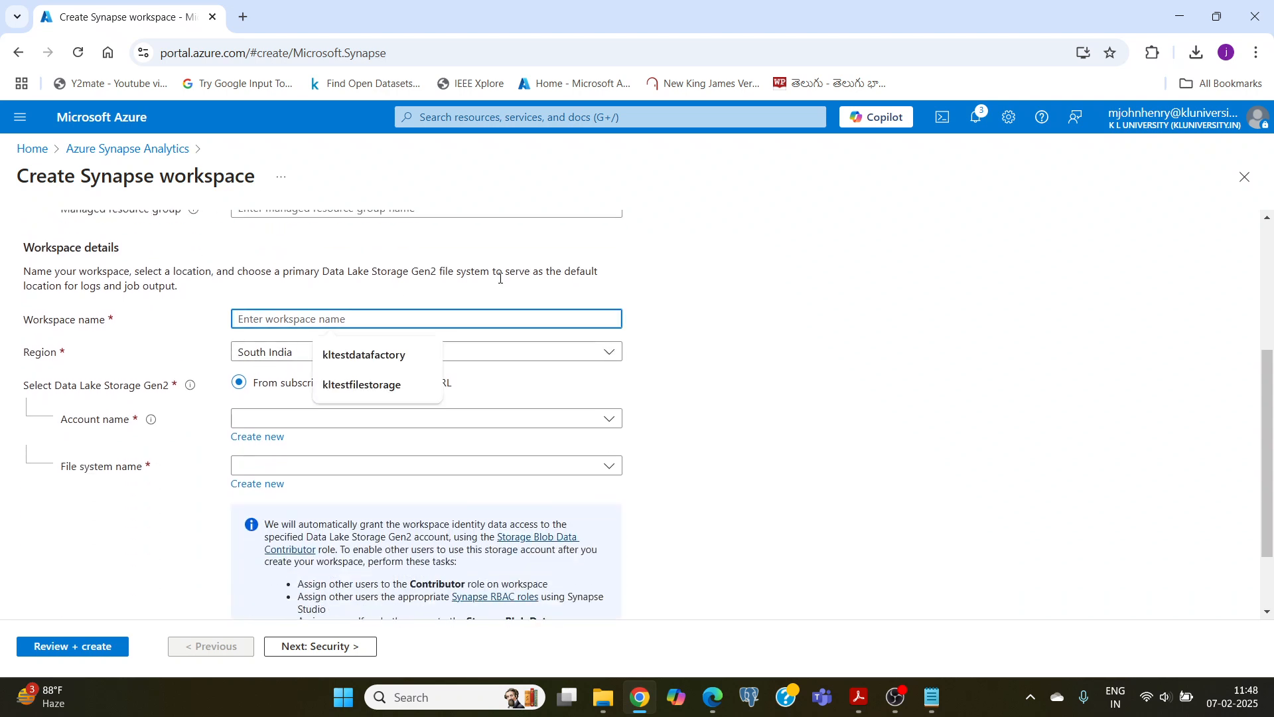
{"action": "type", "text": "klt"}
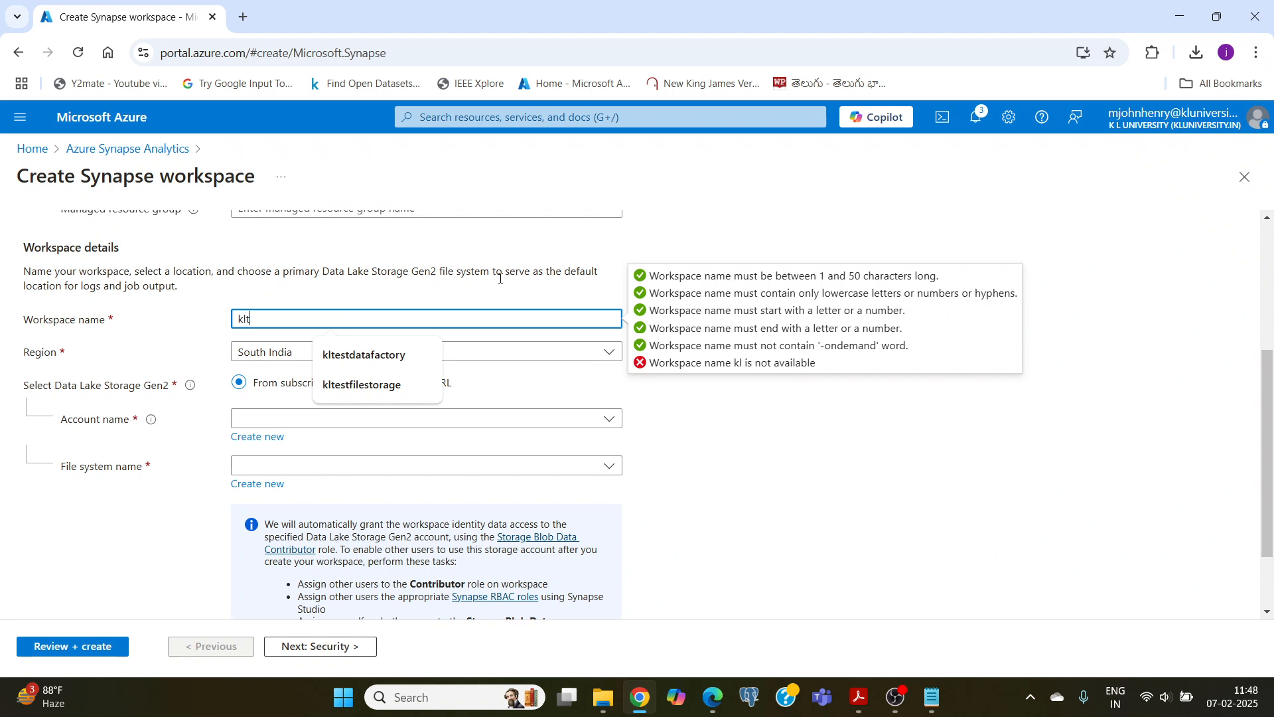
{"action": "type", "text": "estwor"}
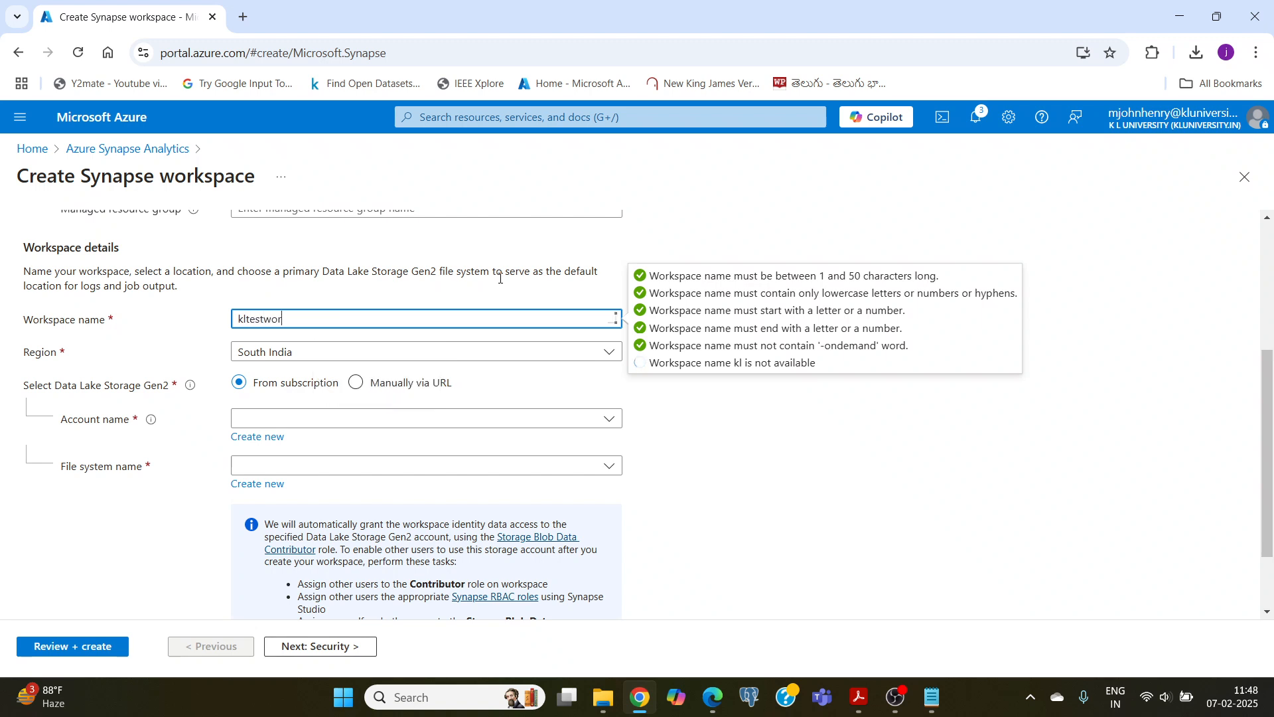
{"action": "type", "text": "kspace"}
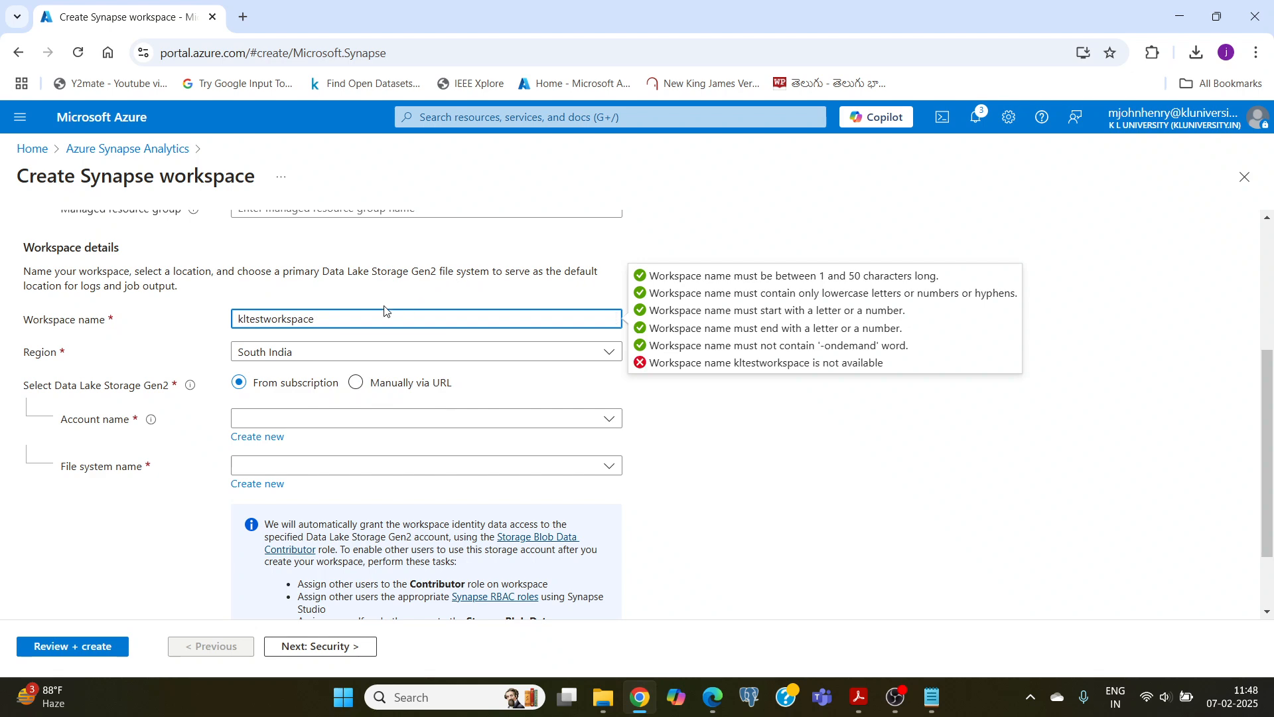
{"action": "type", "text": "123"}
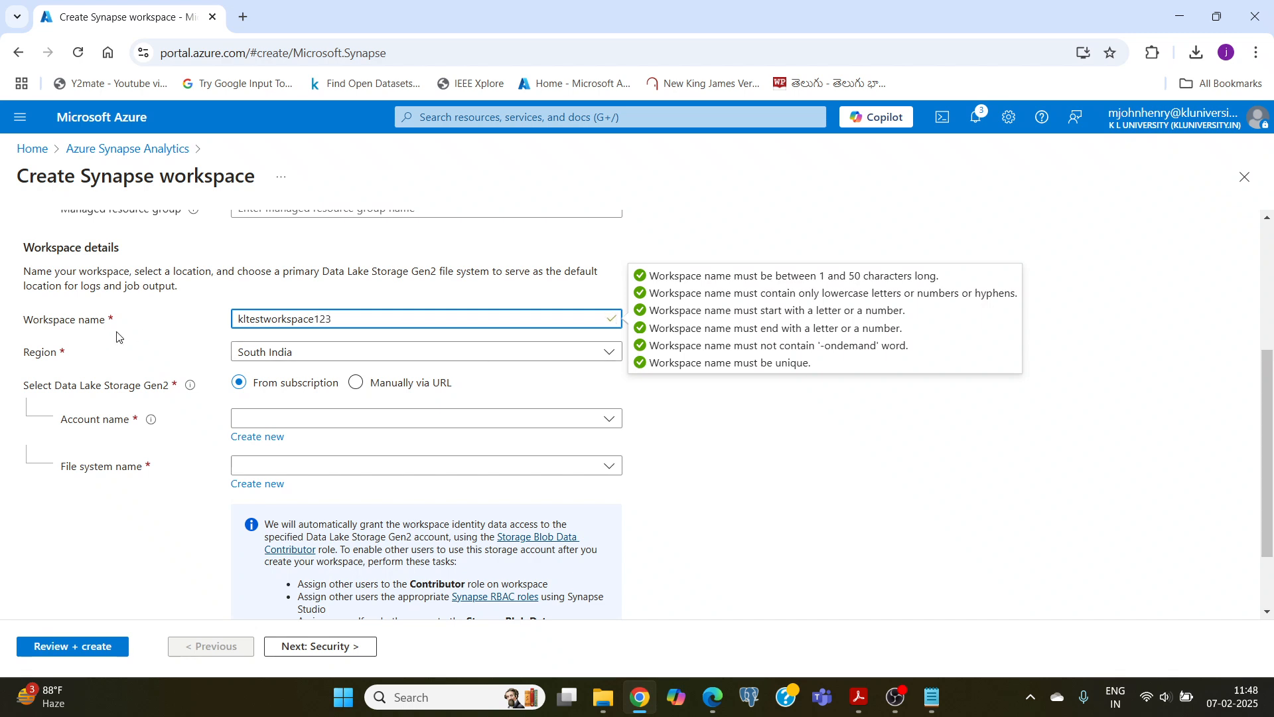
Step: Set the workspace region to Central India
{"action": "left_click", "coordinate": [276, 360]}
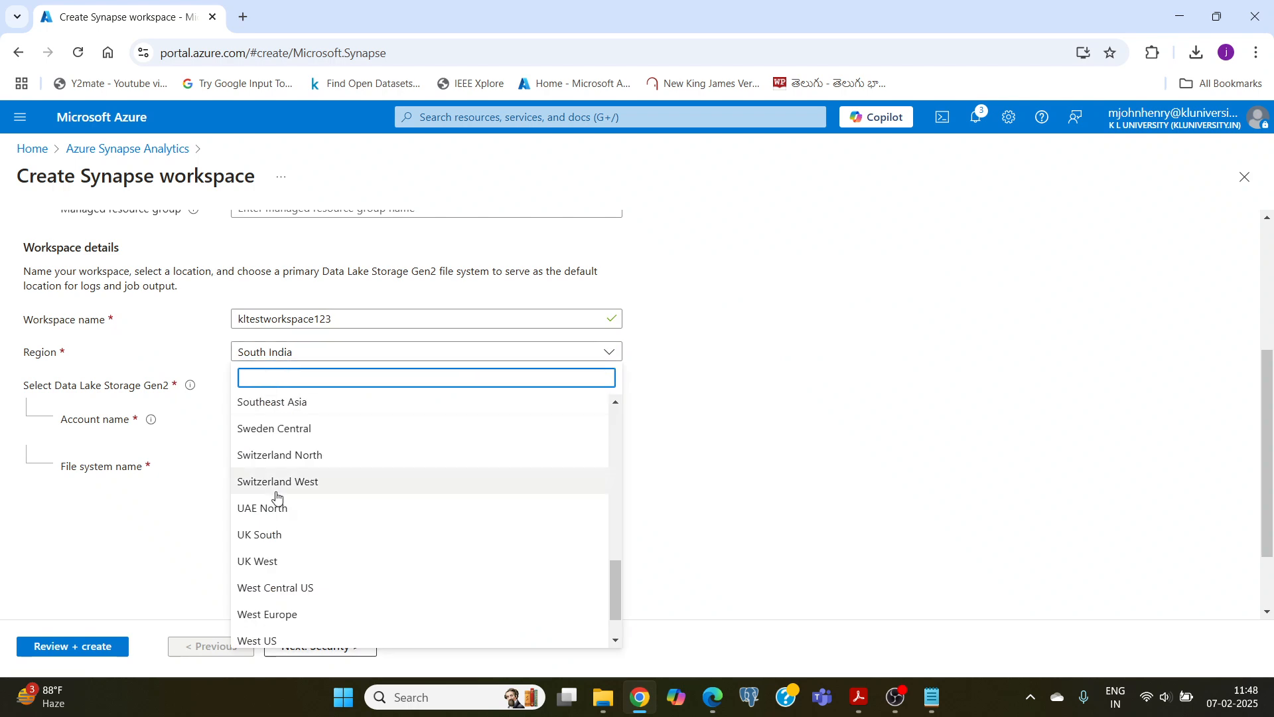
{"action": "scroll", "coordinate": [292, 490], "scroll_direction": "up", "scroll_amount": 8}
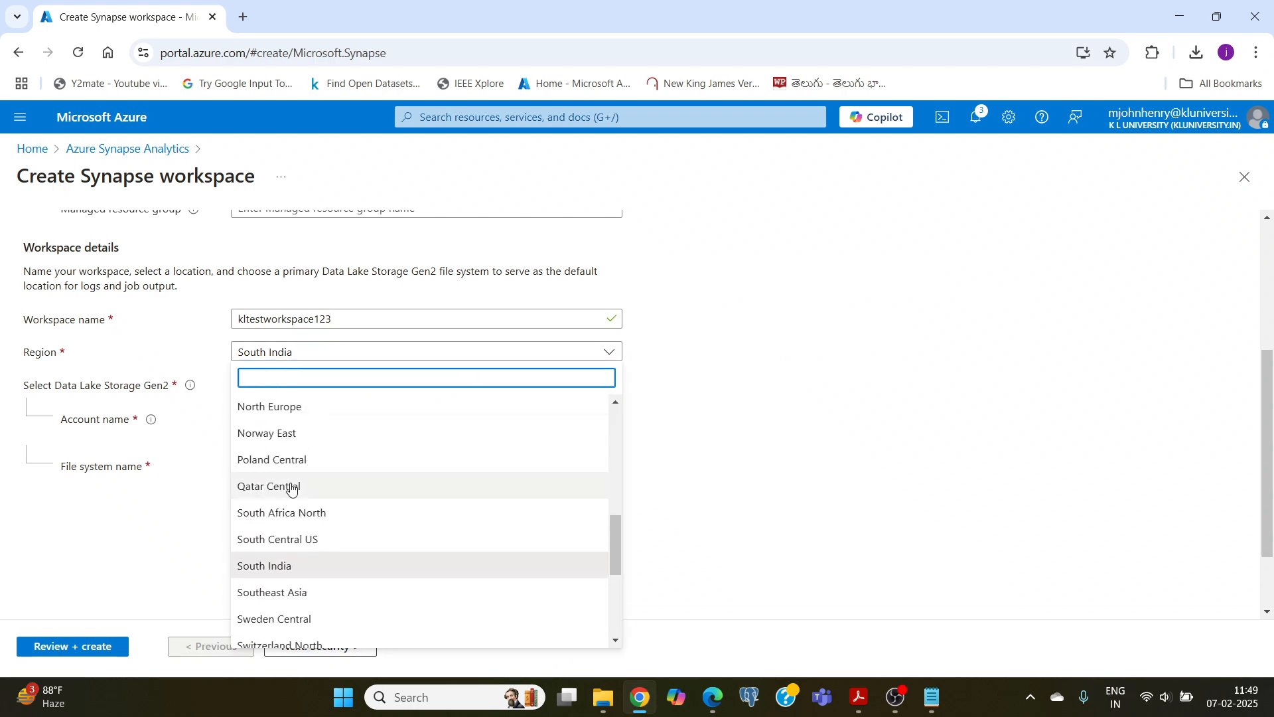
{"action": "scroll", "coordinate": [305, 490], "scroll_direction": "up", "scroll_amount": 3}
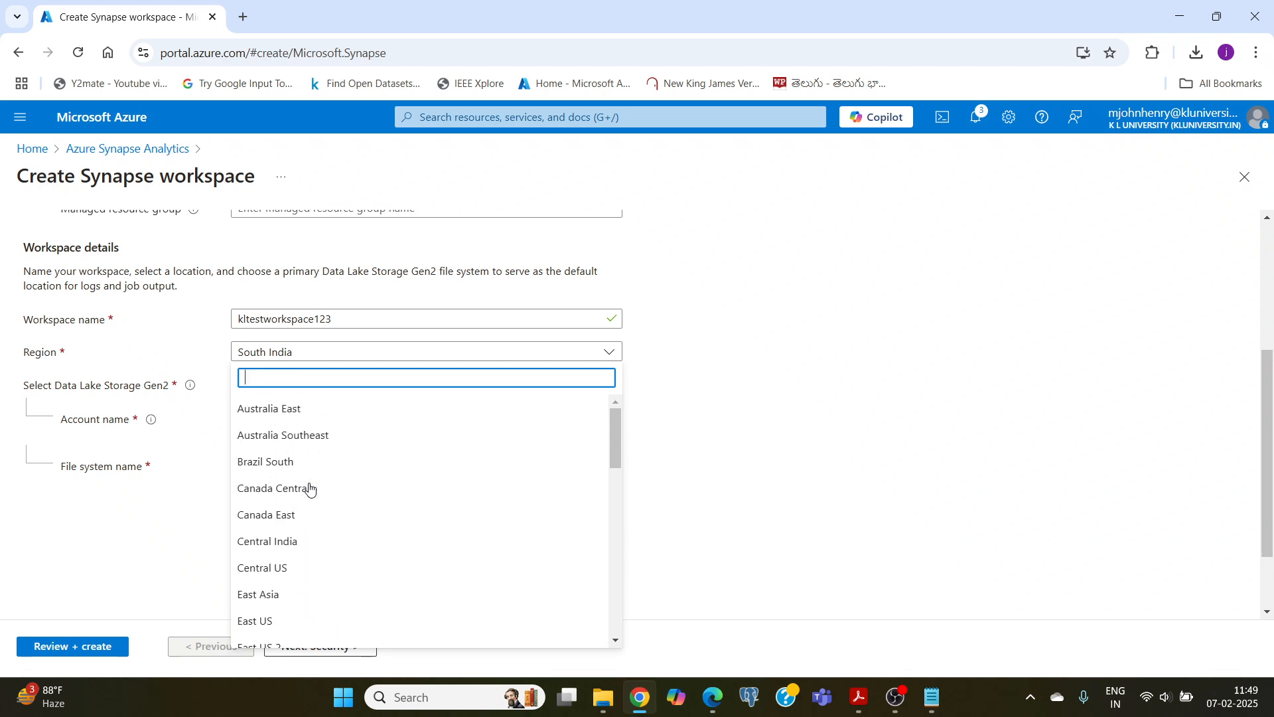
{"action": "left_click", "coordinate": [313, 541]}
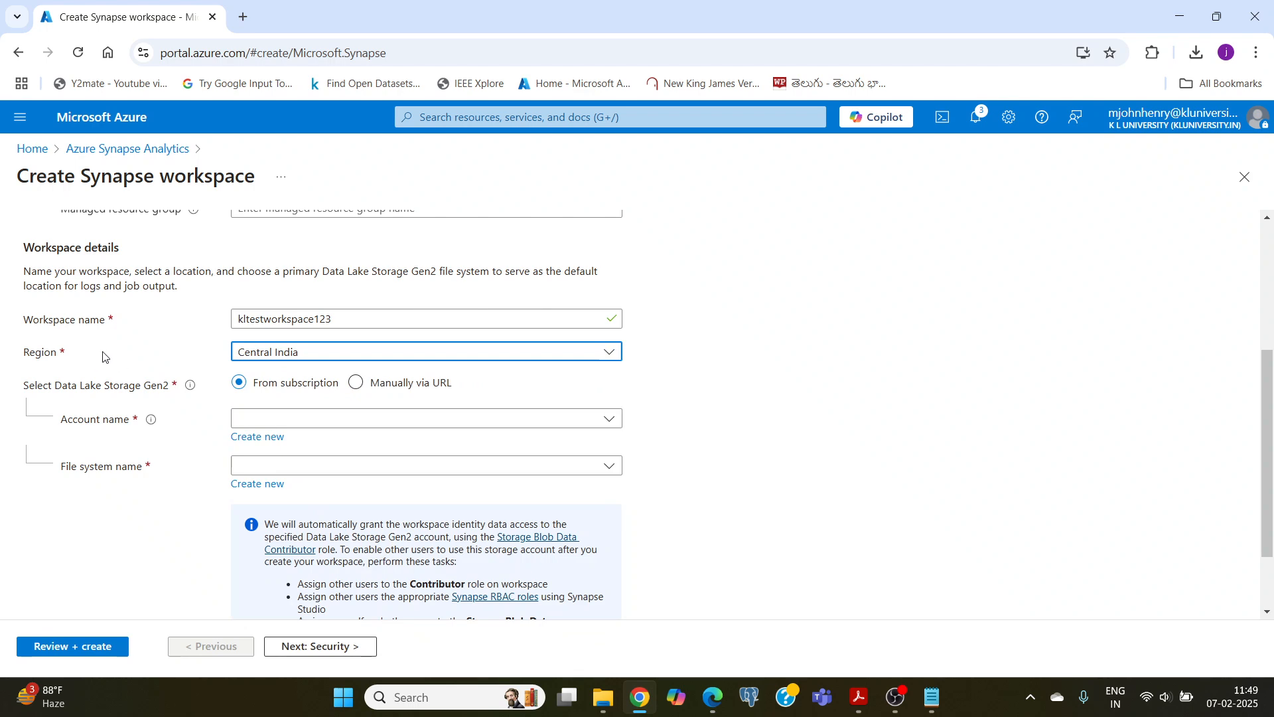
Step: Create a new Data Lake Storage Gen2 account named kltestdatalake for the workspace
{"action": "scroll", "coordinate": [103, 356], "scroll_direction": "down", "scroll_amount": 1}
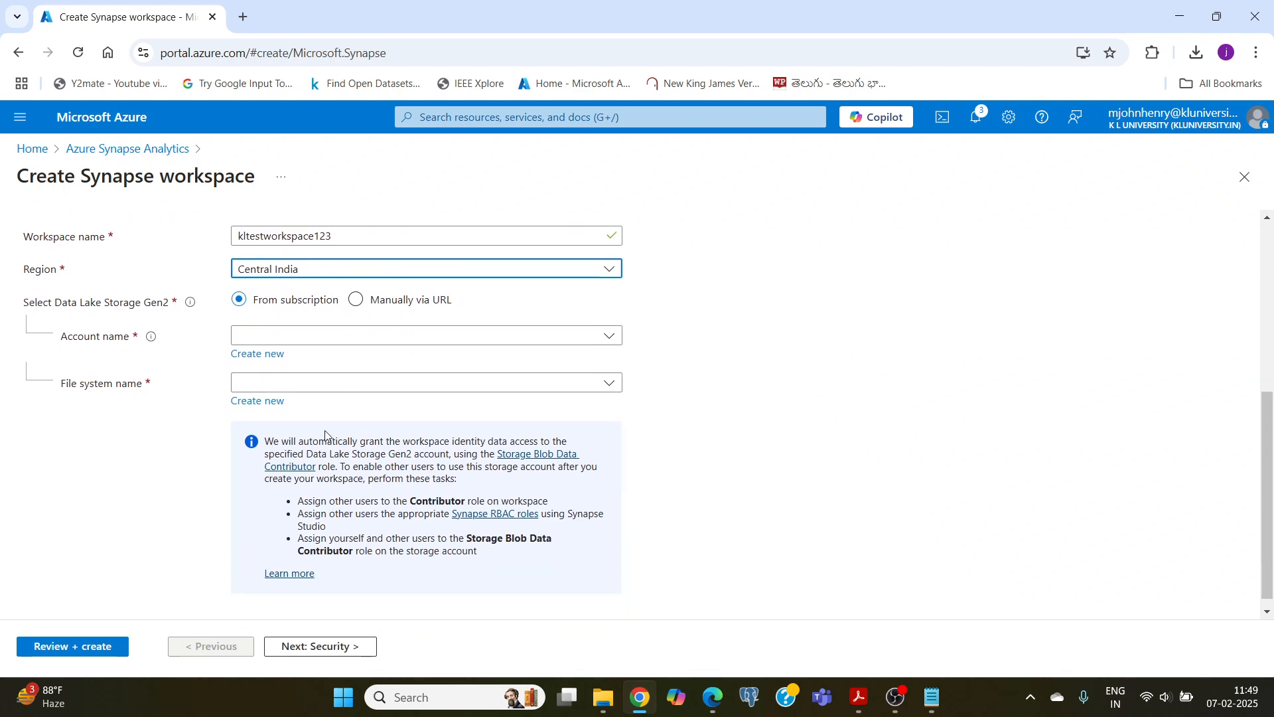
{"action": "left_click", "coordinate": [263, 337]}
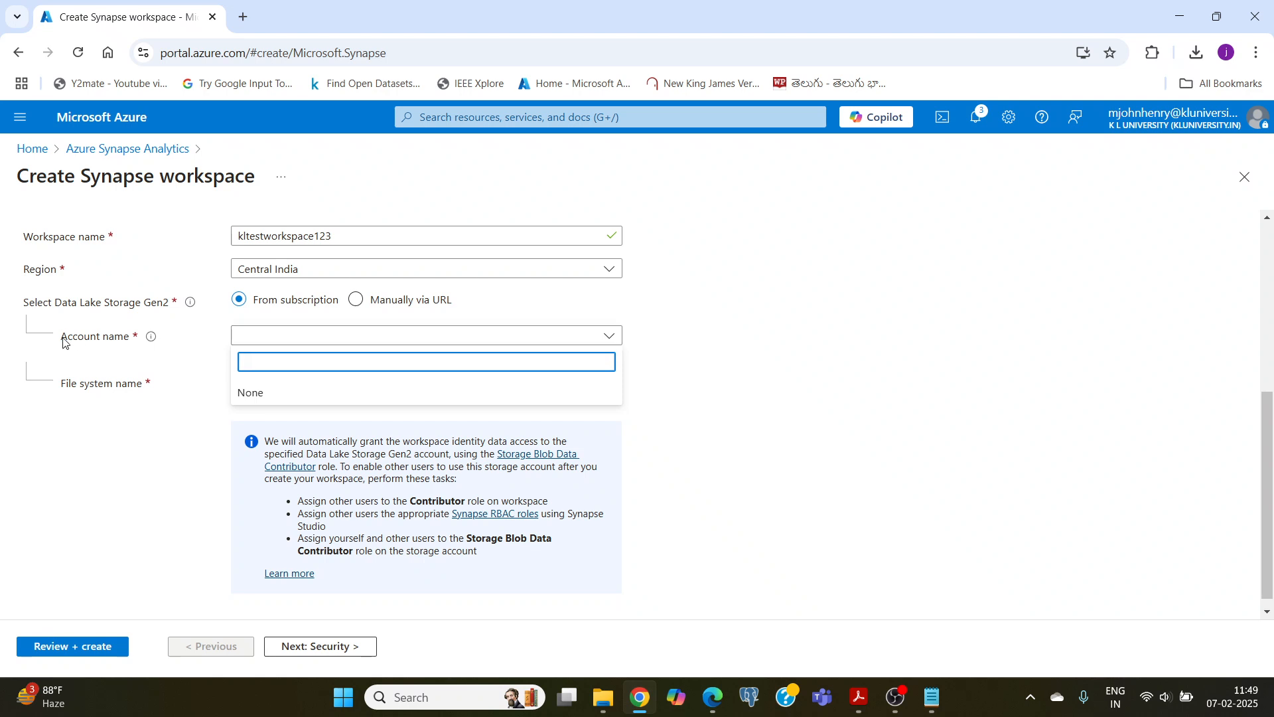
{"action": "left_click", "coordinate": [173, 449]}
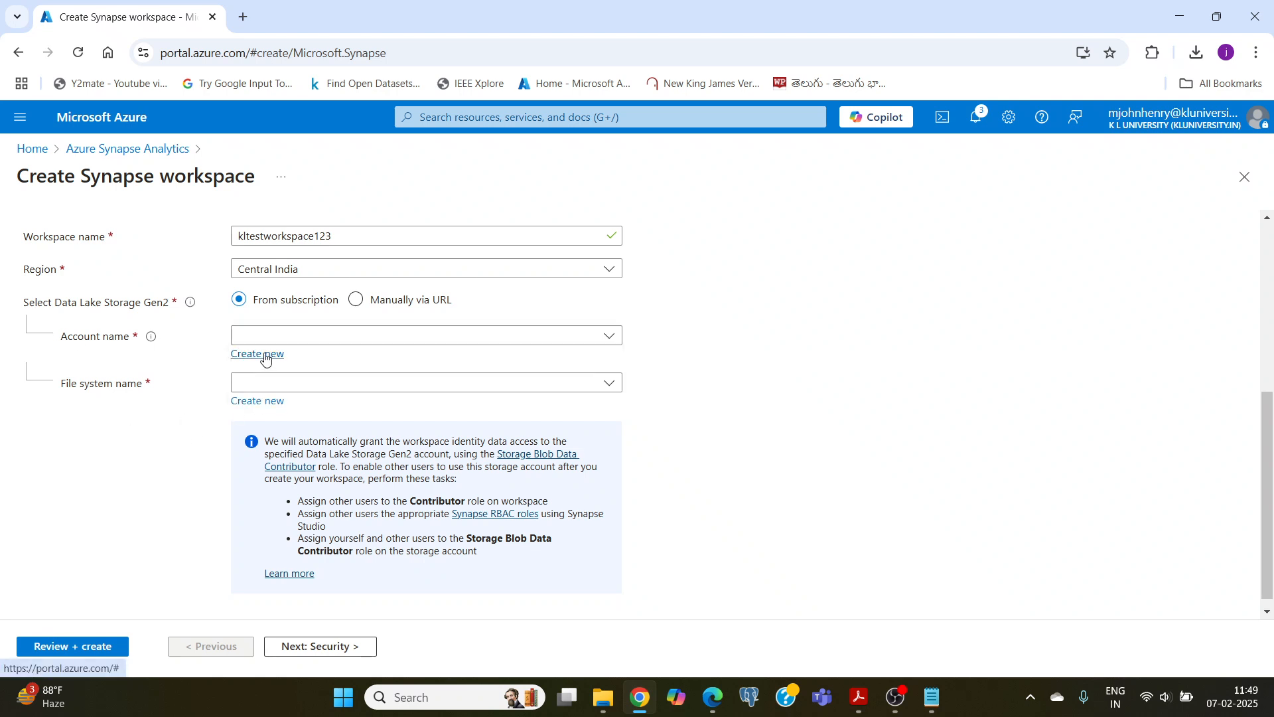
{"action": "left_click", "coordinate": [263, 359]}
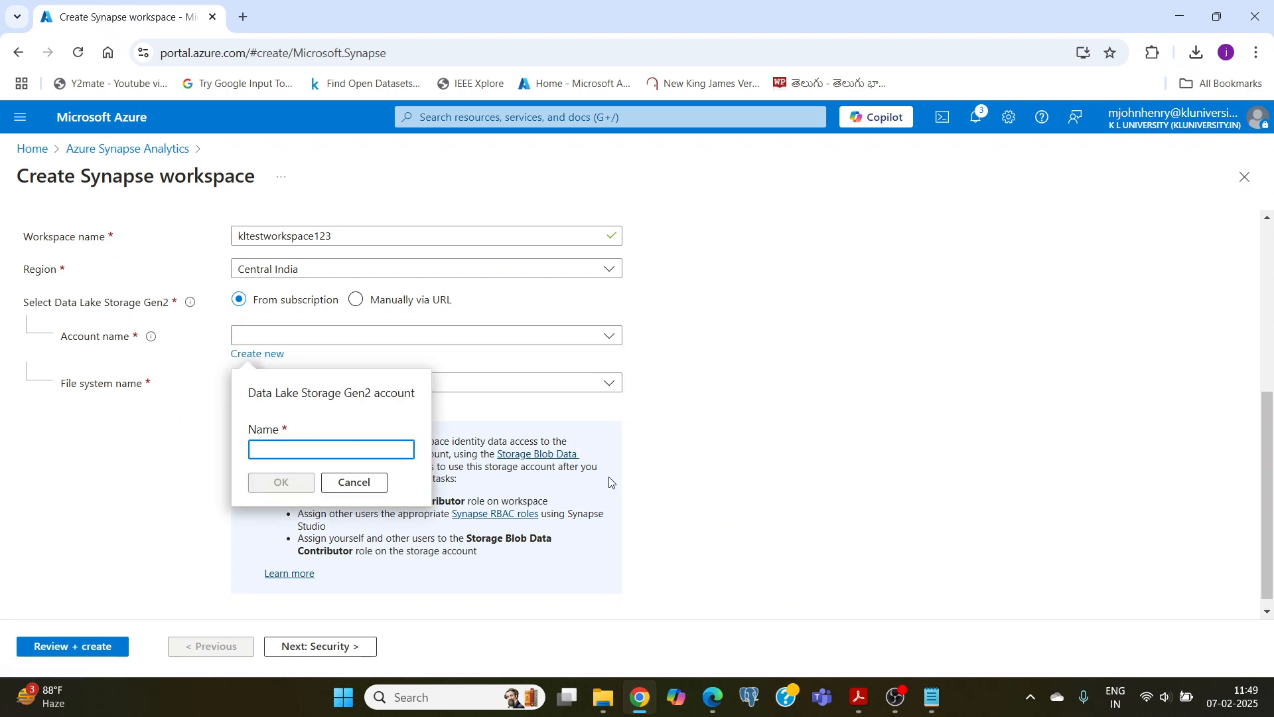
{"action": "type", "text": "kltest"}
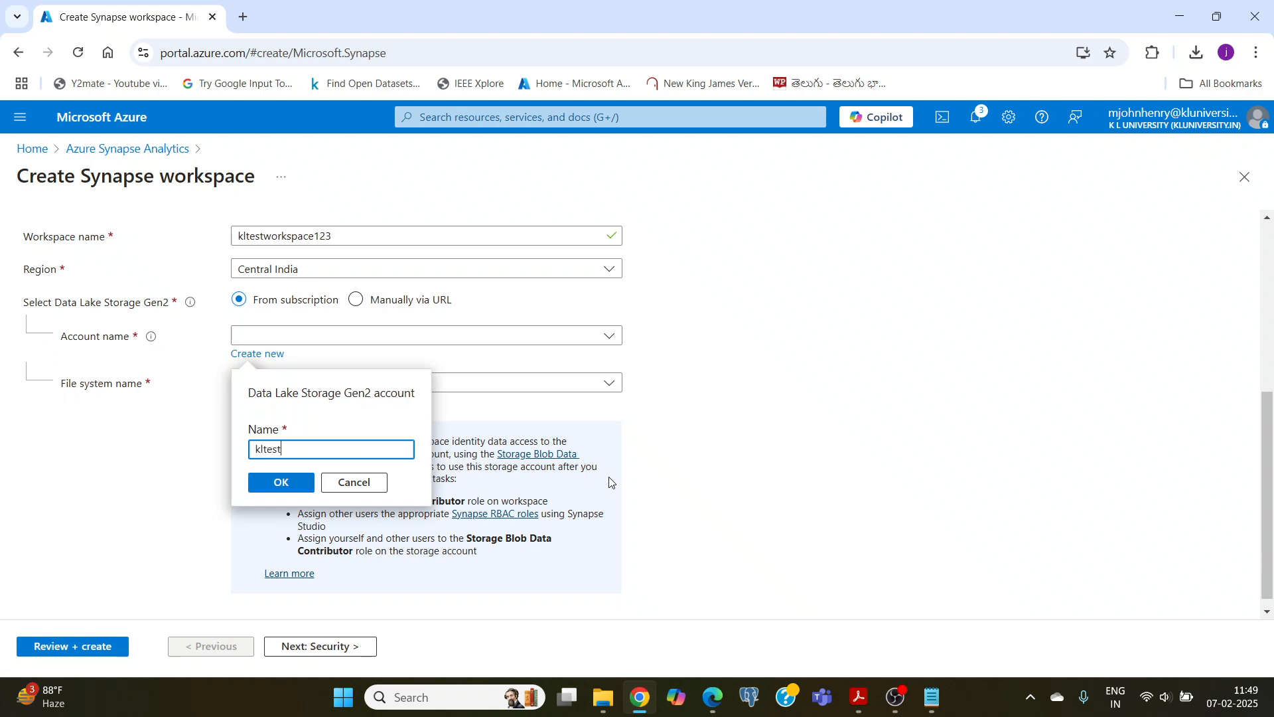
{"action": "type", "text": "da"}
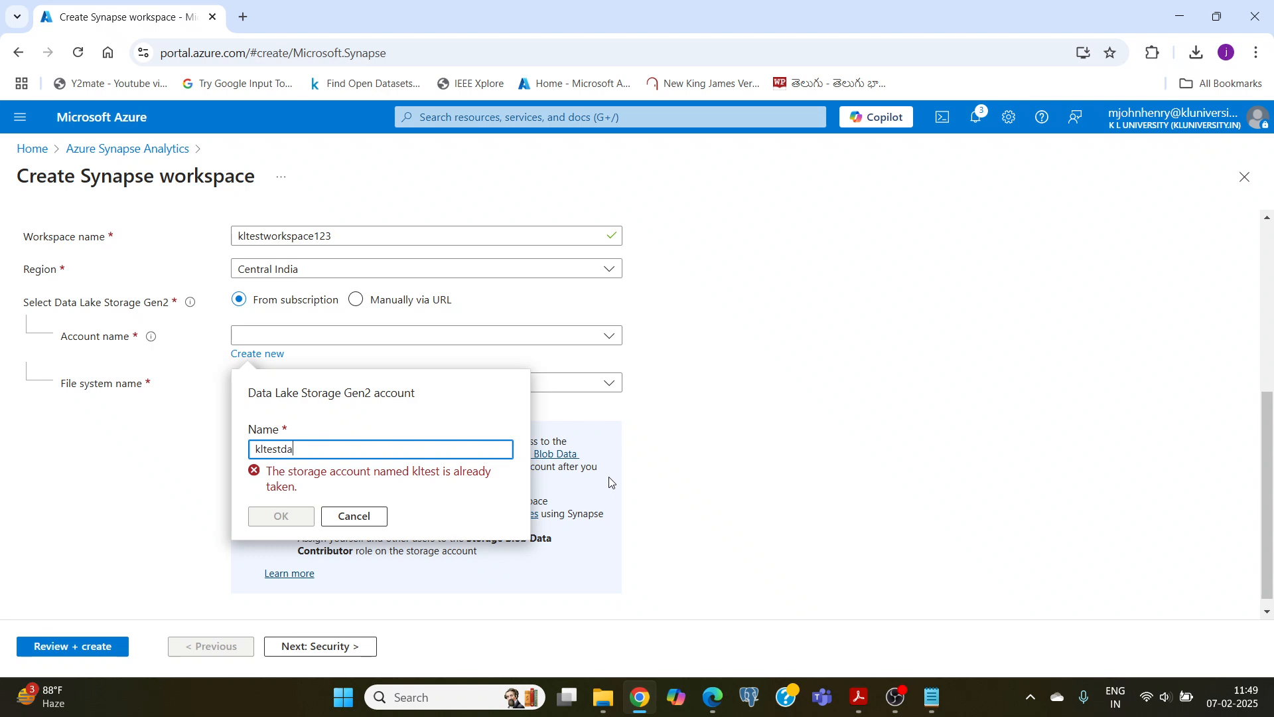
{"action": "type", "text": "talake"}
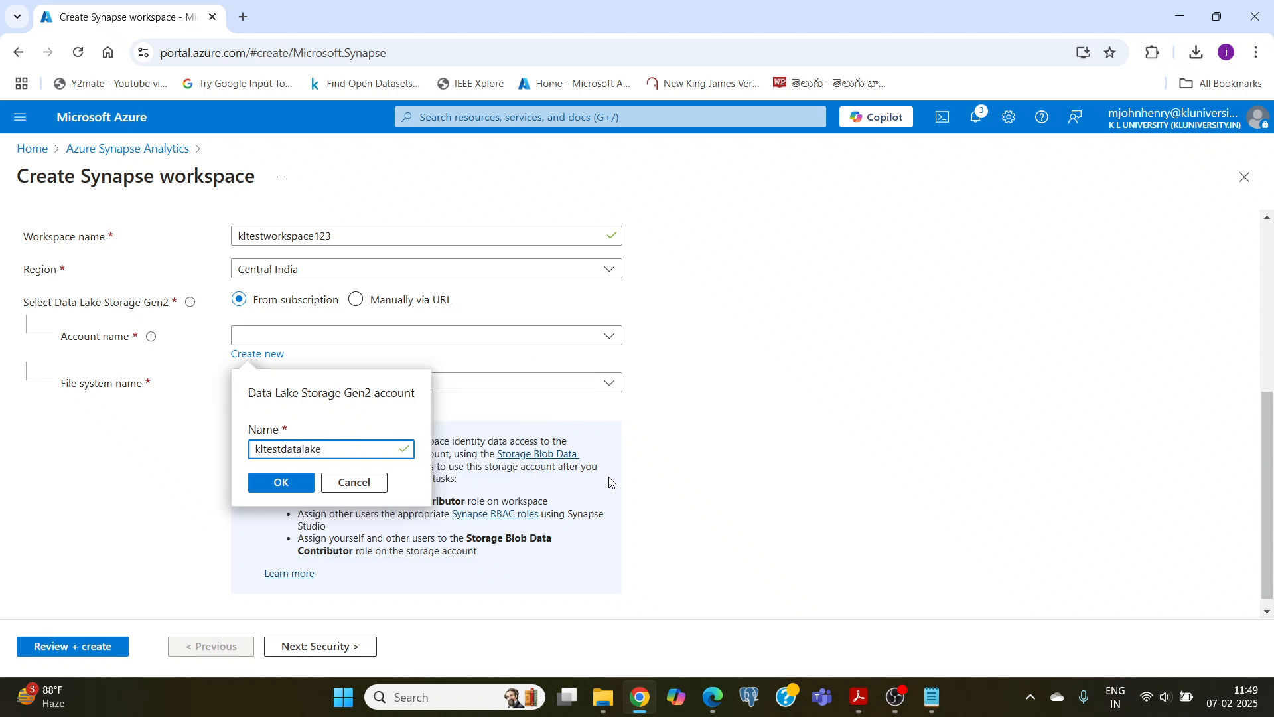
{"action": "left_click", "coordinate": [273, 484]}
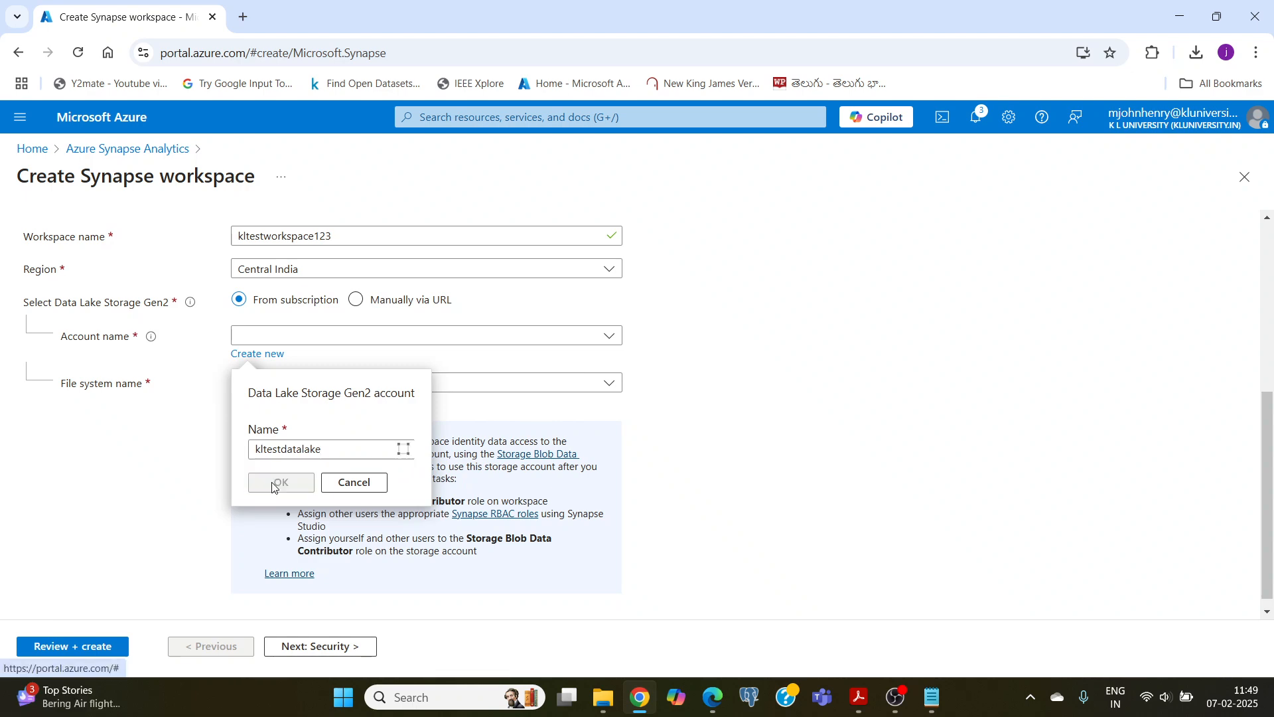
Step: Create a new Data Lake Storage Gen2 file system named kltestfilesystem for the workspace
{"action": "left_click", "coordinate": [241, 409]}
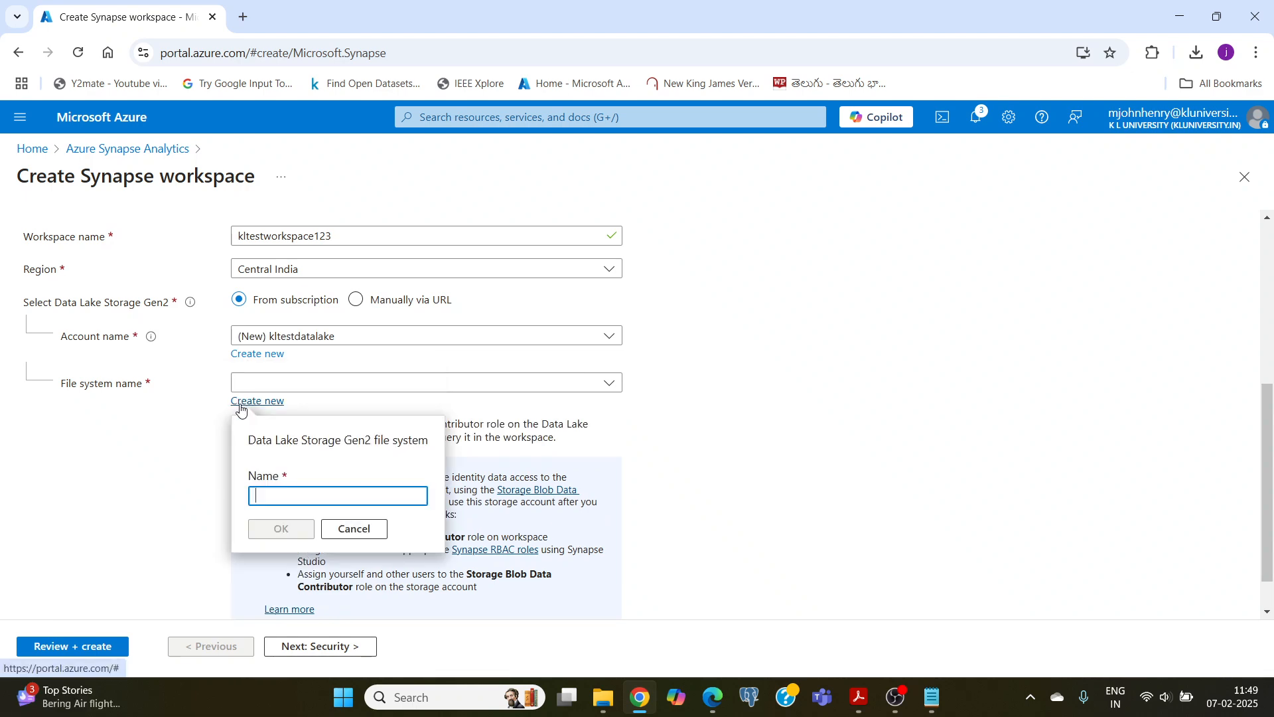
{"action": "type", "text": "klte"}
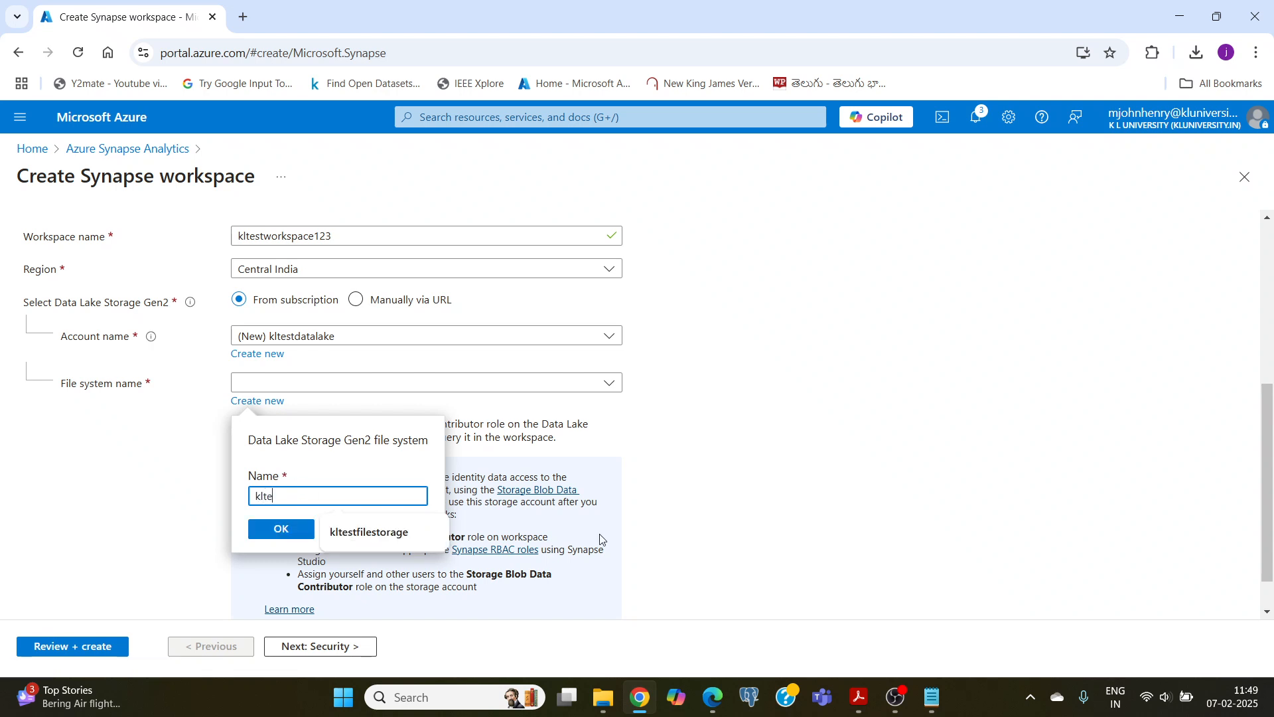
{"action": "type", "text": "stfilesystem"}
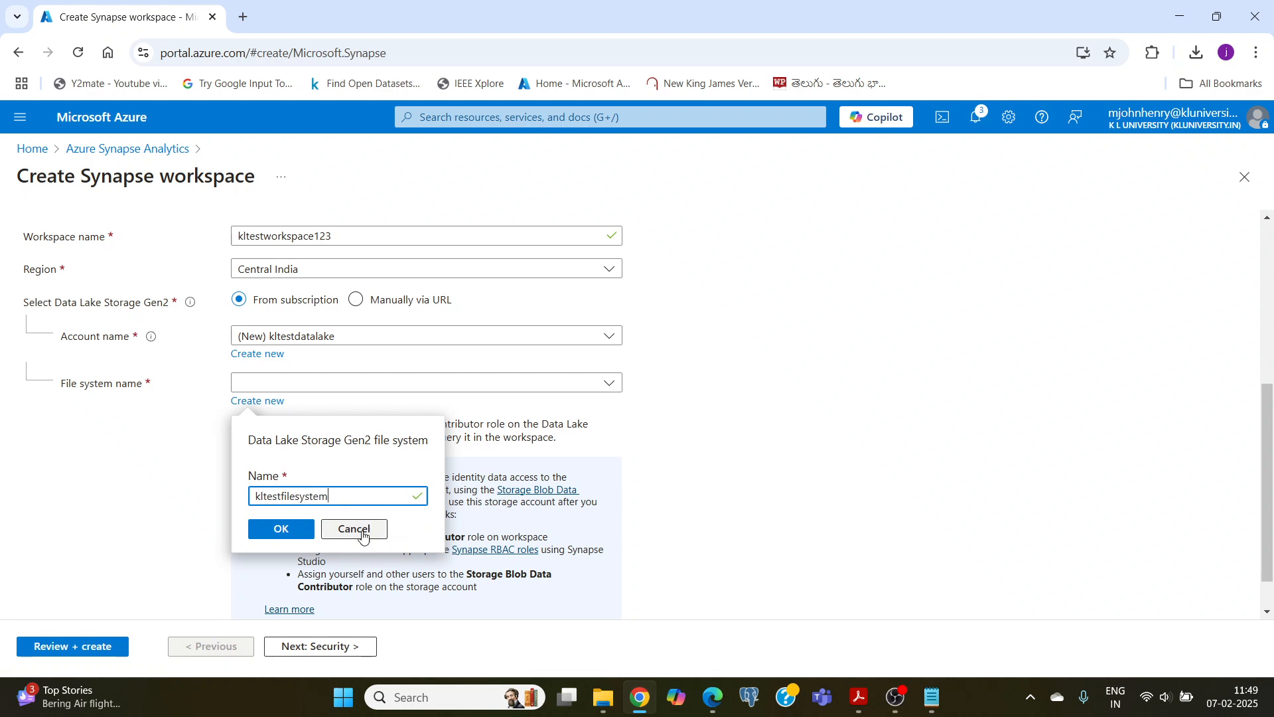
{"action": "left_click", "coordinate": [285, 531]}
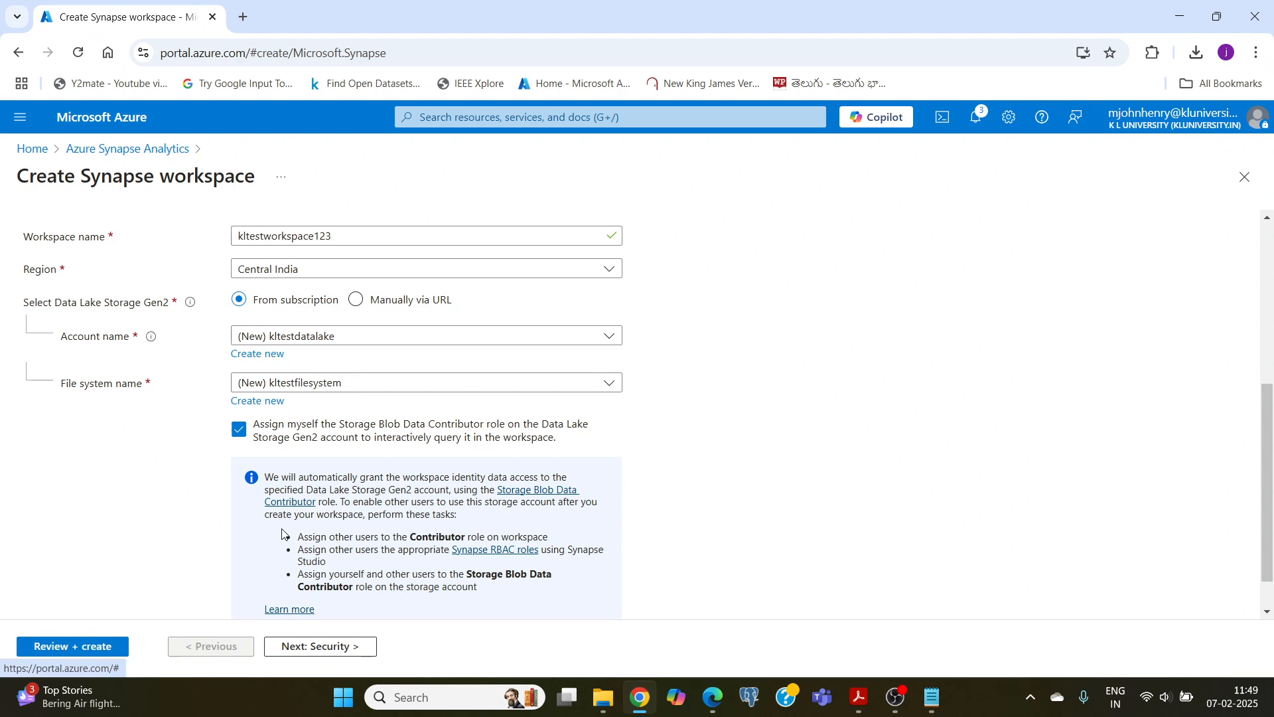
Step: Review the workspace's basic settings and proceed to its security settings
{"action": "scroll", "coordinate": [159, 564], "scroll_direction": "down", "scroll_amount": 1}
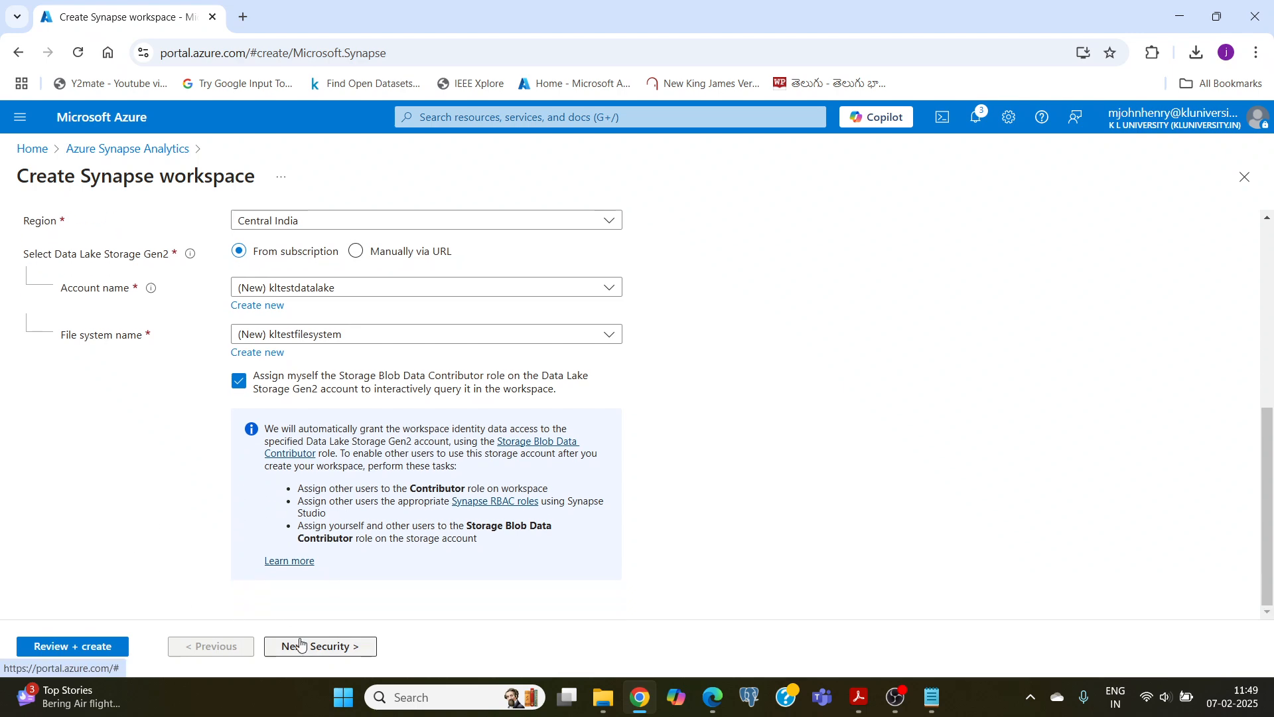
{"action": "scroll", "coordinate": [166, 485], "scroll_direction": "up", "scroll_amount": 4}
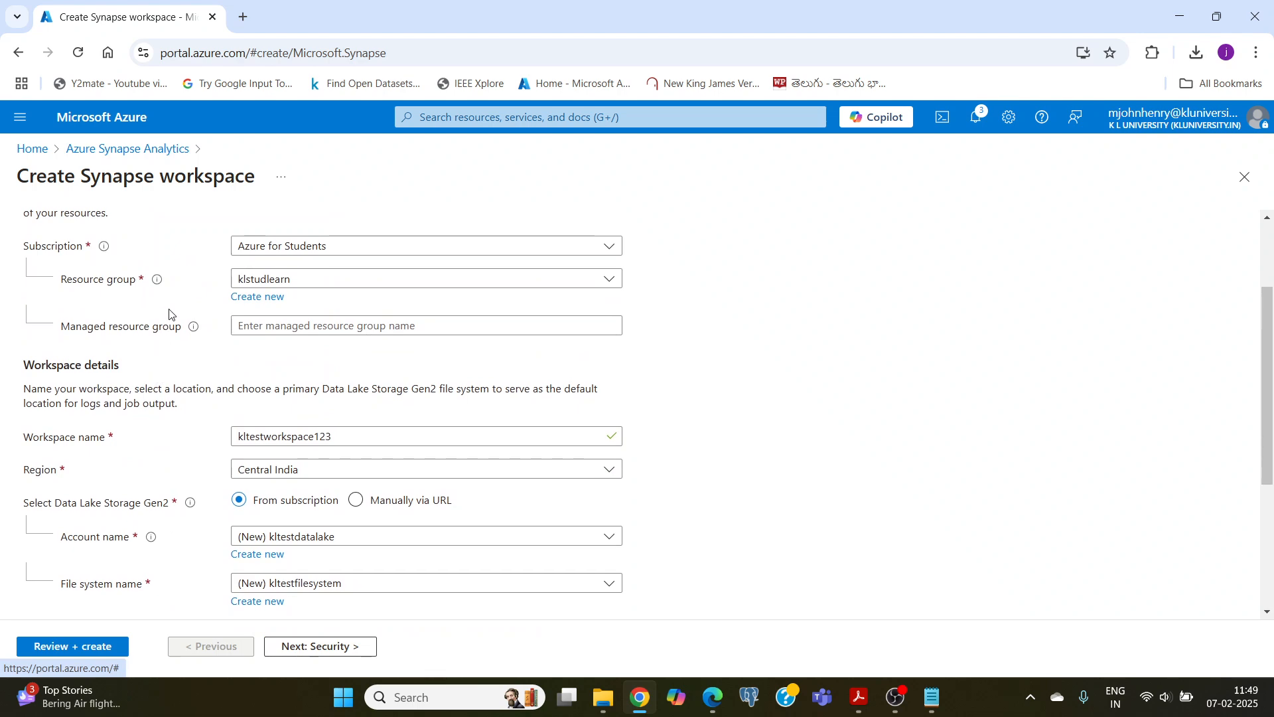
{"action": "scroll", "coordinate": [216, 593], "scroll_direction": "down", "scroll_amount": 4}
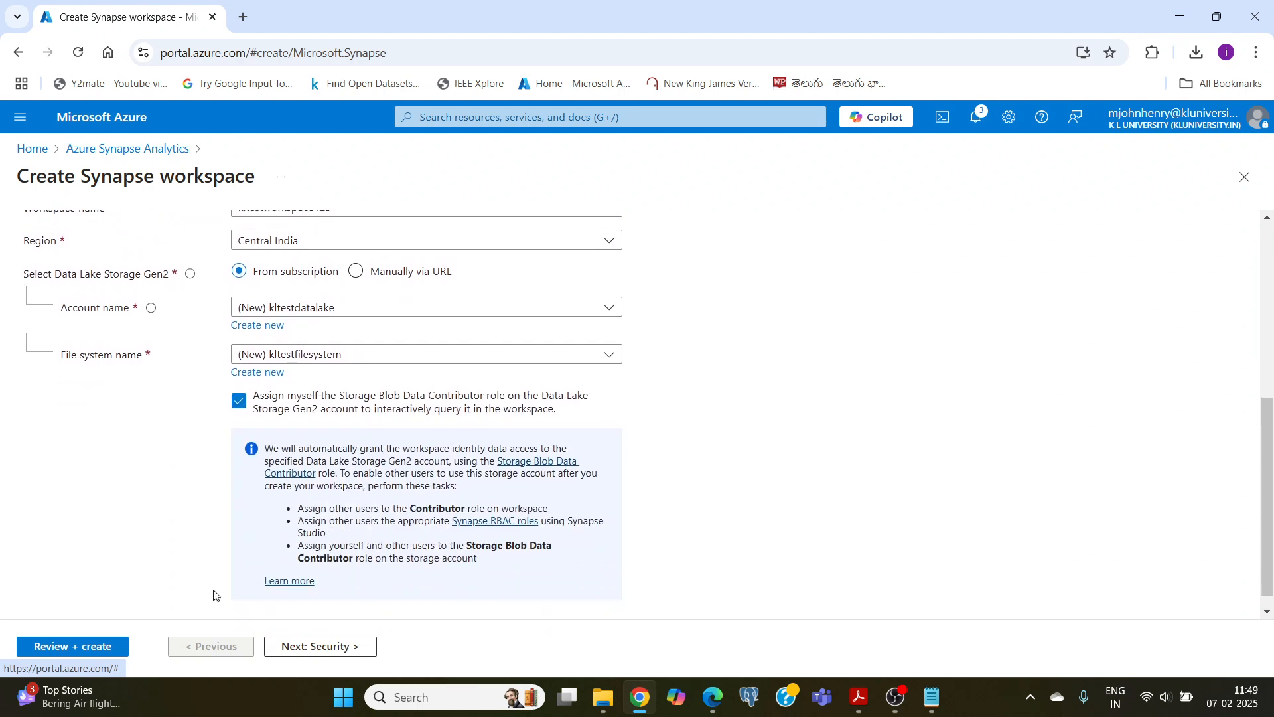
{"action": "left_click", "coordinate": [318, 647]}
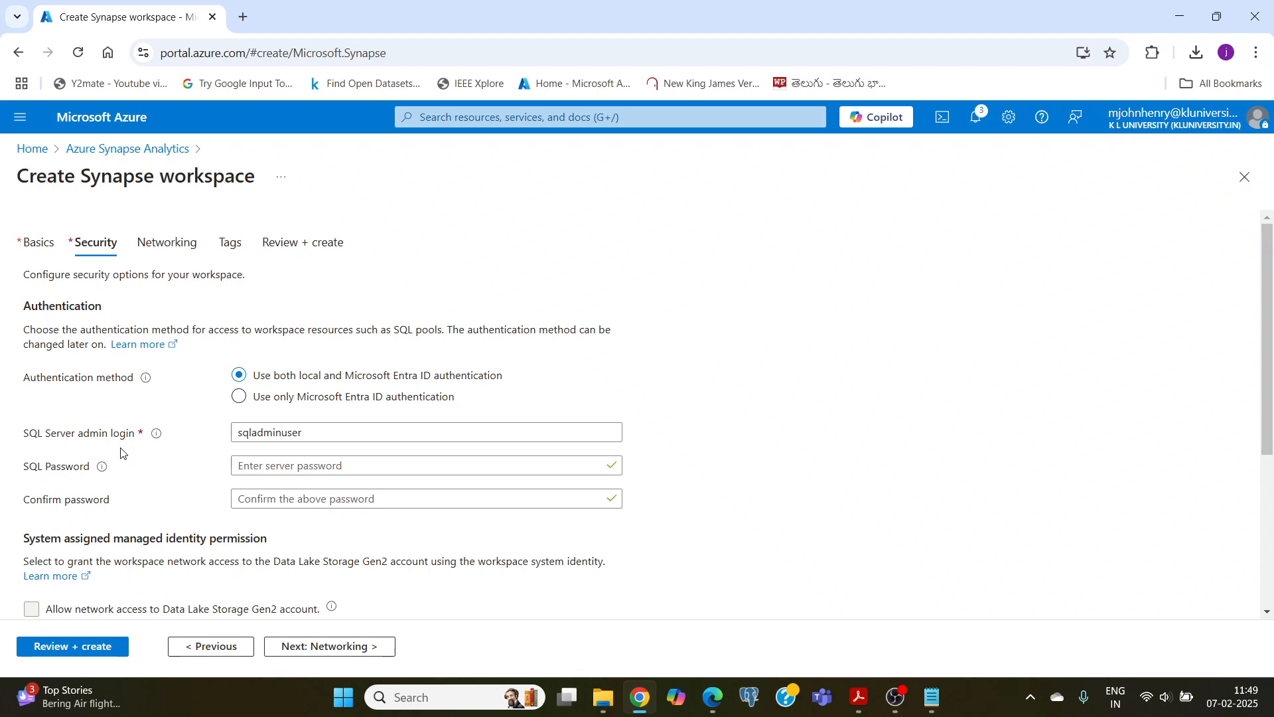
{"action": "scroll", "coordinate": [121, 453], "scroll_direction": "down", "scroll_amount": 4}
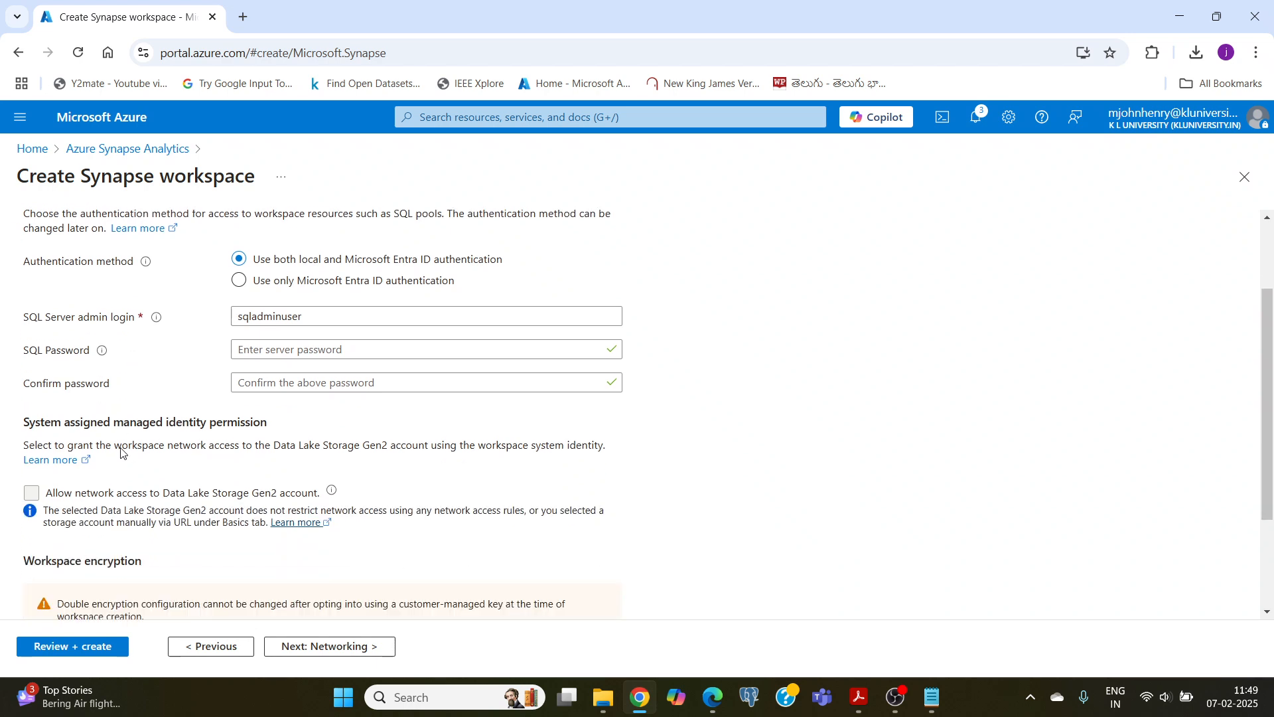
Step: Enter and confirm the SQL password for the workspace's SQL Server admin login
{"action": "scroll", "coordinate": [212, 335], "scroll_direction": "up", "scroll_amount": 2}
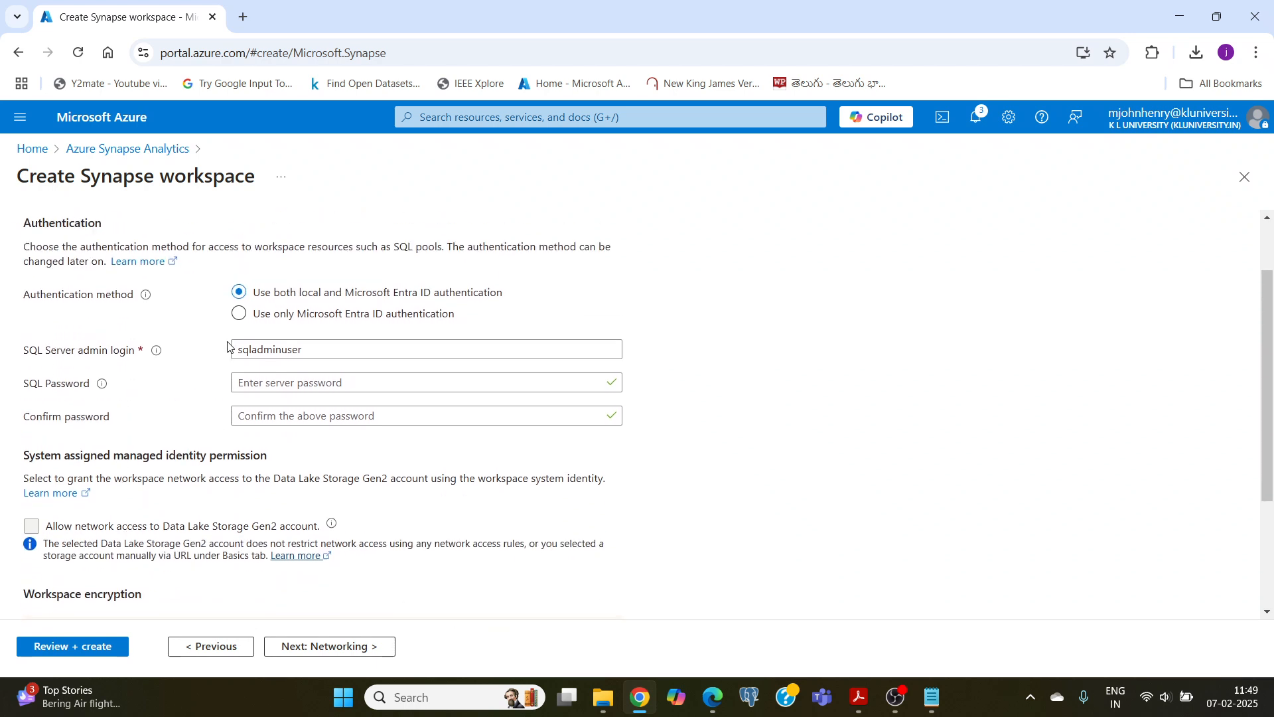
{"action": "left_click", "coordinate": [230, 349]}
{"action": "left_click_drag", "start_coordinate": [316, 350], "coordinate": [223, 358]}
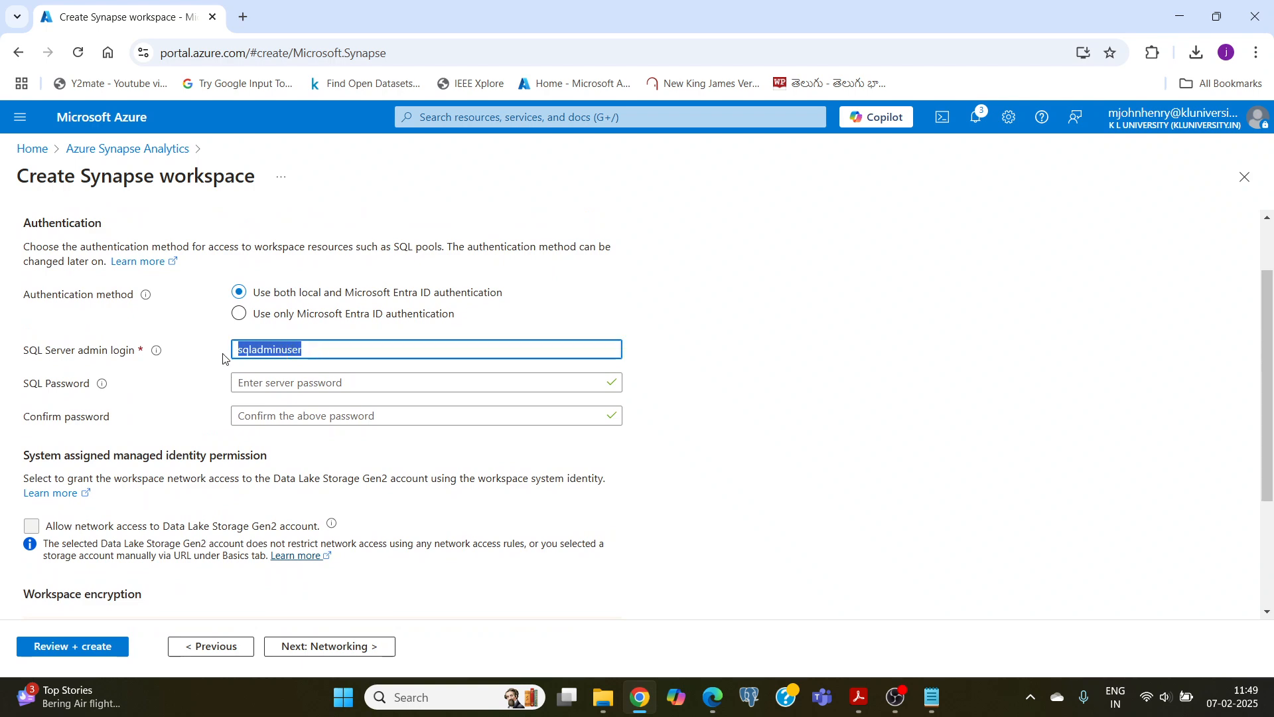
{"action": "left_click", "coordinate": [266, 385]}
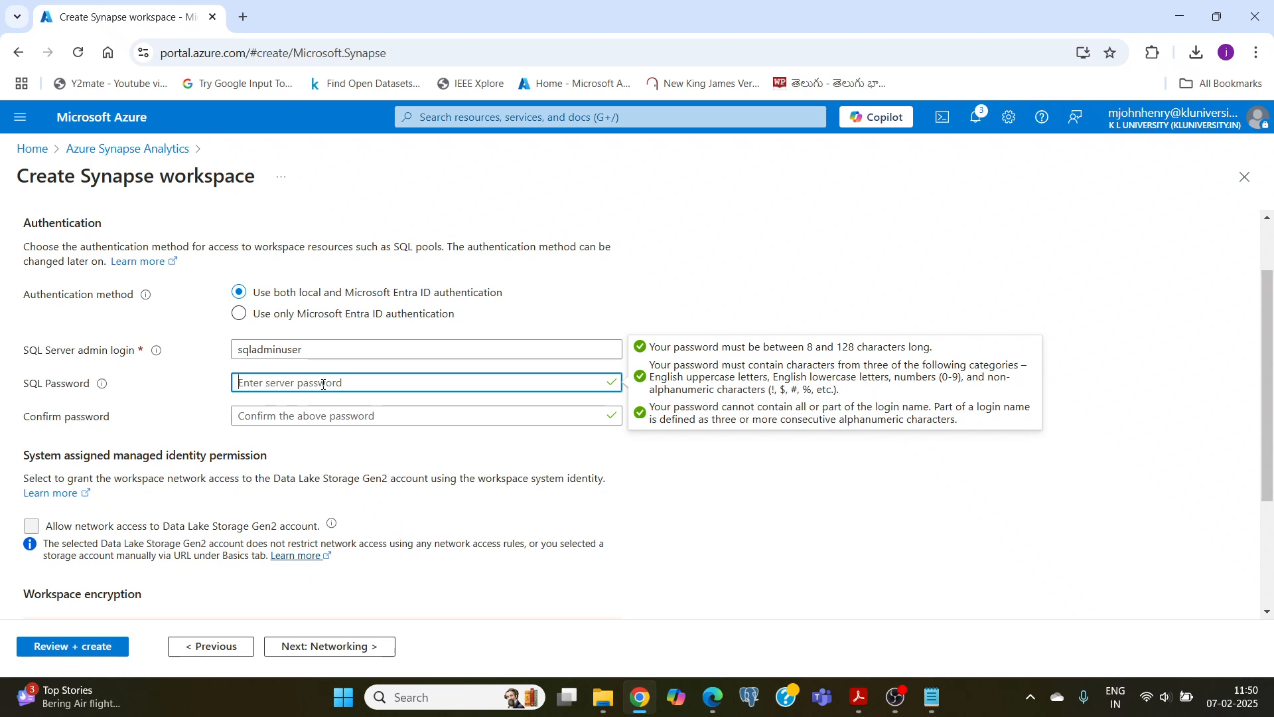
{"action": "type", "text": "P"}
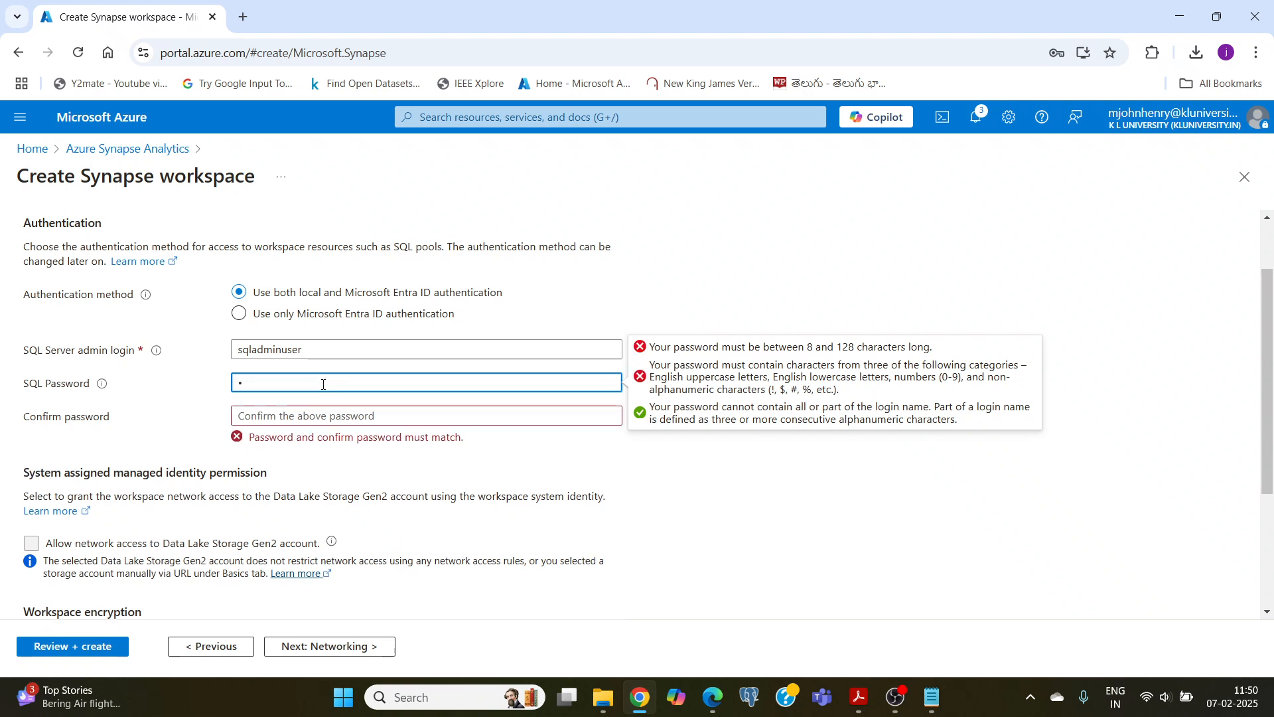
{"action": "type", "text": "••••••••••••"}
{"action": "left_click", "coordinate": [284, 416]}
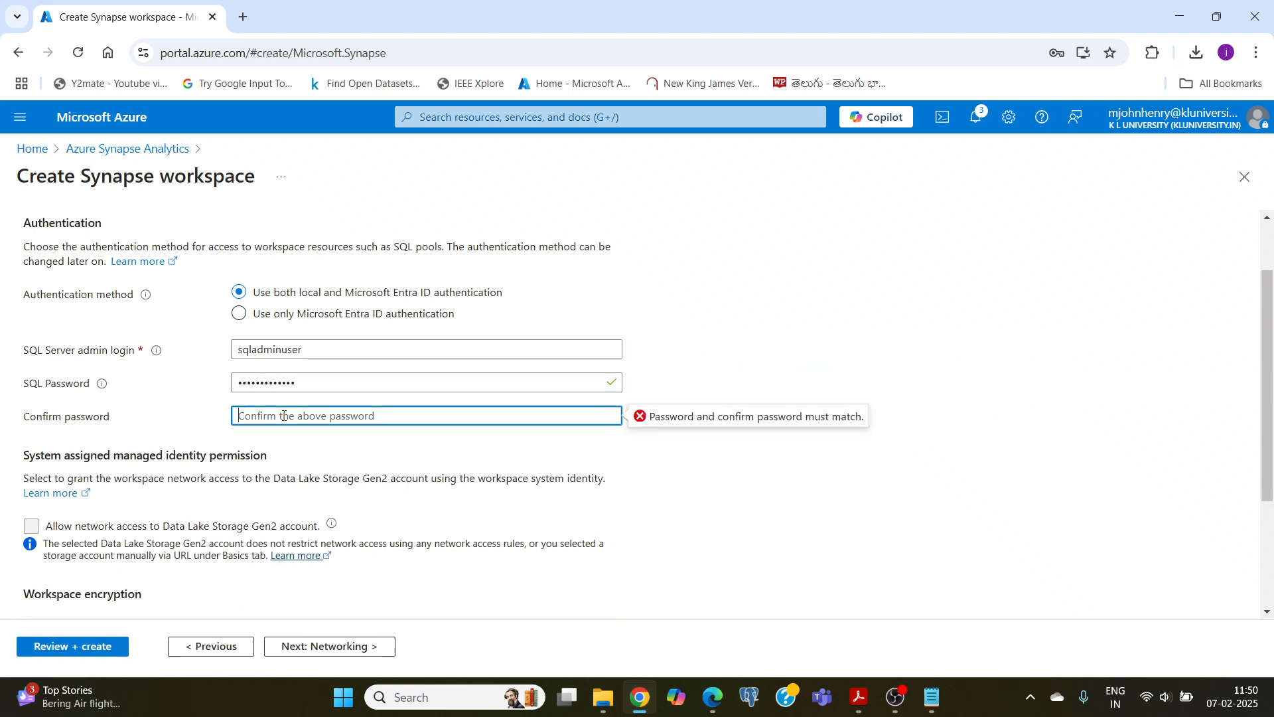
{"action": "type", "text": "•••••••••"}
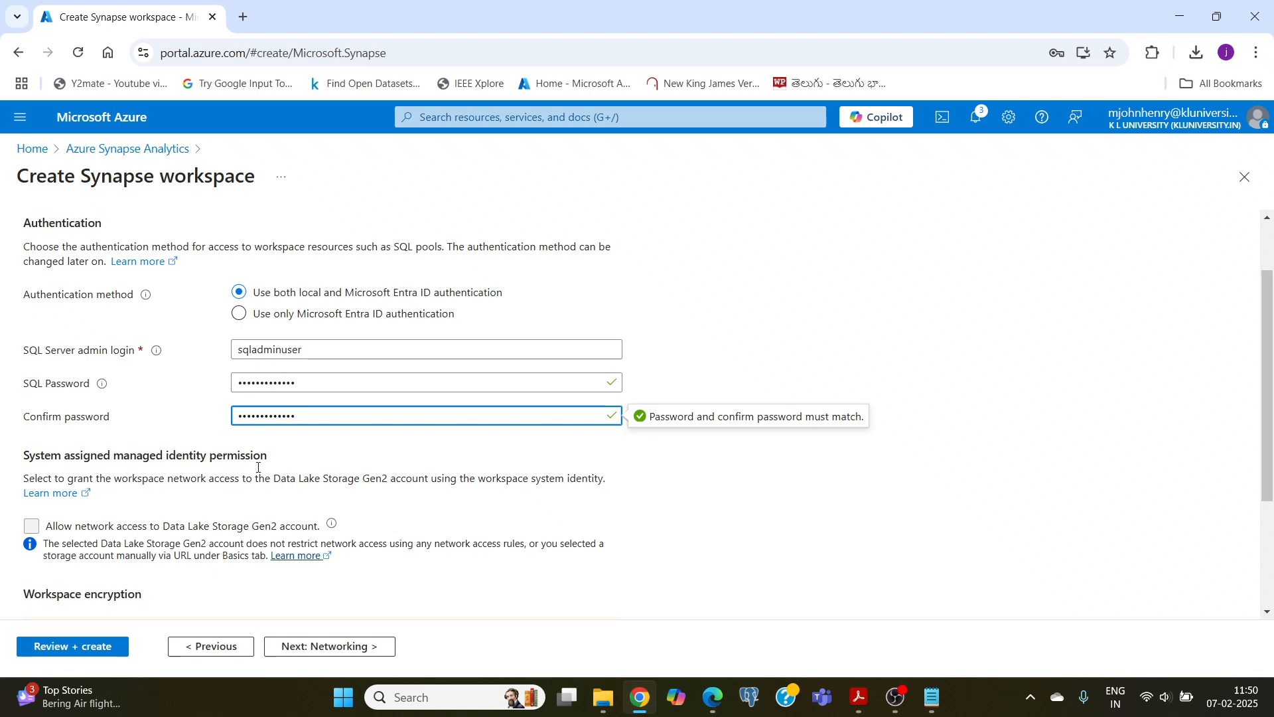
{"action": "left_click", "coordinate": [659, 476]}
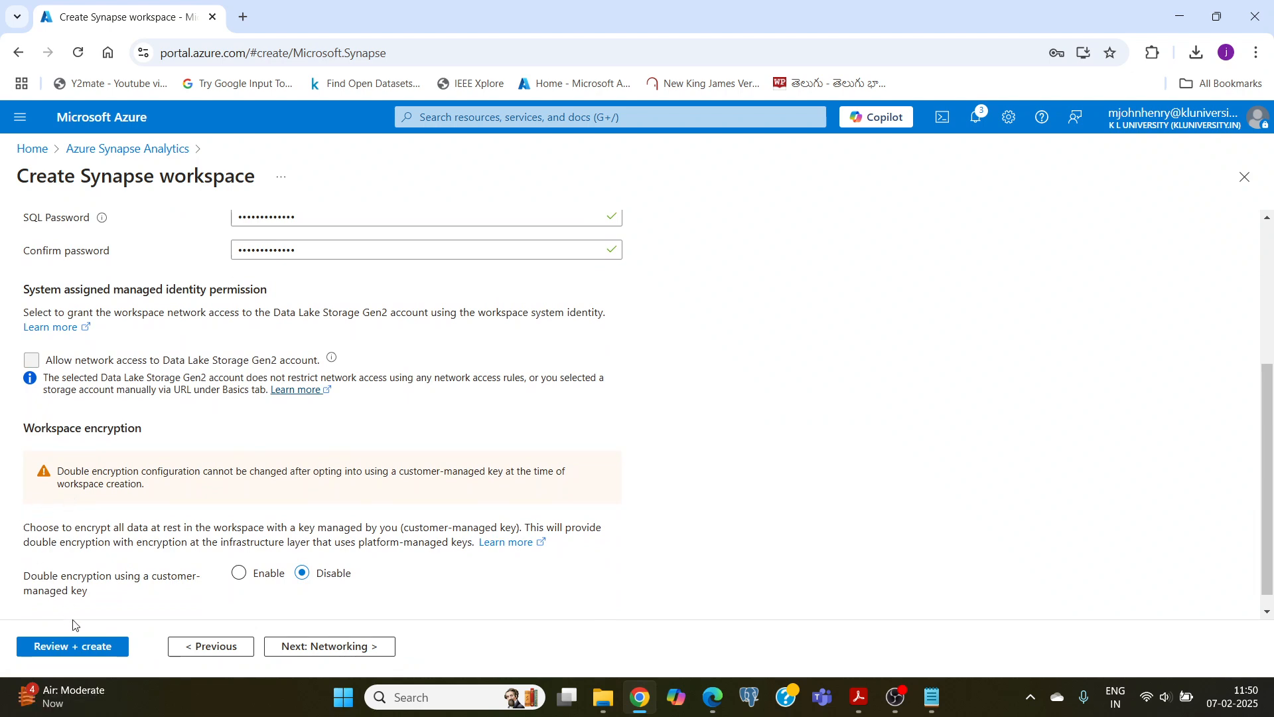
Step: Review the workspace's security and encryption settings, then validate the configuration and create the Synapse workspace
{"action": "scroll", "coordinate": [114, 472], "scroll_direction": "down", "scroll_amount": 1}
{"action": "scroll", "coordinate": [115, 472], "scroll_direction": "up", "scroll_amount": 3}
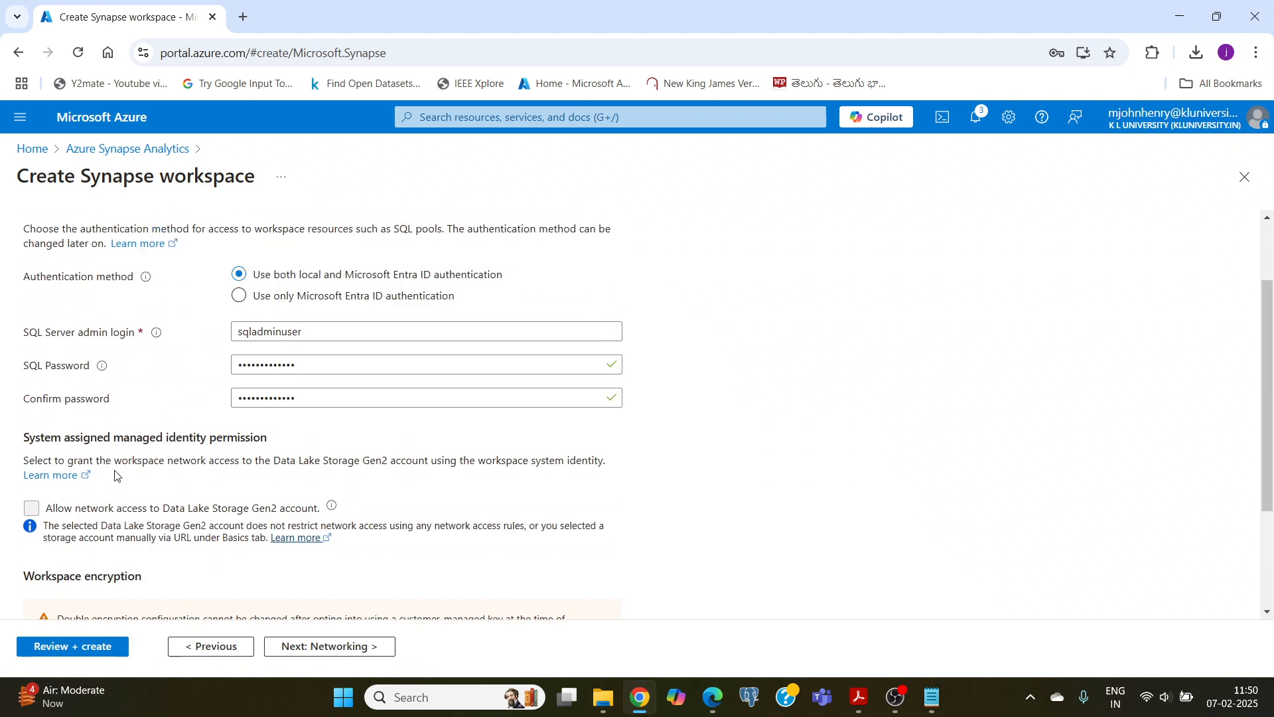
{"action": "scroll", "coordinate": [115, 475], "scroll_direction": "down", "scroll_amount": 3}
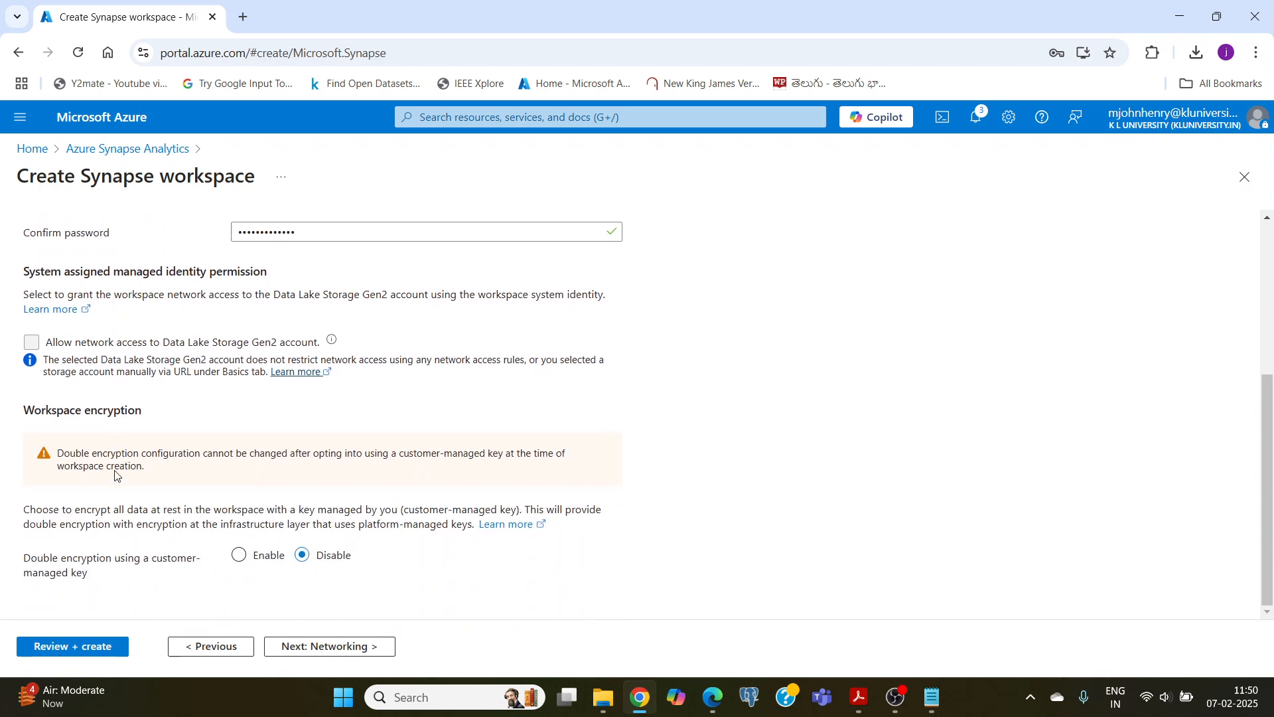
{"action": "left_click", "coordinate": [88, 653]}
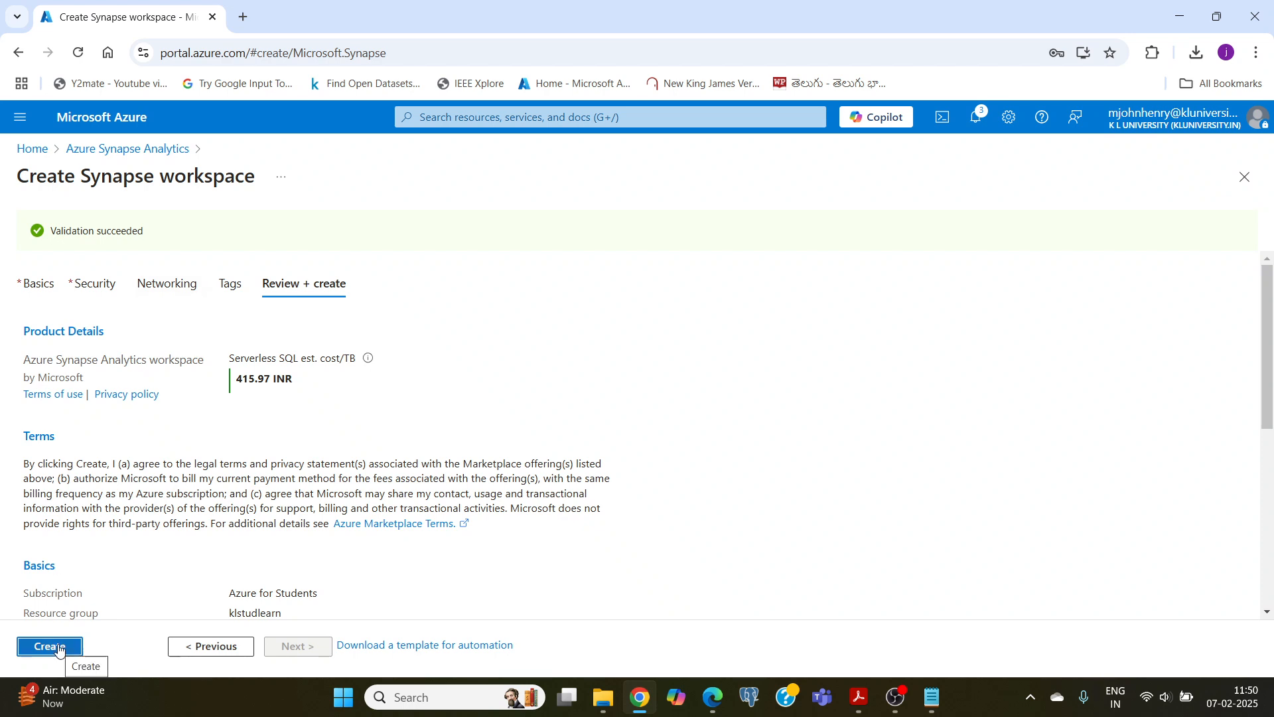
{"action": "left_click", "coordinate": [59, 650]}
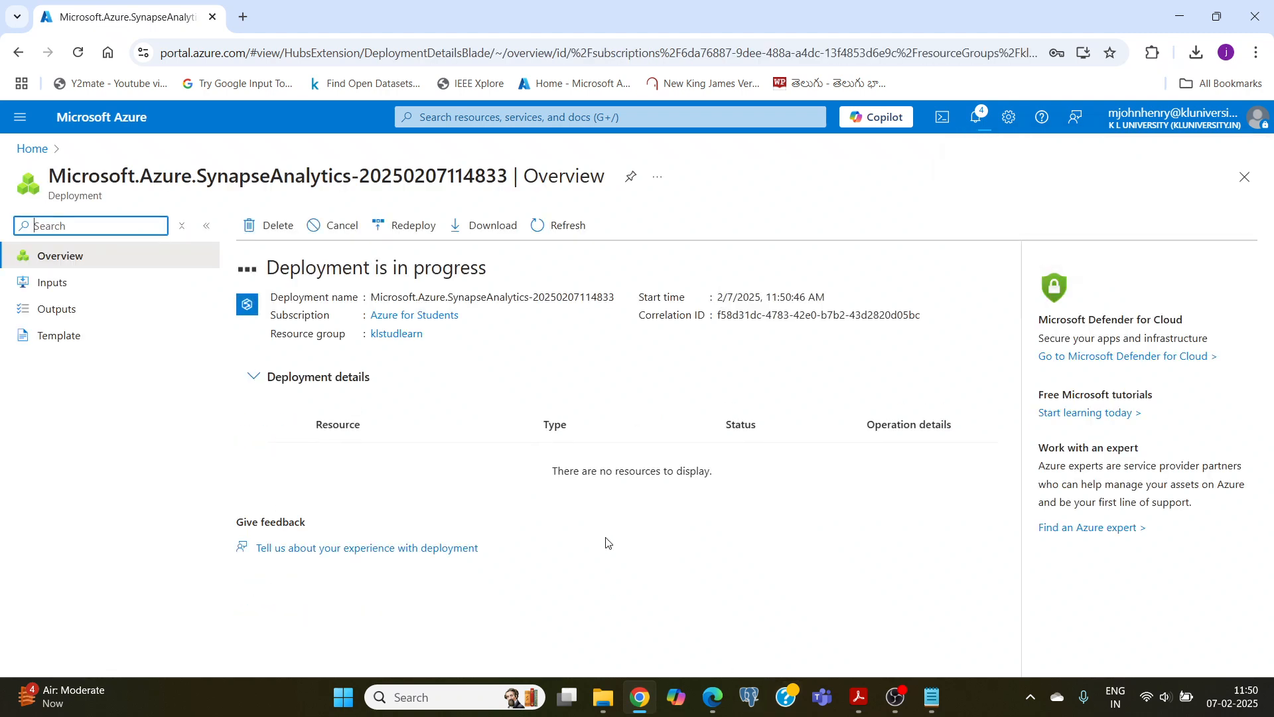
{"action": "left_click", "coordinate": [896, 697]}
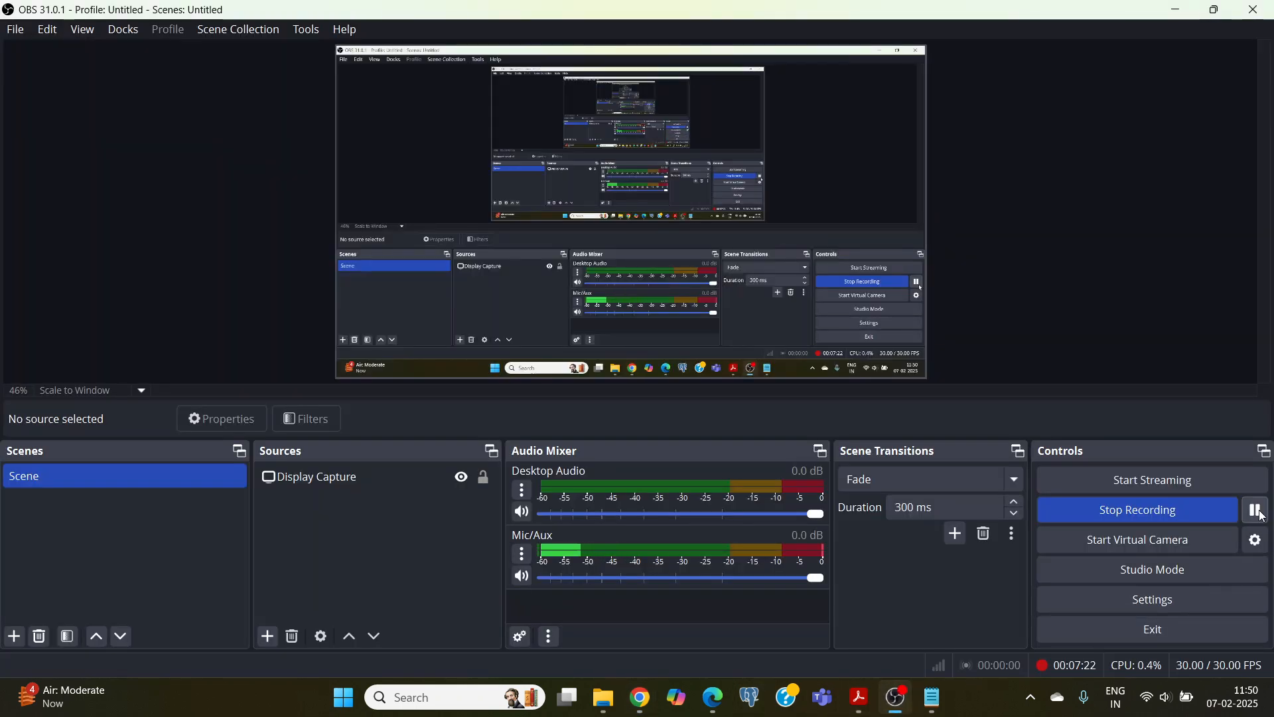
{"action": "left_click", "coordinate": [640, 697]}
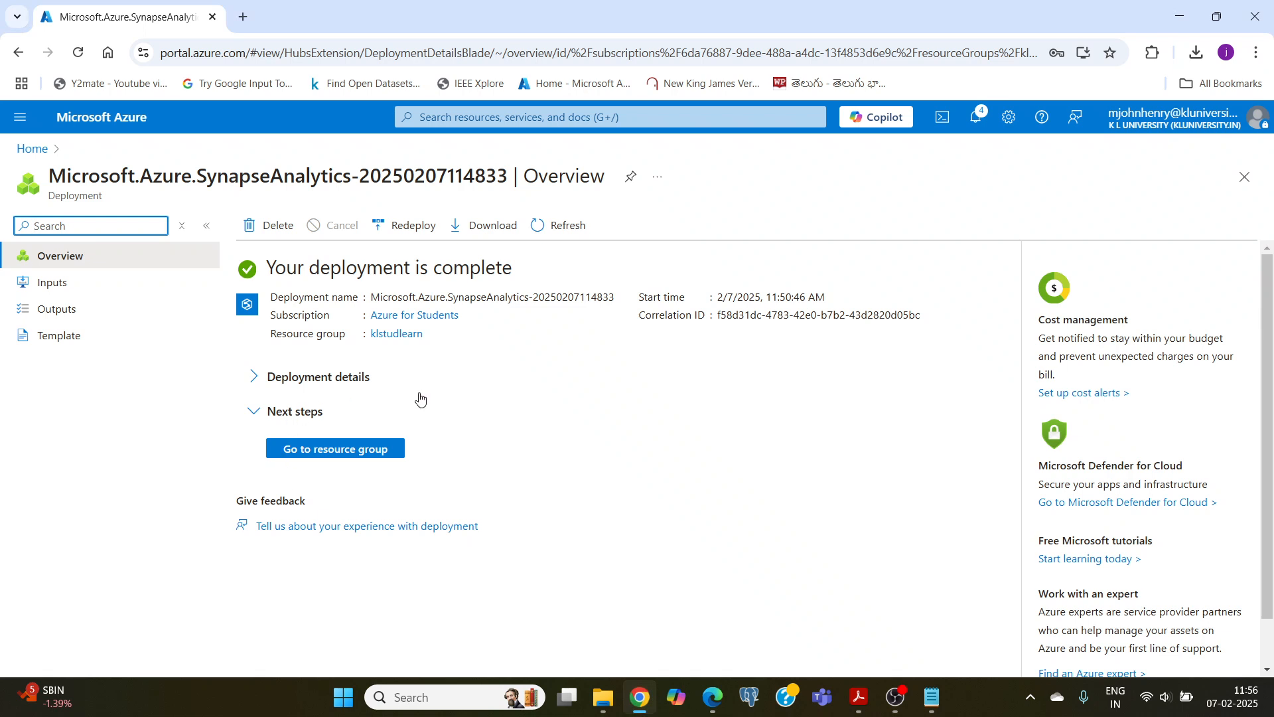
Step: Check the klstudlearn resource group and the list of all resources for the deployed Synapse workspace
{"action": "left_click", "coordinate": [324, 451]}
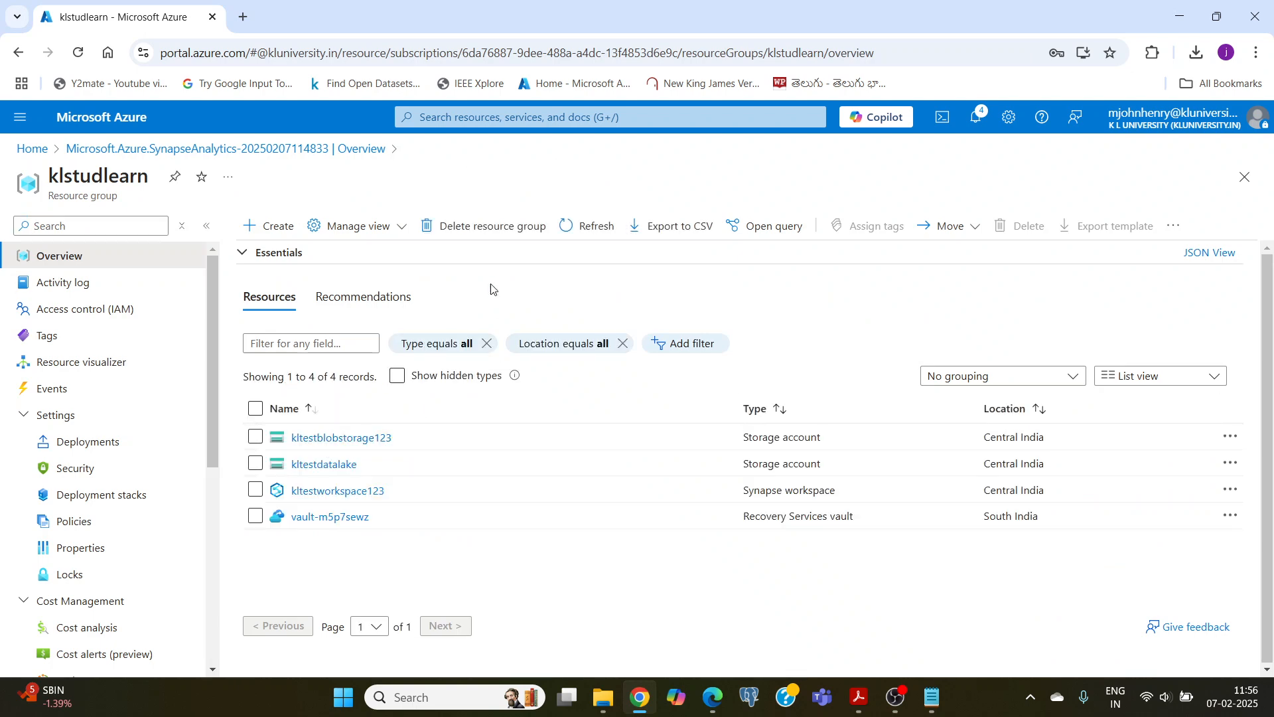
{"action": "left_click", "coordinate": [110, 125]}
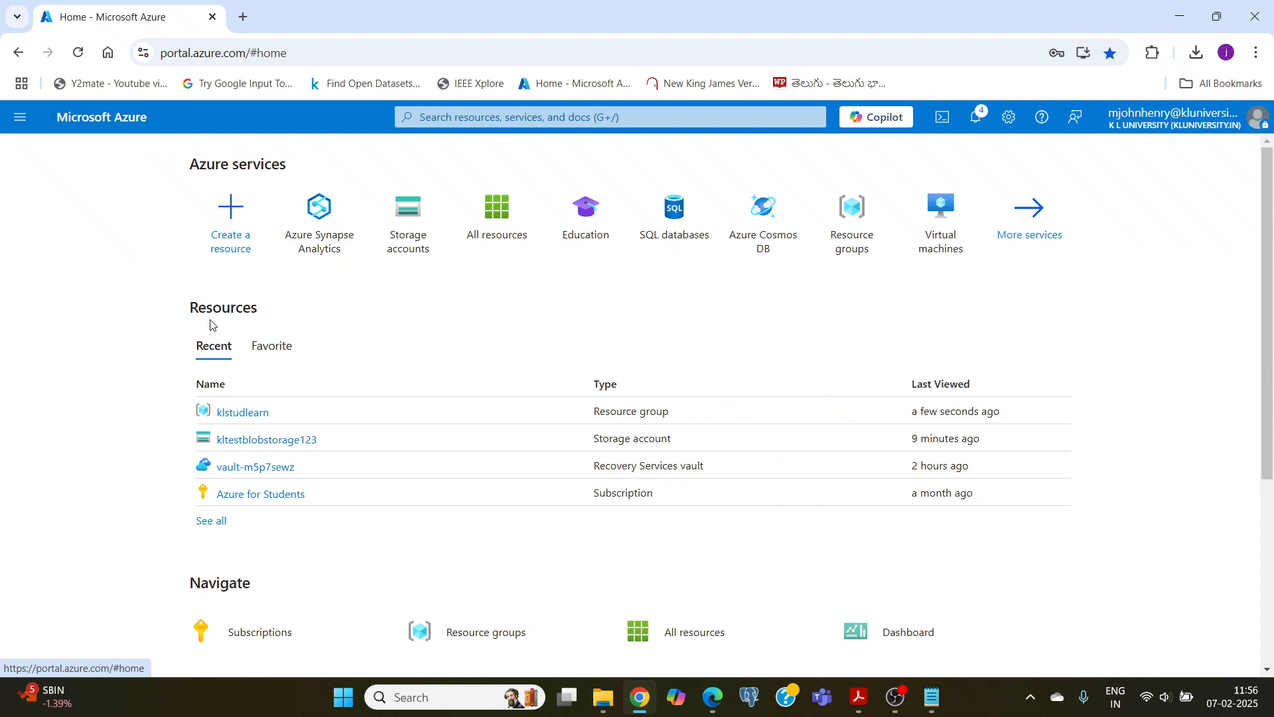
{"action": "left_click", "coordinate": [494, 222]}
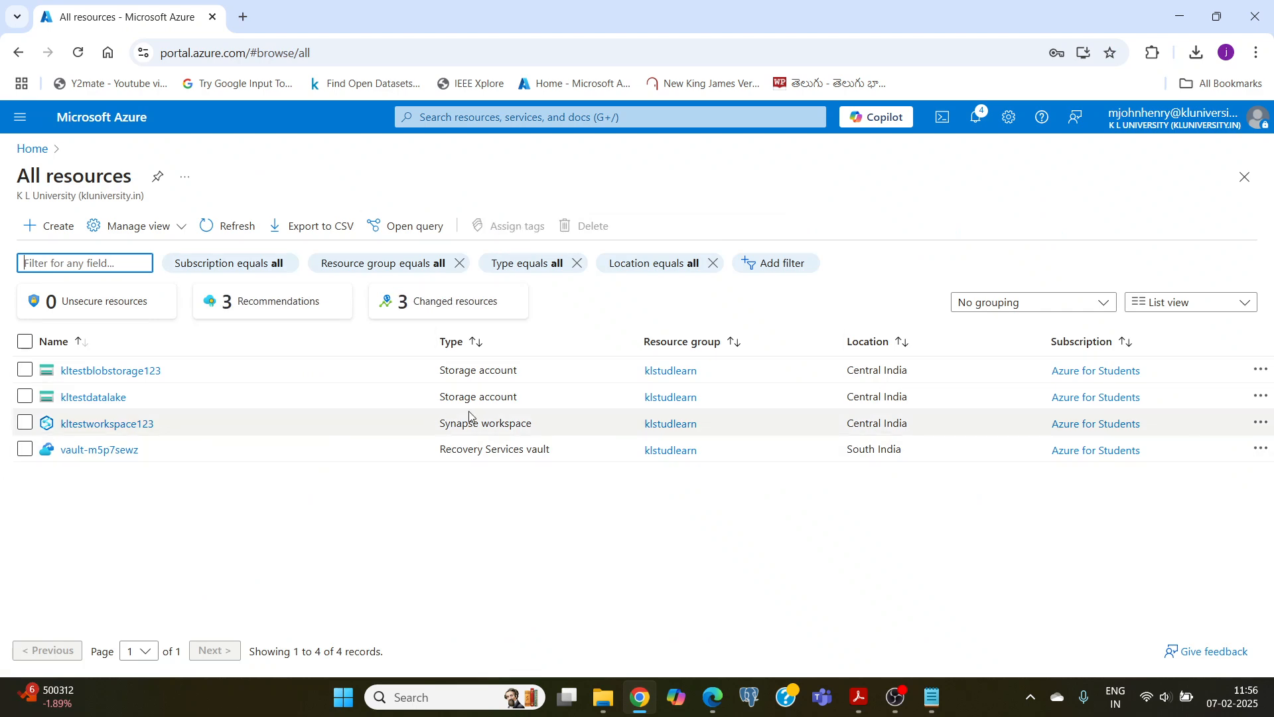
{"action": "left_click_drag", "start_coordinate": [440, 425], "coordinate": [534, 432]}
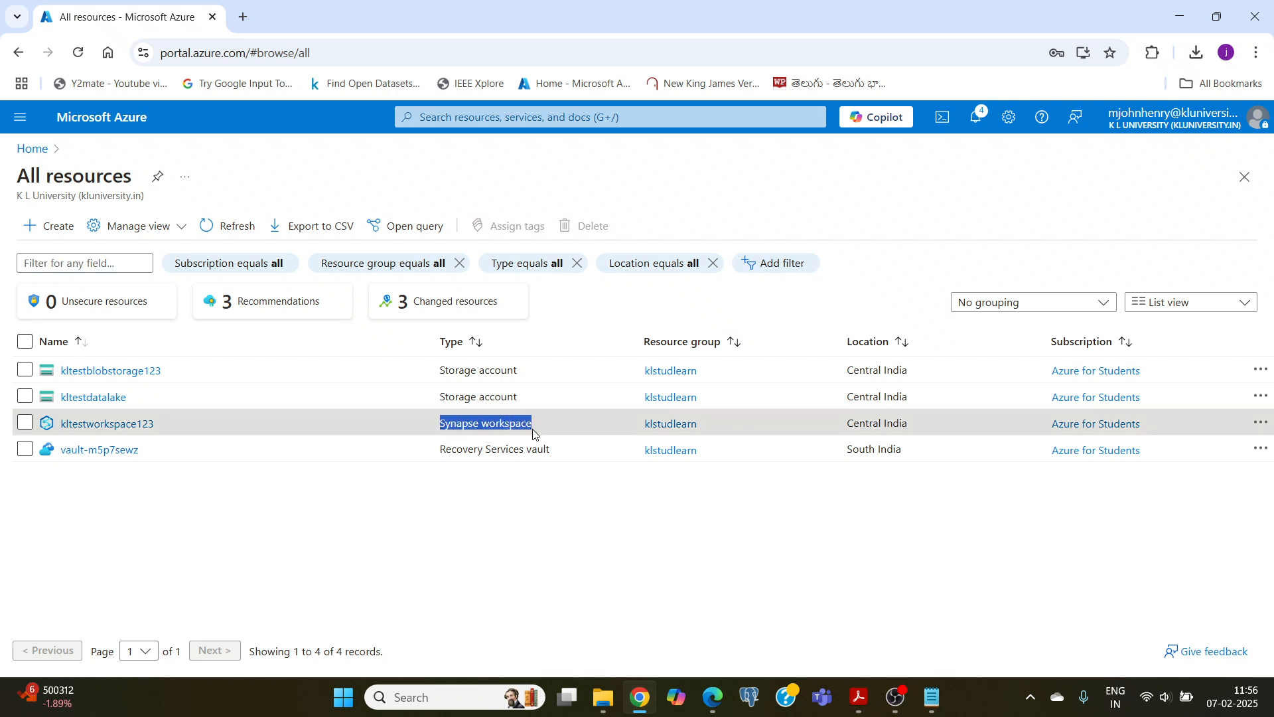
{"action": "left_click", "coordinate": [518, 433]}
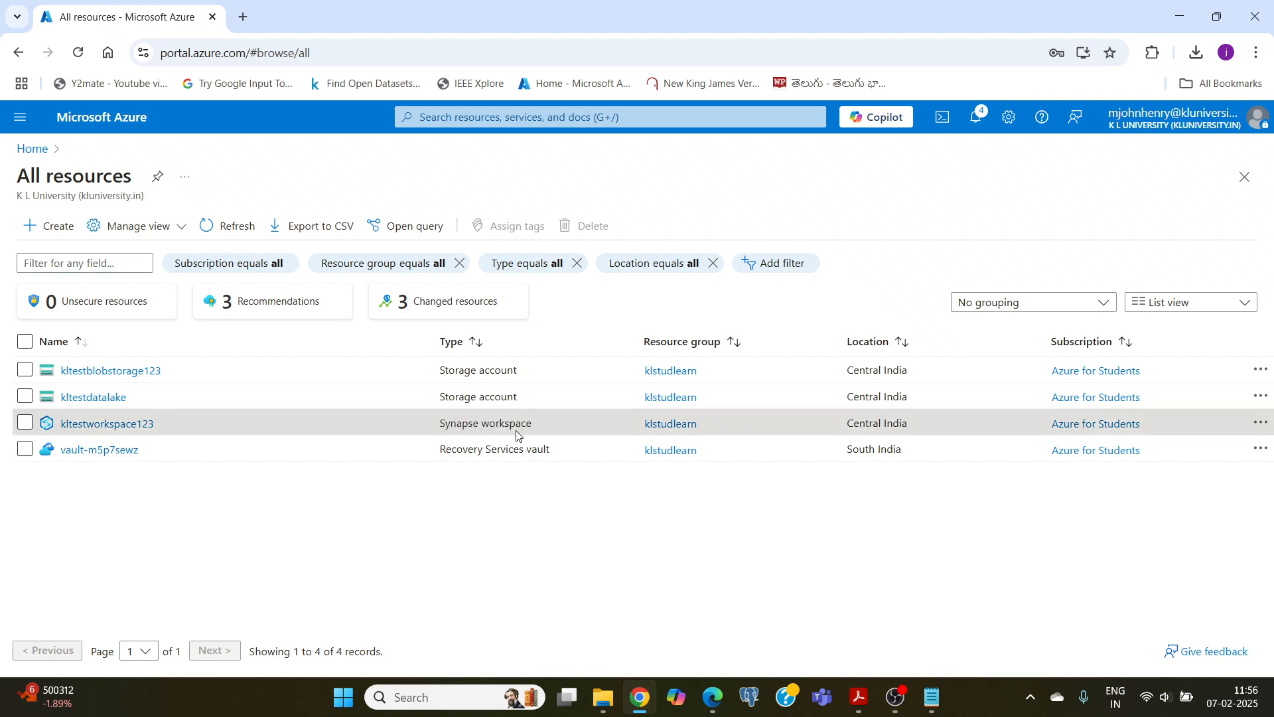
Step: Open the kltestworkspace123 workspace and launch Synapse Studio from its overview
{"action": "left_click", "coordinate": [82, 433]}
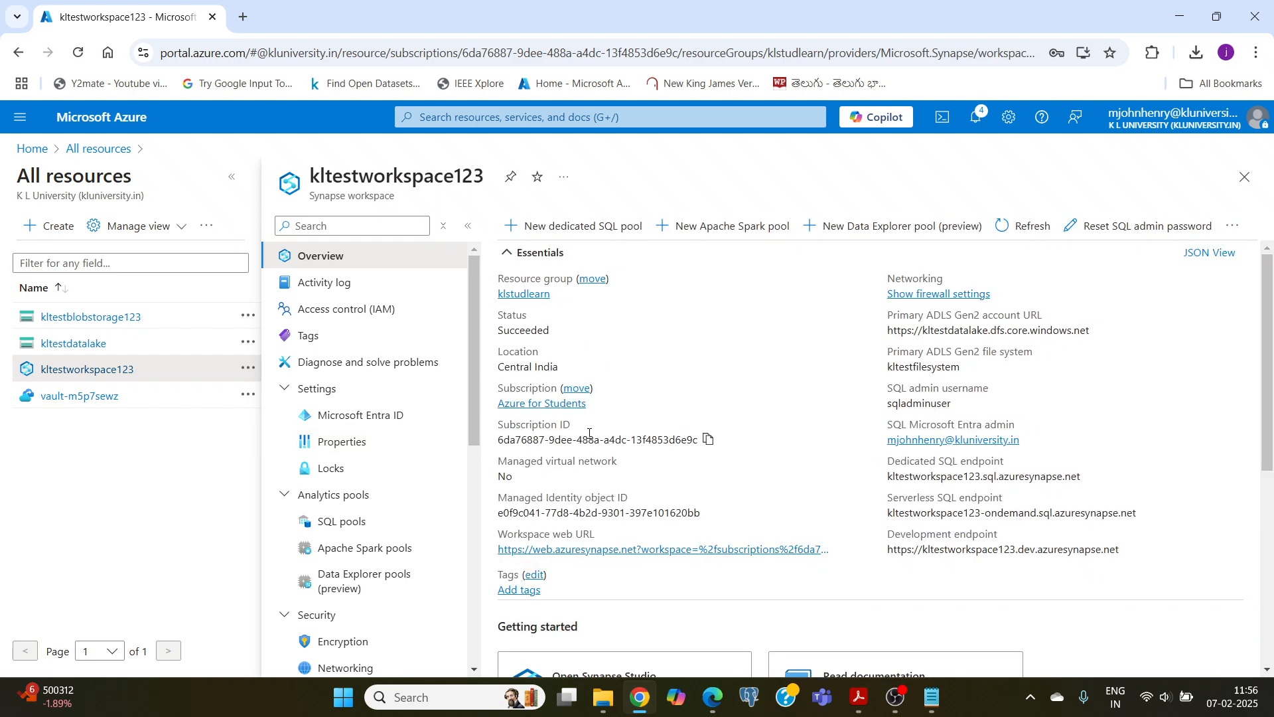
{"action": "scroll", "coordinate": [545, 412], "scroll_direction": "down", "scroll_amount": 5}
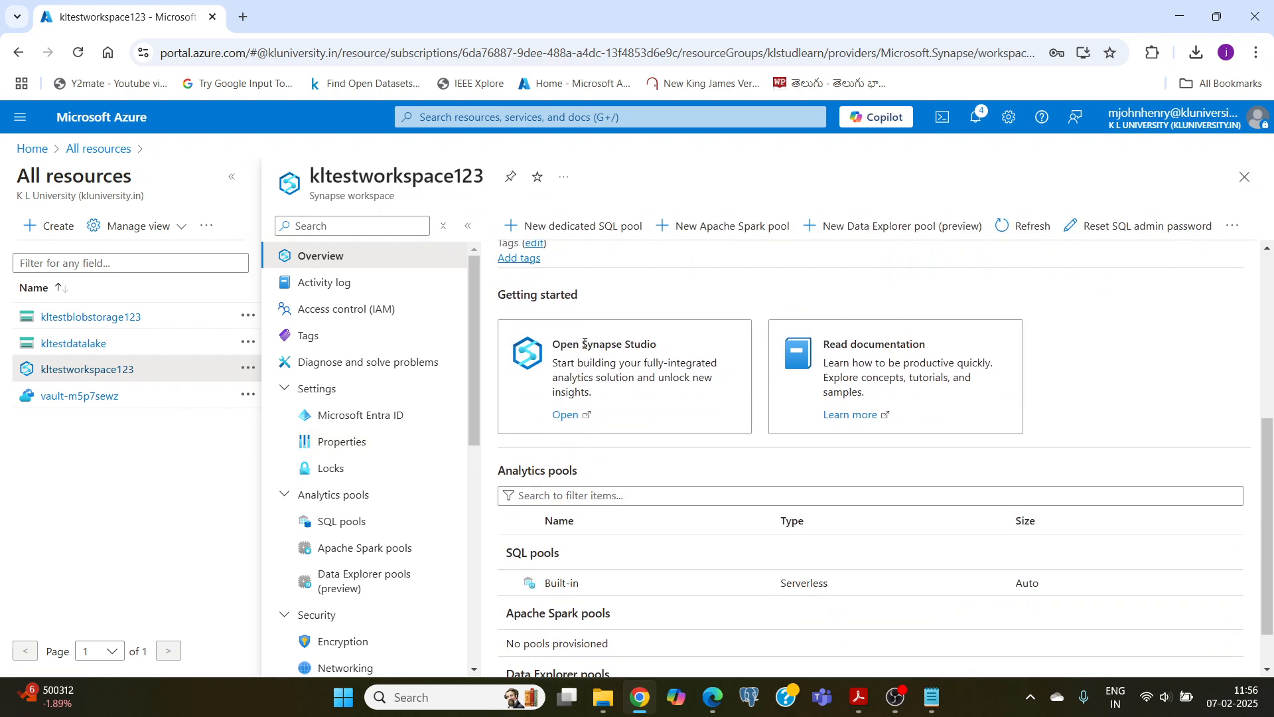
{"action": "left_click", "coordinate": [564, 416]}
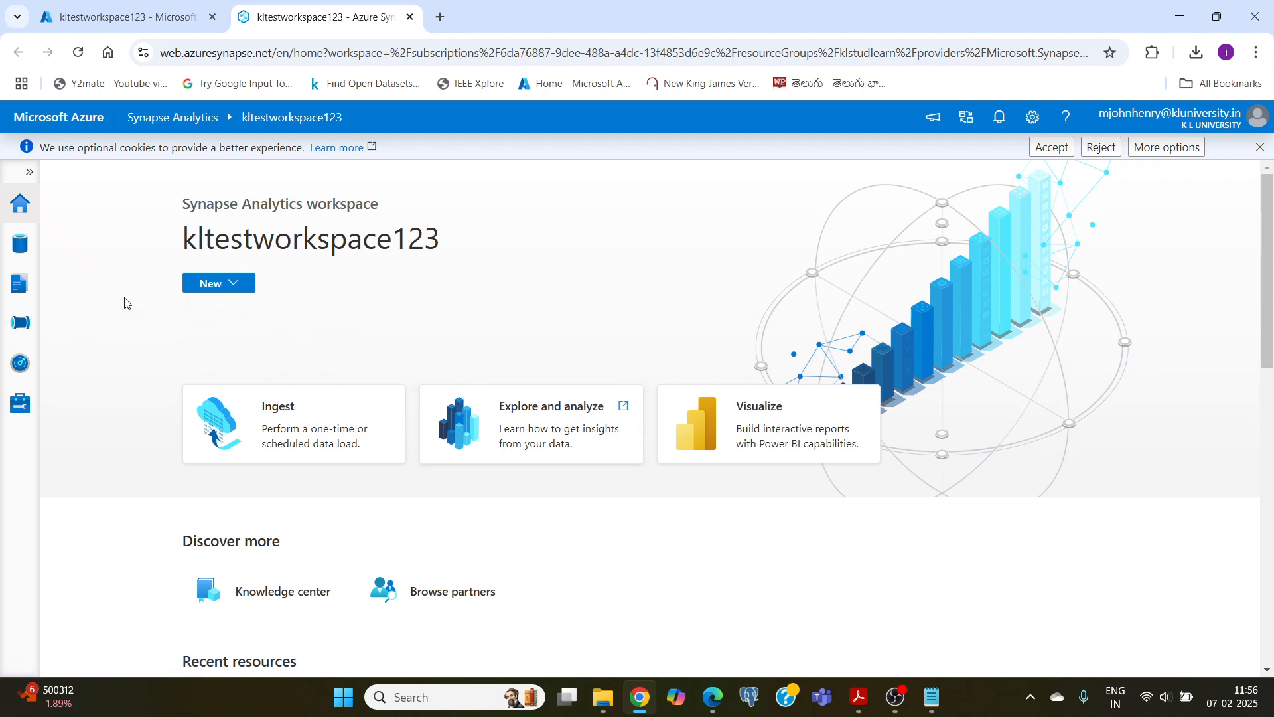
Step: Start a new dedicated SQL pool in the workspace and set its performance level to DW100c
{"action": "left_click", "coordinate": [18, 408]}
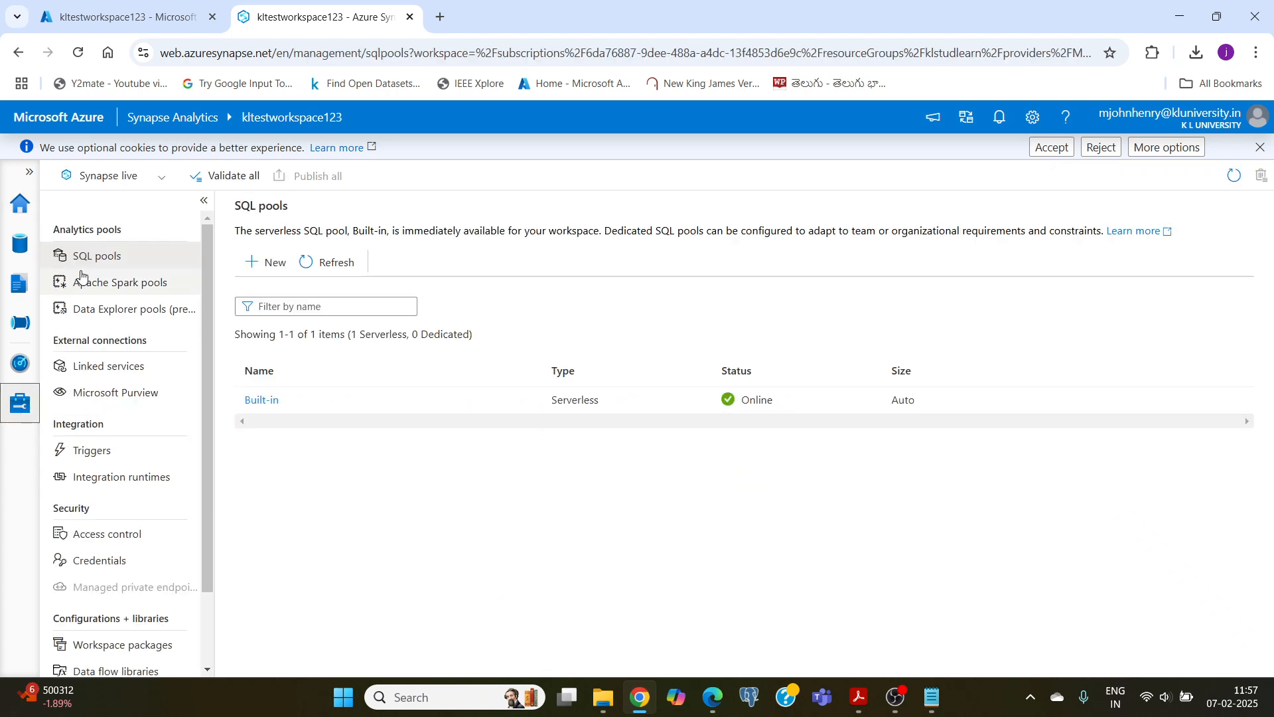
{"action": "left_click", "coordinate": [100, 261]}
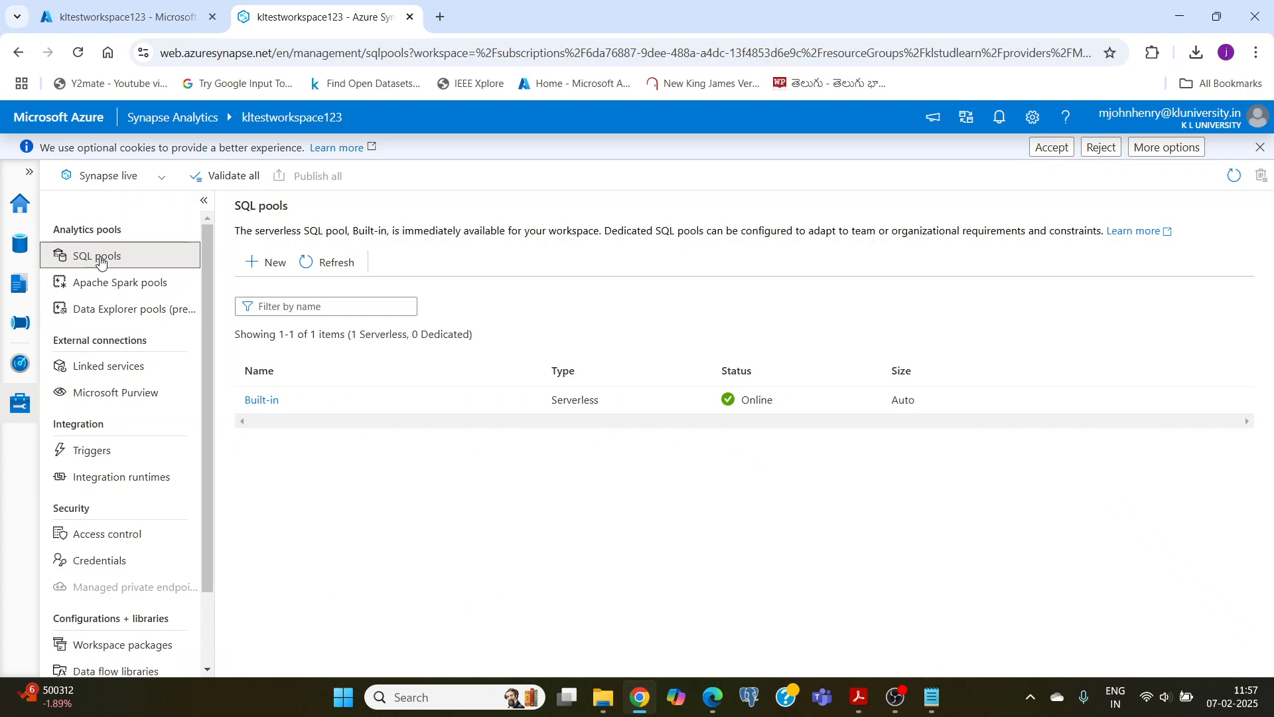
{"action": "left_click", "coordinate": [267, 263]}
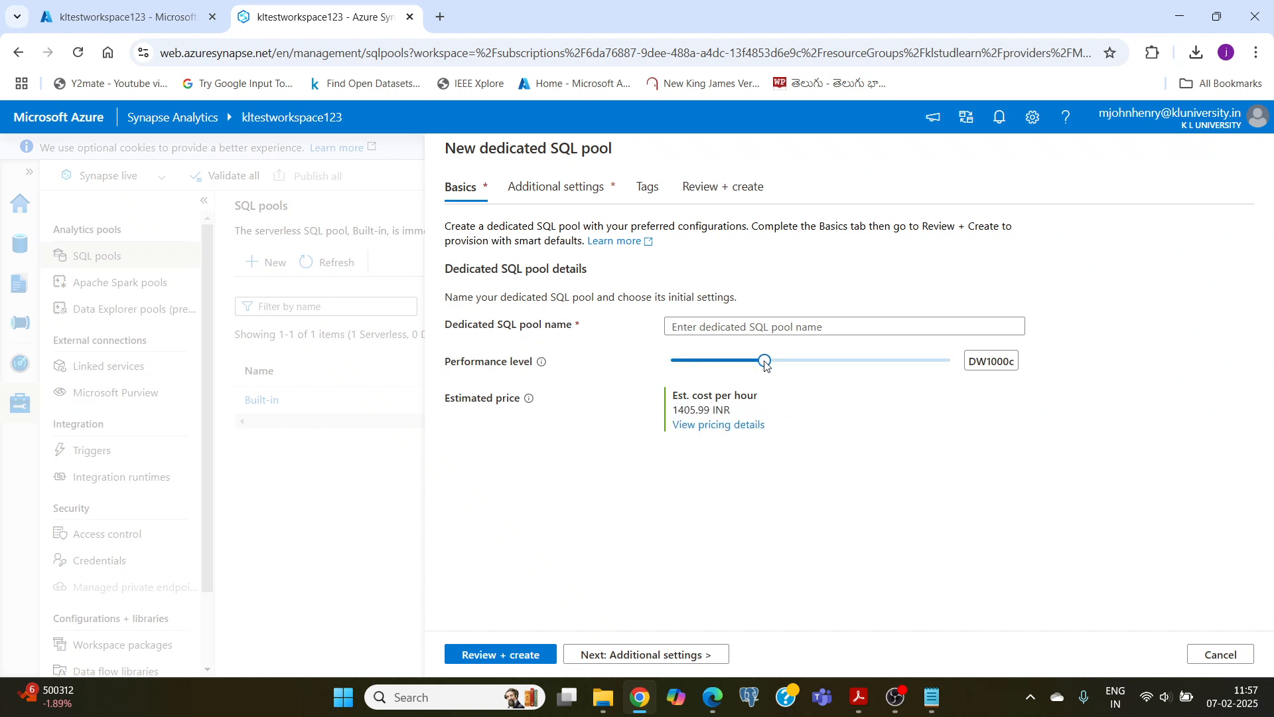
{"action": "left_click_drag", "start_coordinate": [765, 364], "coordinate": [672, 371]}
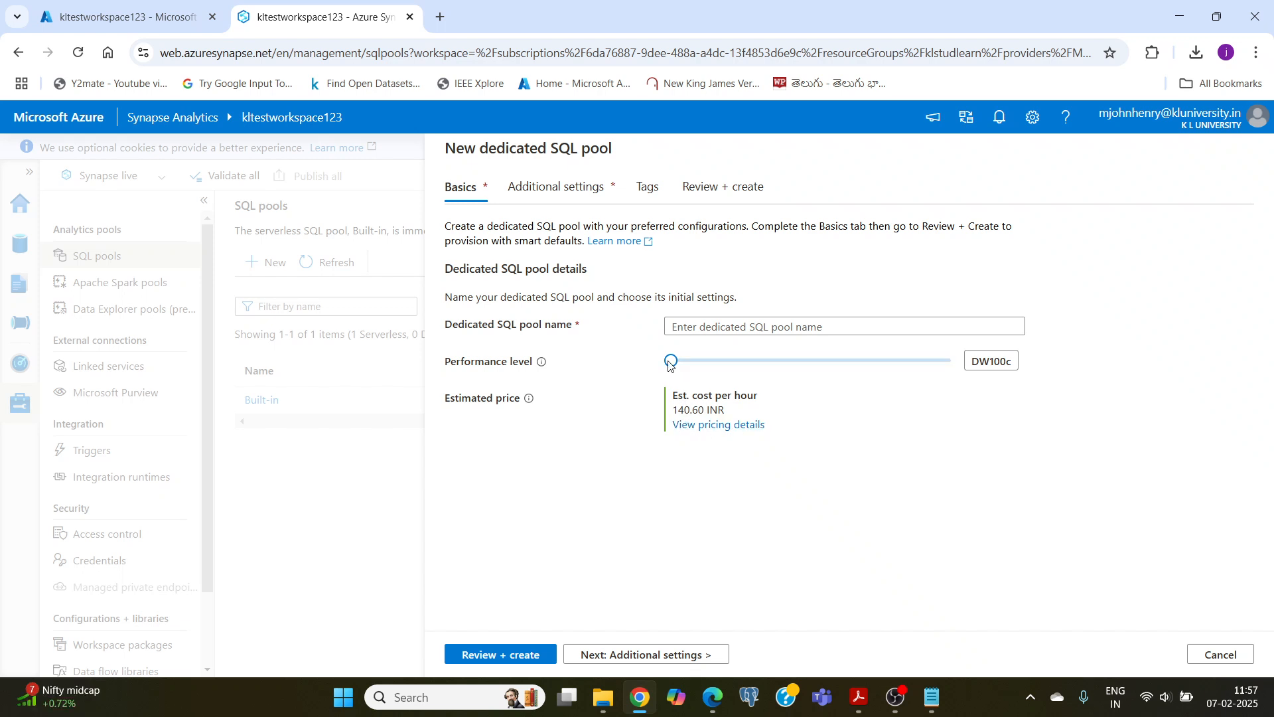
{"action": "mouse_move", "coordinate": [682, 364]}
{"action": "left_mouse_down"}
{"action": "mouse_move", "coordinate": [743, 367]}
{"action": "mouse_move", "coordinate": [674, 364]}
{"action": "left_mouse_up"}
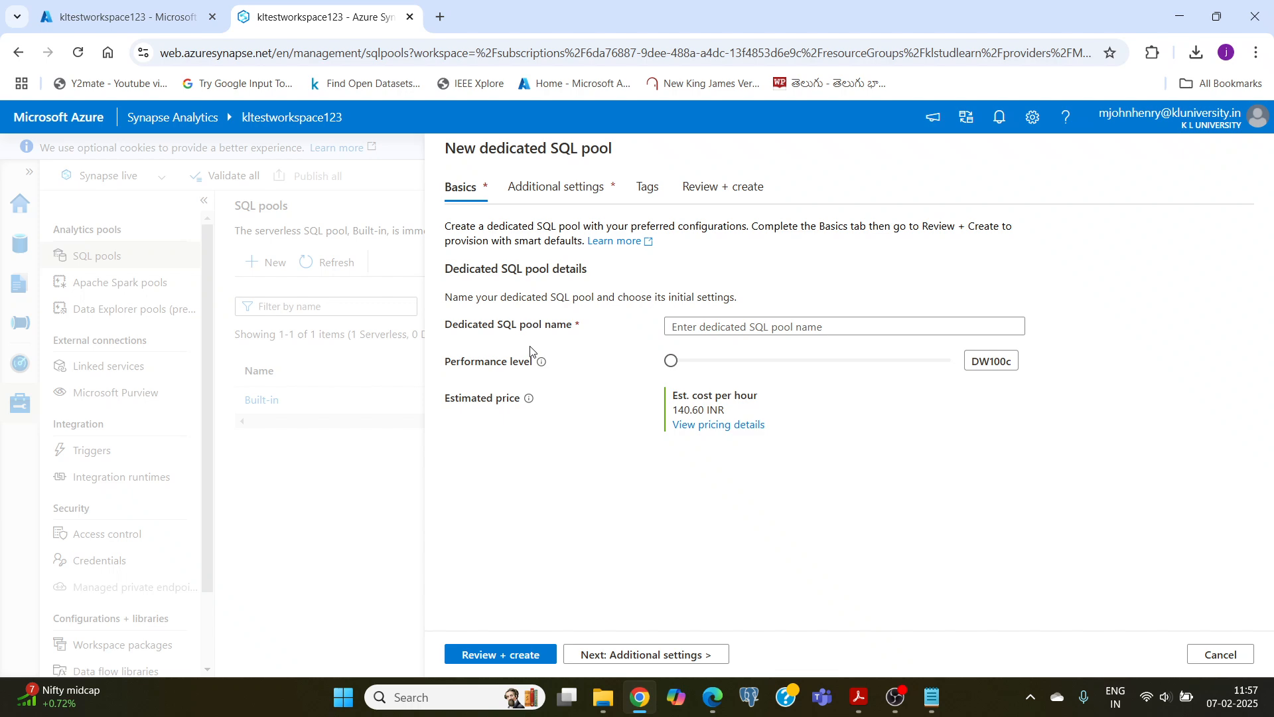
Step: Try to validate the new dedicated SQL pool without entering a pool name
{"action": "left_click", "coordinate": [503, 658]}
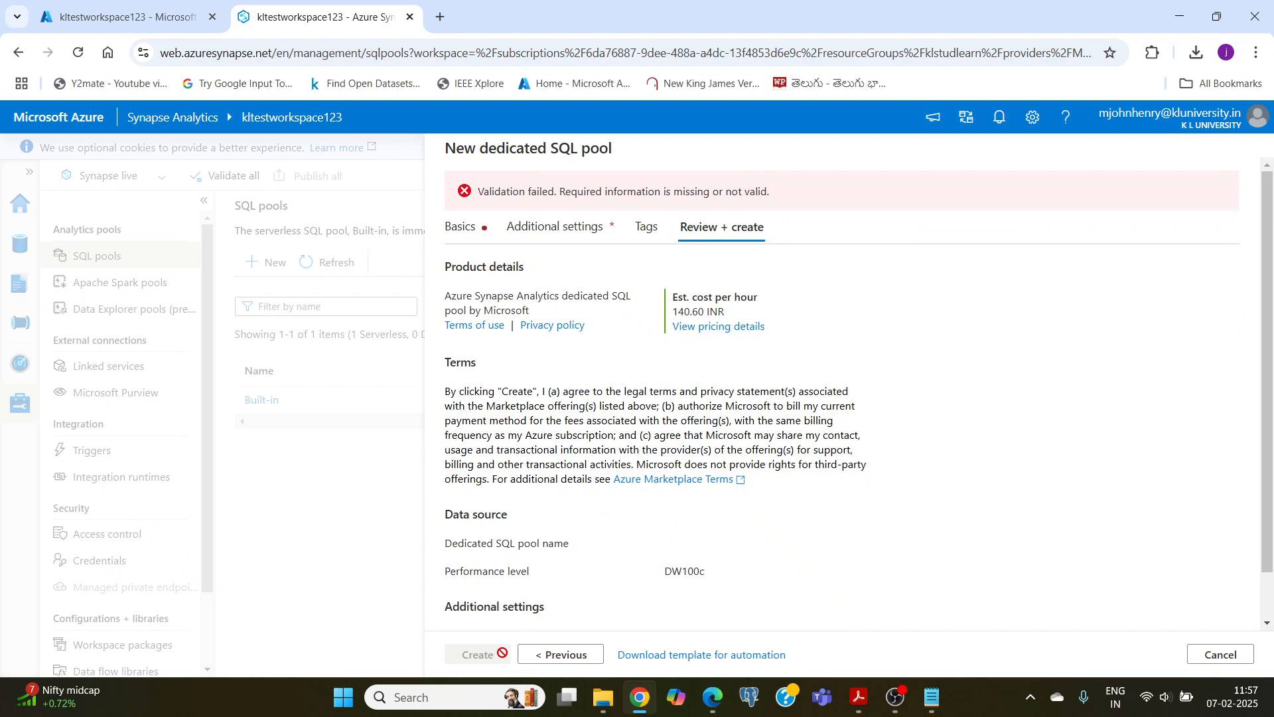
{"action": "scroll", "coordinate": [573, 358], "scroll_direction": "down", "scroll_amount": 1}
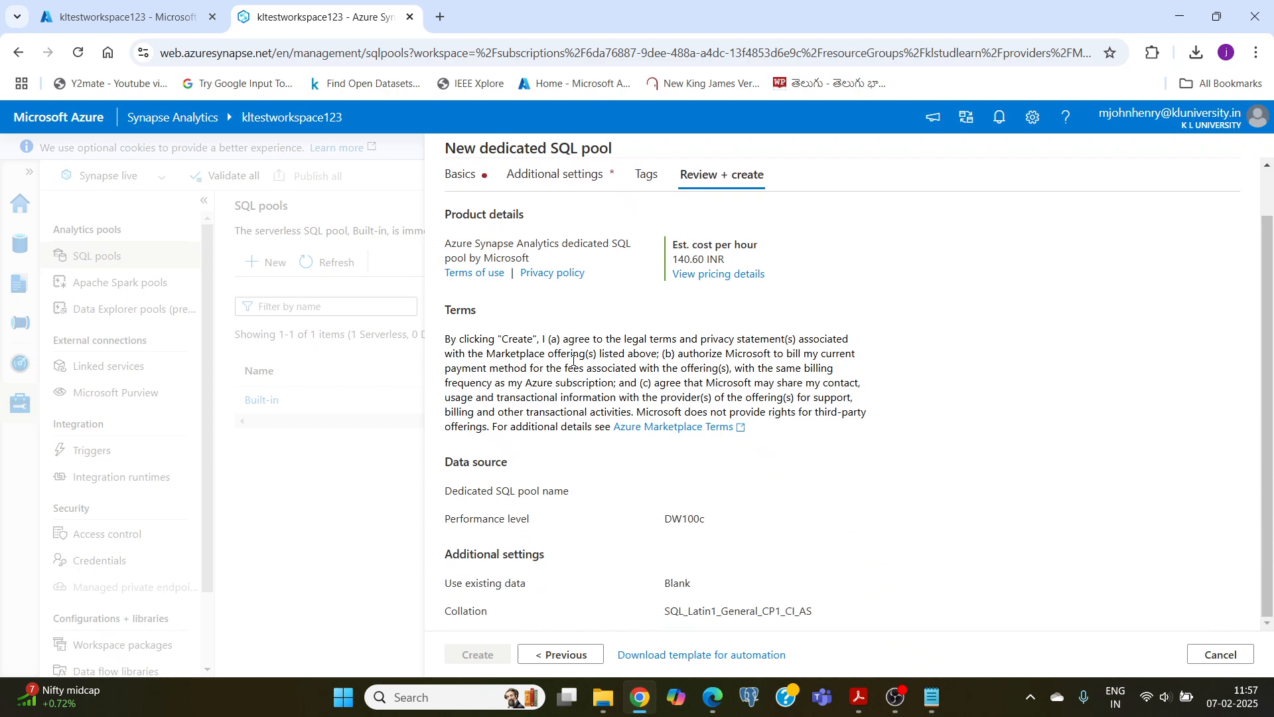
{"action": "scroll", "coordinate": [574, 359], "scroll_direction": "up", "scroll_amount": 2}
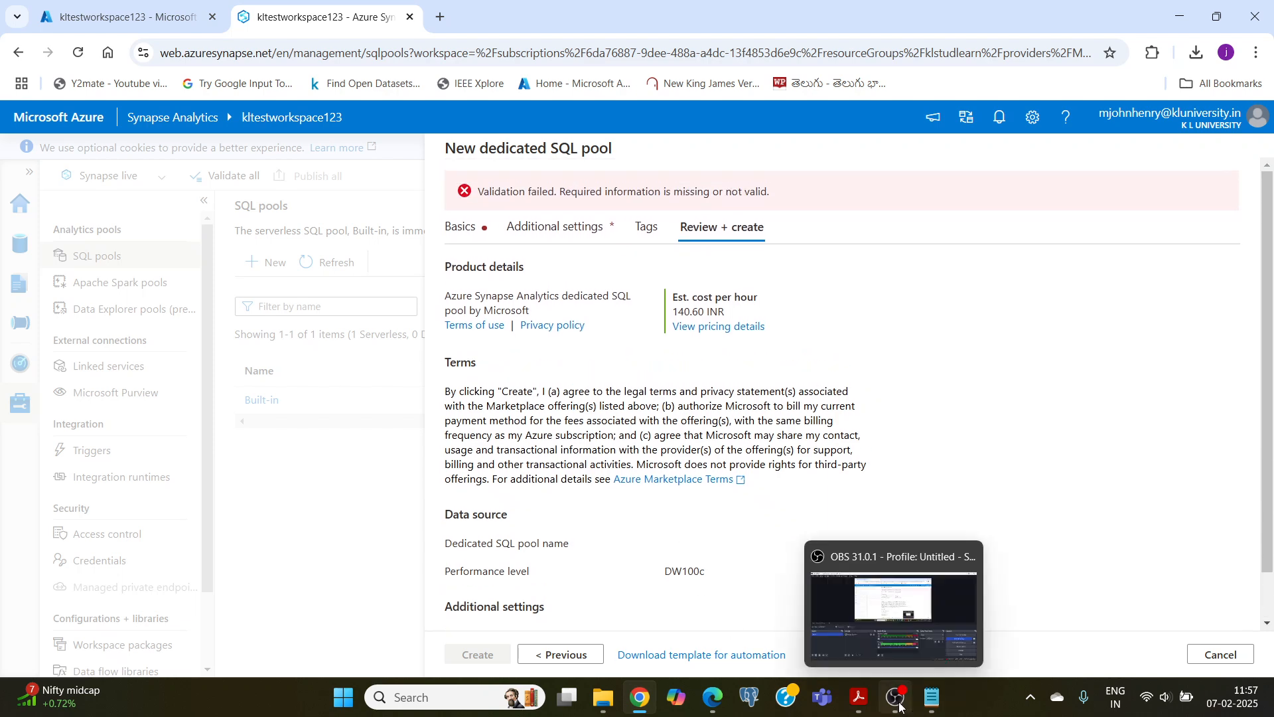
{"action": "left_click", "coordinate": [896, 697]}
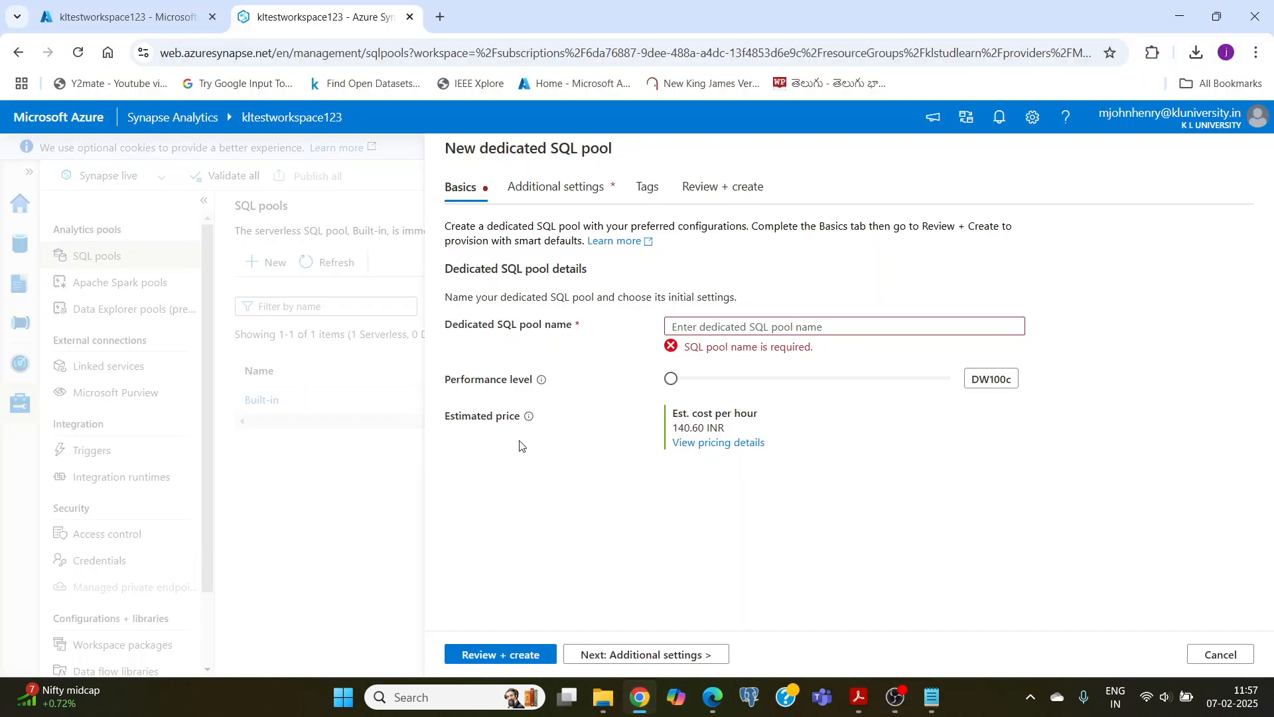
Step: Name the dedicated SQL pool kltestsqlpool, validate its settings and create it
{"action": "left_click", "coordinate": [703, 324]}
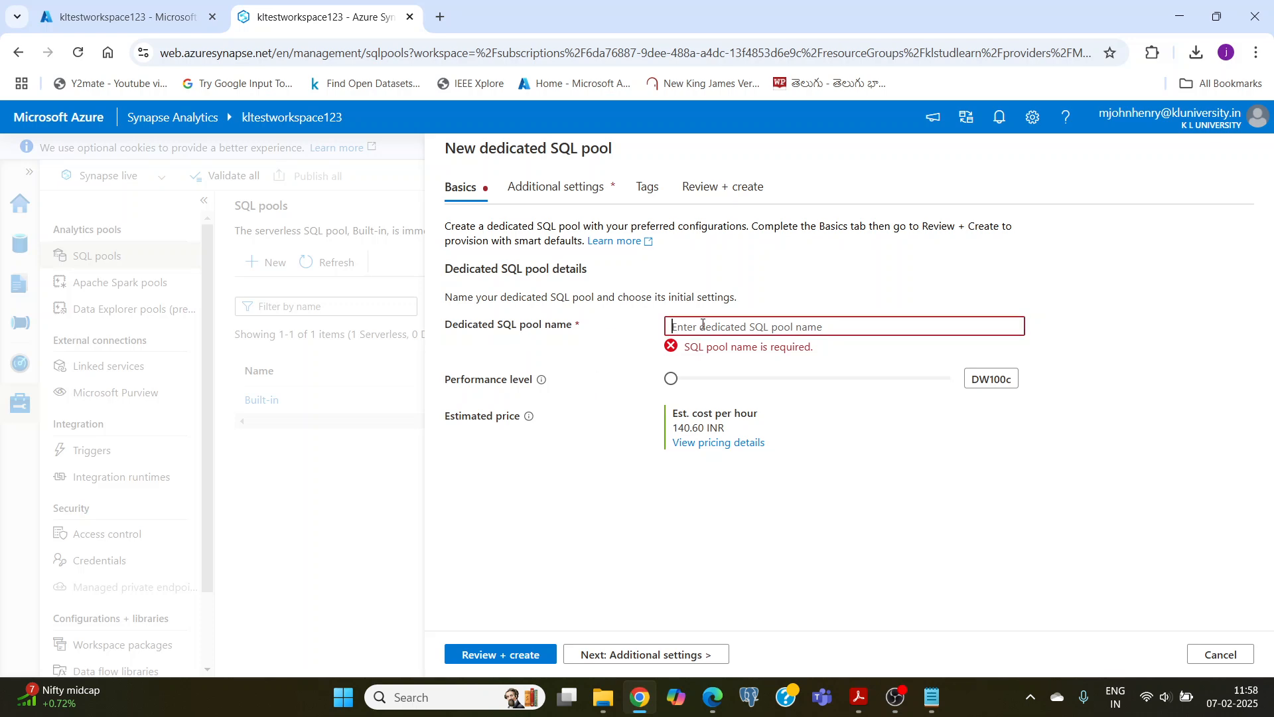
{"action": "type", "text": "kltest"}
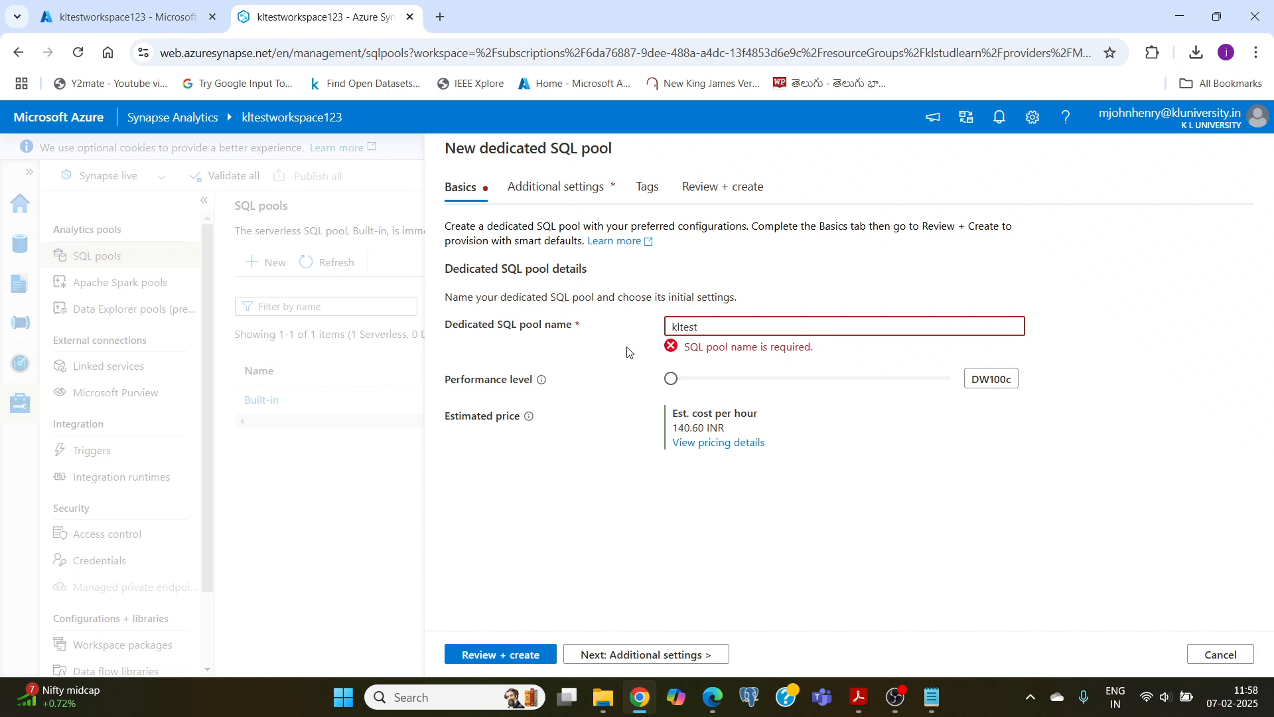
{"action": "type", "text": "sqlpool"}
{"action": "left_click", "coordinate": [770, 288]}
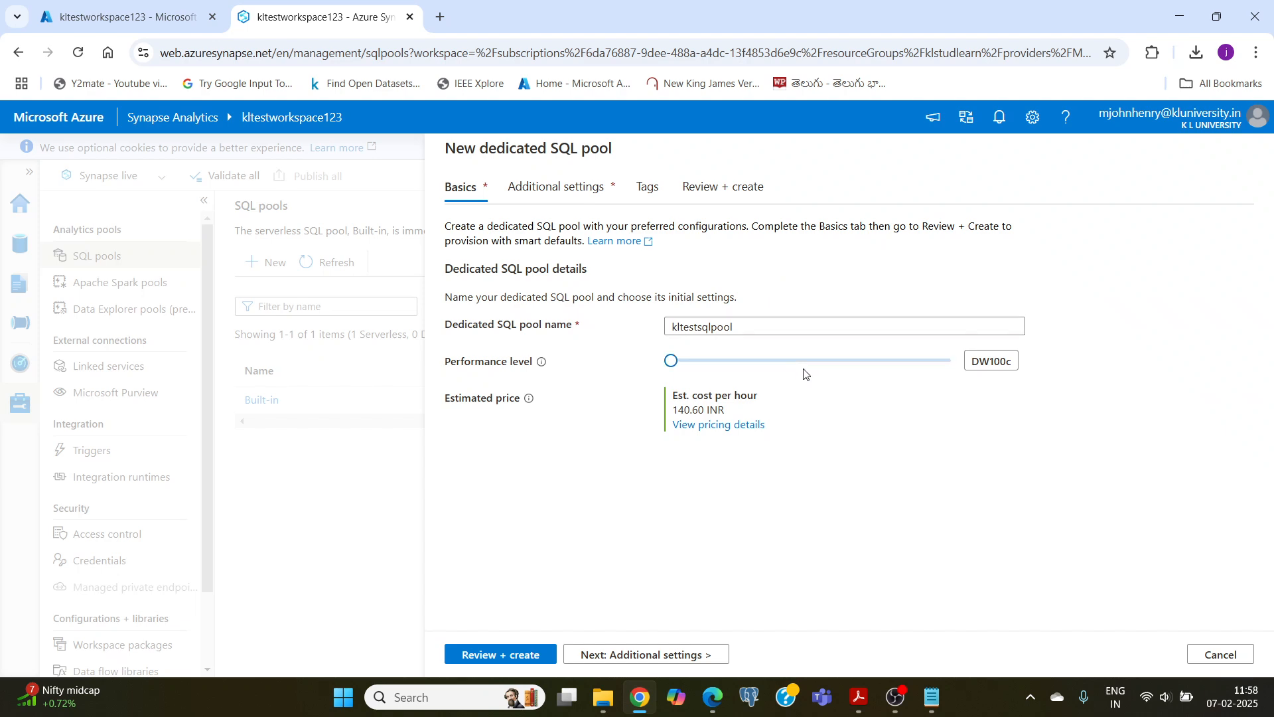
{"action": "left_click", "coordinate": [501, 655]}
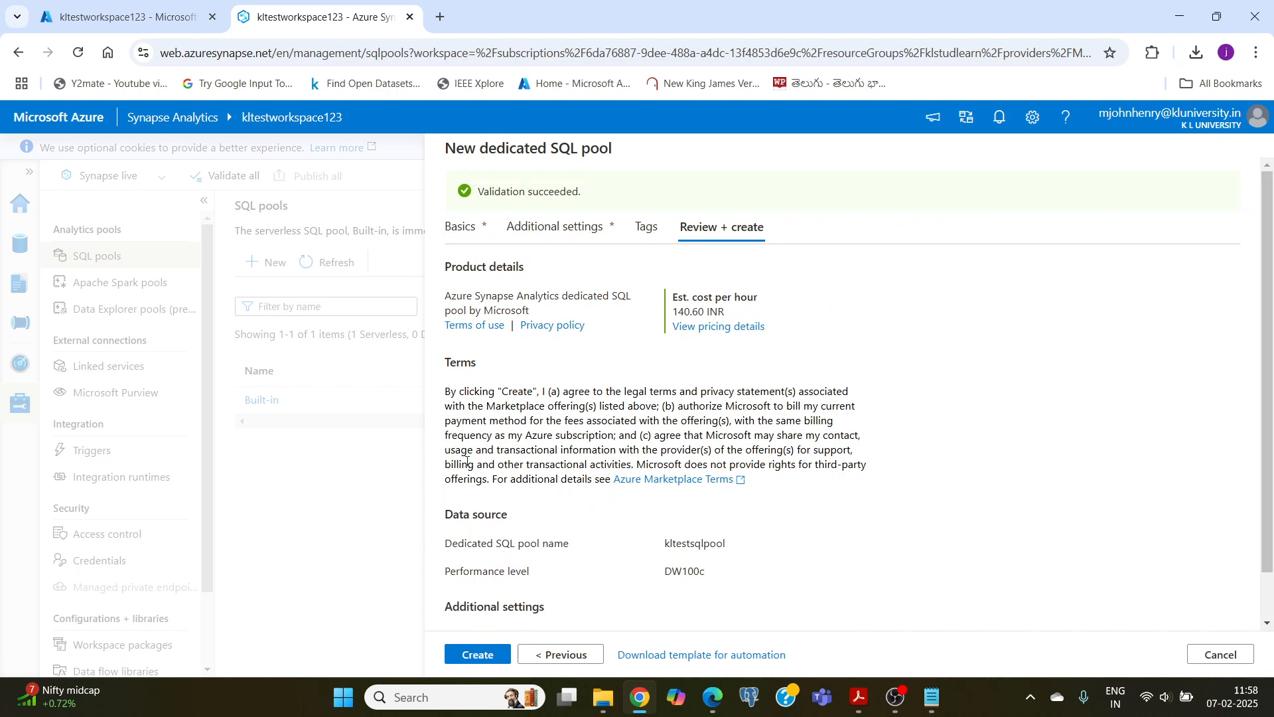
{"action": "left_click", "coordinate": [478, 655]}
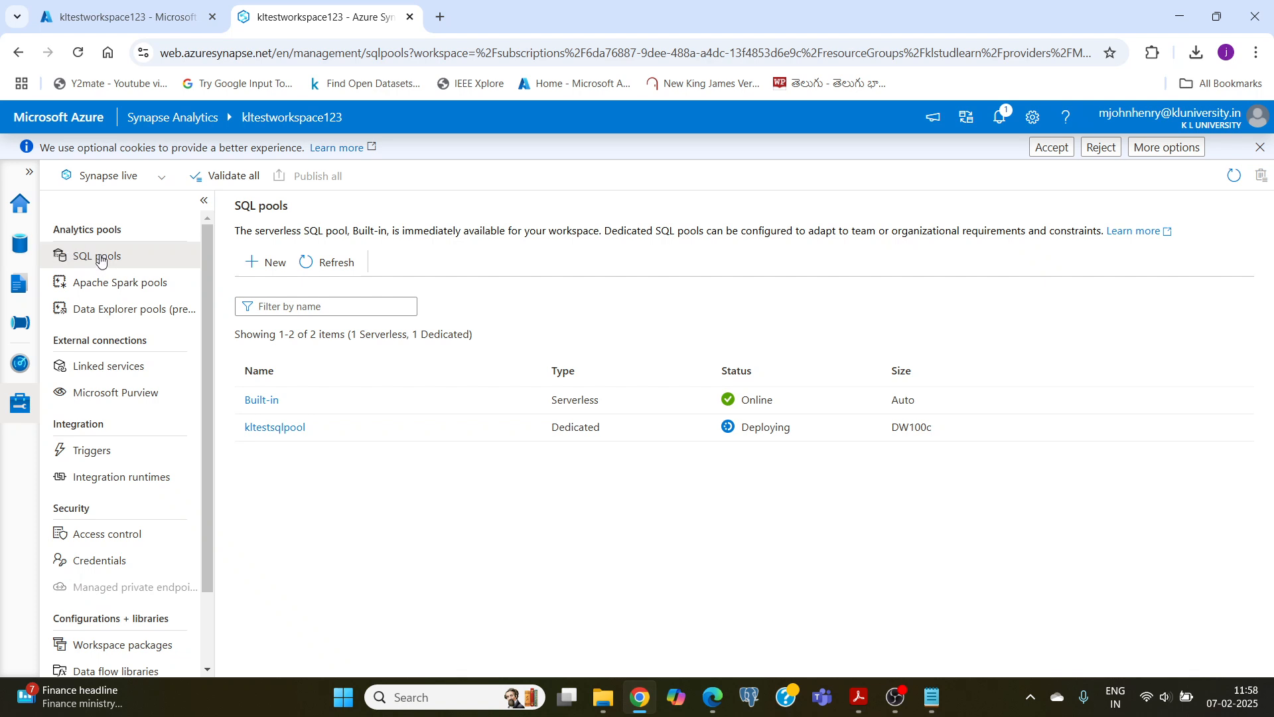
Step: Open the workspace's data resources, refresh them and check the notifications for the kltestsqlpool deployment
{"action": "left_click", "coordinate": [30, 245]}
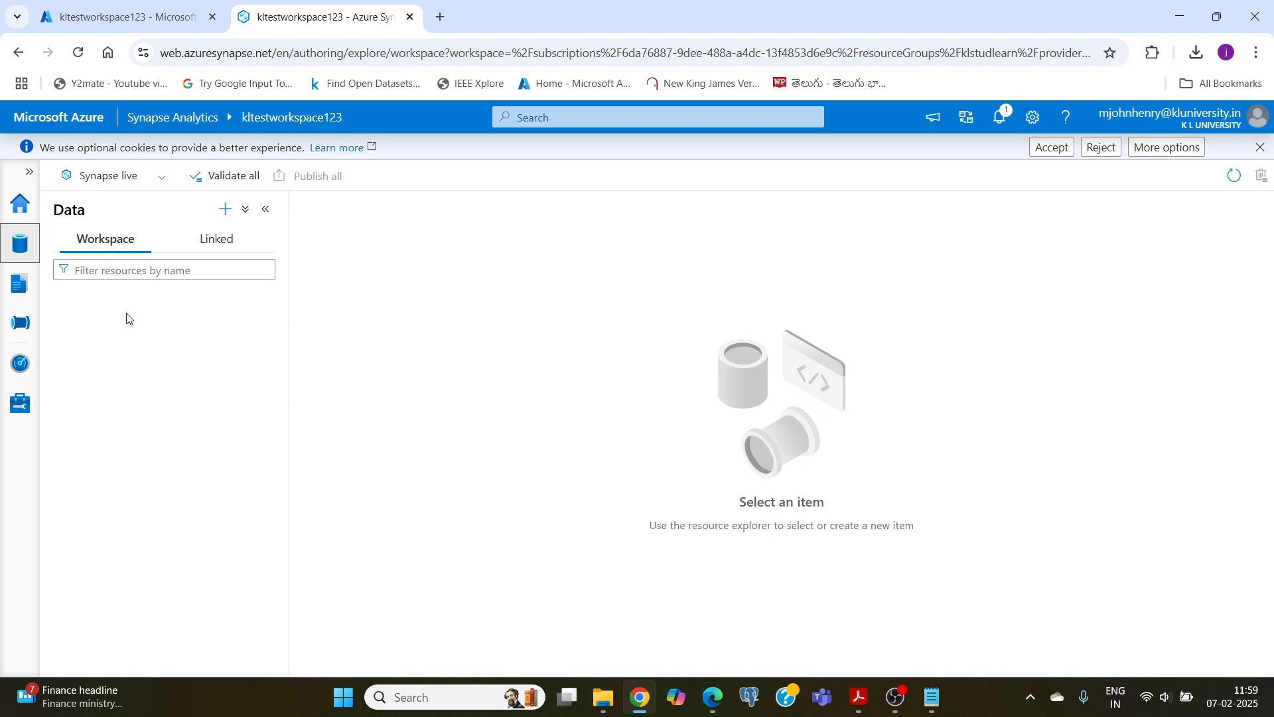
{"action": "left_click", "coordinate": [1232, 176]}
{"action": "left_click", "coordinate": [998, 124]}
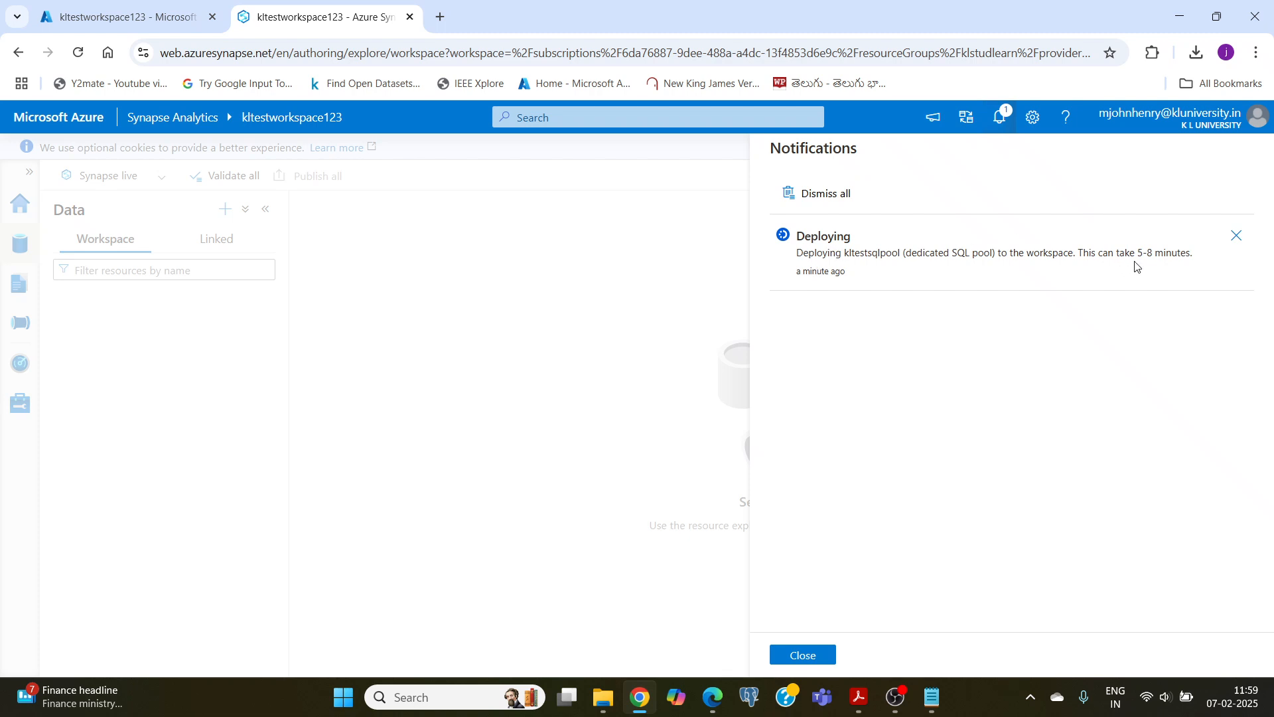
{"action": "left_click", "coordinate": [895, 695]}
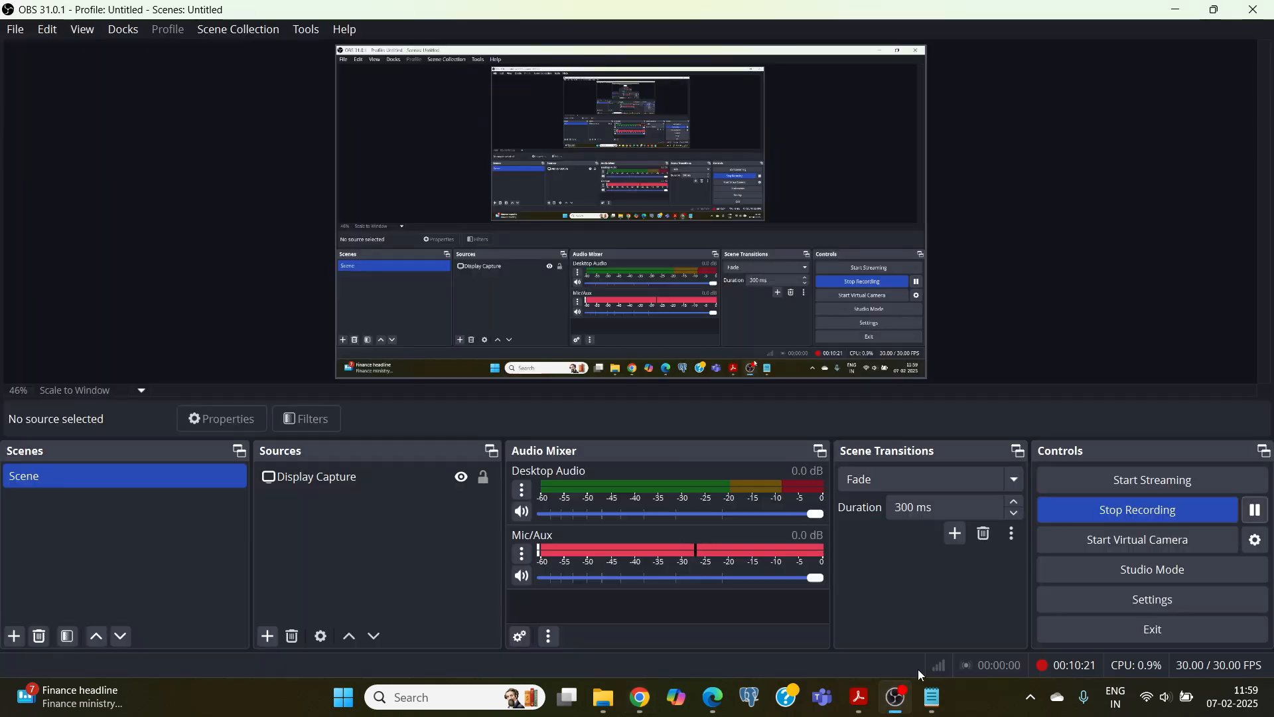
{"action": "left_click", "coordinate": [640, 697]}
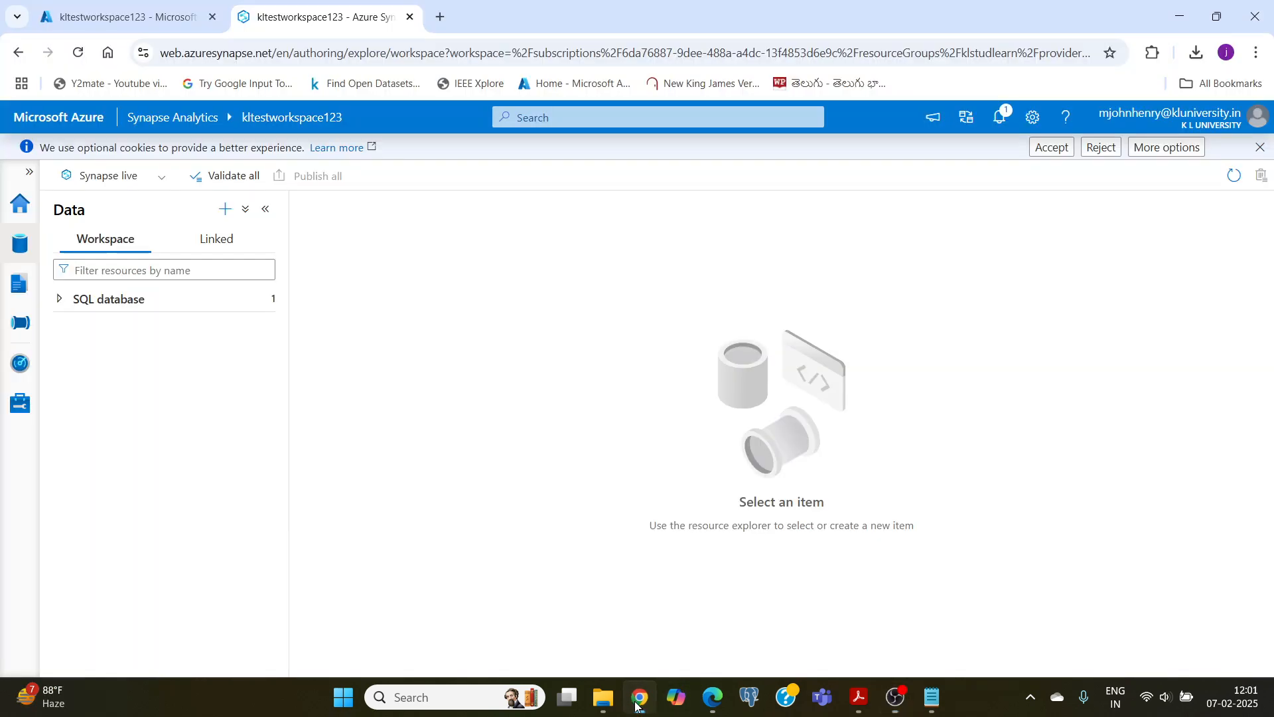
{"action": "left_click", "coordinate": [999, 131]}
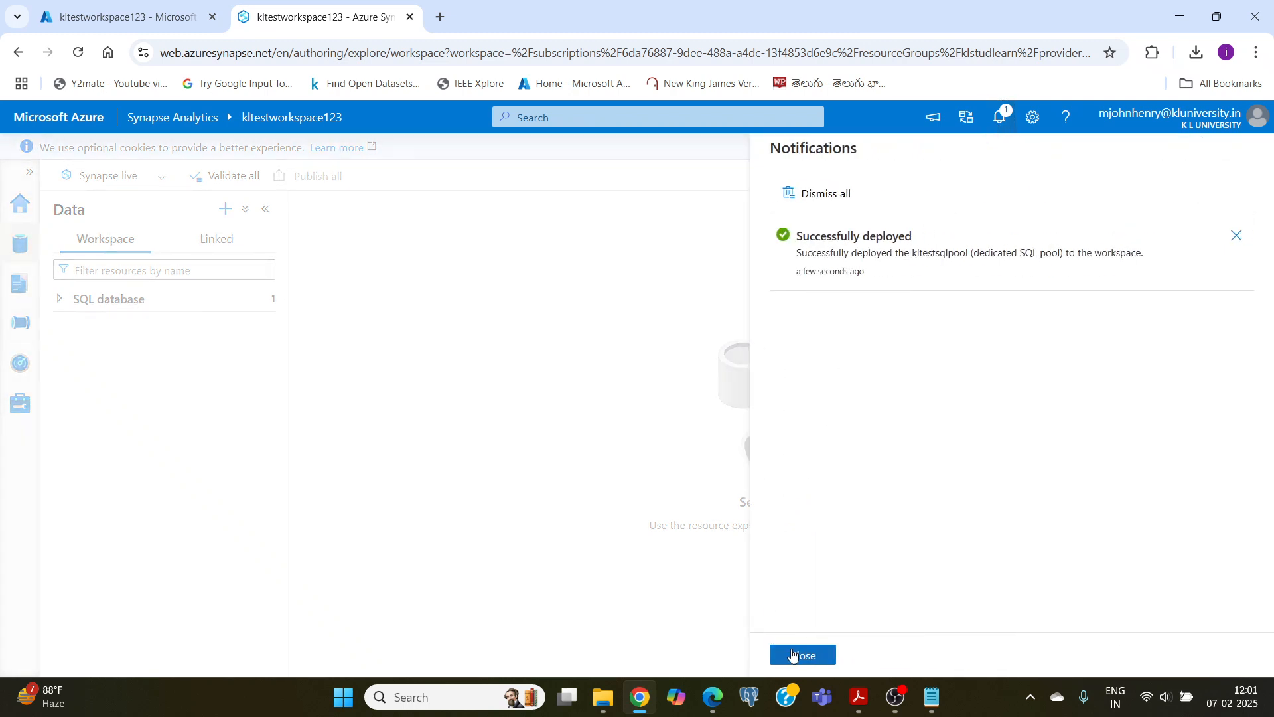
{"action": "left_click", "coordinate": [793, 655]}
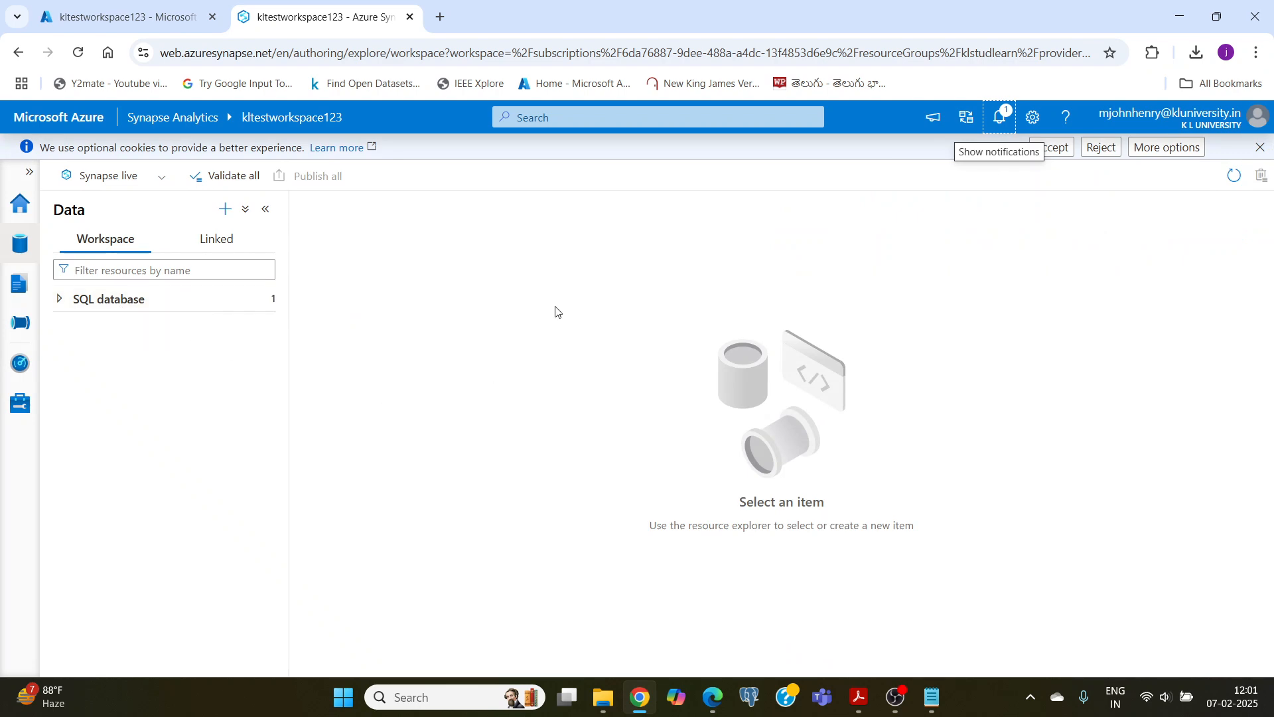
Step: Create a new-table SQL script from the Tables folder of the kltestsqlpool database and clear its template code
{"action": "left_click", "coordinate": [116, 301]}
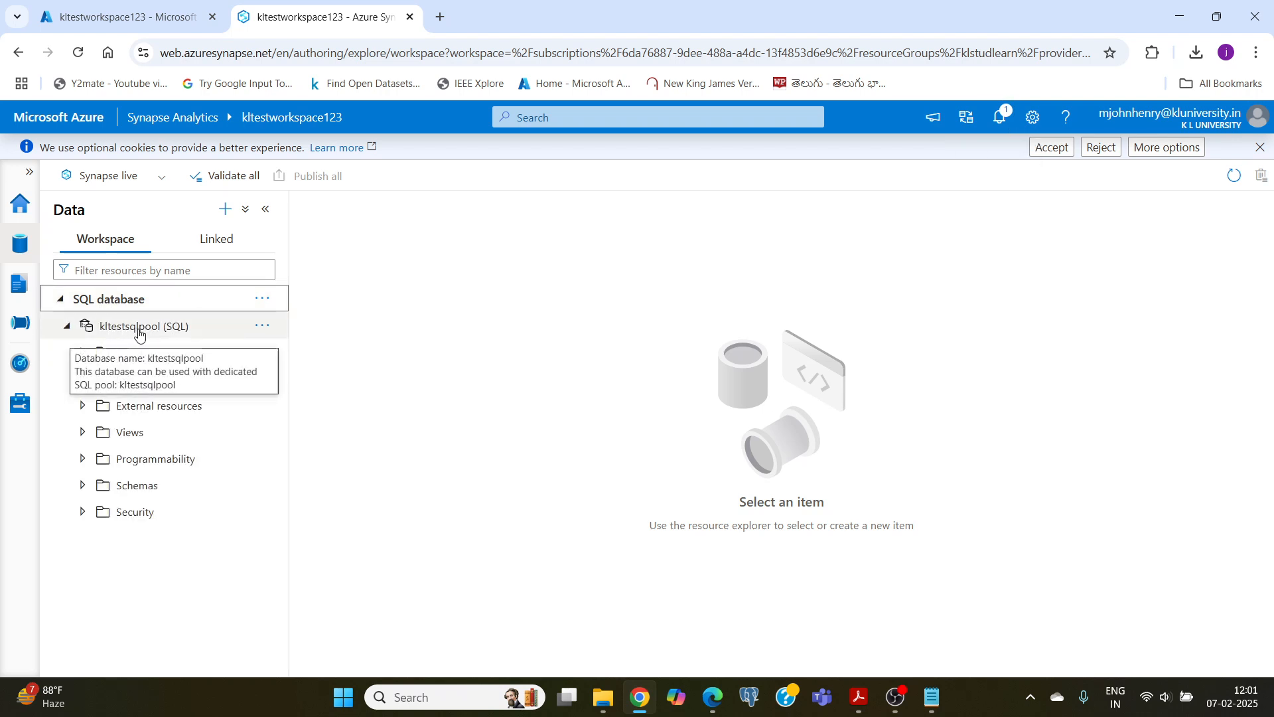
{"action": "left_click", "coordinate": [139, 329]}
{"action": "left_click", "coordinate": [134, 327]}
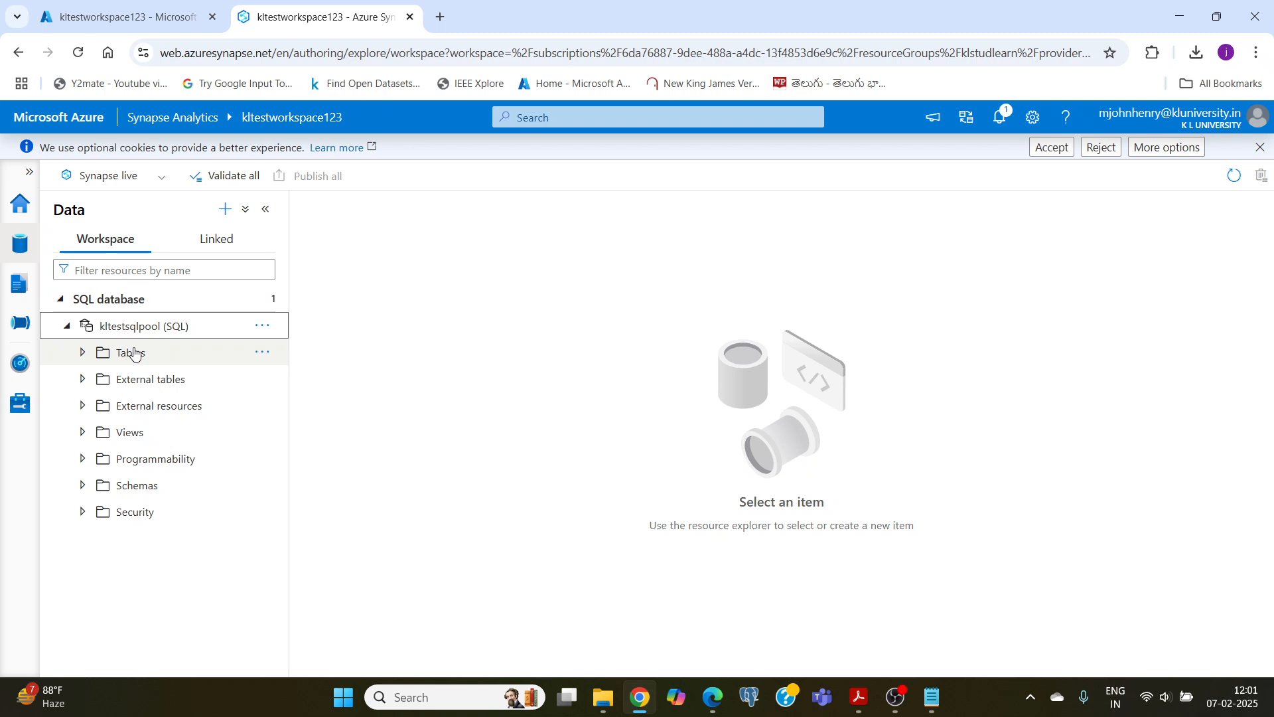
{"action": "left_click", "coordinate": [257, 354]}
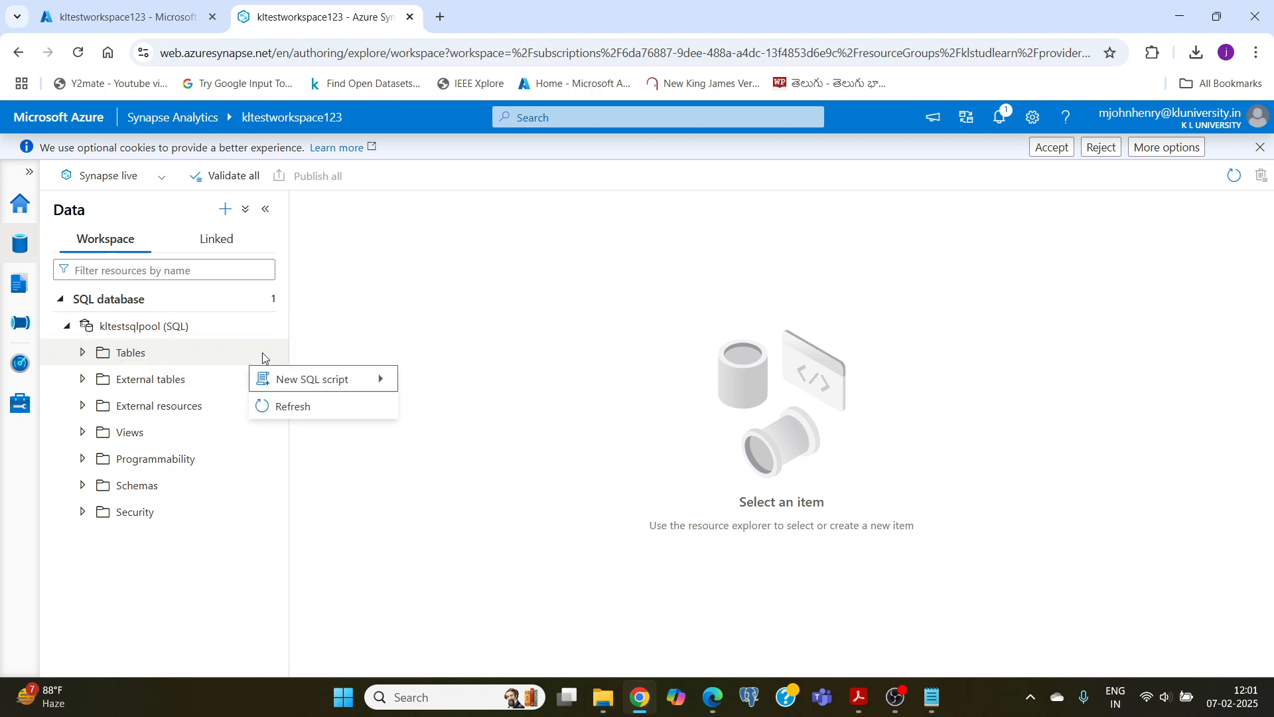
{"action": "mouse_move", "coordinate": [283, 376]}
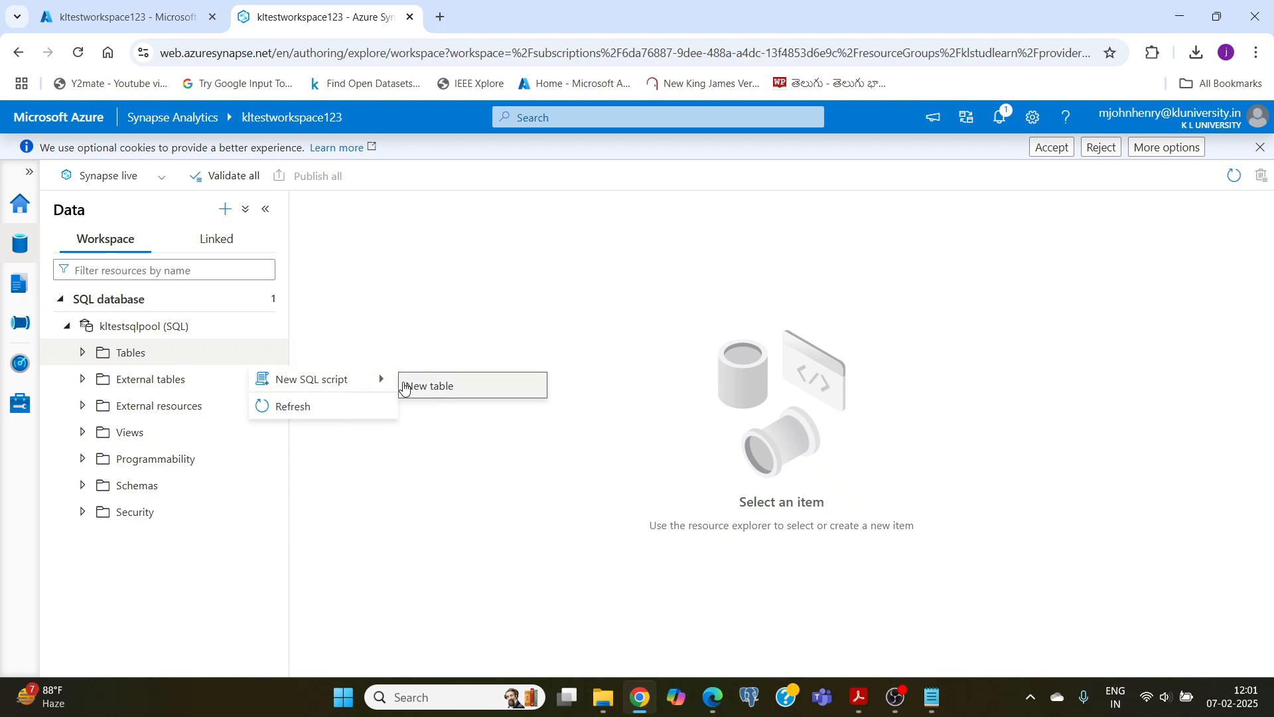
{"action": "left_click", "coordinate": [441, 385]}
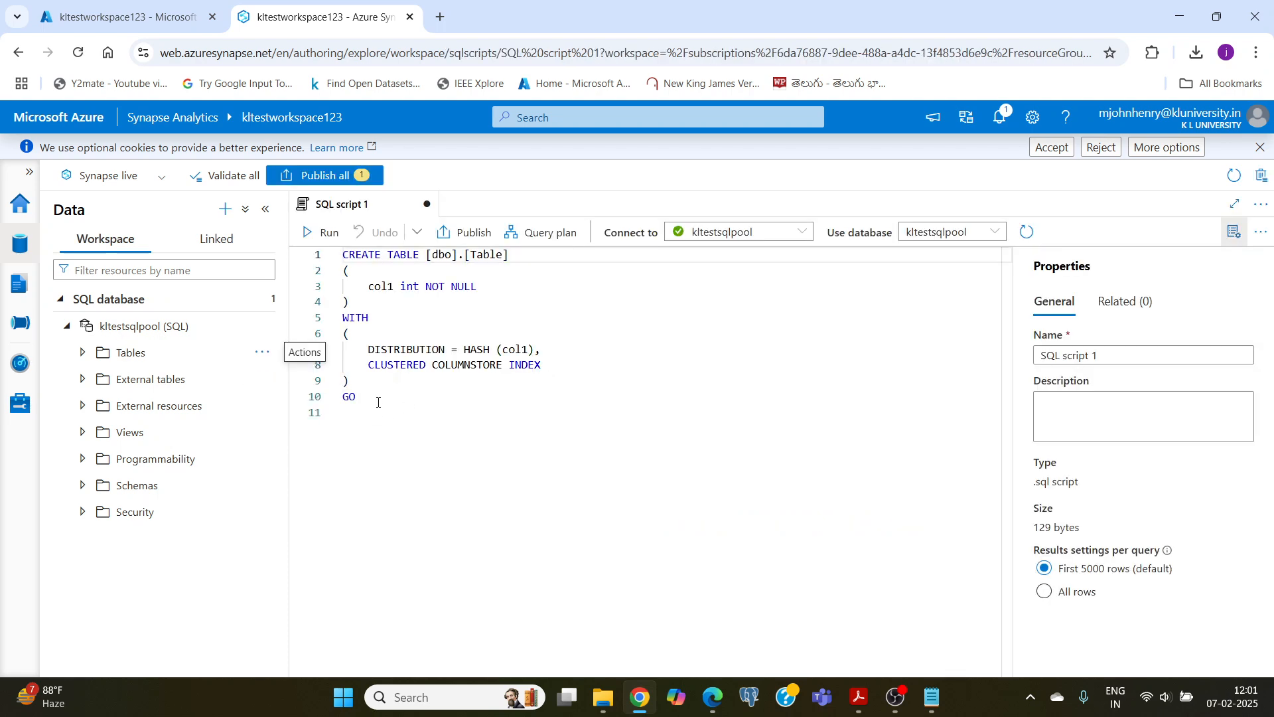
{"action": "left_click_drag", "start_coordinate": [379, 403], "coordinate": [327, 264]}
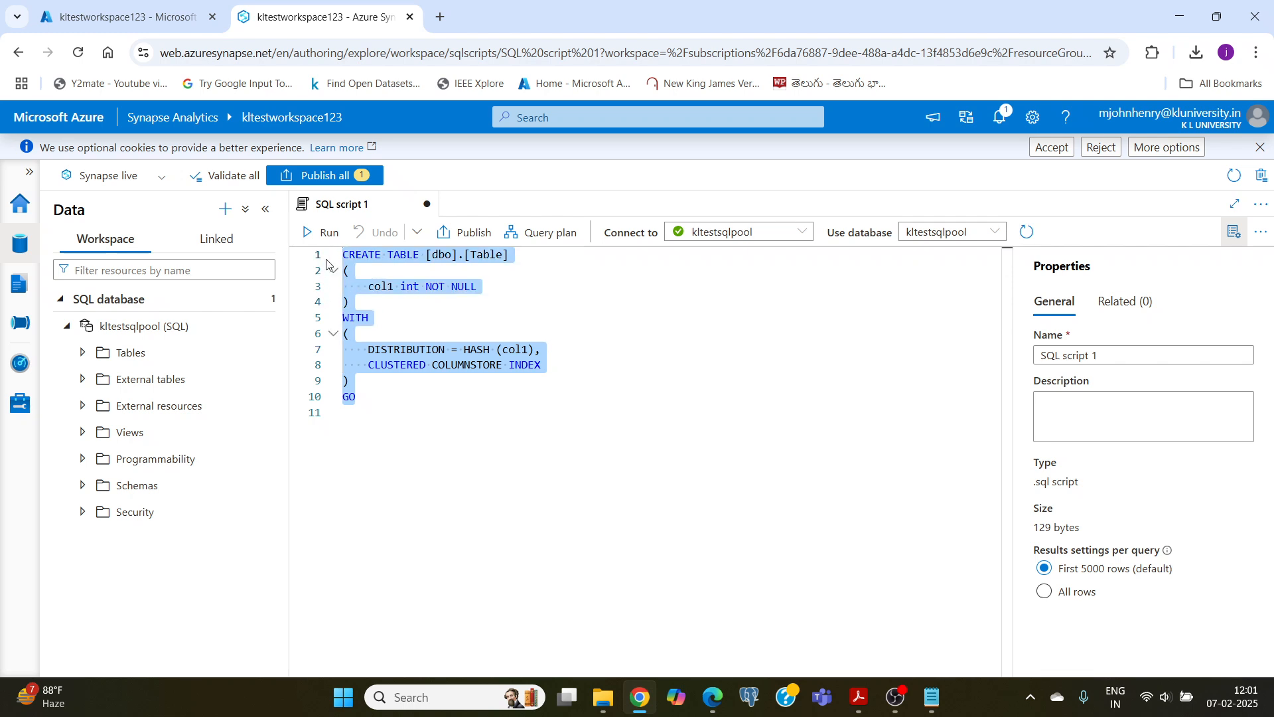
{"action": "key", "text": "BackSpace"}
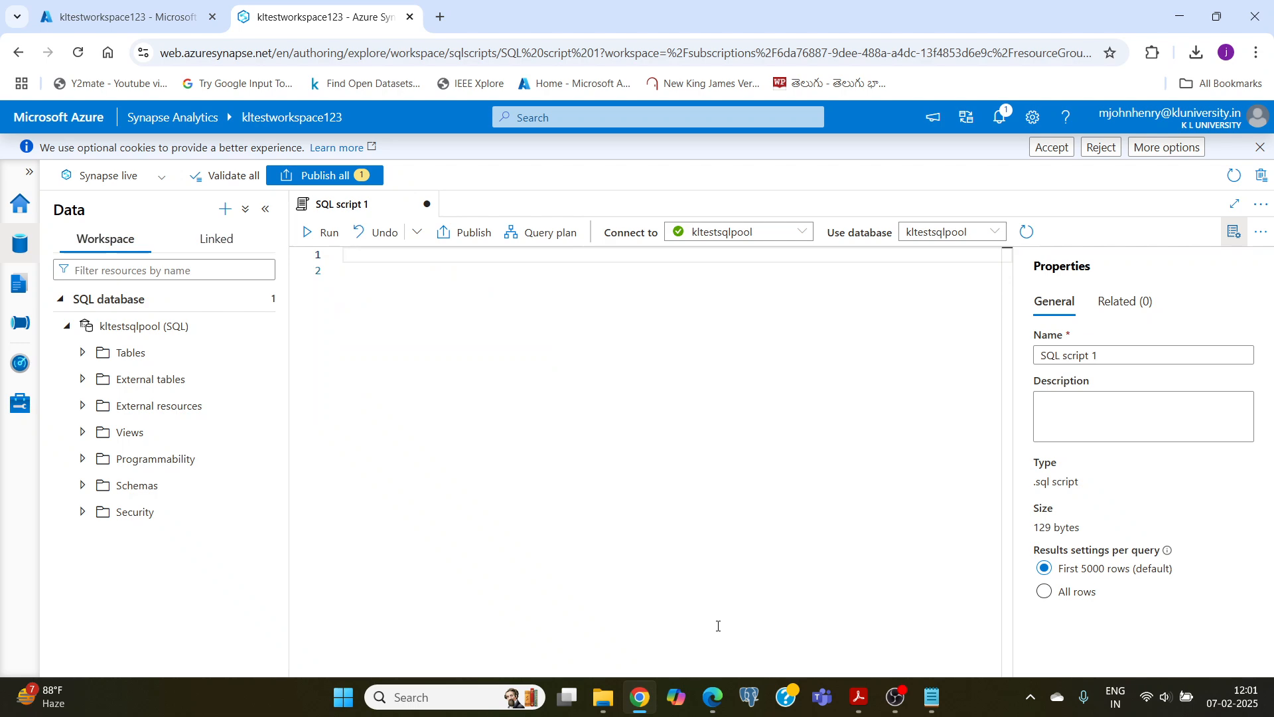
Step: Open the skill 5 problem 2 spreadsheet from the Desktop folder and review its ID, Name, Age and Salary headers
{"action": "mouse_move", "coordinate": [602, 697]}
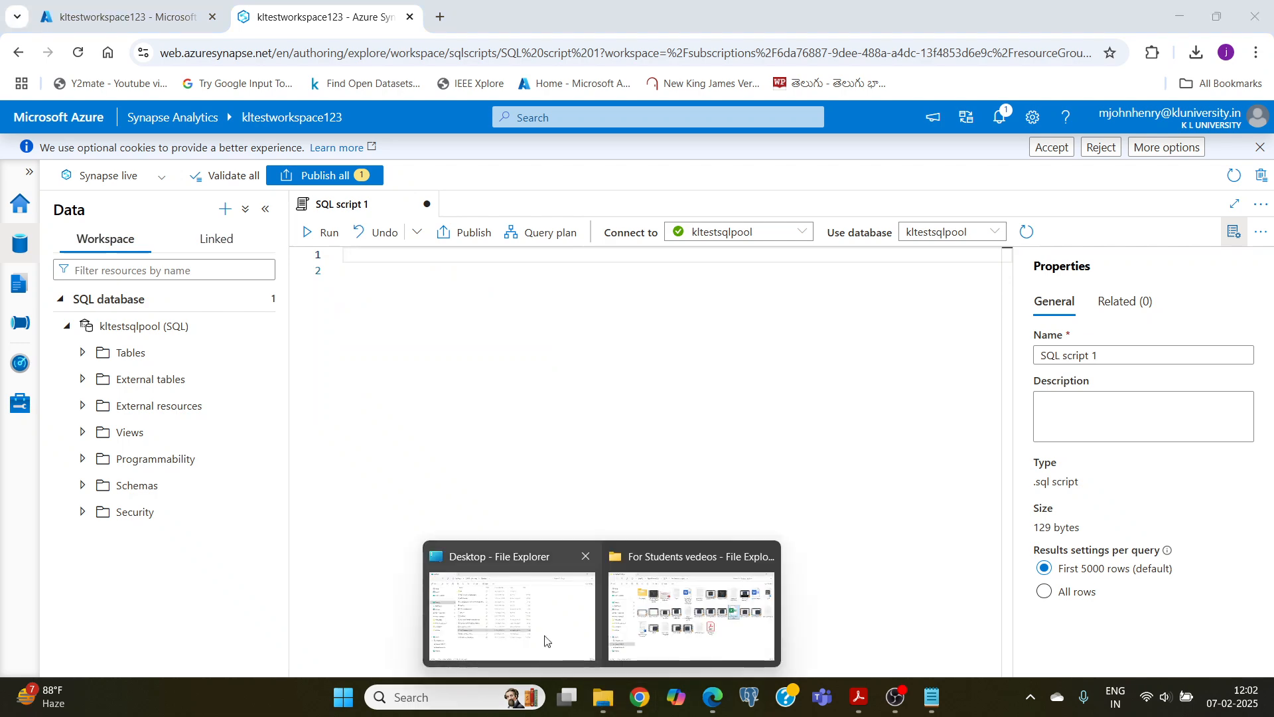
{"action": "left_click", "coordinate": [517, 614]}
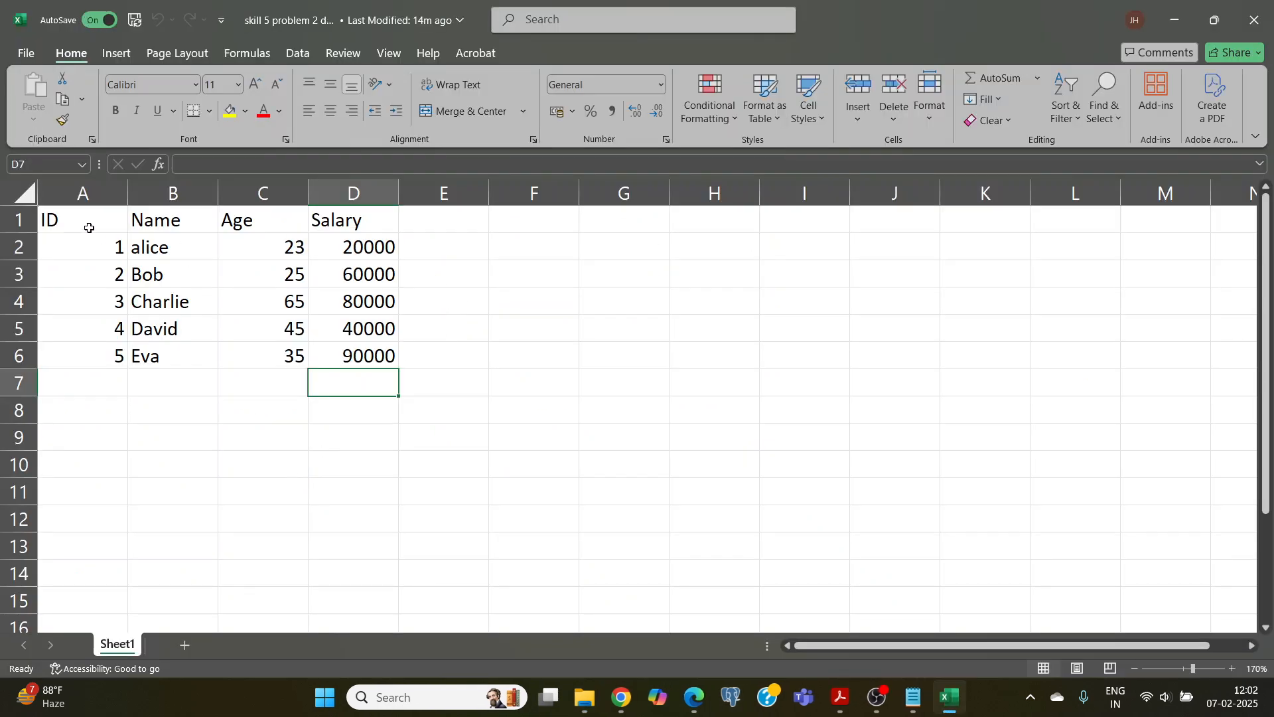
{"action": "left_click_drag", "start_coordinate": [89, 227], "coordinate": [355, 225]}
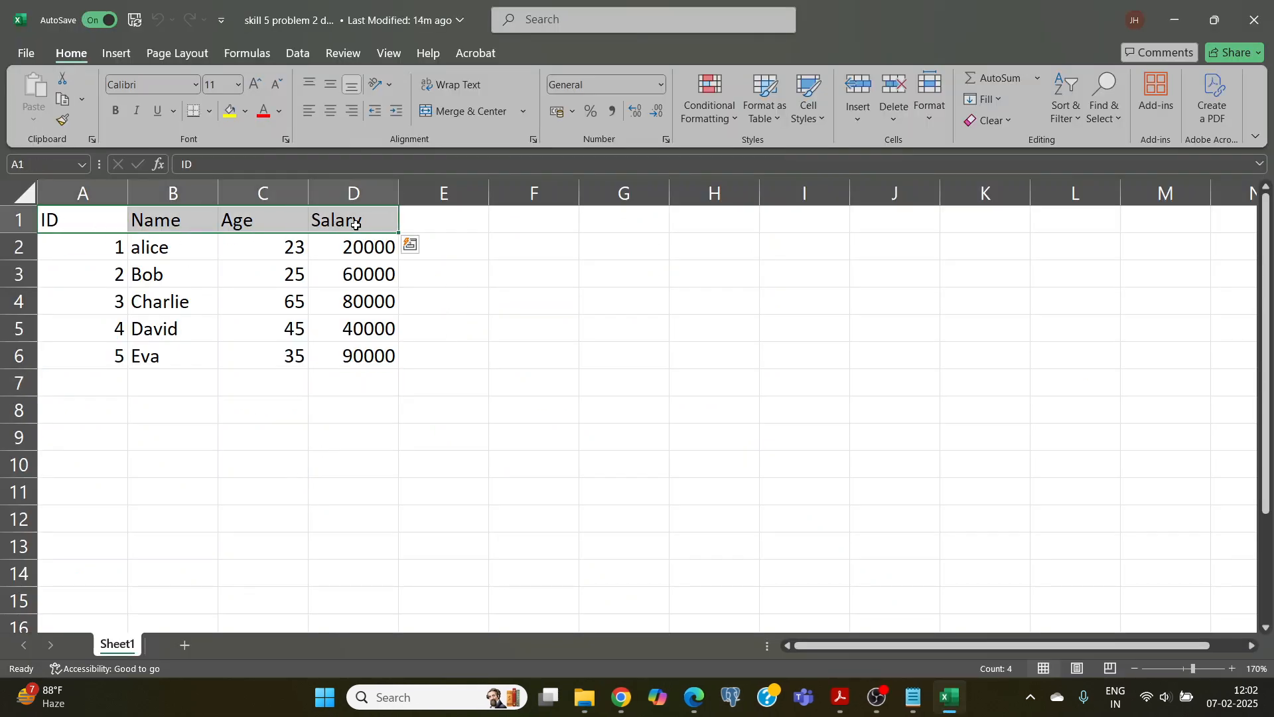
Step: Copy the create table employees query from skill 5 problem query.txt into SQL script 1 in Synapse Studio and run it on kltestsqlpool
{"action": "mouse_move", "coordinate": [916, 711]}
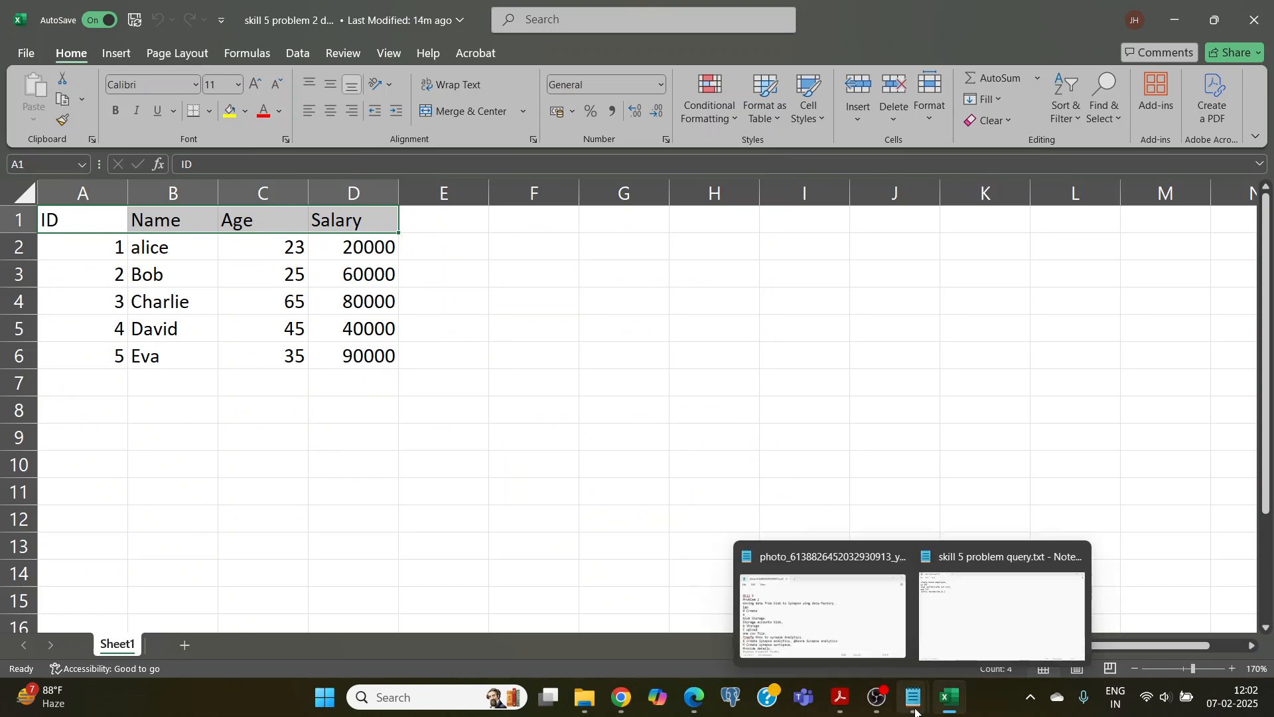
{"action": "left_click", "coordinate": [1002, 614]}
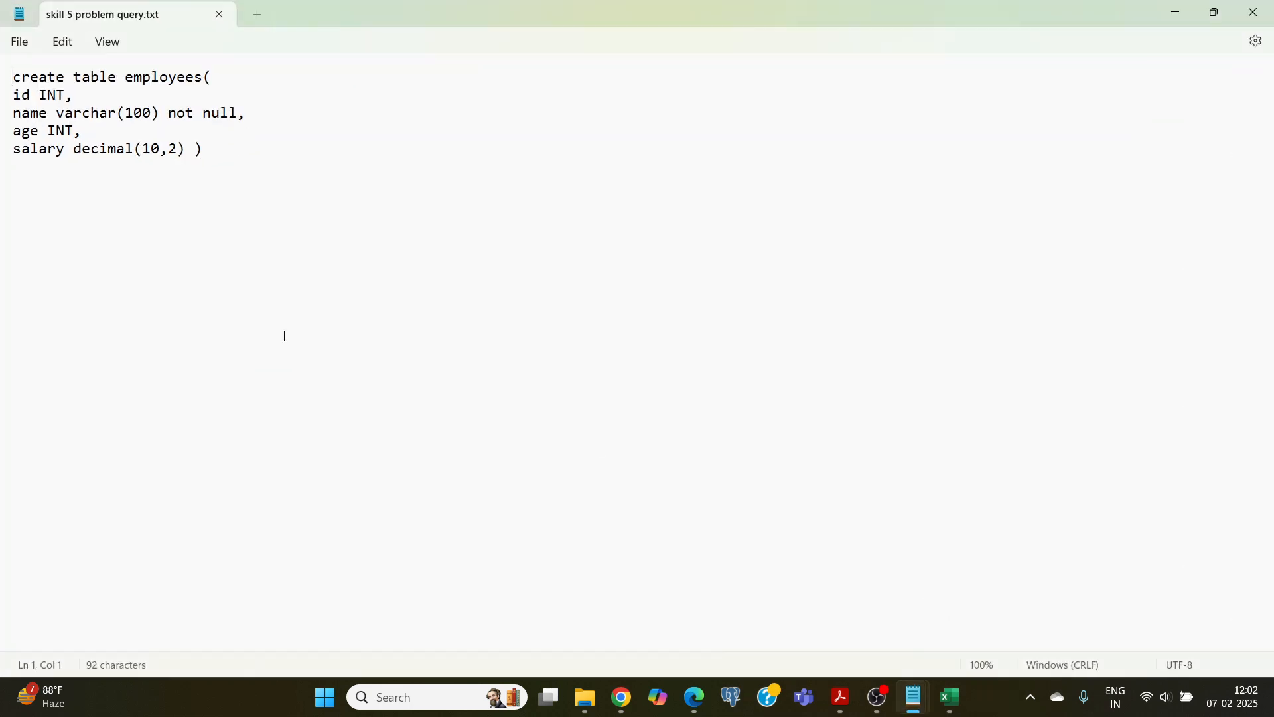
{"action": "left_click_drag", "start_coordinate": [220, 151], "coordinate": [5, 78]}
{"action": "key", "text": "ctrl+c"}
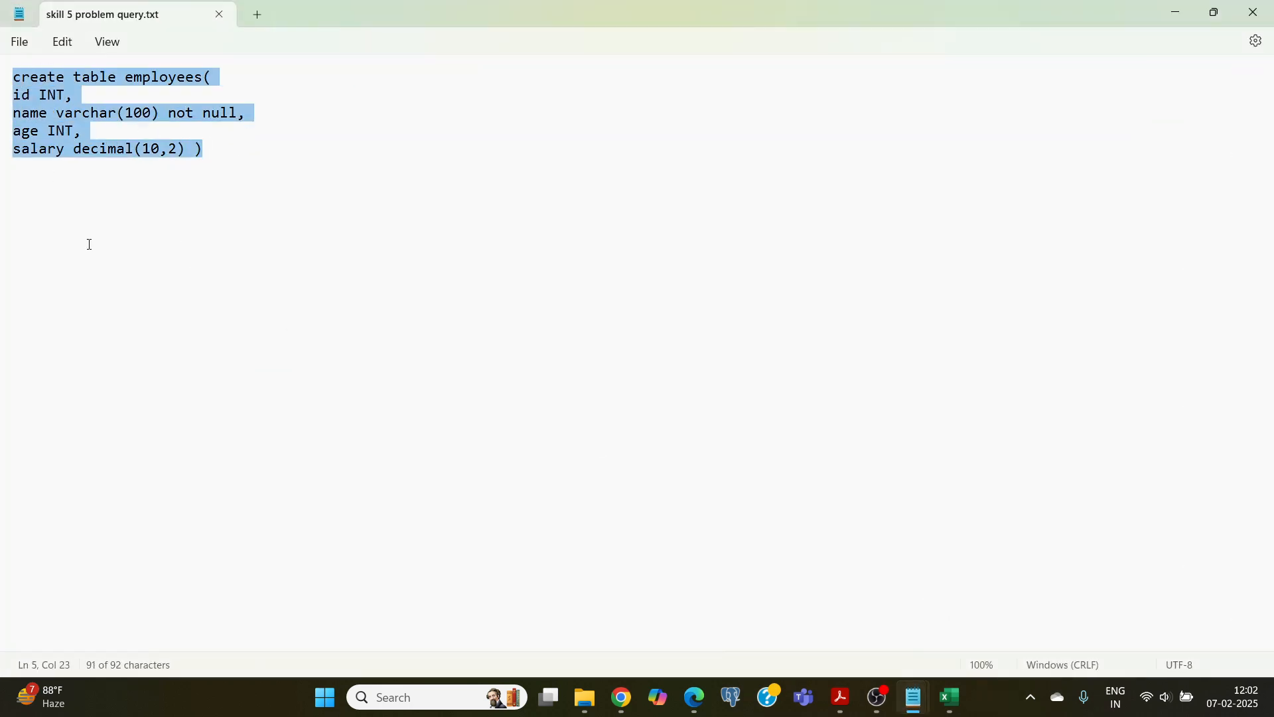
{"action": "left_click", "coordinate": [621, 697]}
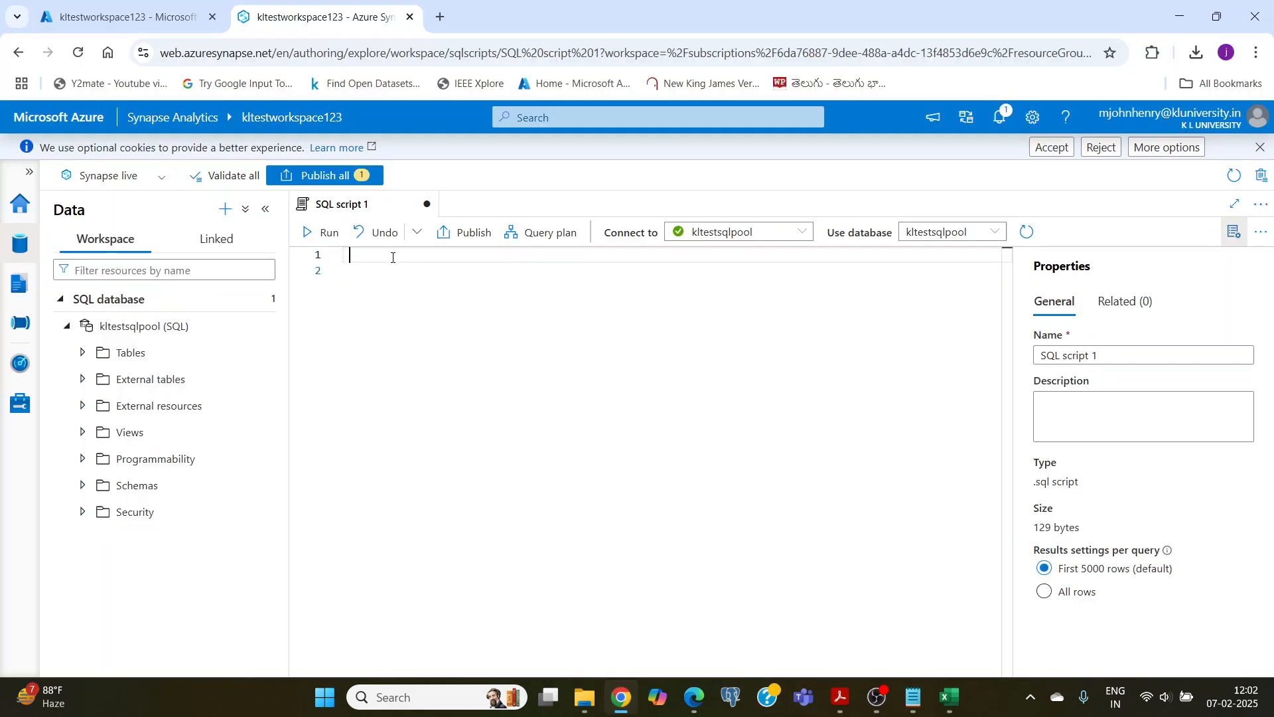
{"action": "key", "text": "ctrl+v"}
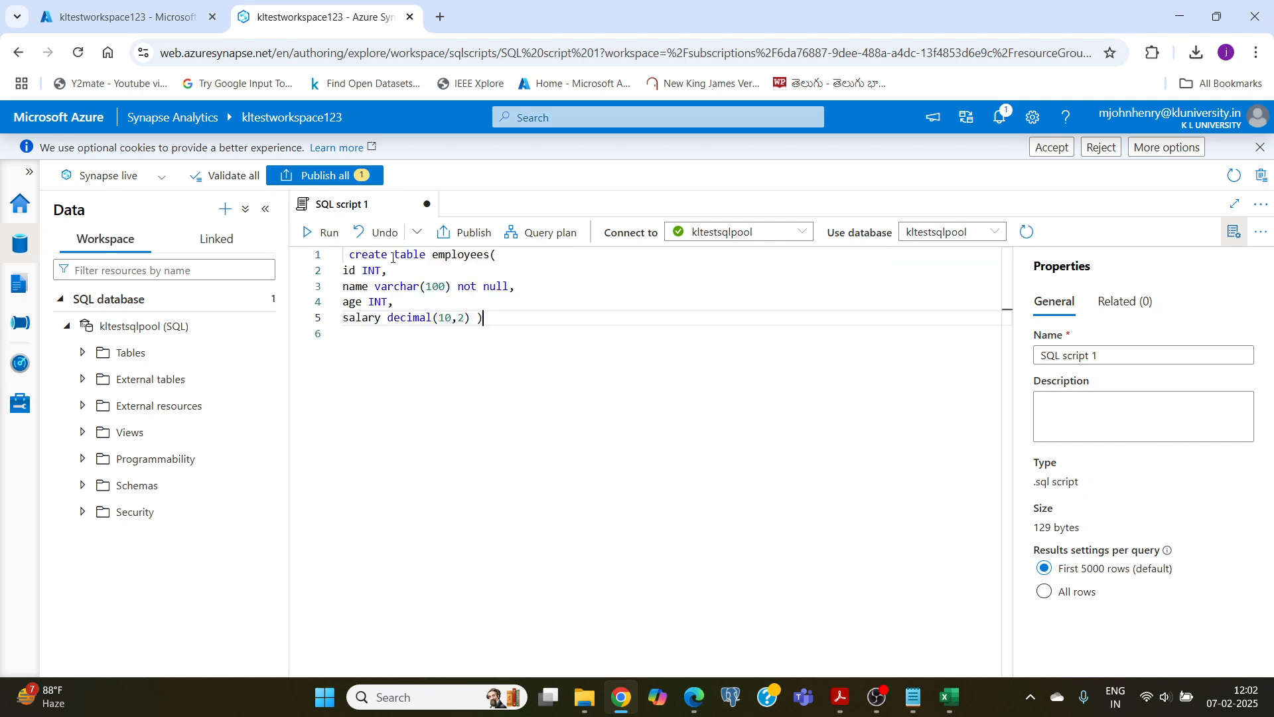
{"action": "left_click", "coordinate": [326, 236]}
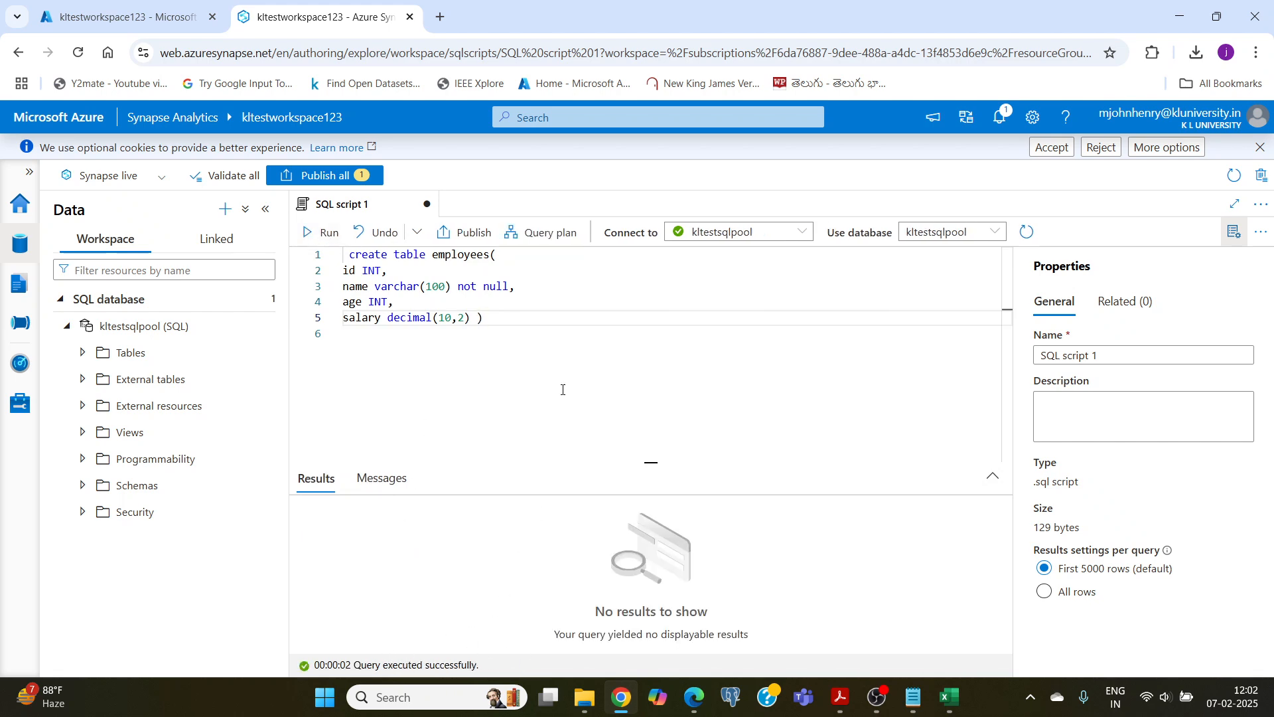
Step: Inspect the dbo.employees table under kltestsqlpool's tables and review the employee data rows in the Excel spreadsheet
{"action": "left_click", "coordinate": [82, 353]}
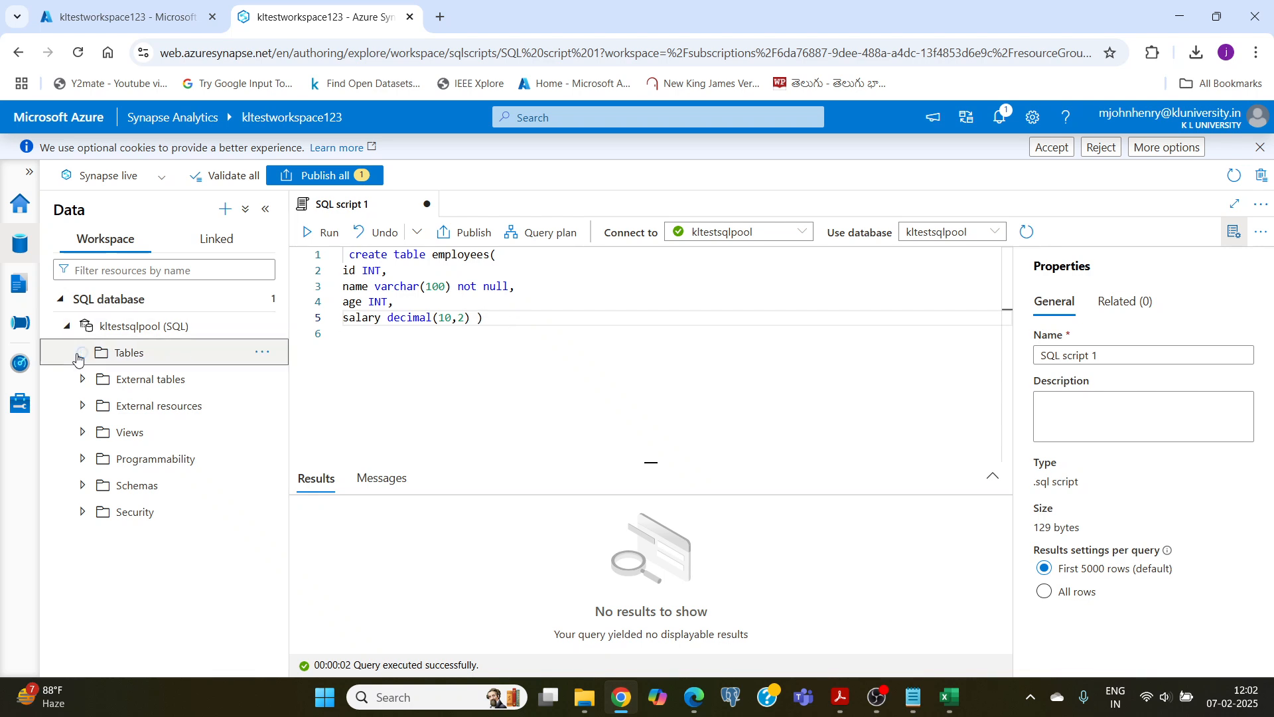
{"action": "left_click", "coordinate": [100, 379]}
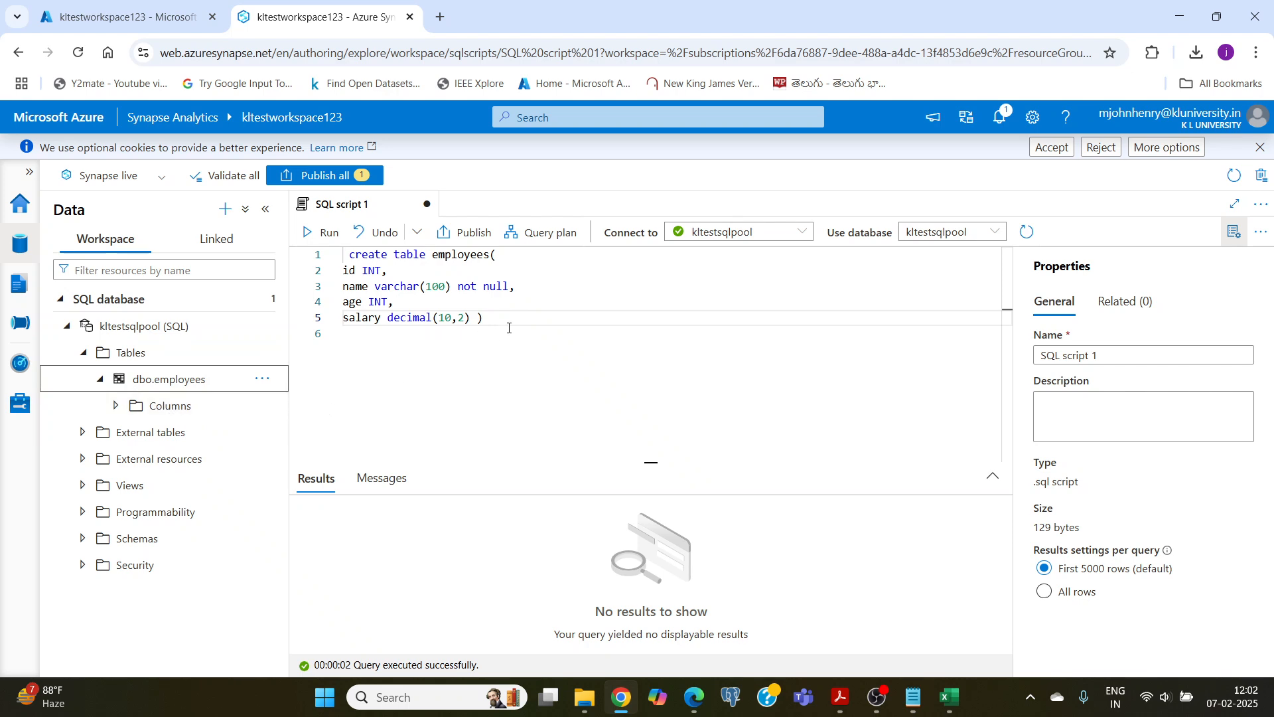
{"action": "left_click", "coordinate": [947, 695]}
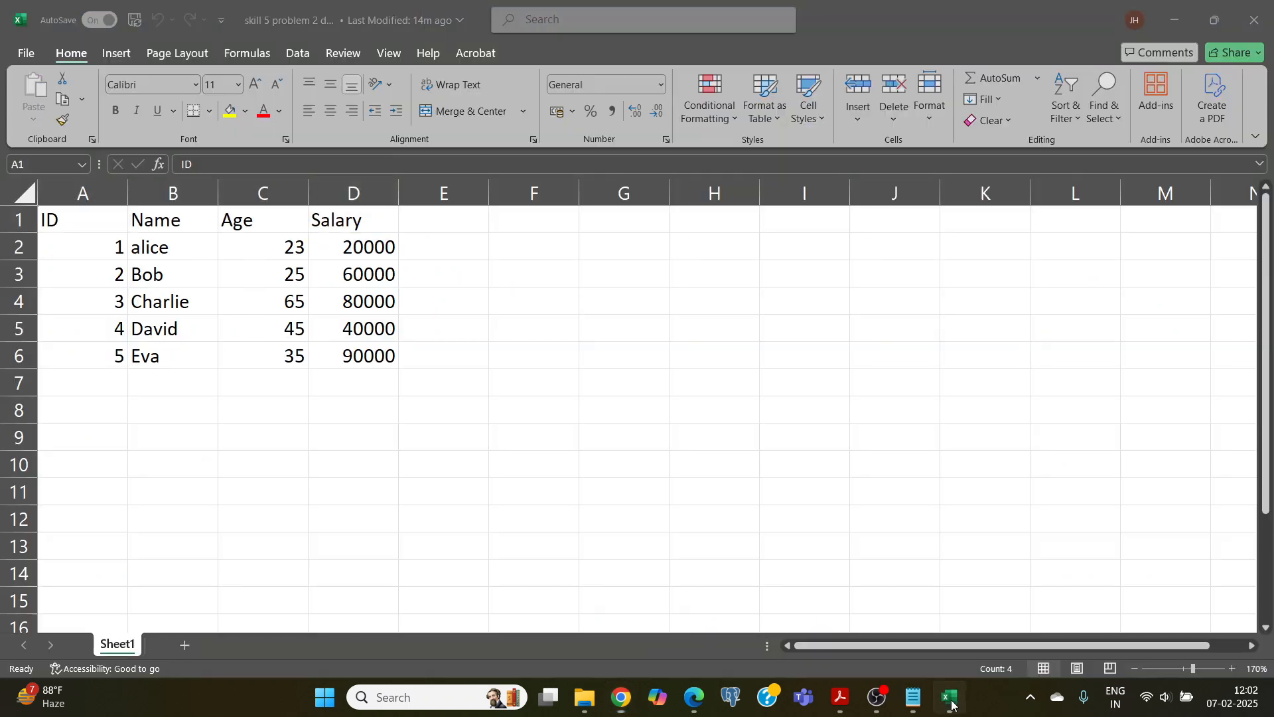
{"action": "left_click_drag", "start_coordinate": [162, 250], "coordinate": [379, 355]}
{"action": "left_click", "coordinate": [546, 407]}
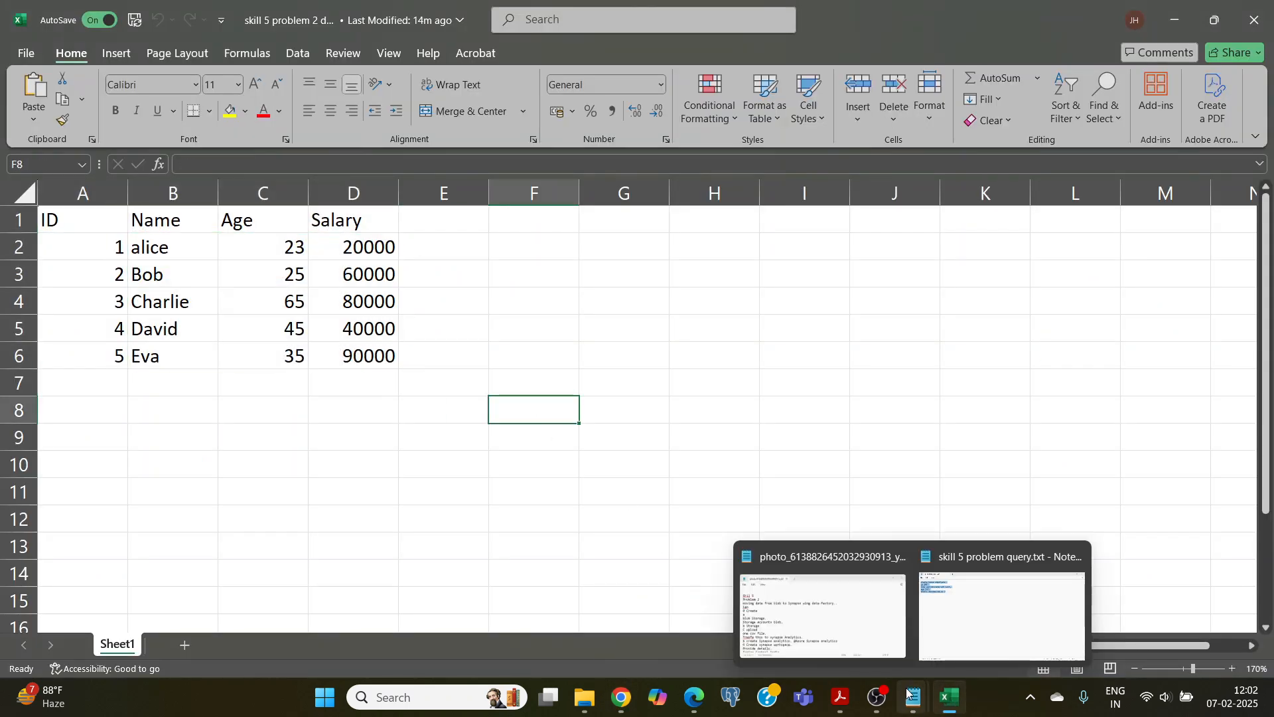
{"action": "left_click", "coordinate": [621, 696]}
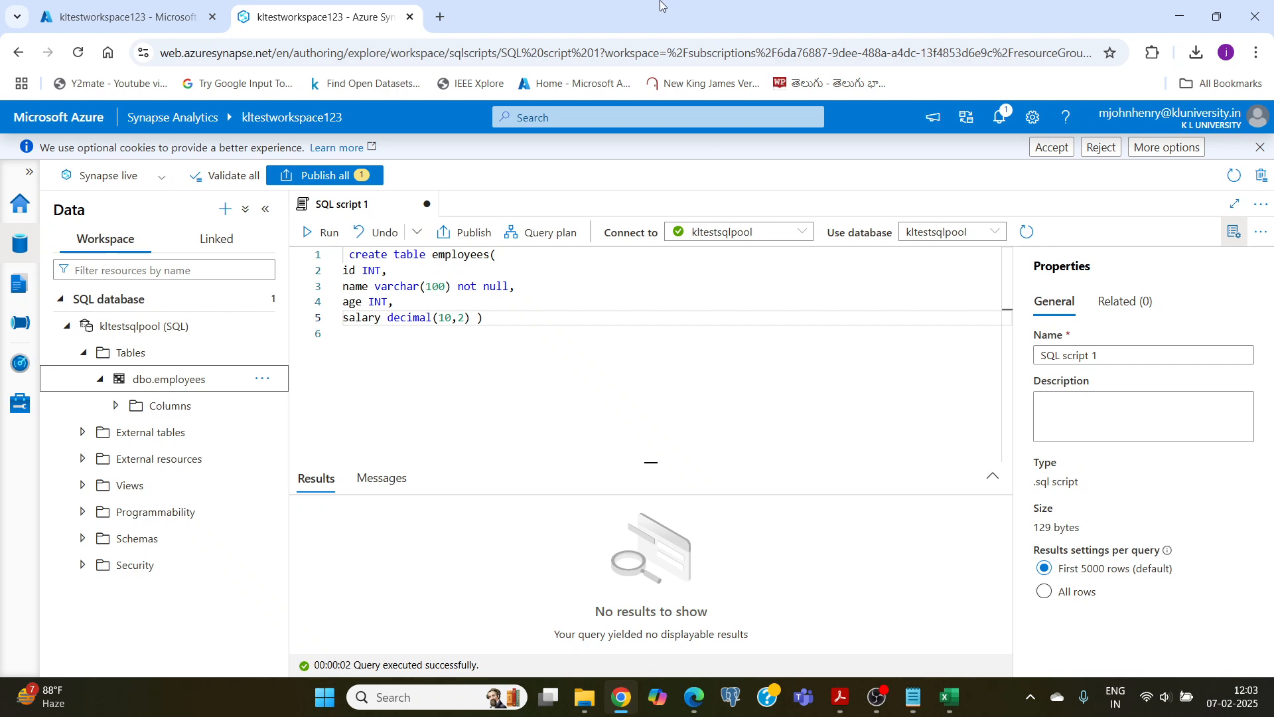
Step: Switch from Synapse Studio to the Azure portal and return to its home page
{"action": "left_click", "coordinate": [148, 20]}
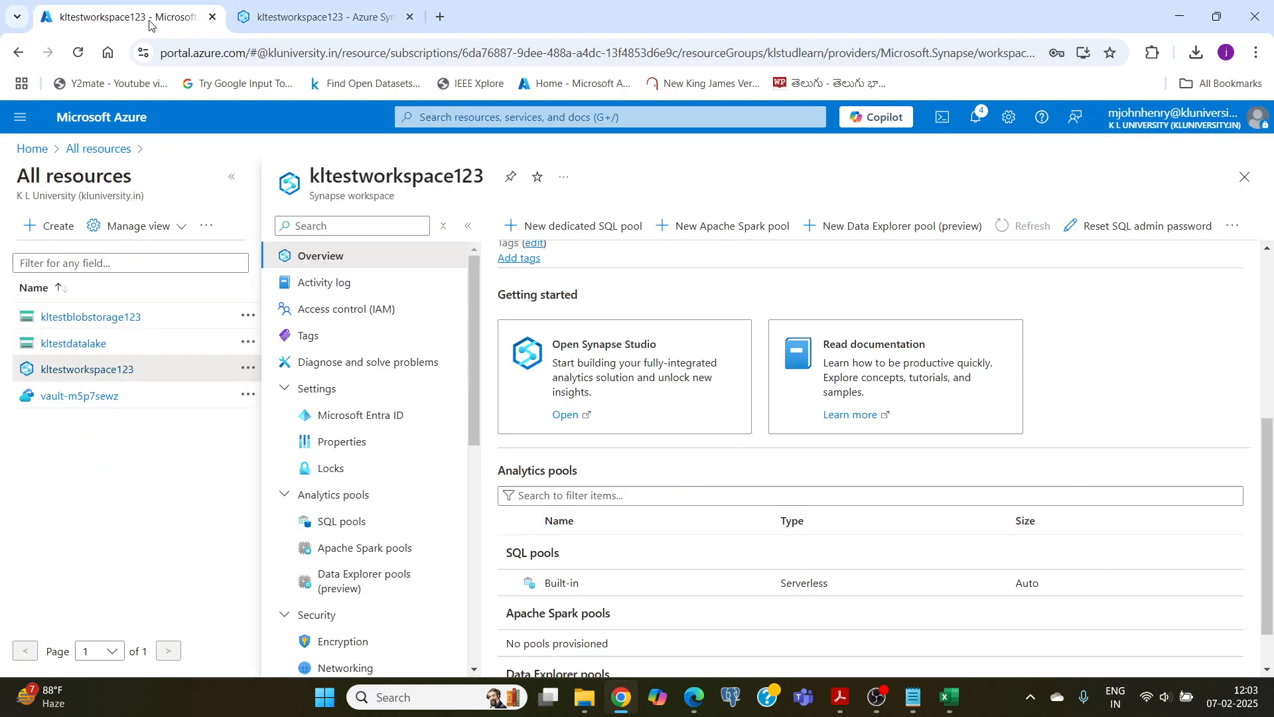
{"action": "left_click", "coordinate": [111, 118]}
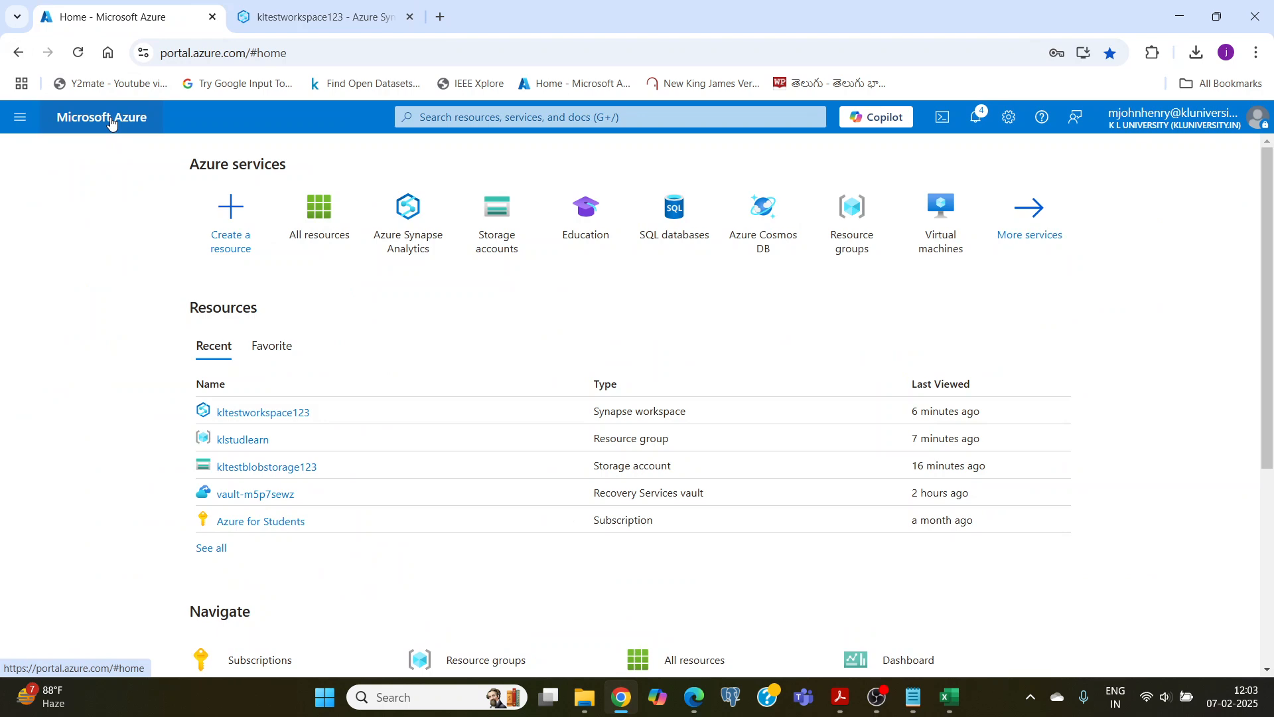
{"action": "left_click", "coordinate": [319, 16]}
{"action": "left_click", "coordinate": [141, 20]}
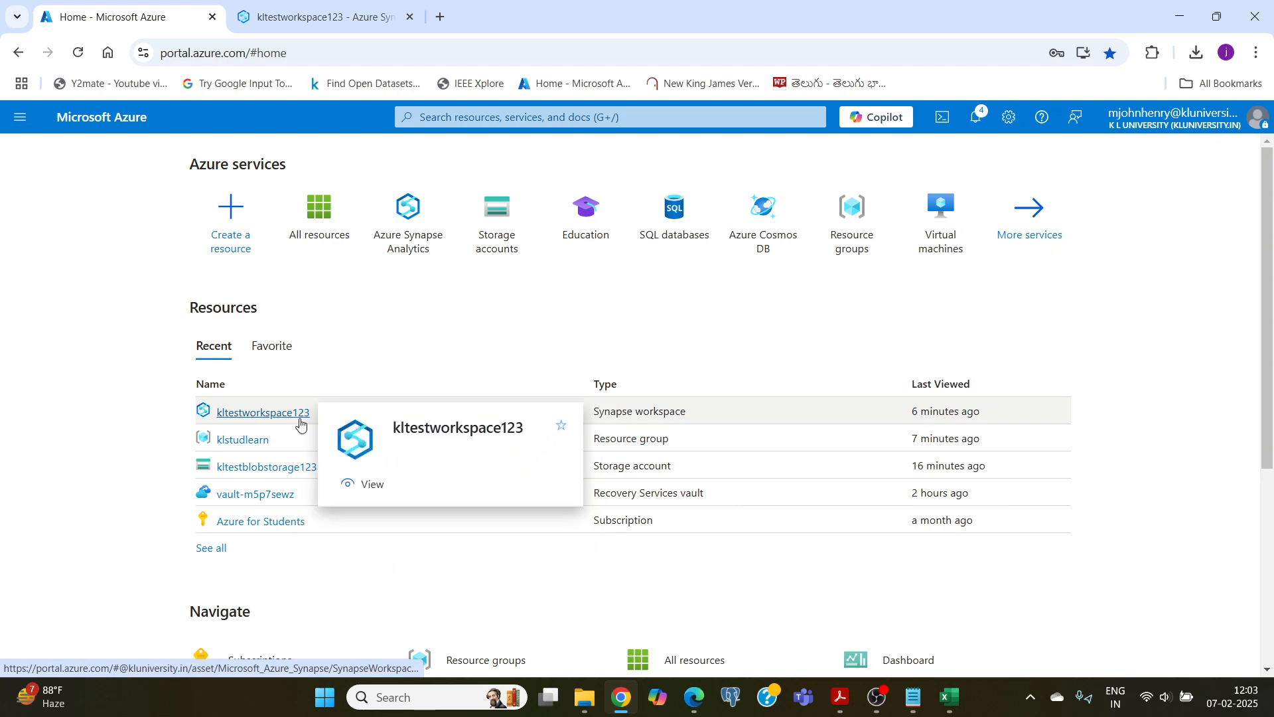
Step: Search the Azure portal for data and open the Data factories service
{"action": "left_click", "coordinate": [436, 116]}
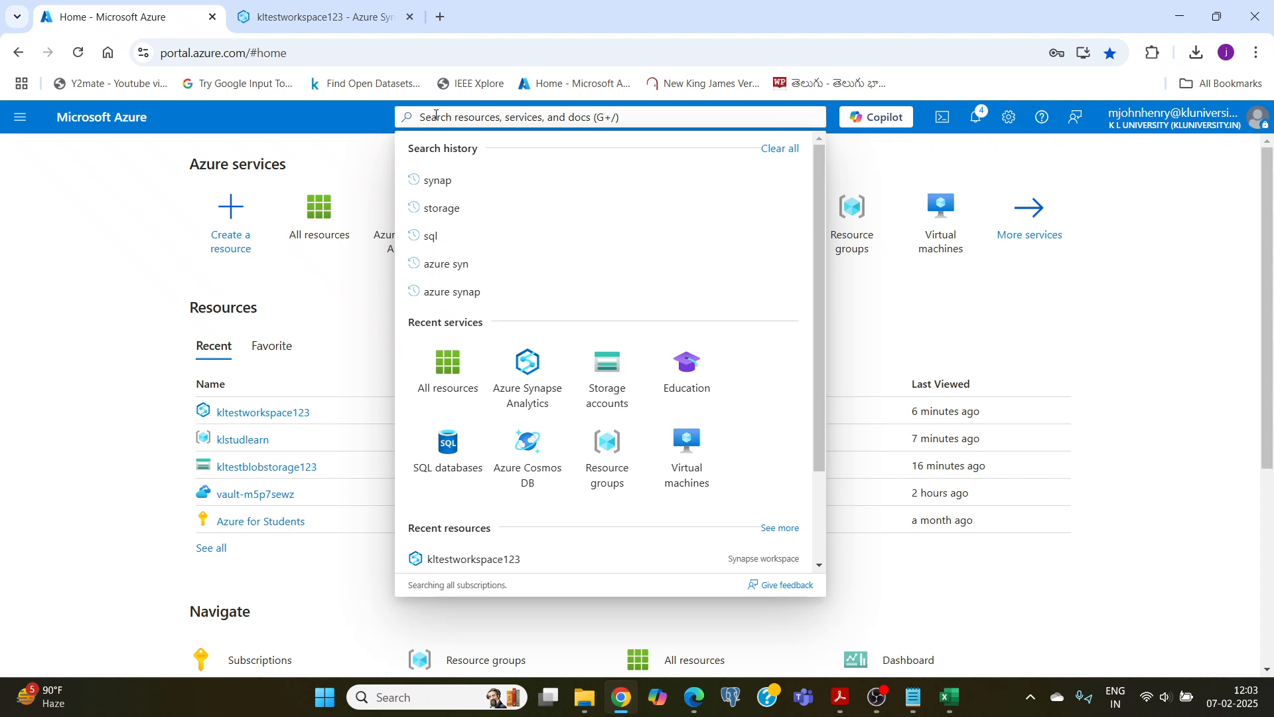
{"action": "type", "text": "a"}
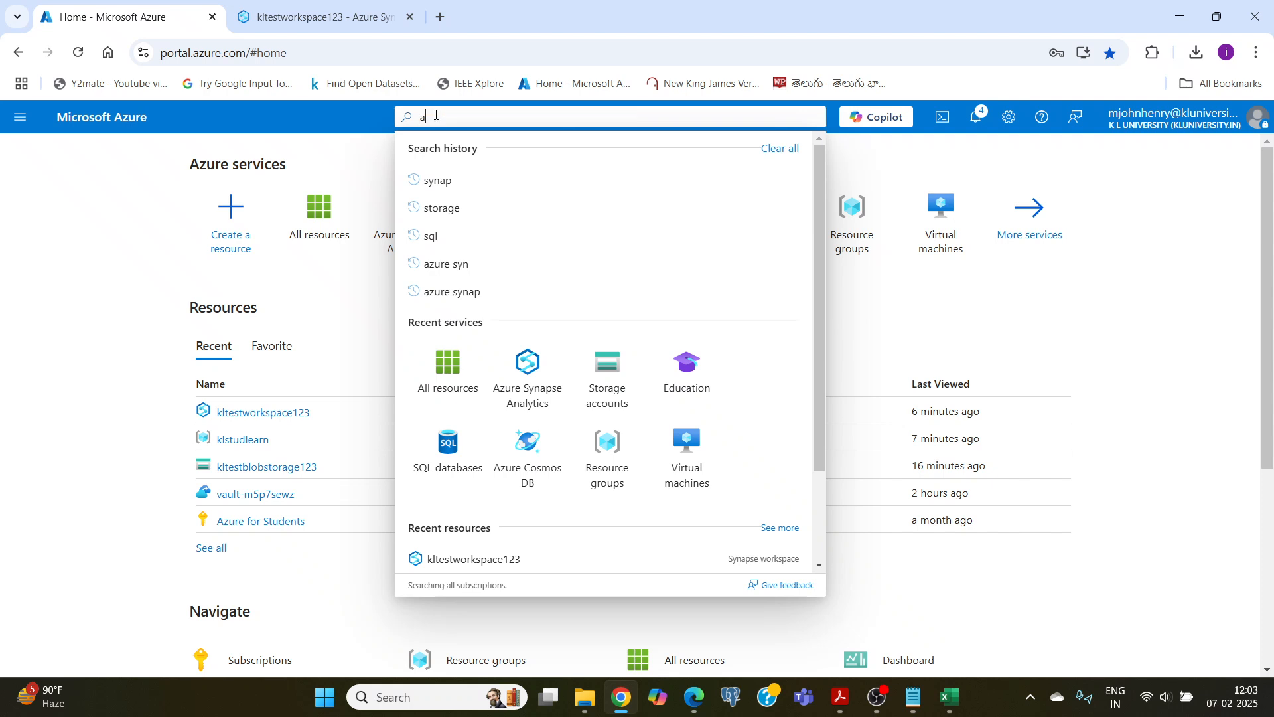
{"action": "type", "text": "zure data"}
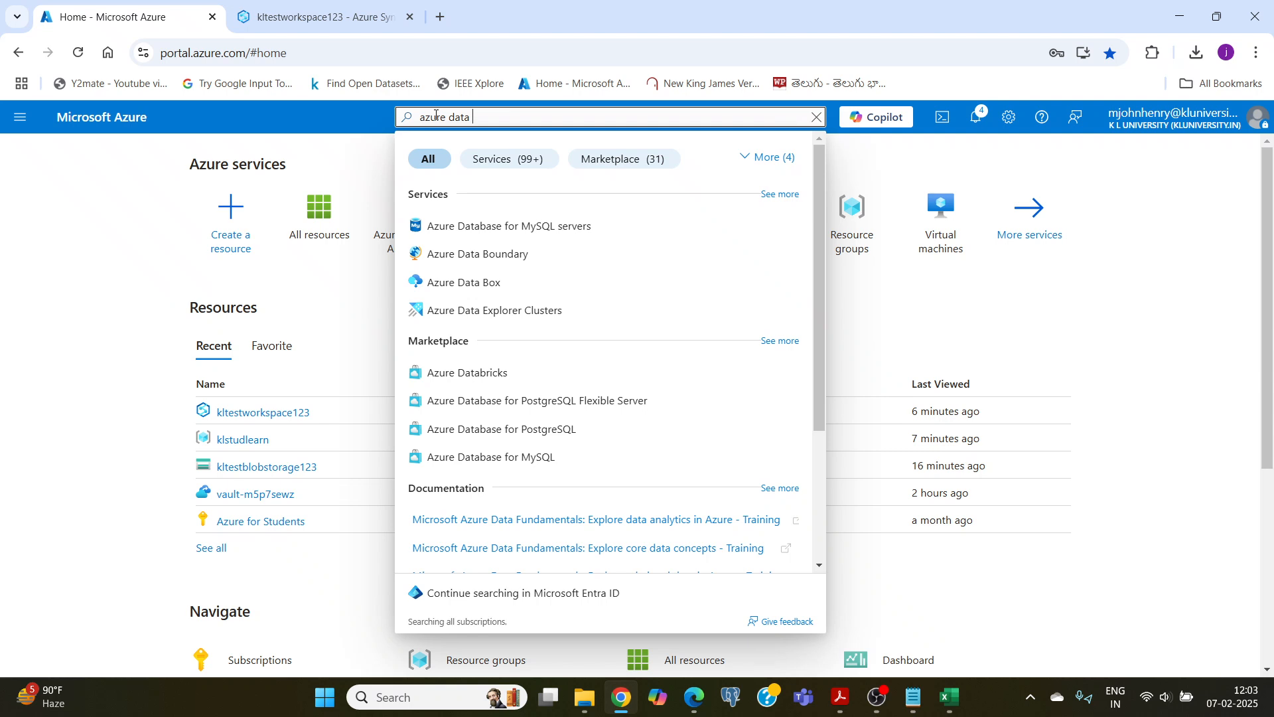
{"action": "type", "text": " f"}
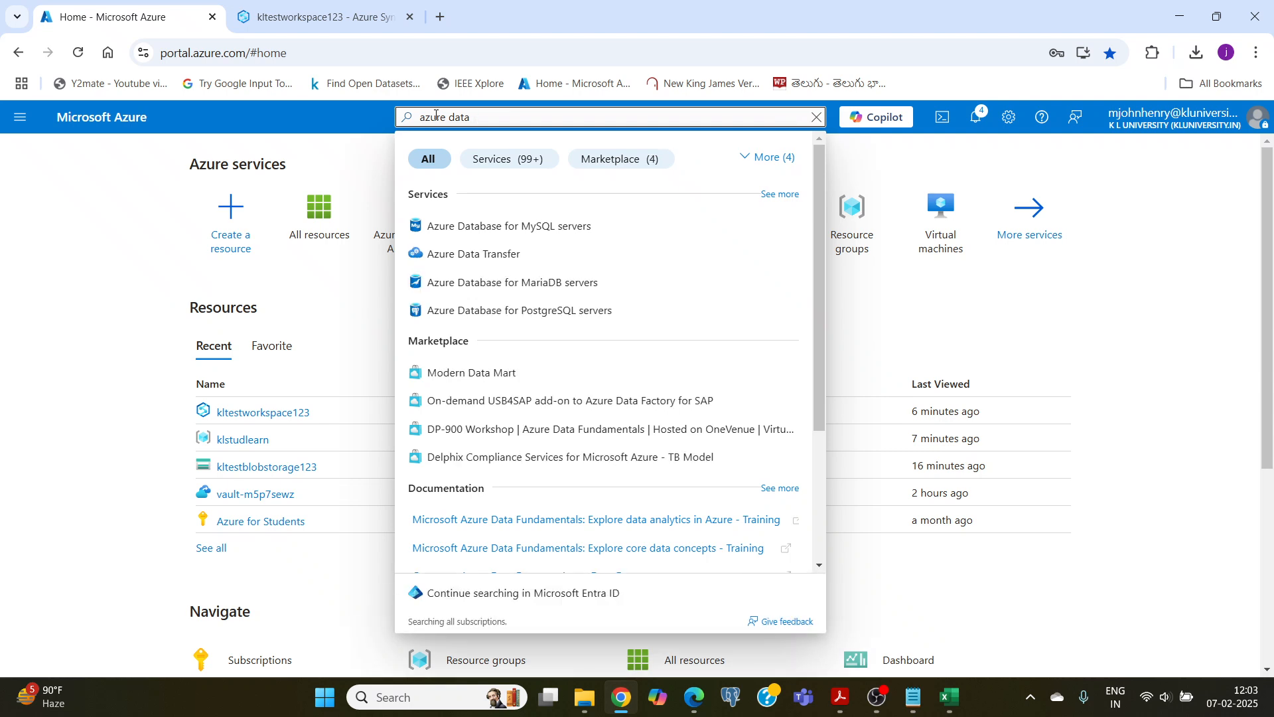
{"action": "key", "text": "BackSpace"}
{"action": "key", "text": "BackSpace"}
{"action": "key", "text": "BackSpace"}
{"action": "key", "text": "BackSpace"}
{"action": "key", "text": "BackSpace"}
{"action": "key", "text": "BackSpace"}
{"action": "key", "text": "BackSpace"}
{"action": "key", "text": "BackSpace"}
{"action": "key", "text": "BackSpace"}
{"action": "key", "text": "BackSpace"}
{"action": "type", "text": "da"}
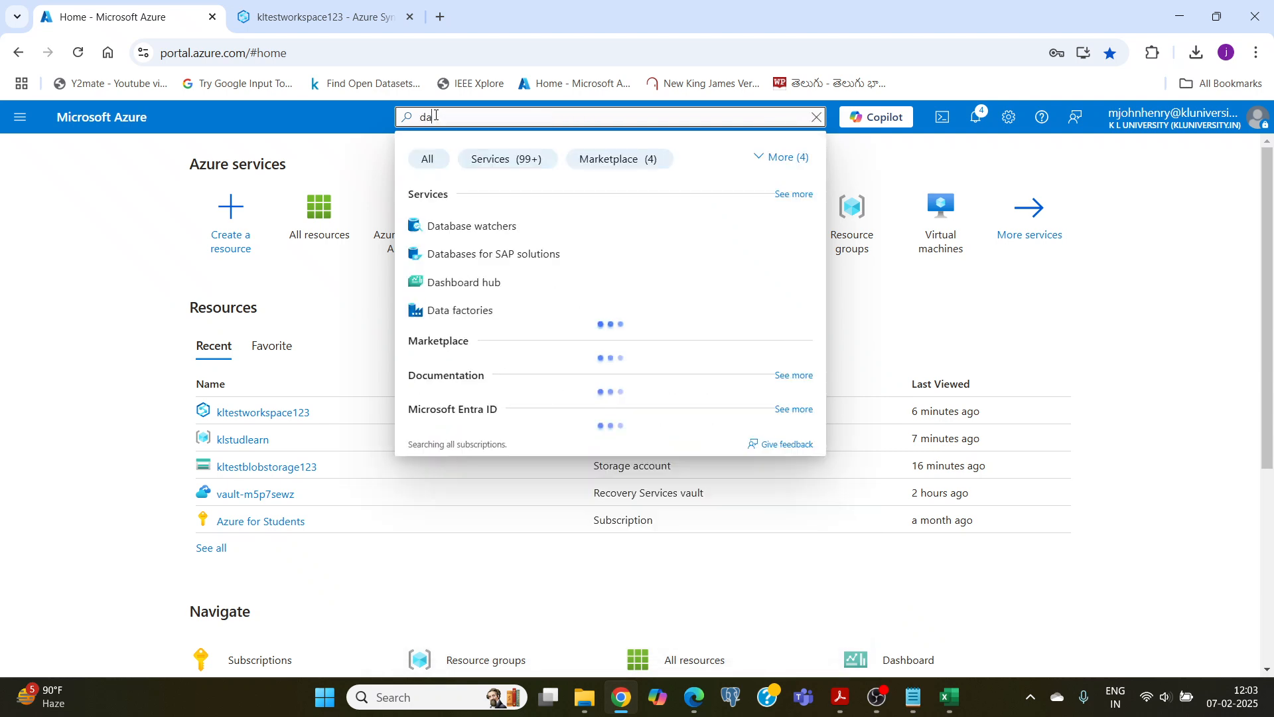
{"action": "type", "text": "ta"}
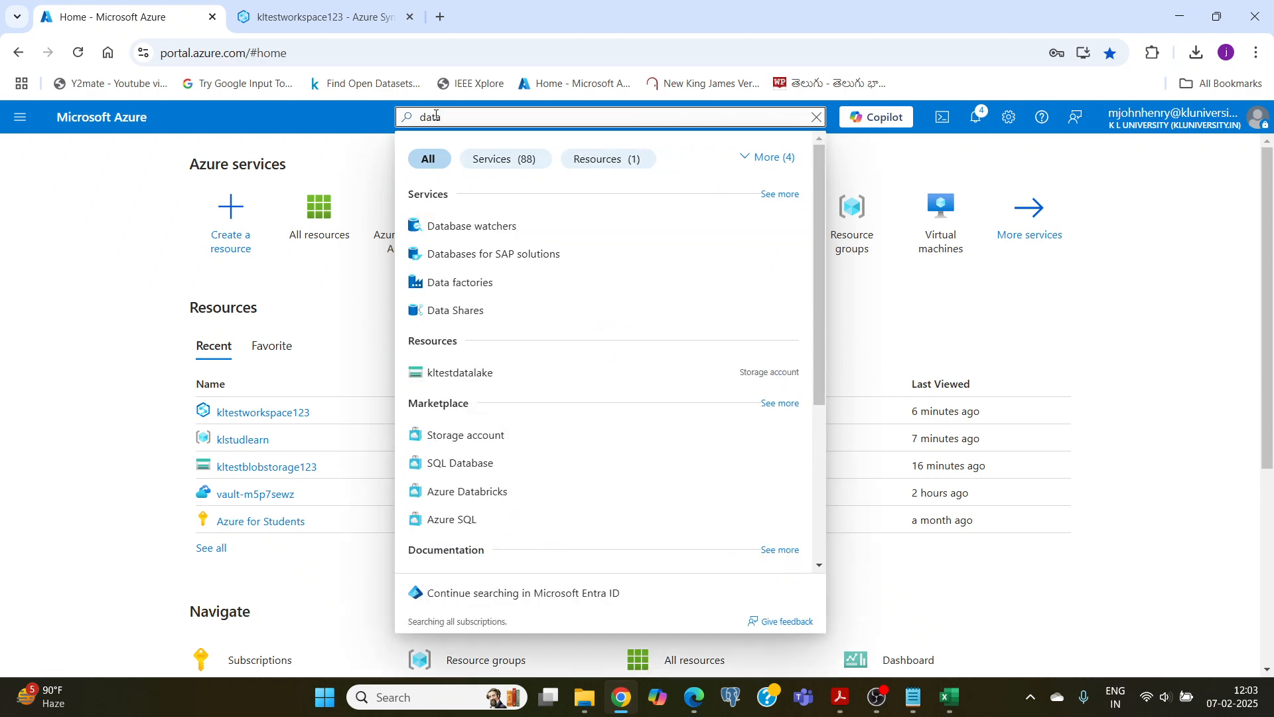
{"action": "left_click", "coordinate": [472, 283]}
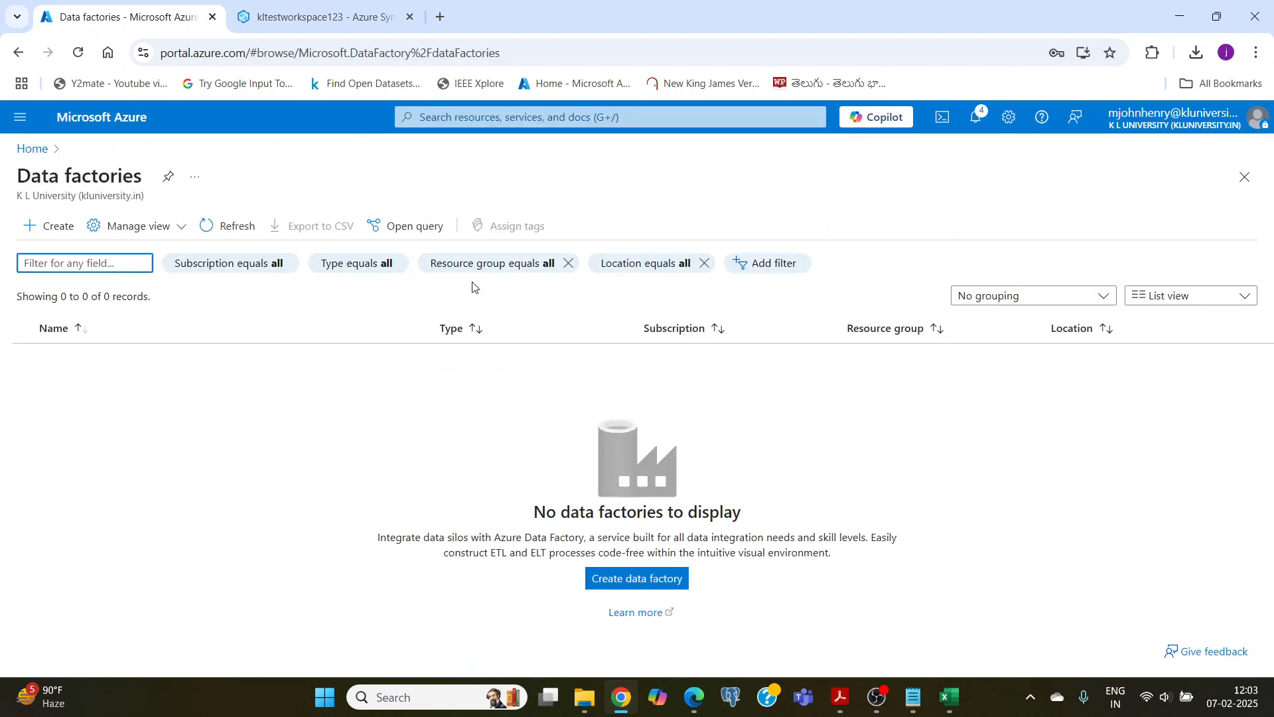
Step: Start creating a data factory in resource group klstudlearn and name it kltestdatafactory123
{"action": "left_click", "coordinate": [49, 230]}
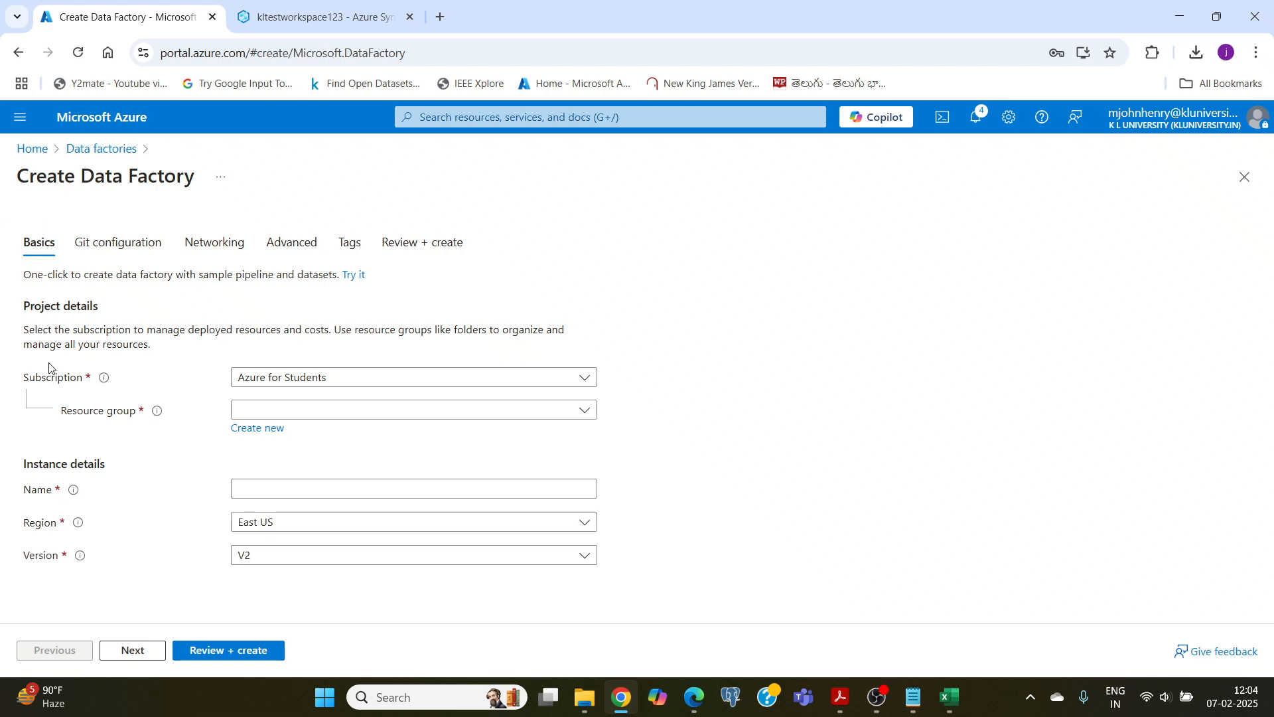
{"action": "left_click", "coordinate": [325, 413]}
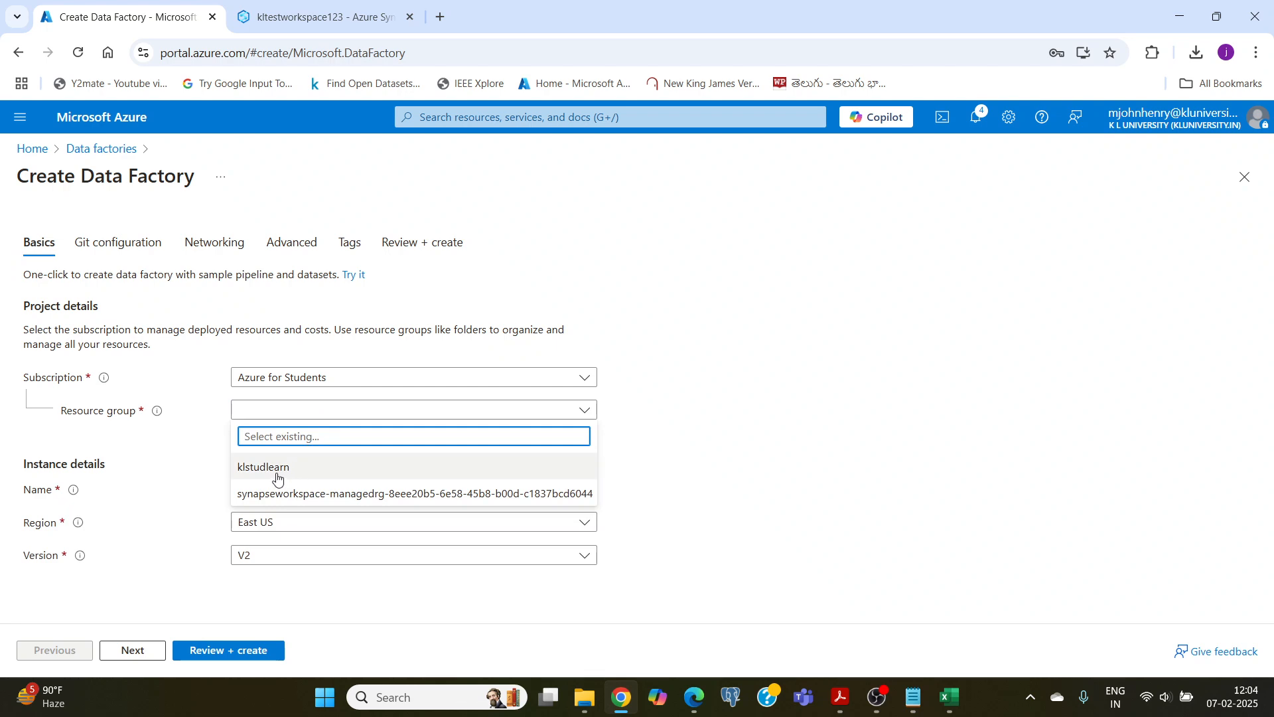
{"action": "left_click", "coordinate": [278, 472]}
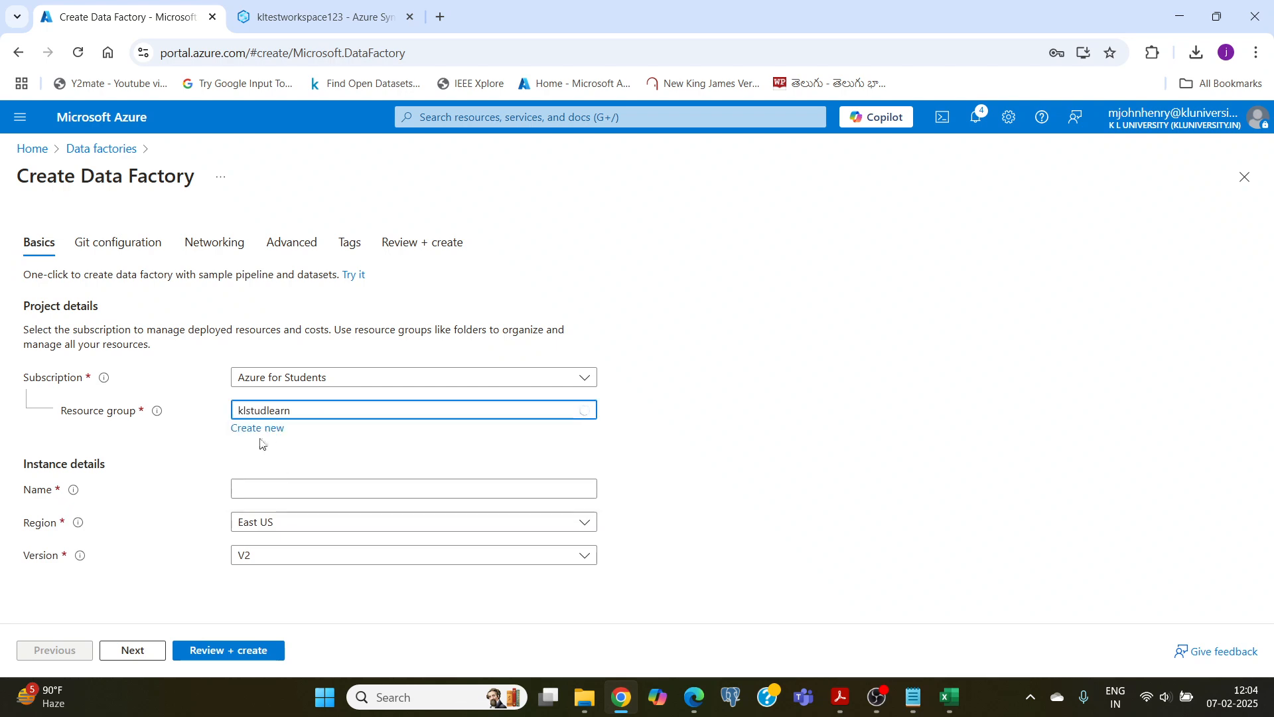
{"action": "left_click", "coordinate": [283, 490]}
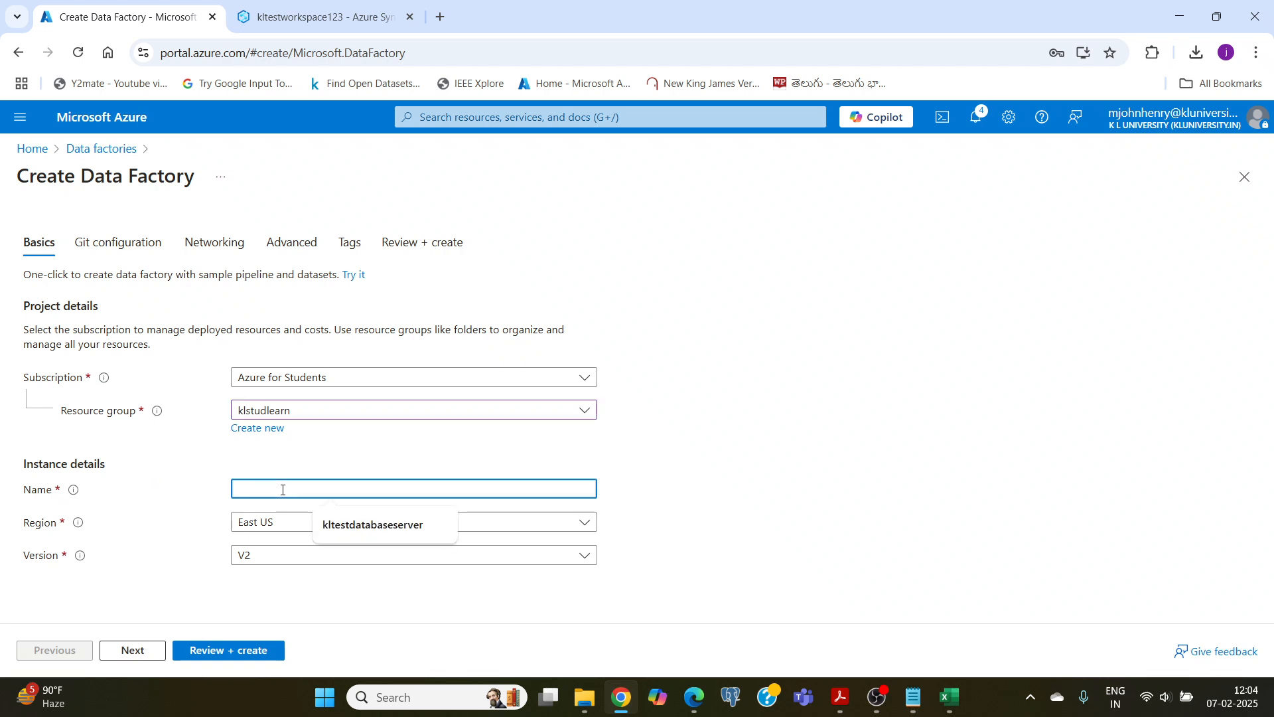
{"action": "type", "text": "kltestdatafac"}
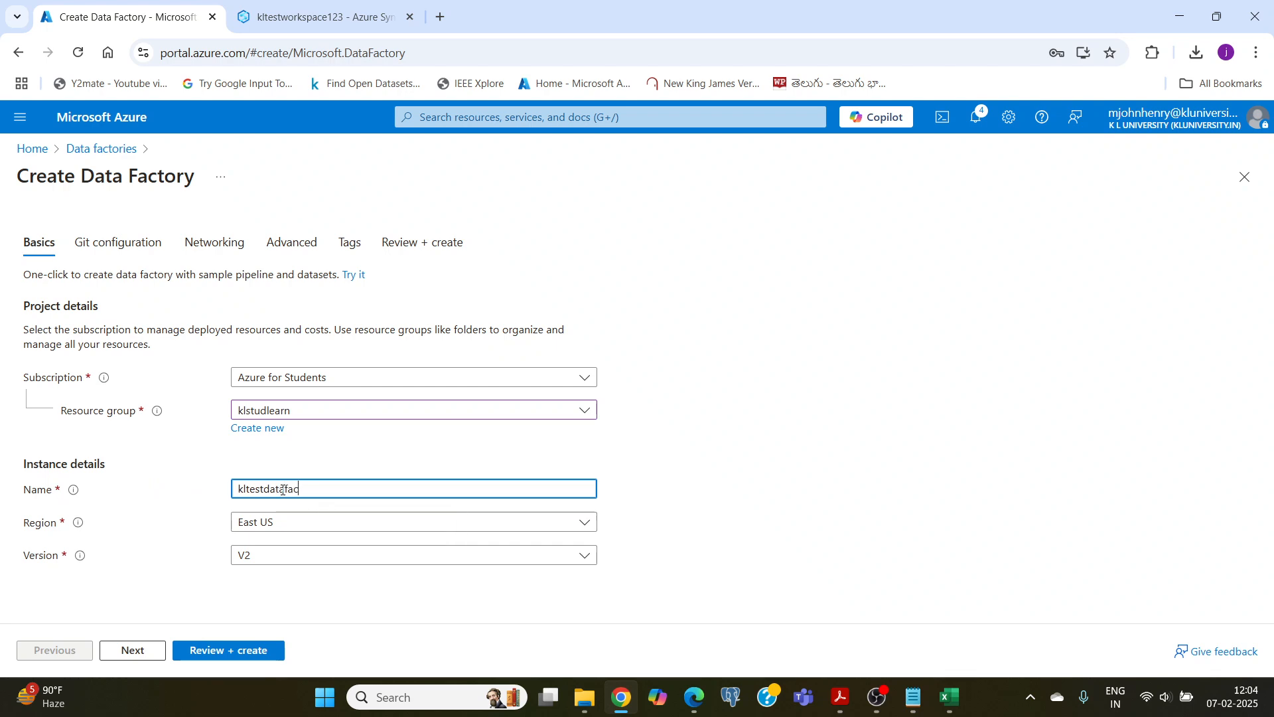
{"action": "type", "text": "tory"}
{"action": "left_click", "coordinate": [293, 466]}
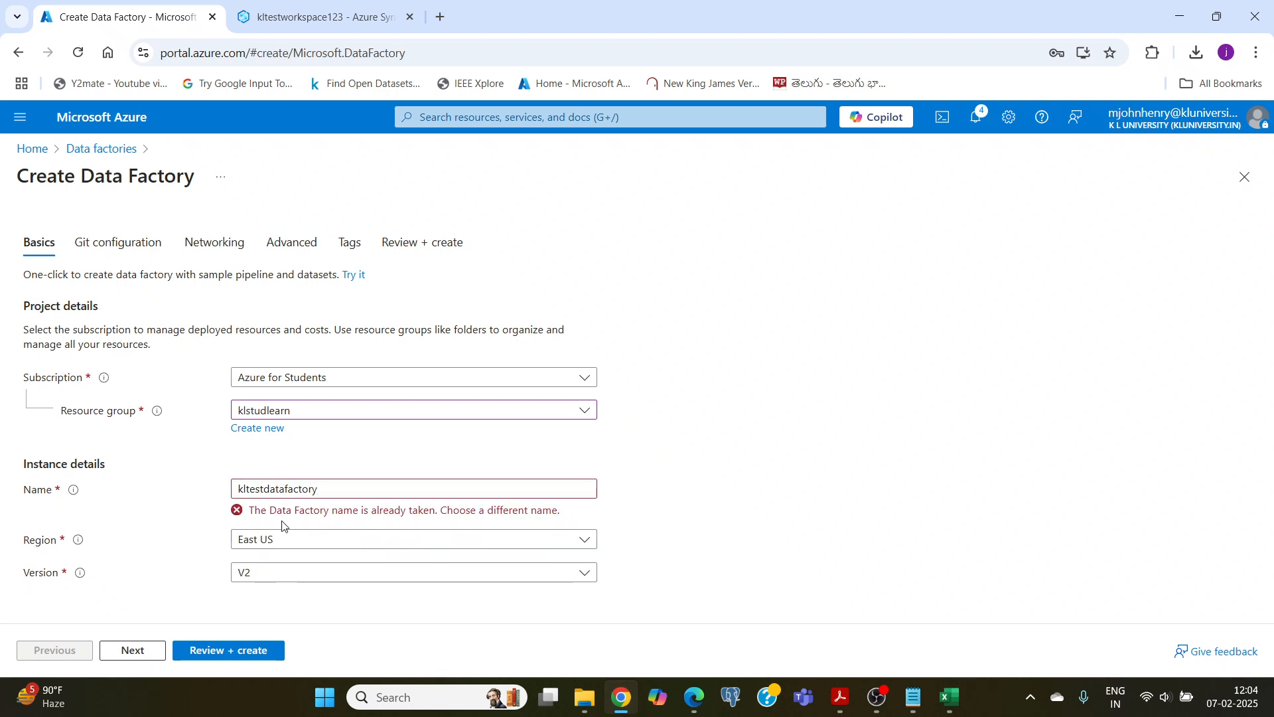
{"action": "left_click", "coordinate": [327, 489]}
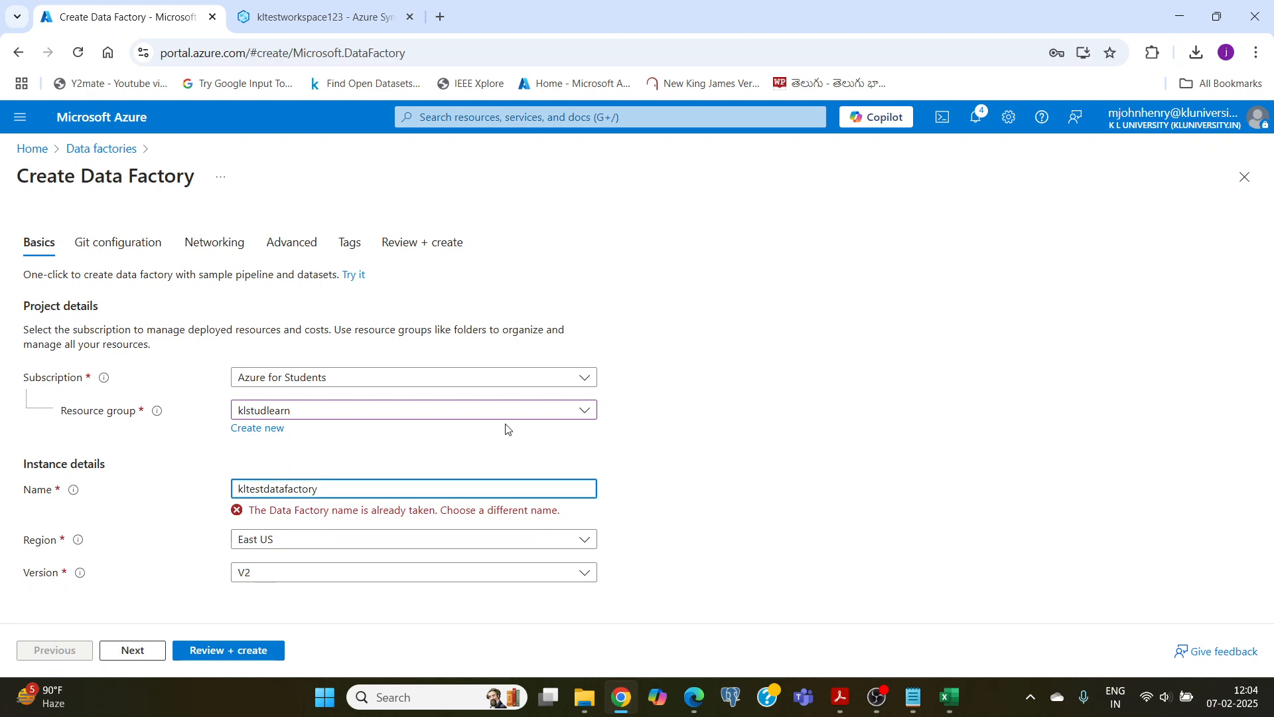
{"action": "type", "text": "123"}
{"action": "left_click", "coordinate": [684, 446]}
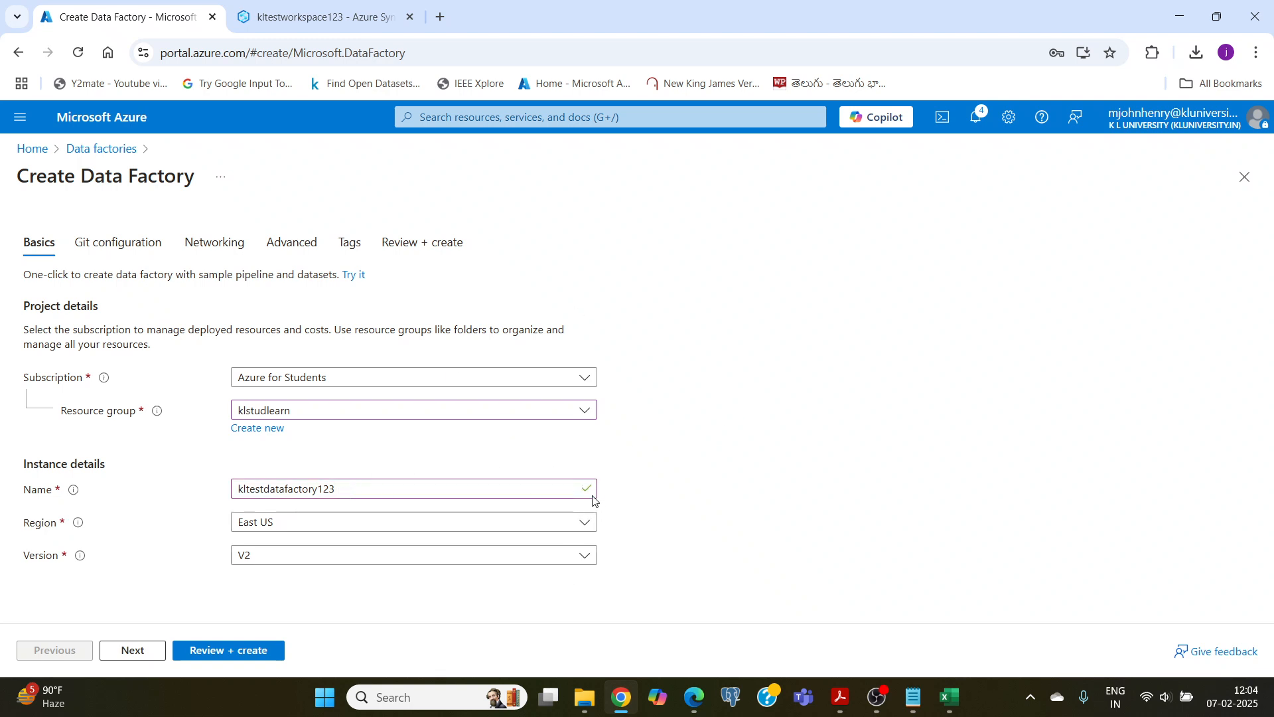
Step: Set the data factory's region to Central India
{"action": "left_click", "coordinate": [259, 523]}
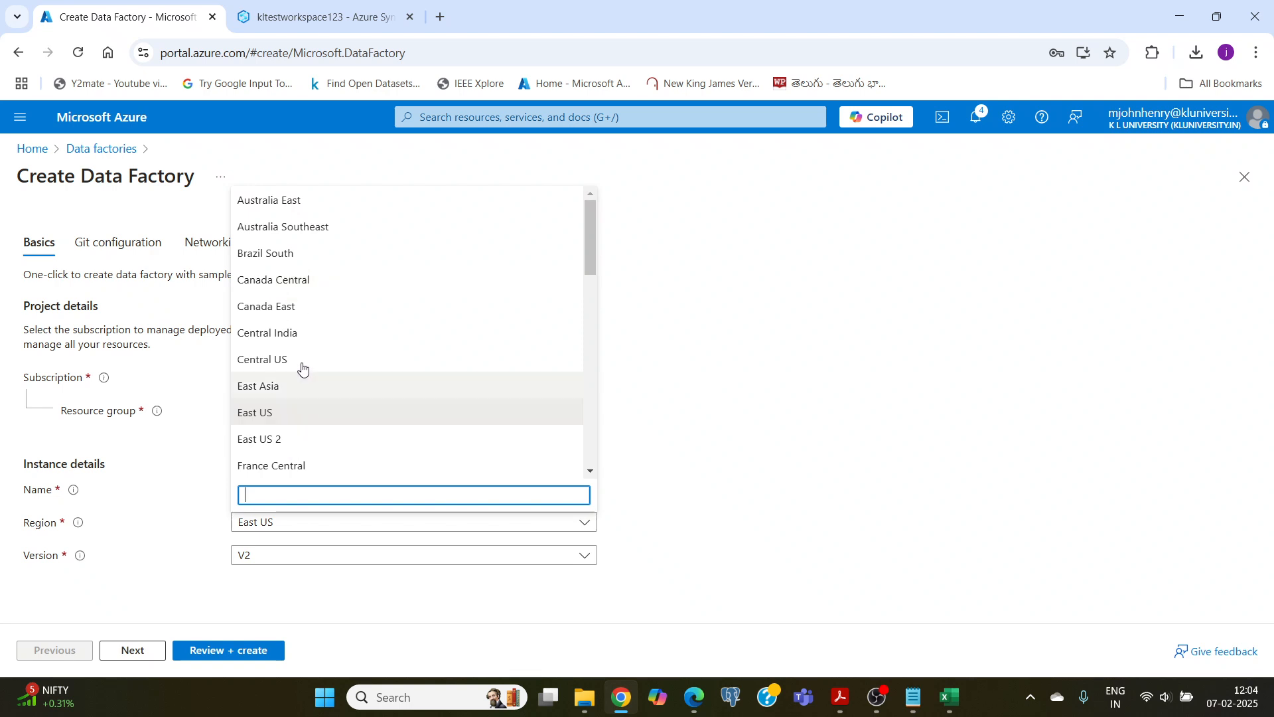
{"action": "scroll", "coordinate": [302, 352], "scroll_direction": "down", "scroll_amount": 3}
{"action": "scroll", "coordinate": [302, 325], "scroll_direction": "down", "scroll_amount": 5}
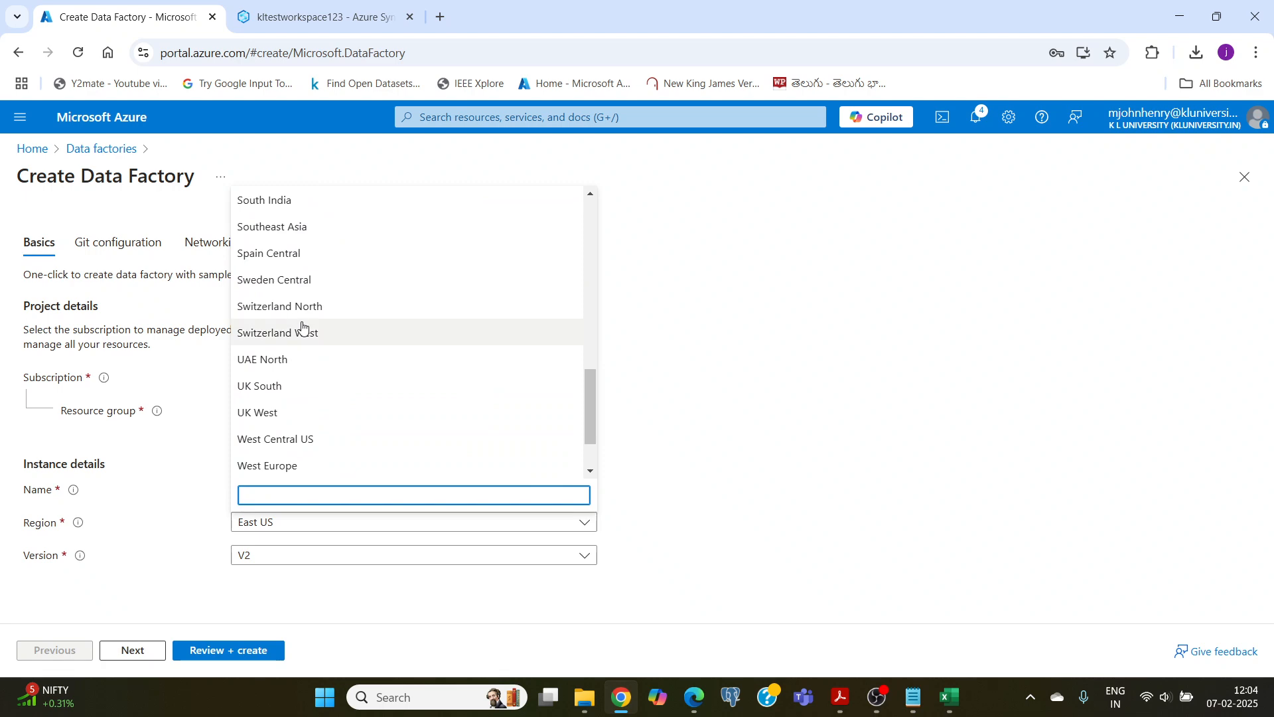
{"action": "scroll", "coordinate": [302, 325], "scroll_direction": "down", "scroll_amount": 1}
{"action": "scroll", "coordinate": [306, 319], "scroll_direction": "up", "scroll_amount": 5}
{"action": "scroll", "coordinate": [306, 318], "scroll_direction": "up", "scroll_amount": 4}
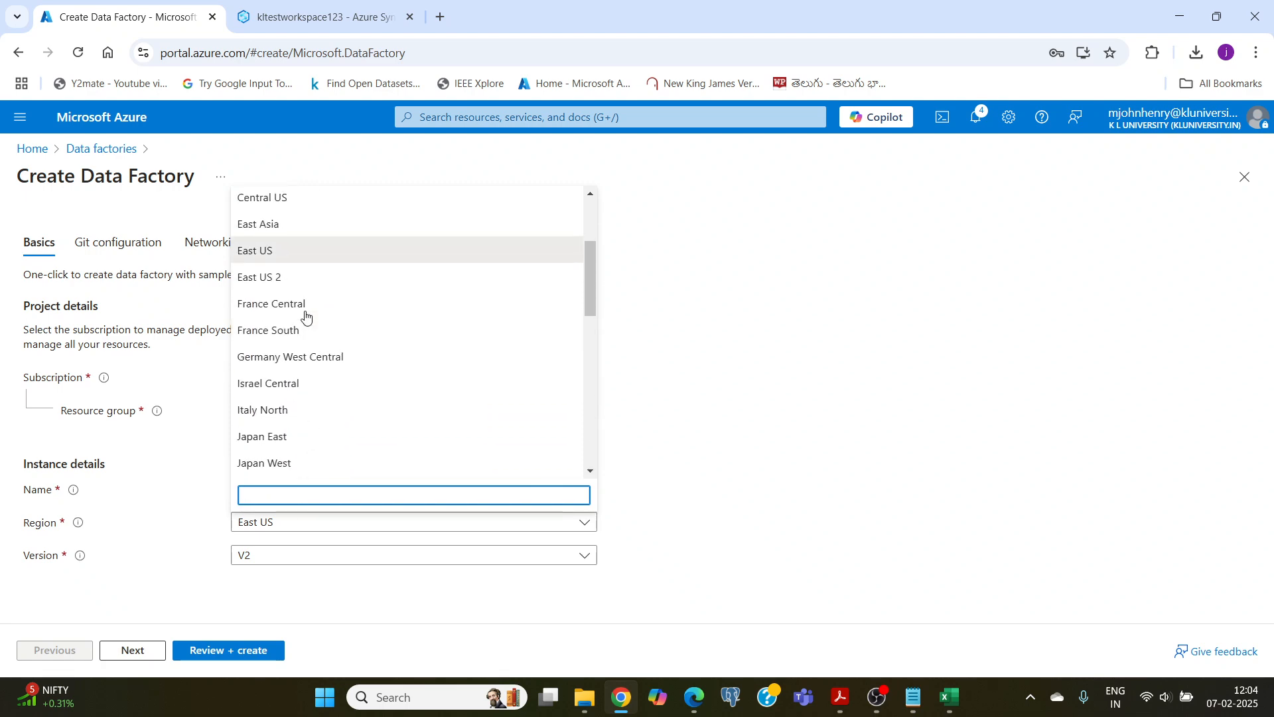
{"action": "scroll", "coordinate": [305, 315], "scroll_direction": "up", "scroll_amount": 3}
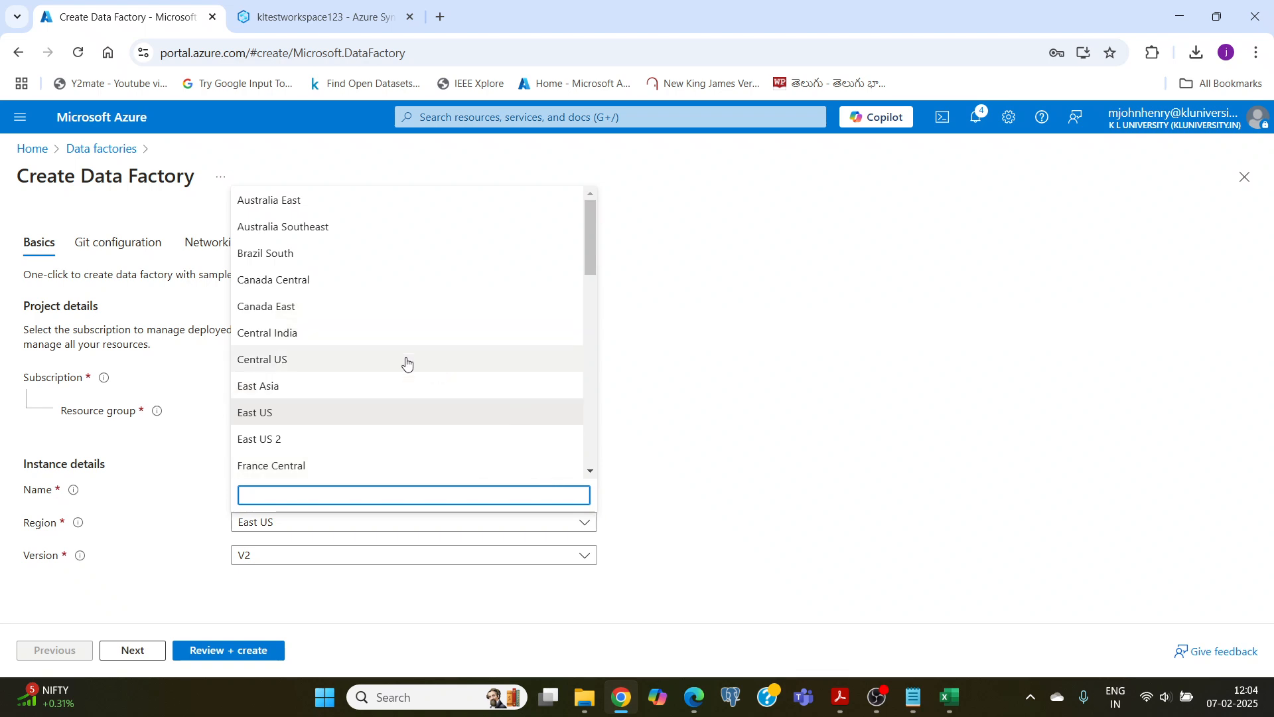
{"action": "left_click", "coordinate": [282, 333]}
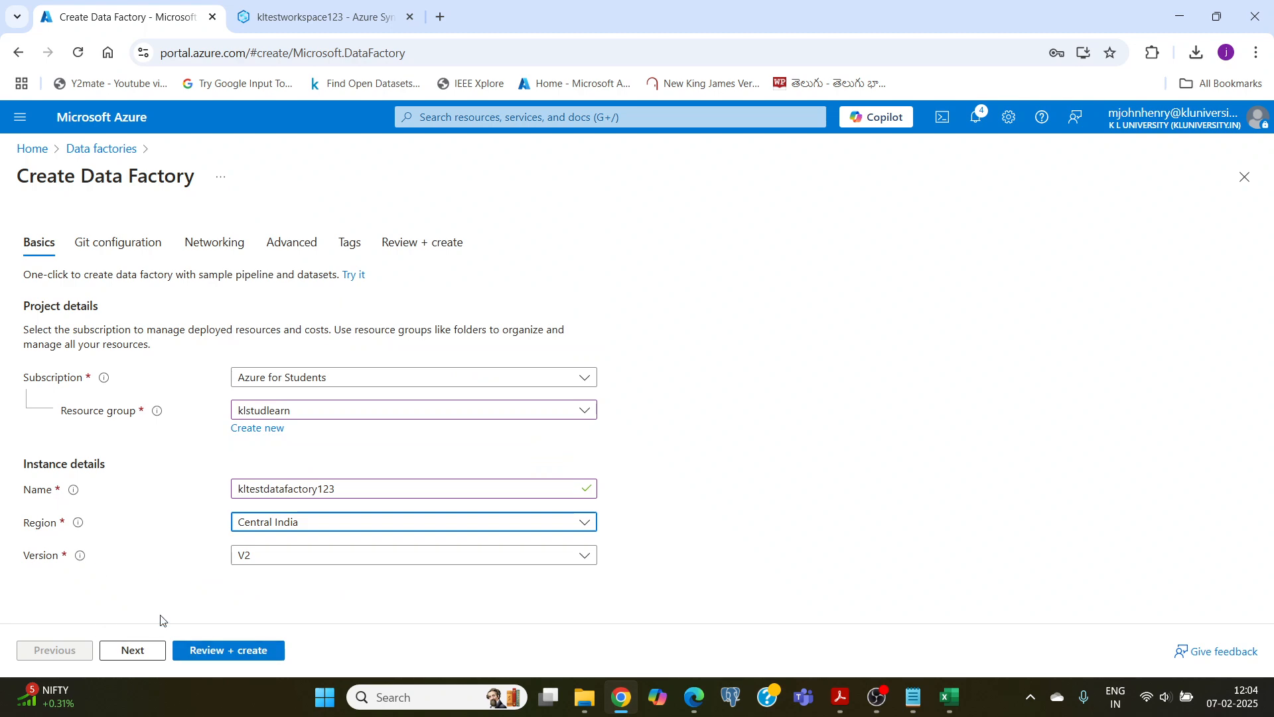
Step: Review the configuration of kltestdatafactory123 and create the data factory
{"action": "left_click", "coordinate": [213, 647]}
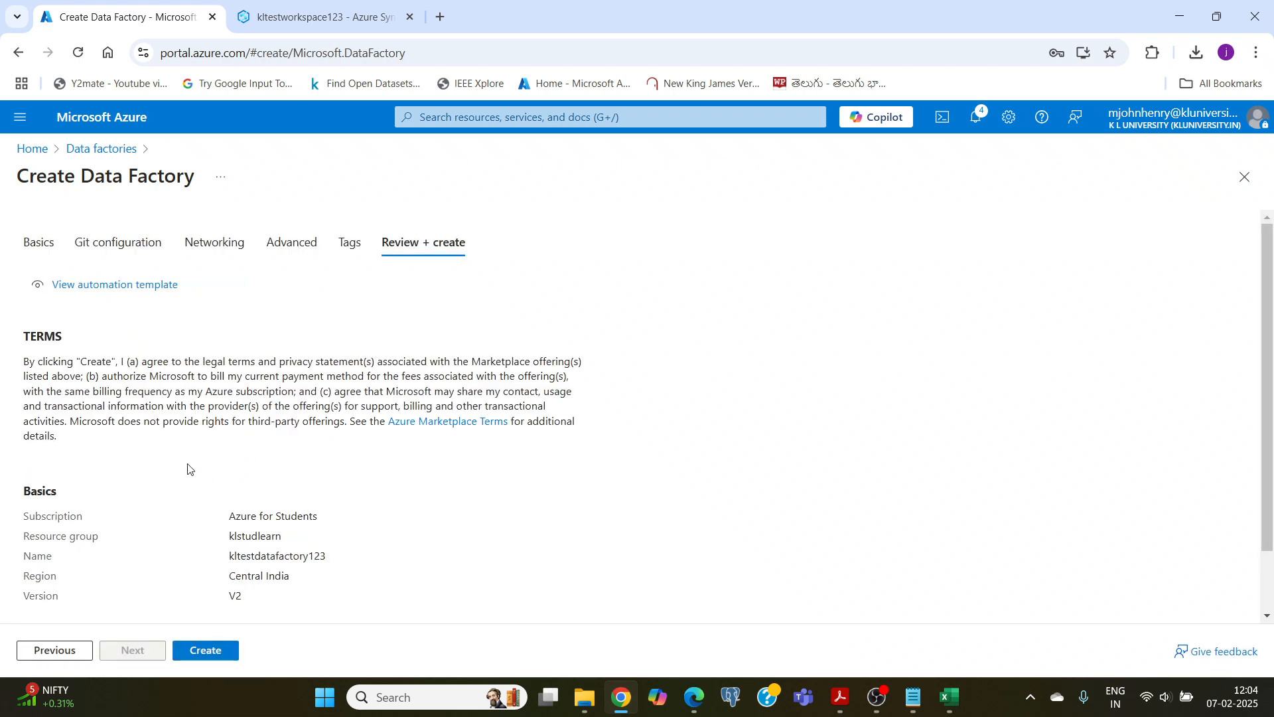
{"action": "scroll", "coordinate": [188, 468], "scroll_direction": "down", "scroll_amount": 1}
{"action": "left_click", "coordinate": [203, 654]}
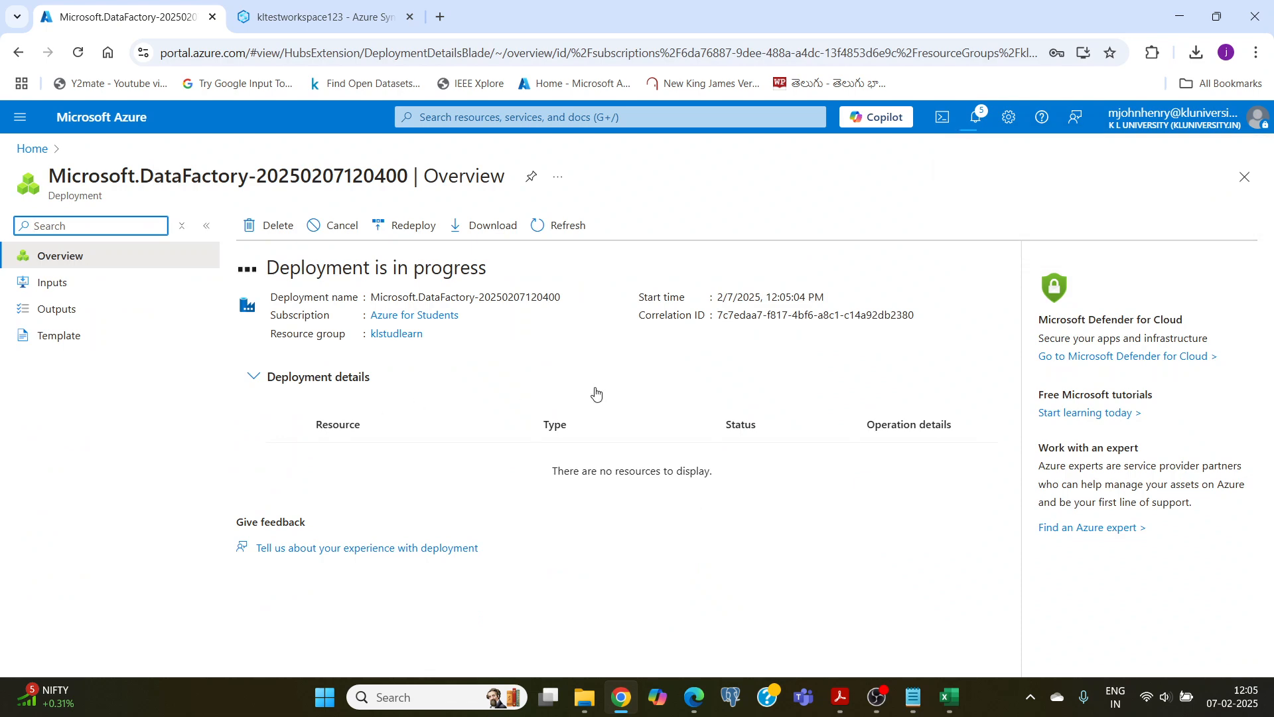
{"action": "left_click", "coordinate": [877, 697]}
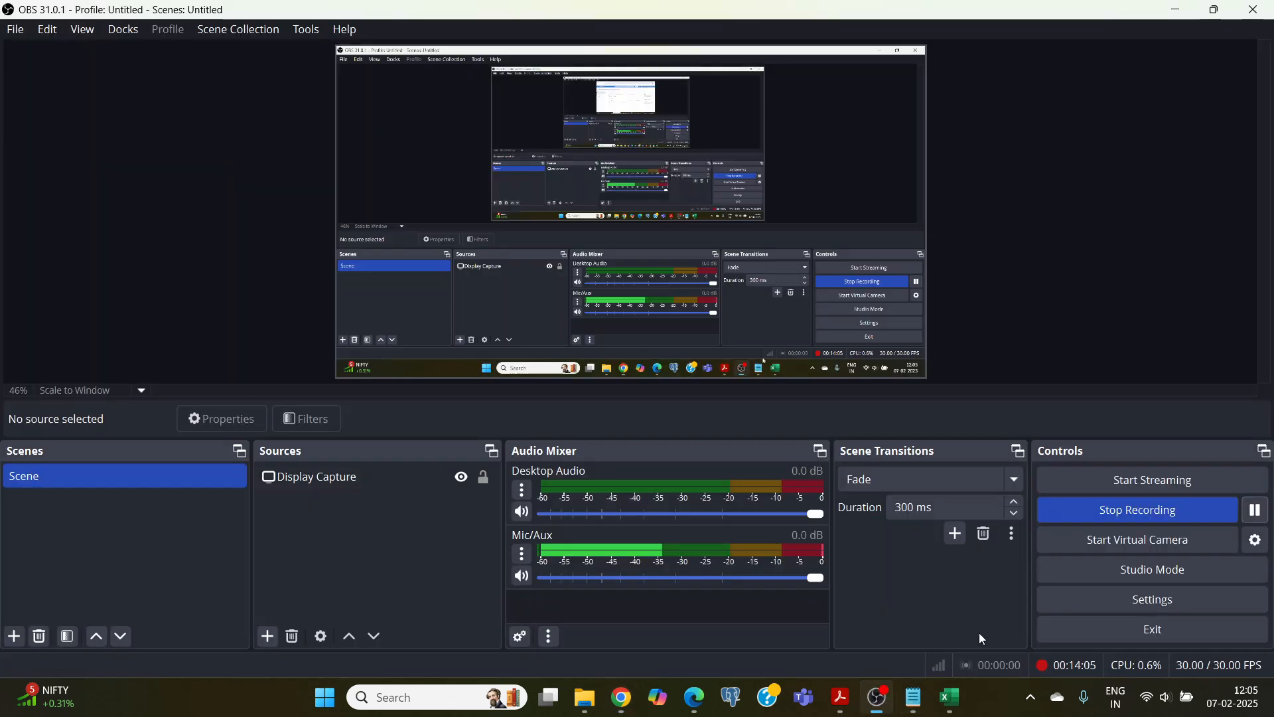
{"action": "left_click", "coordinate": [620, 699]}
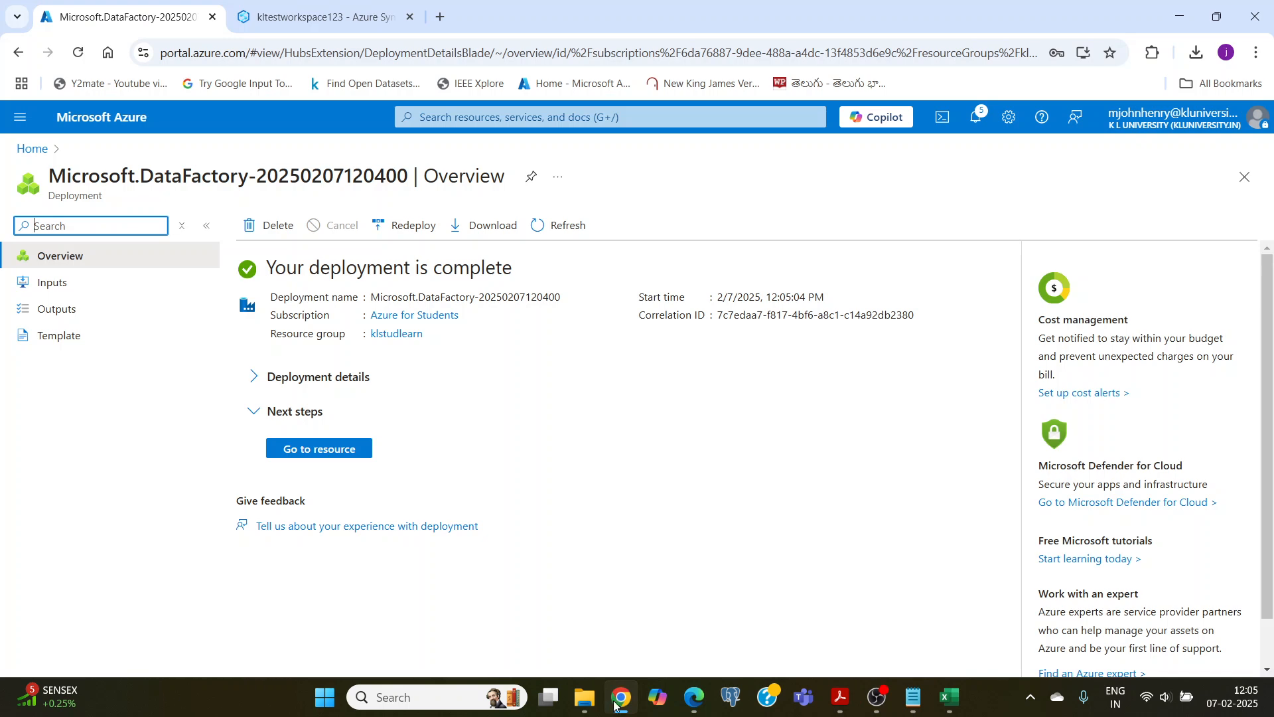
Step: Open the deployed kltestdatafactory123 resource and launch Azure Data Factory Studio
{"action": "left_click", "coordinate": [335, 449]}
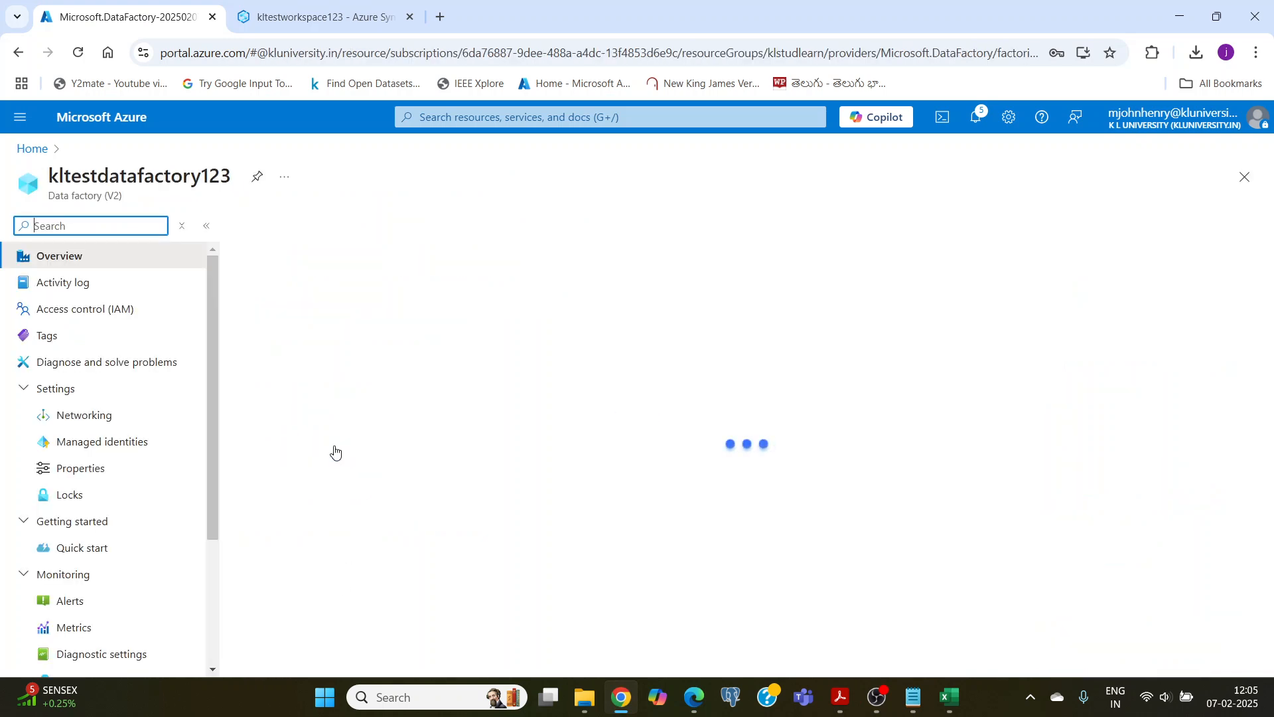
{"action": "scroll", "coordinate": [335, 451], "scroll_direction": "down", "scroll_amount": 1}
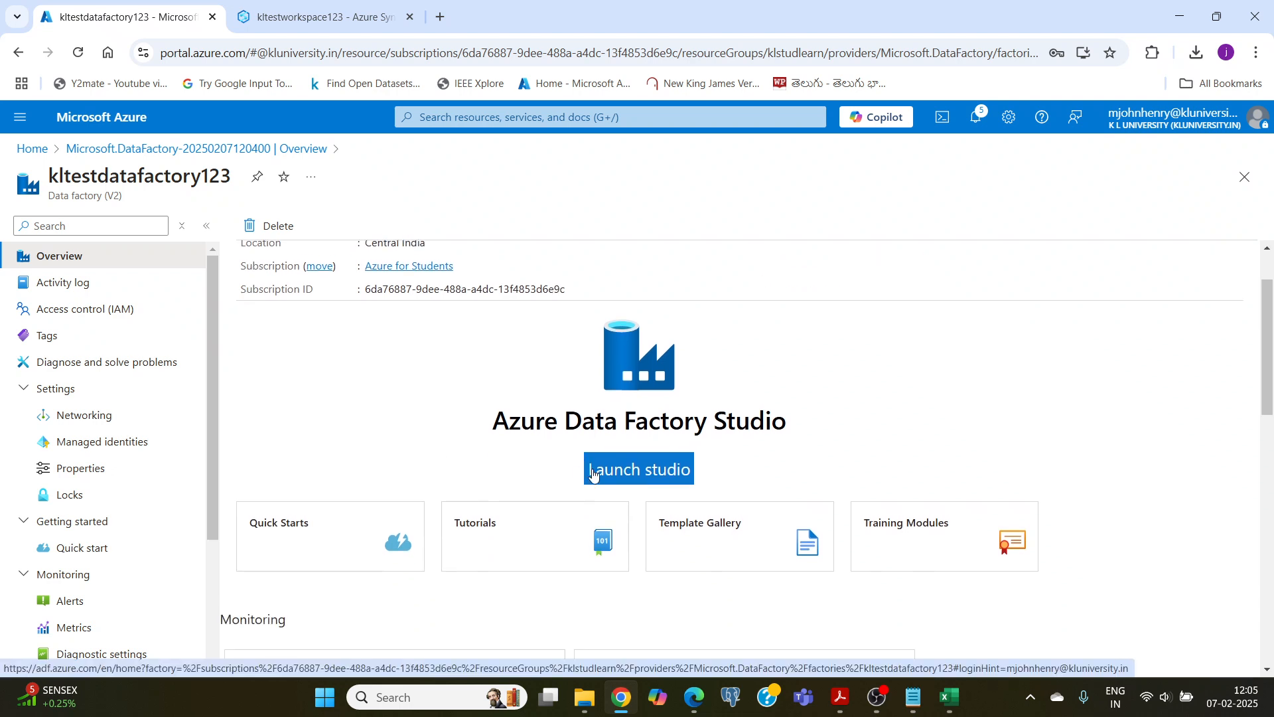
{"action": "left_click", "coordinate": [631, 472]}
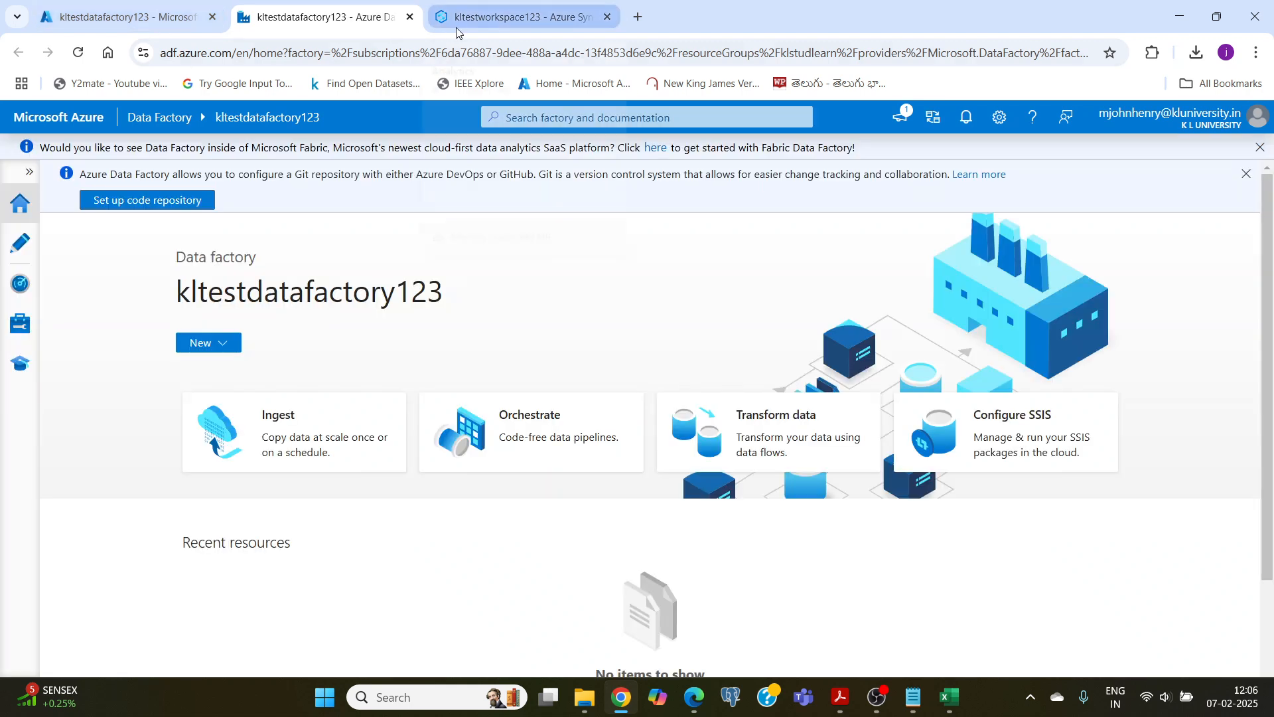
Step: Open the management area of kltestdatafactory123 to examine its linked services
{"action": "mouse_move", "coordinate": [456, 28]}
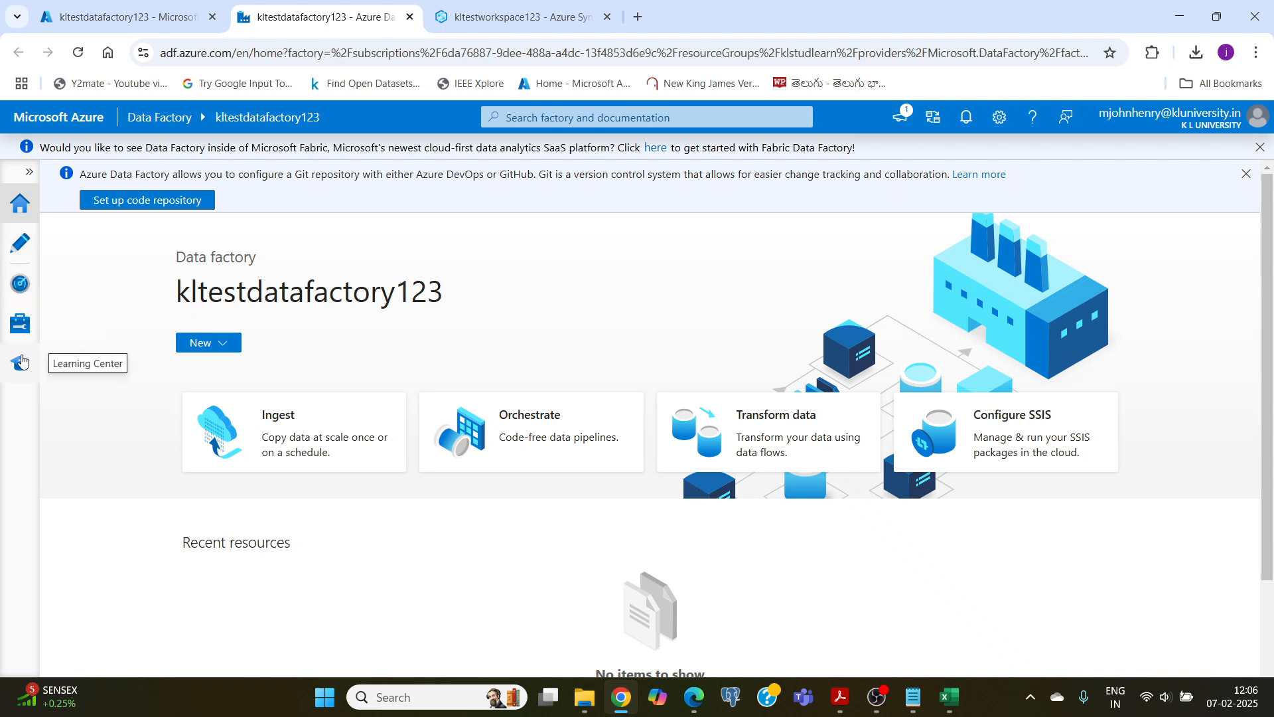
{"action": "left_click", "coordinate": [19, 322]}
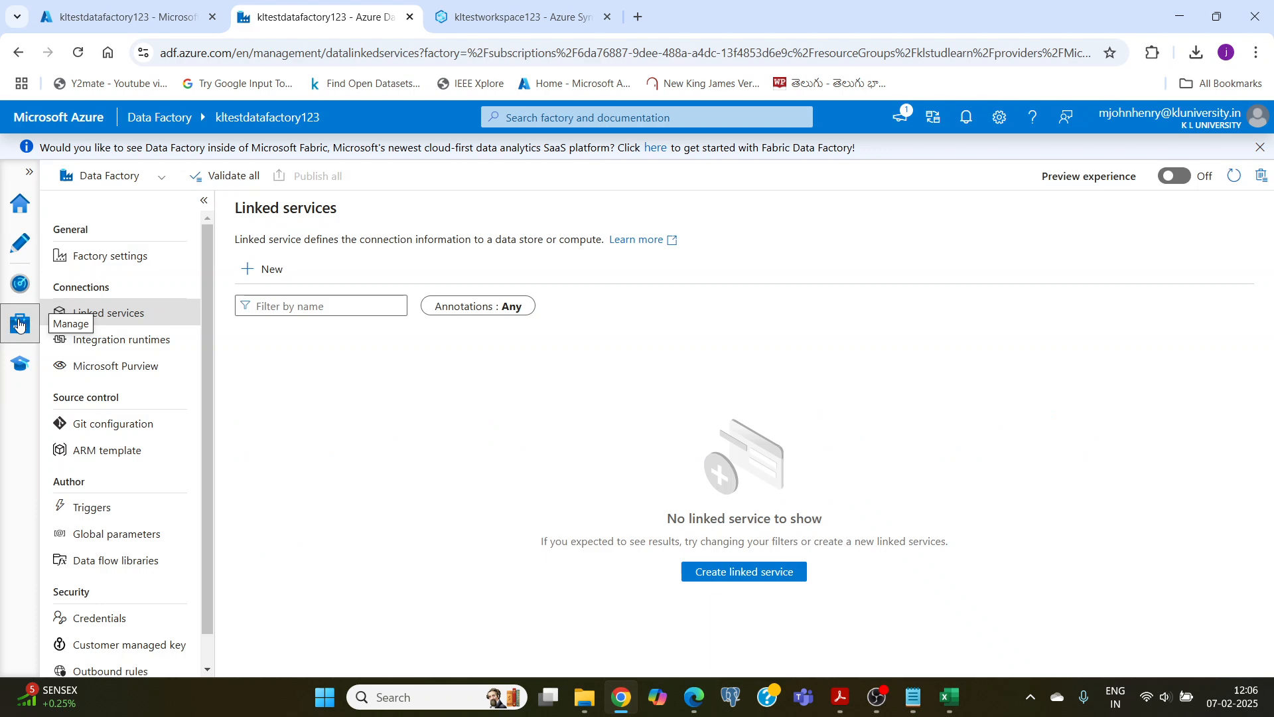
{"action": "left_click", "coordinate": [870, 696]}
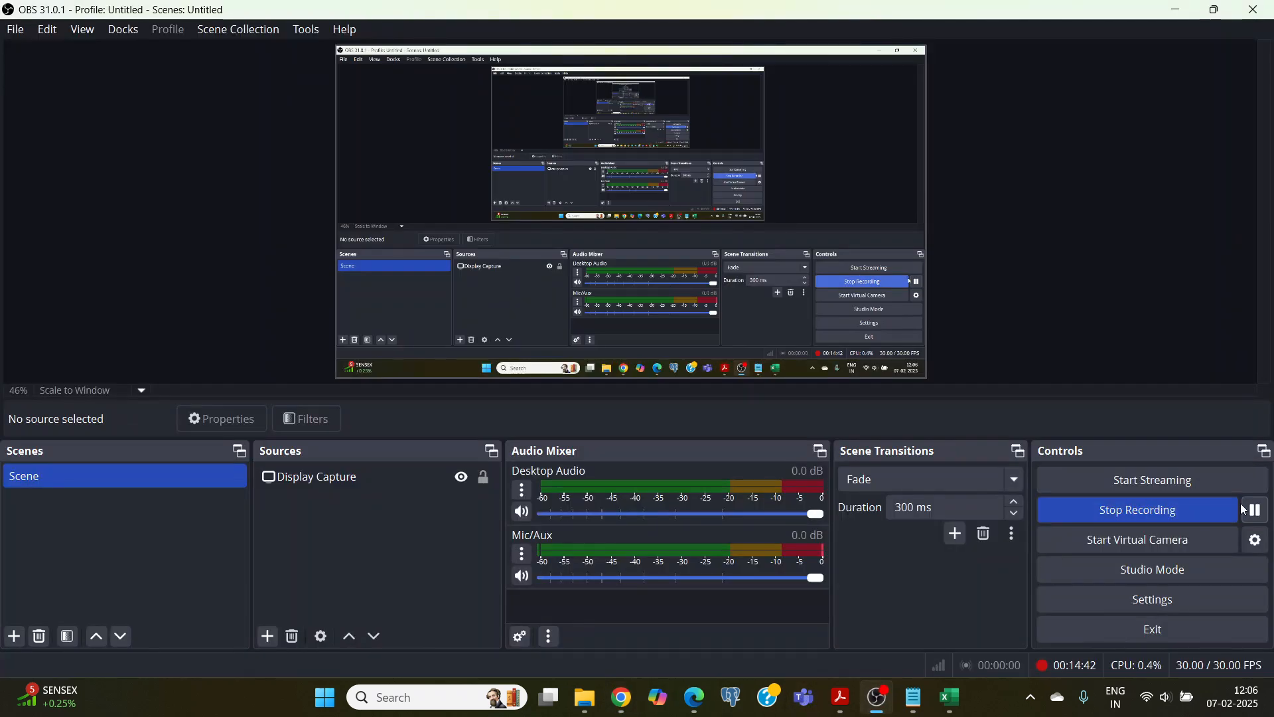
{"action": "left_click", "coordinate": [633, 706]}
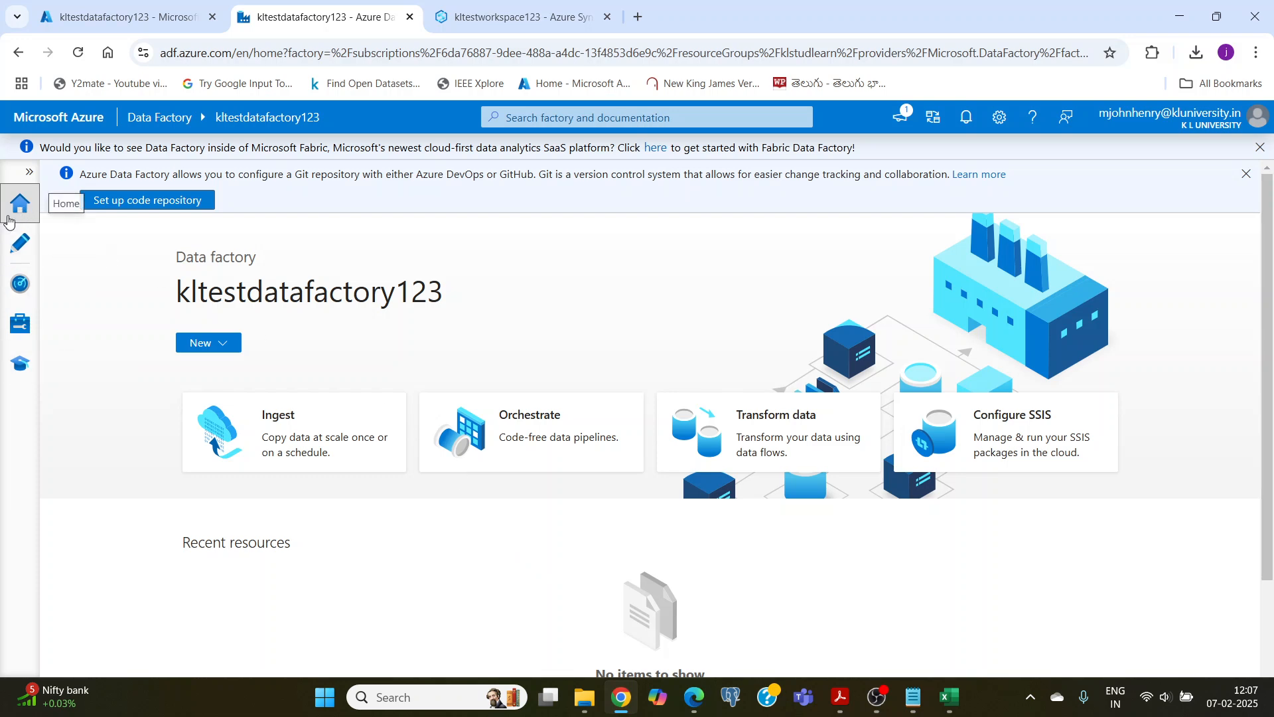
Step: Create a new pipeline in the data factory's authoring area and add a Copy data activity to its canvas
{"action": "left_click", "coordinate": [22, 249]}
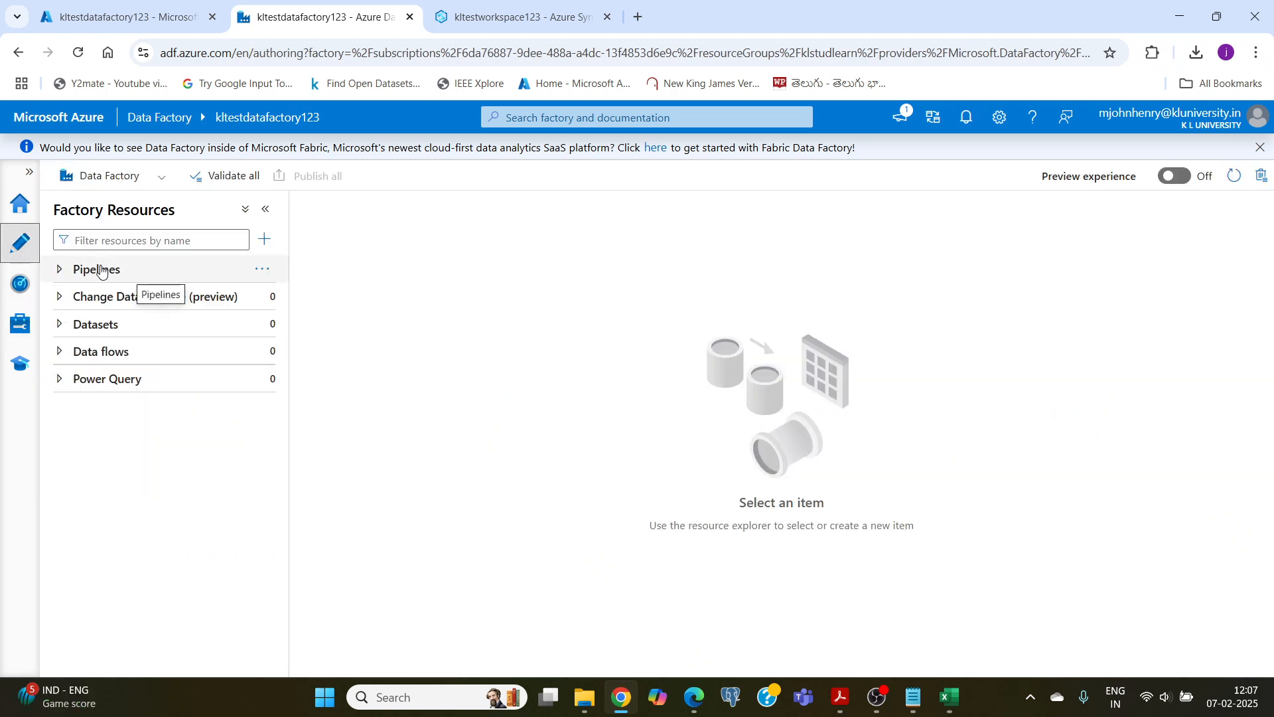
{"action": "left_click", "coordinate": [261, 270]}
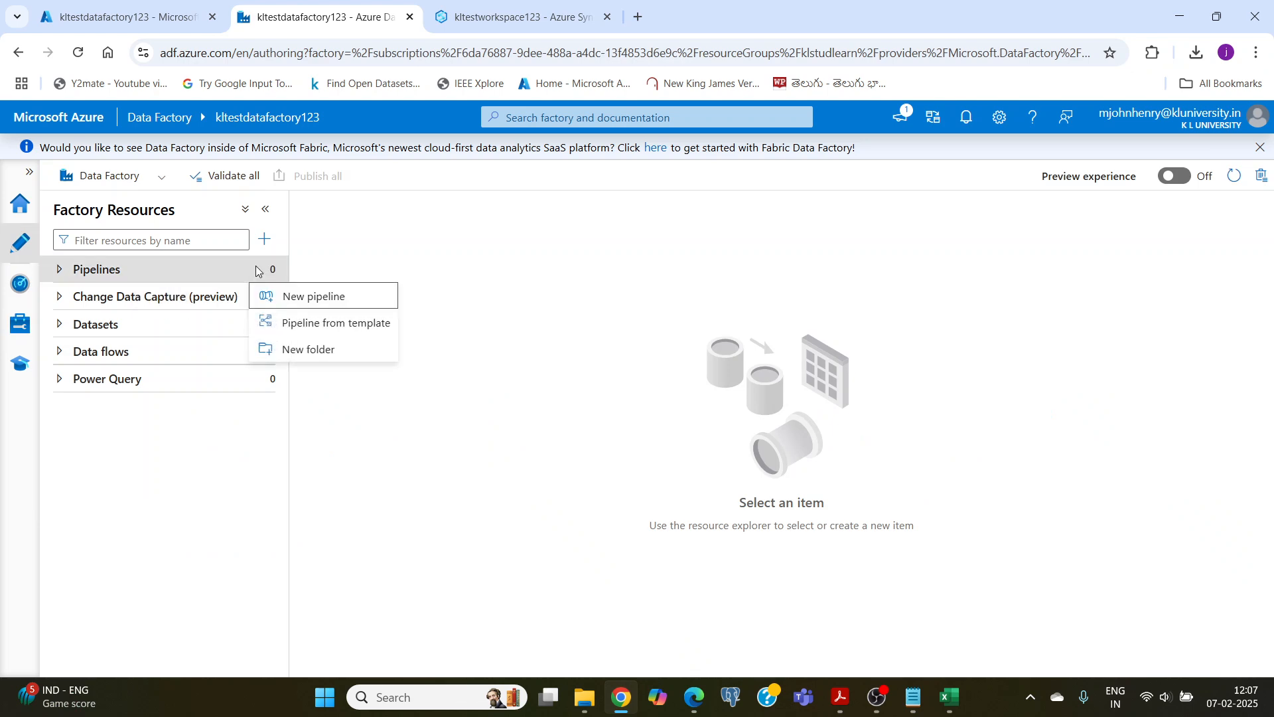
{"action": "left_click", "coordinate": [314, 309]}
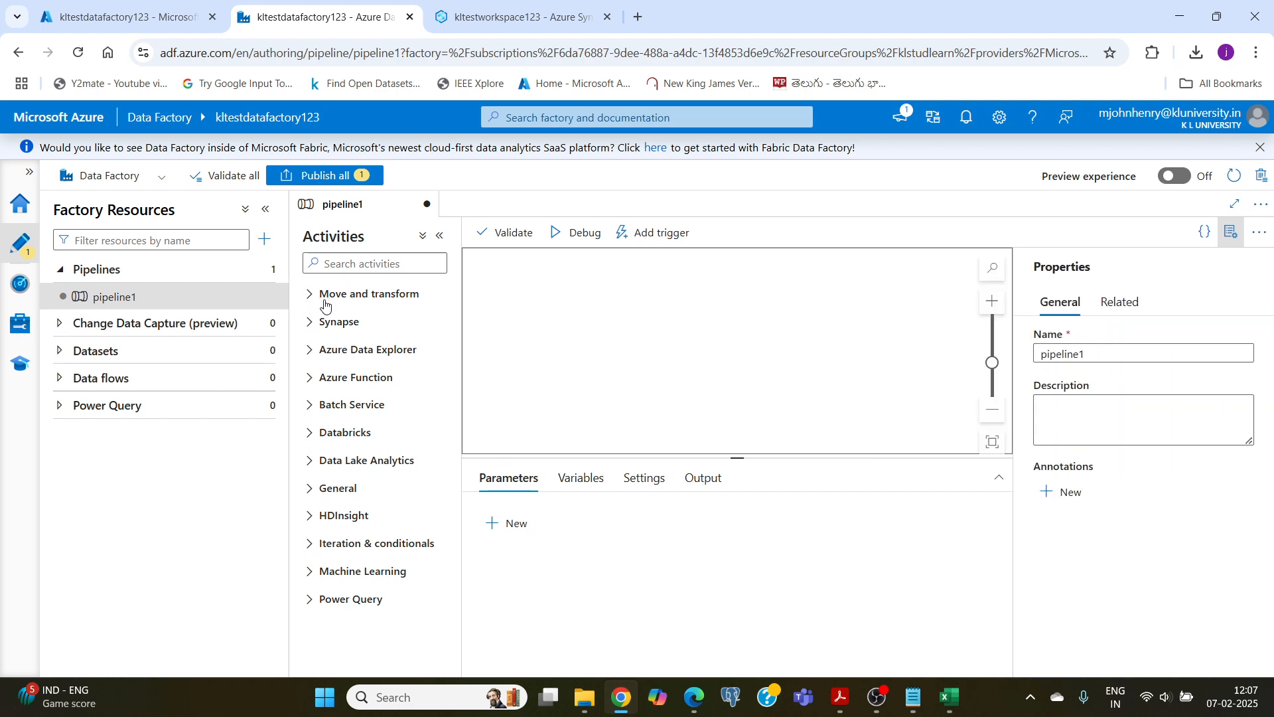
{"action": "left_click", "coordinate": [369, 302]}
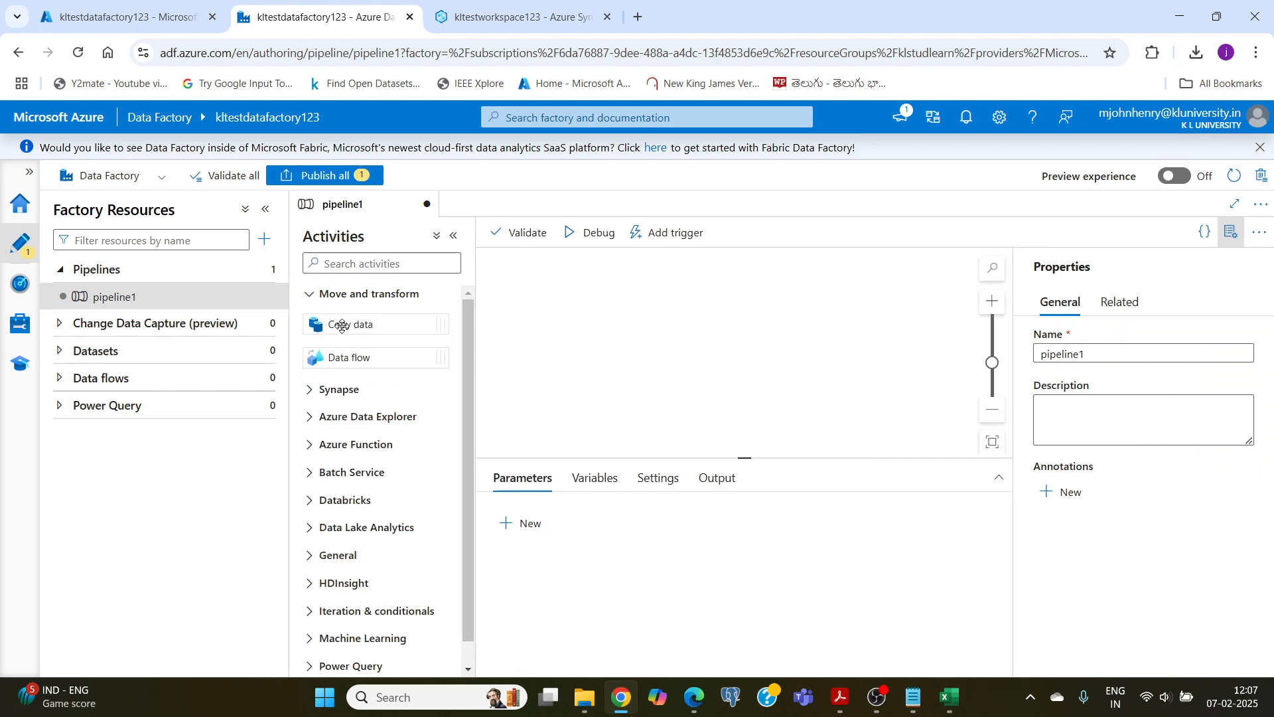
{"action": "left_click_drag", "start_coordinate": [342, 325], "coordinate": [647, 337]}
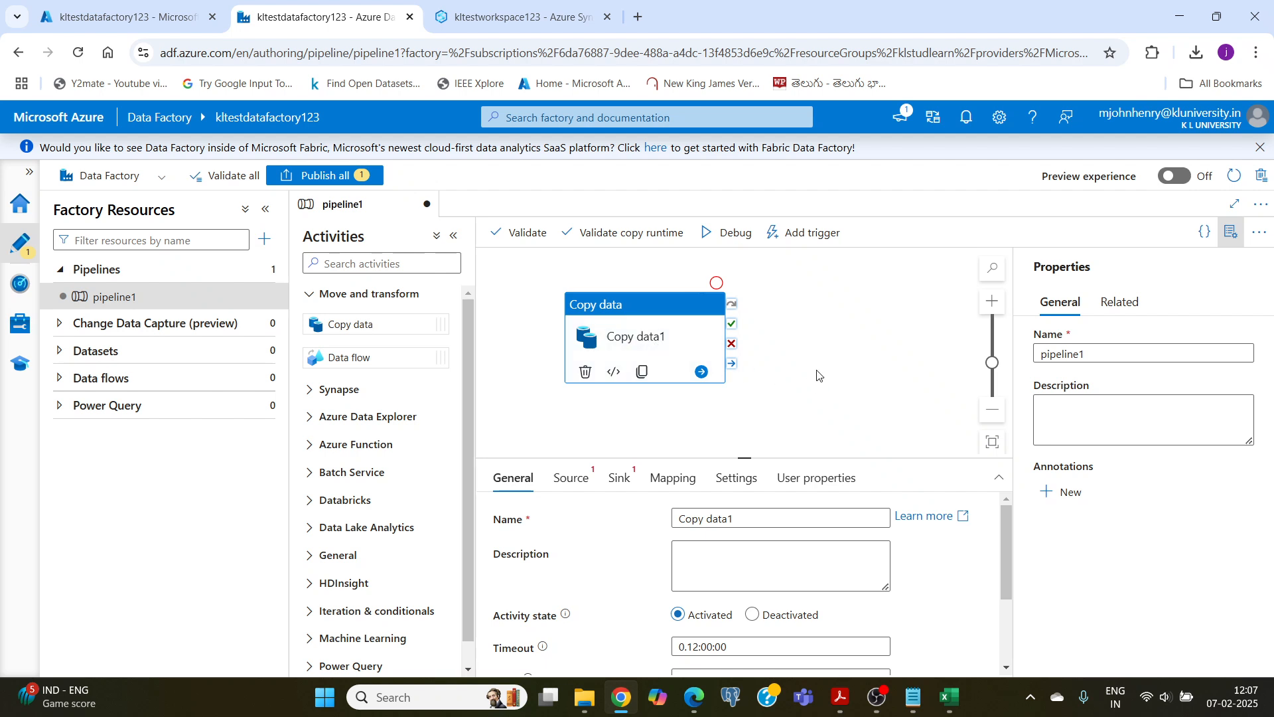
Step: Start a new source dataset for the Copy data activity, using Azure Blob Storage with the DelimitedText format
{"action": "left_click", "coordinate": [568, 484]}
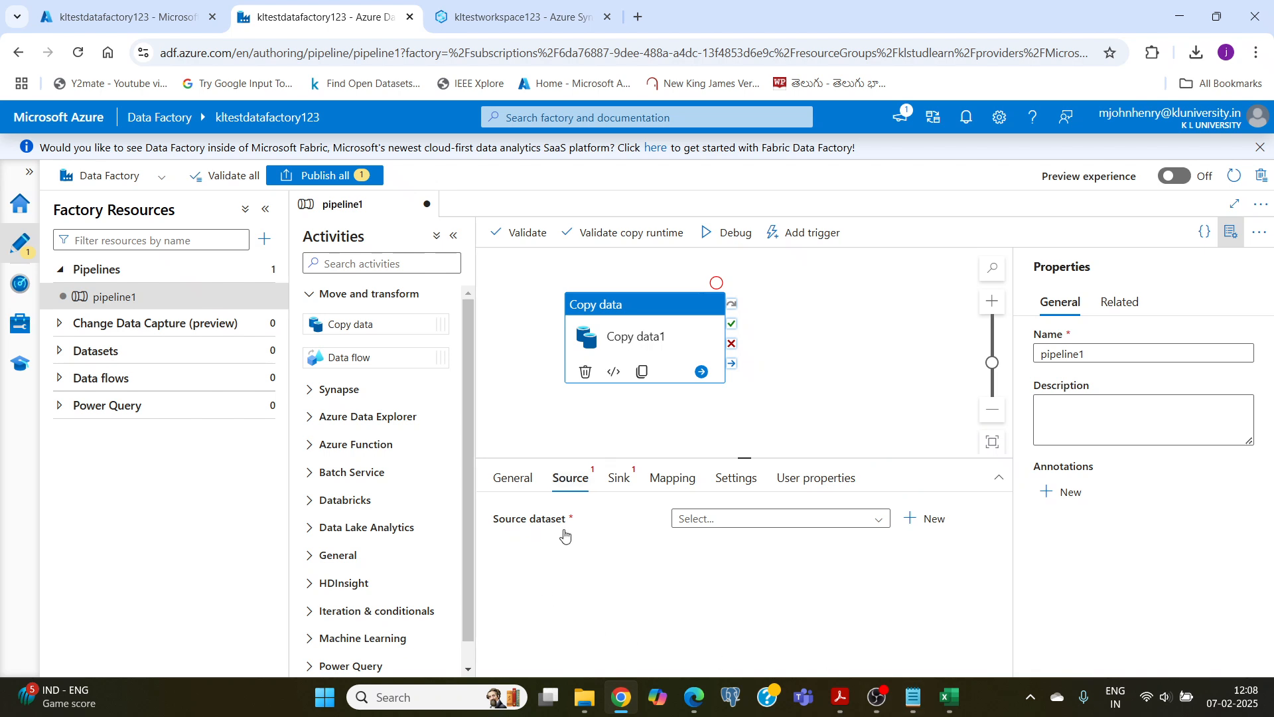
{"action": "left_click", "coordinate": [932, 524]}
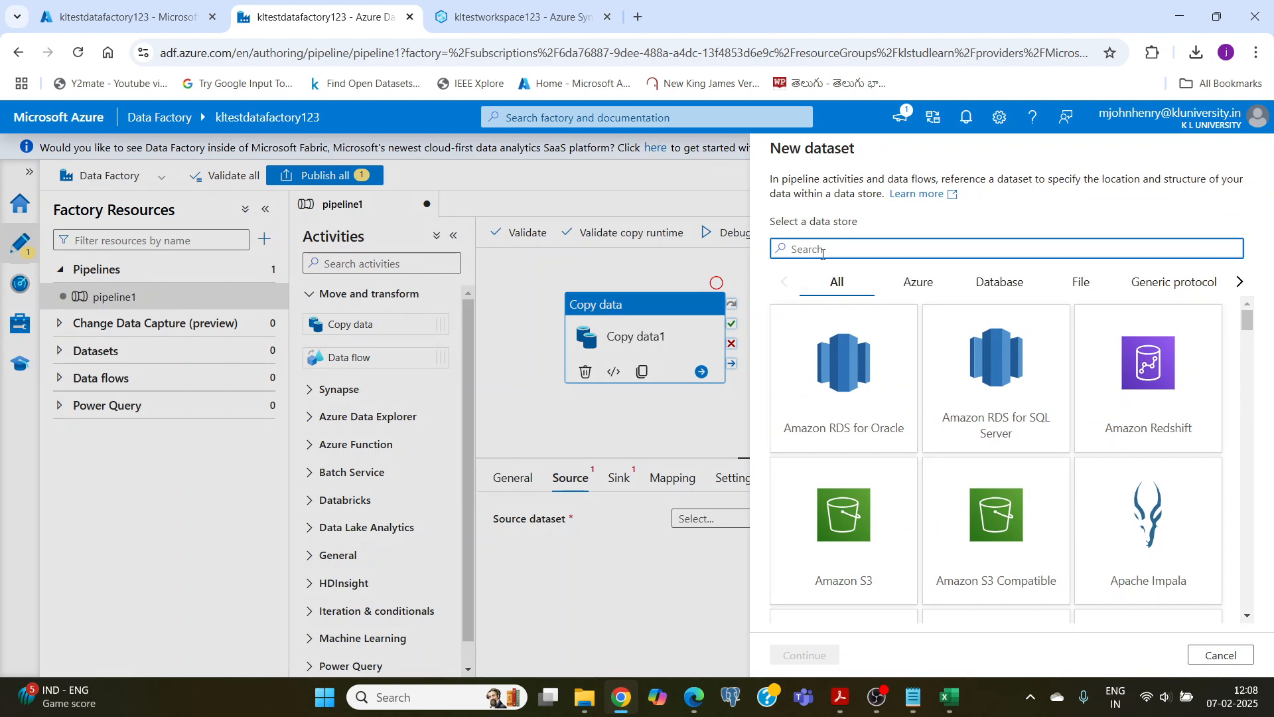
{"action": "type", "text": "bl"}
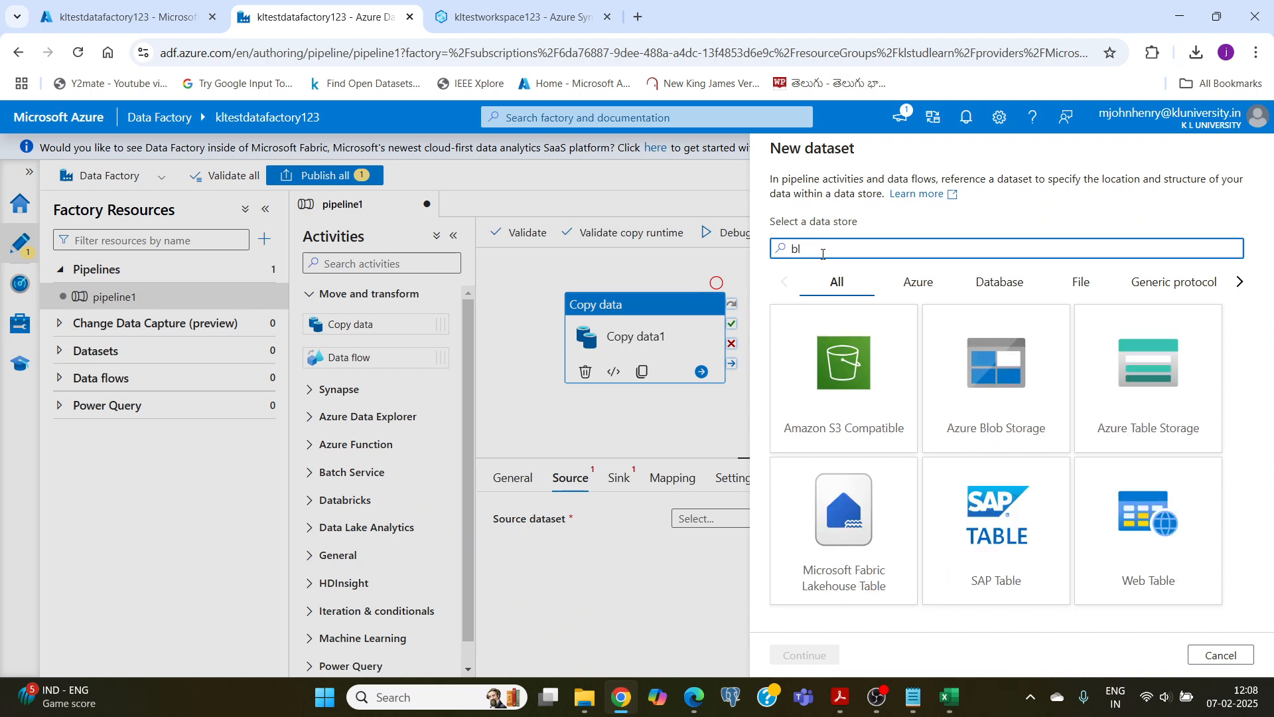
{"action": "left_click", "coordinate": [982, 378]}
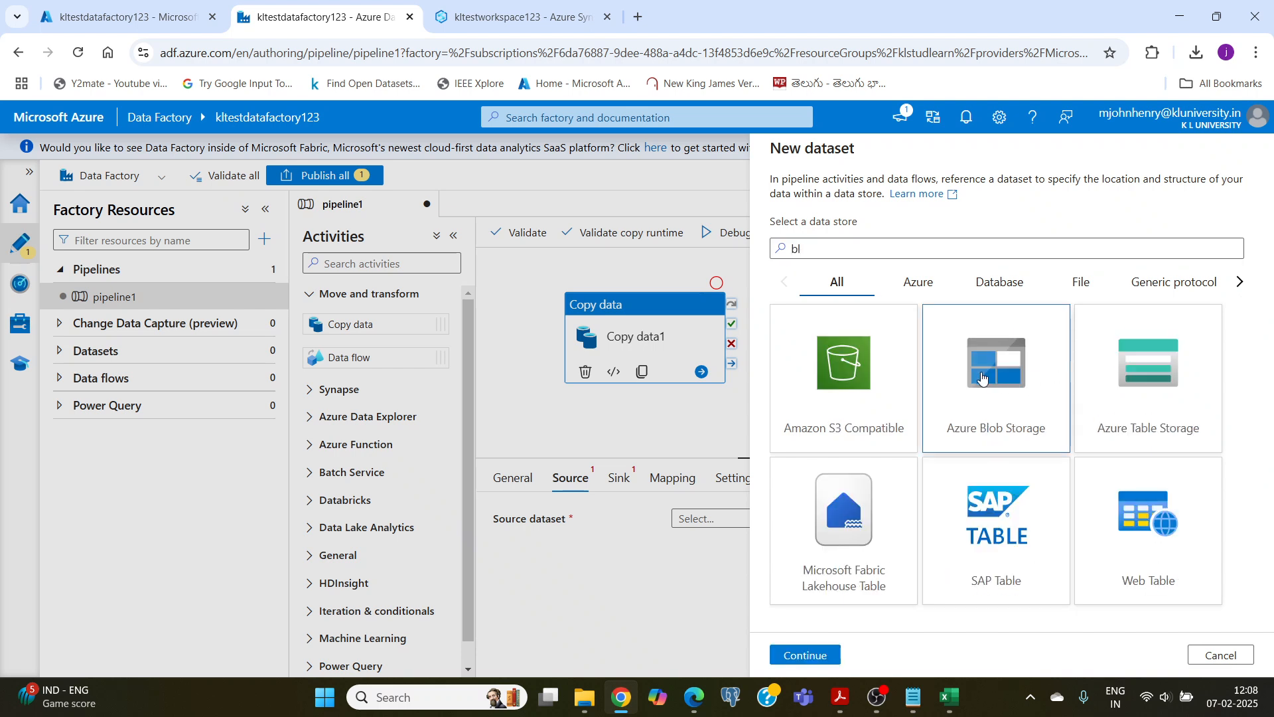
{"action": "left_click", "coordinate": [798, 655]}
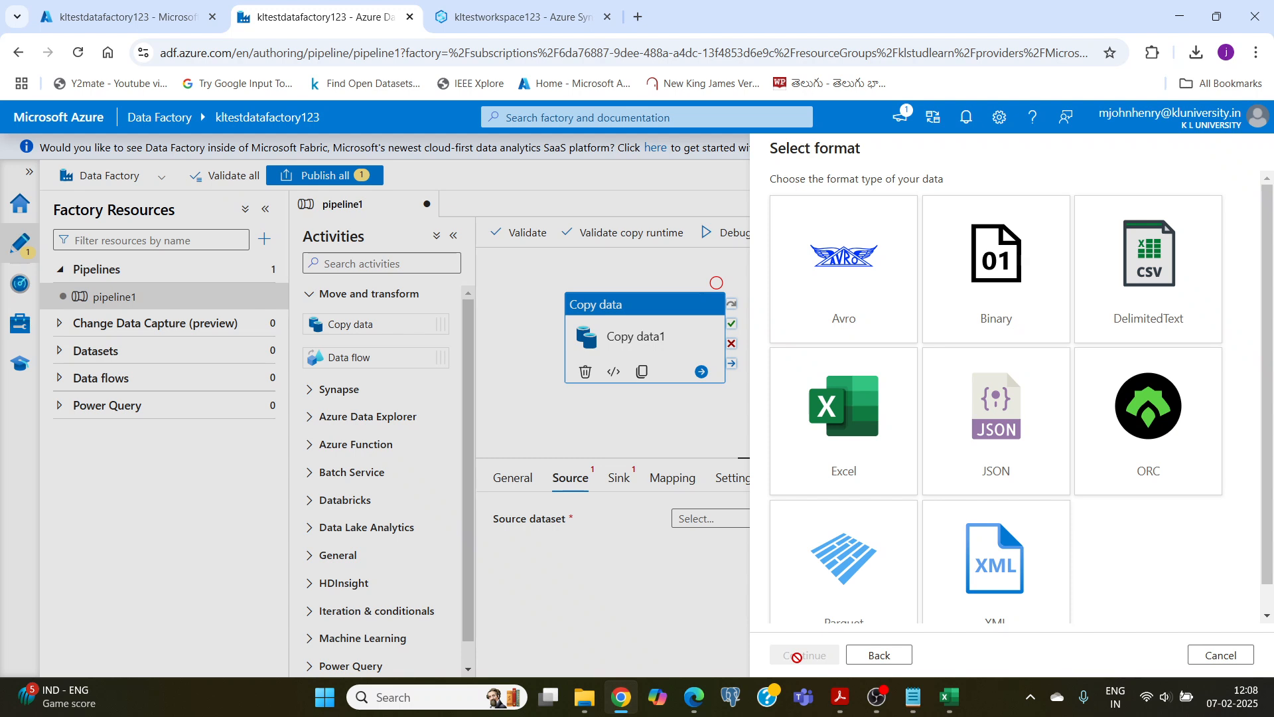
{"action": "left_click", "coordinate": [1148, 259]}
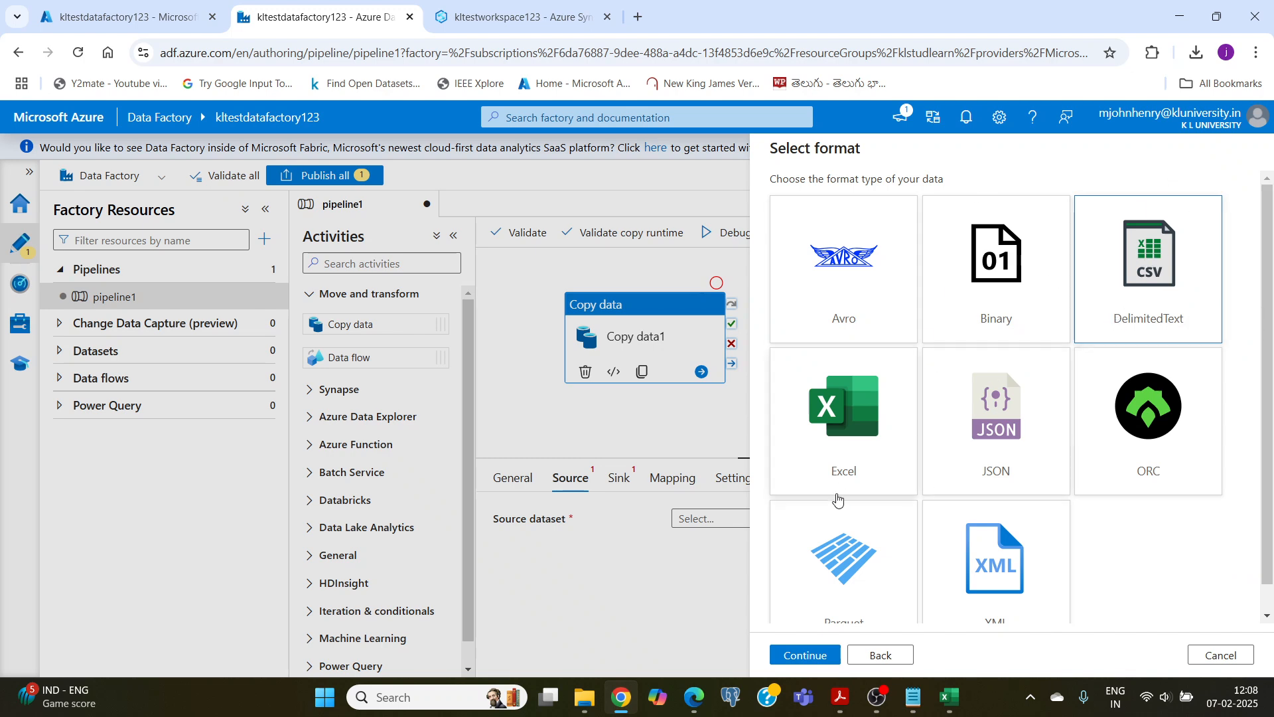
{"action": "left_click", "coordinate": [805, 649]}
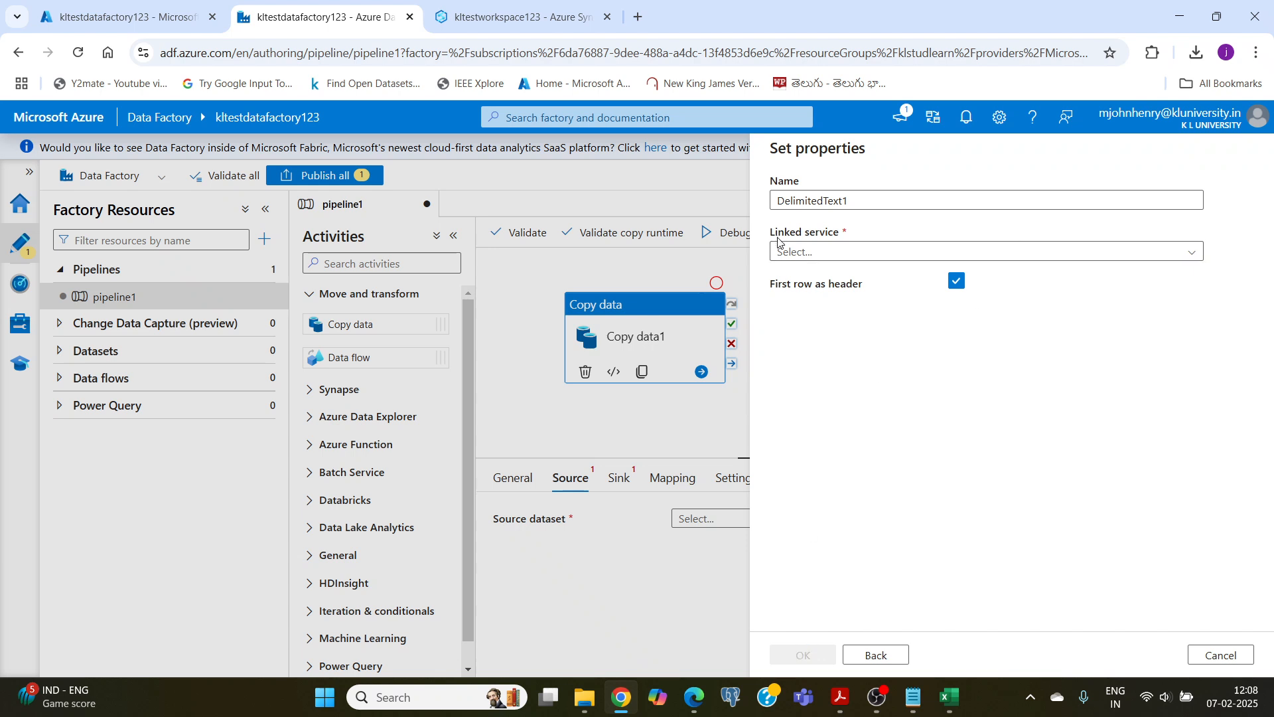
Step: Create a Blob Storage linked service for the source dataset with the Azure for Students subscription and storage account kltestblobstorage123
{"action": "left_click", "coordinate": [805, 257]}
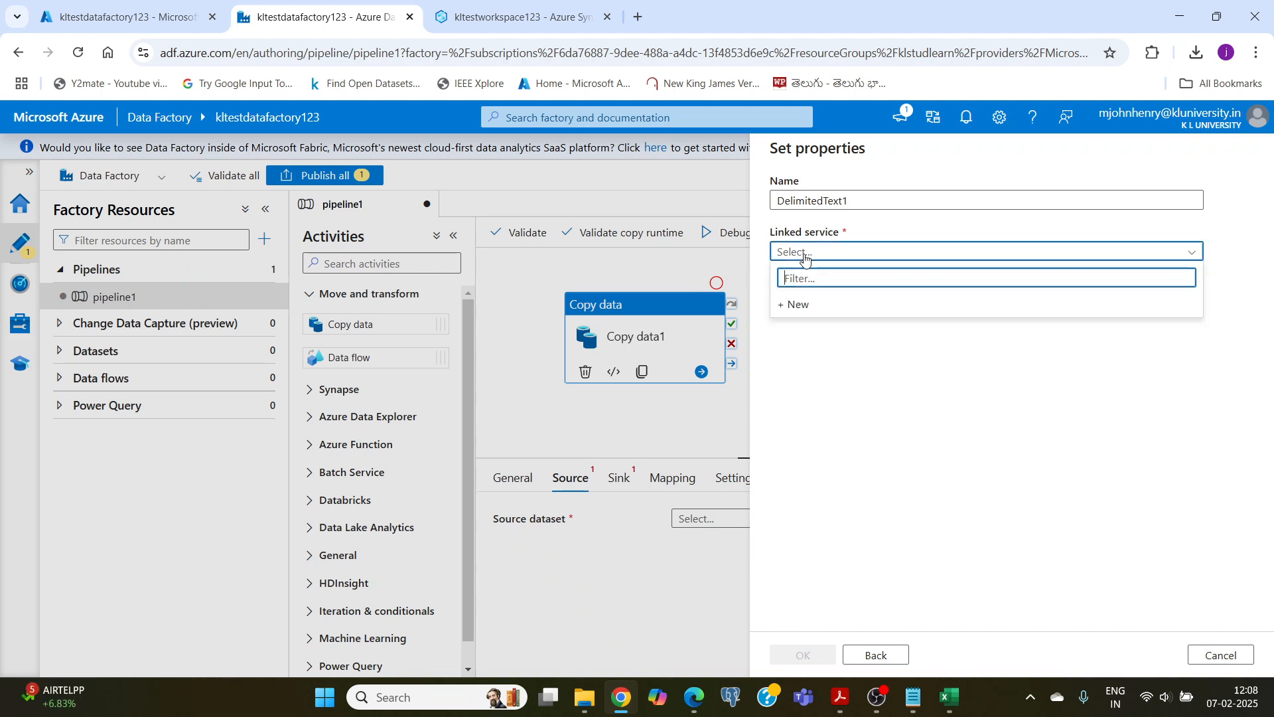
{"action": "left_click", "coordinate": [794, 304]}
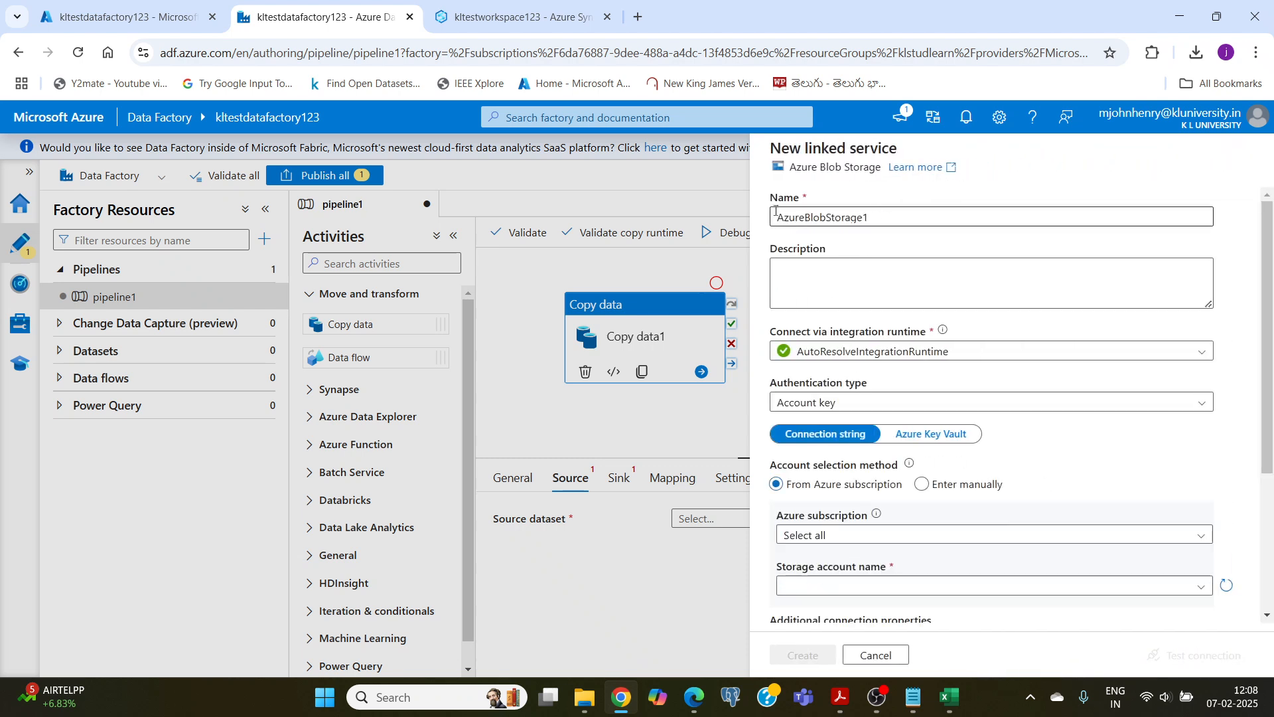
{"action": "scroll", "coordinate": [797, 362], "scroll_direction": "down", "scroll_amount": 3}
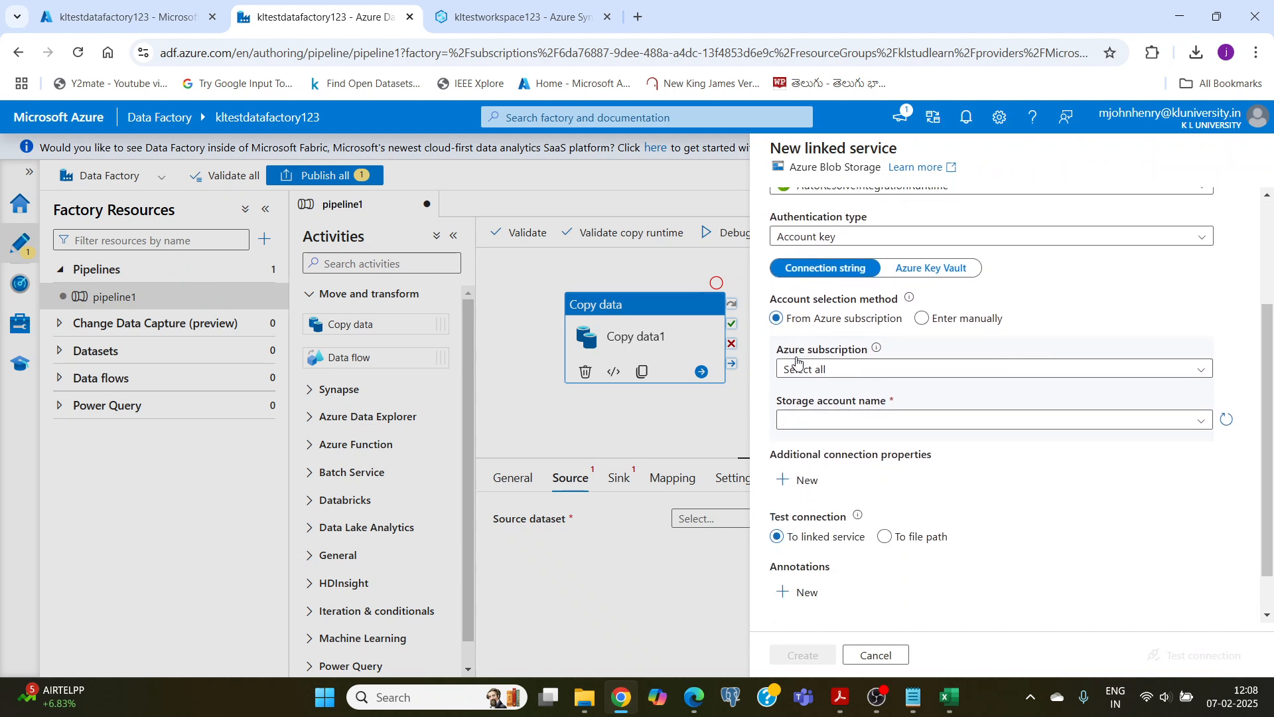
{"action": "left_click", "coordinate": [834, 370]}
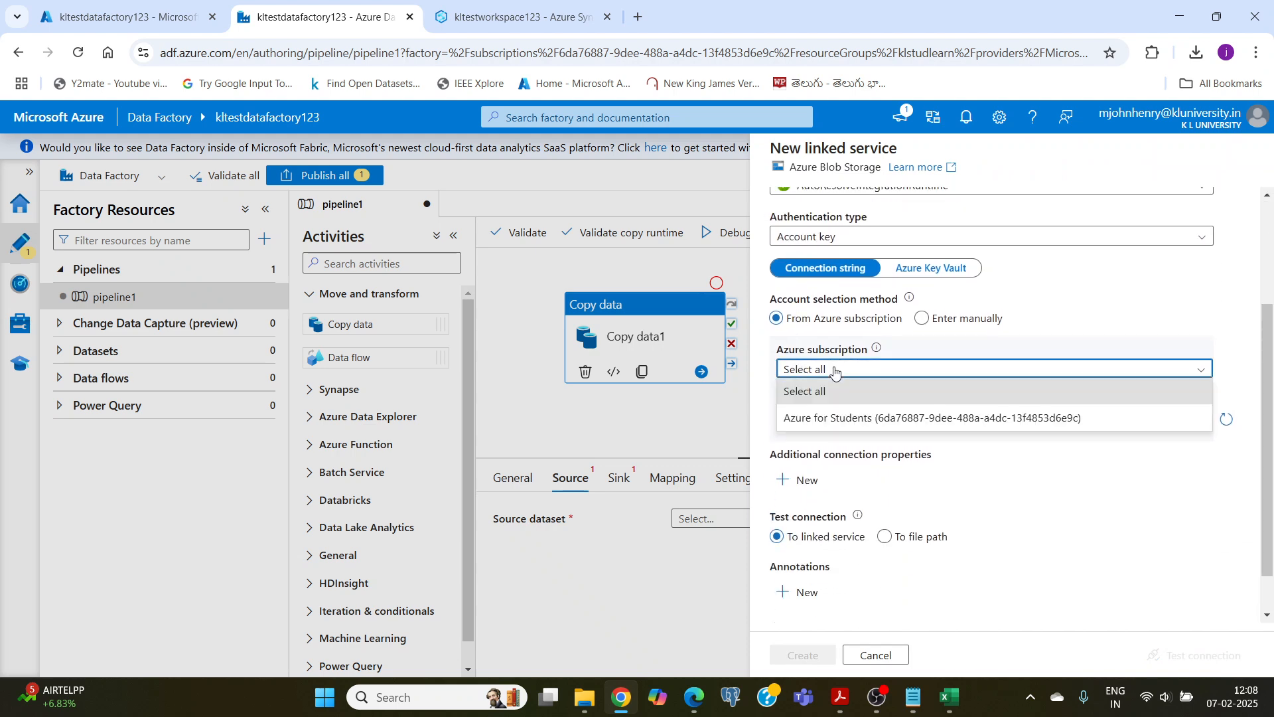
{"action": "left_click", "coordinate": [799, 419]}
{"action": "scroll", "coordinate": [776, 389], "scroll_direction": "down", "scroll_amount": 1}
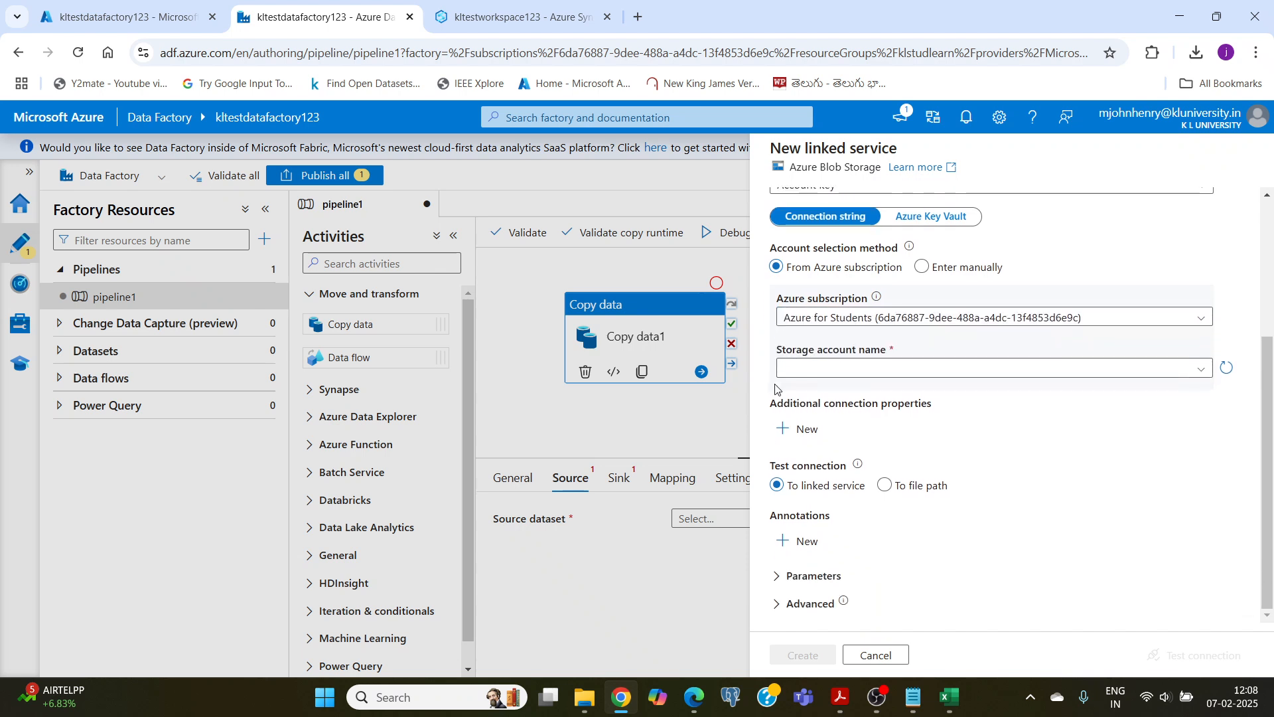
{"action": "left_click", "coordinate": [871, 370]}
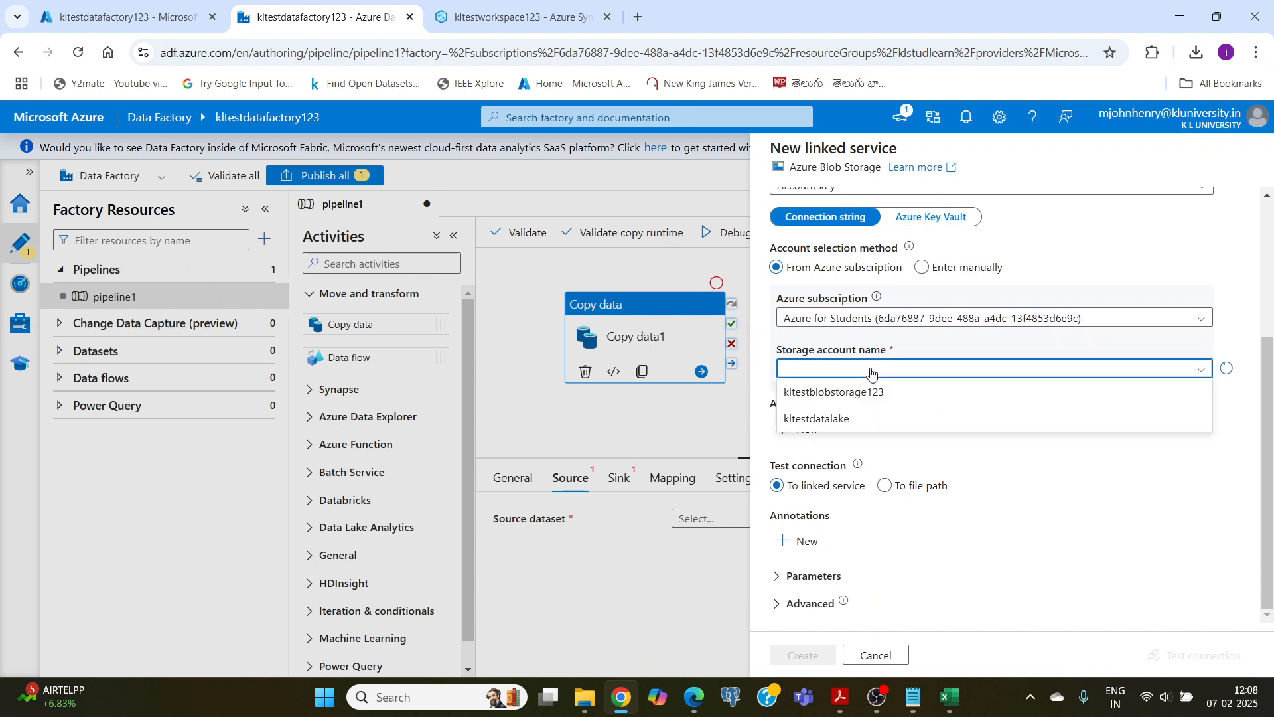
{"action": "left_click", "coordinate": [821, 394]}
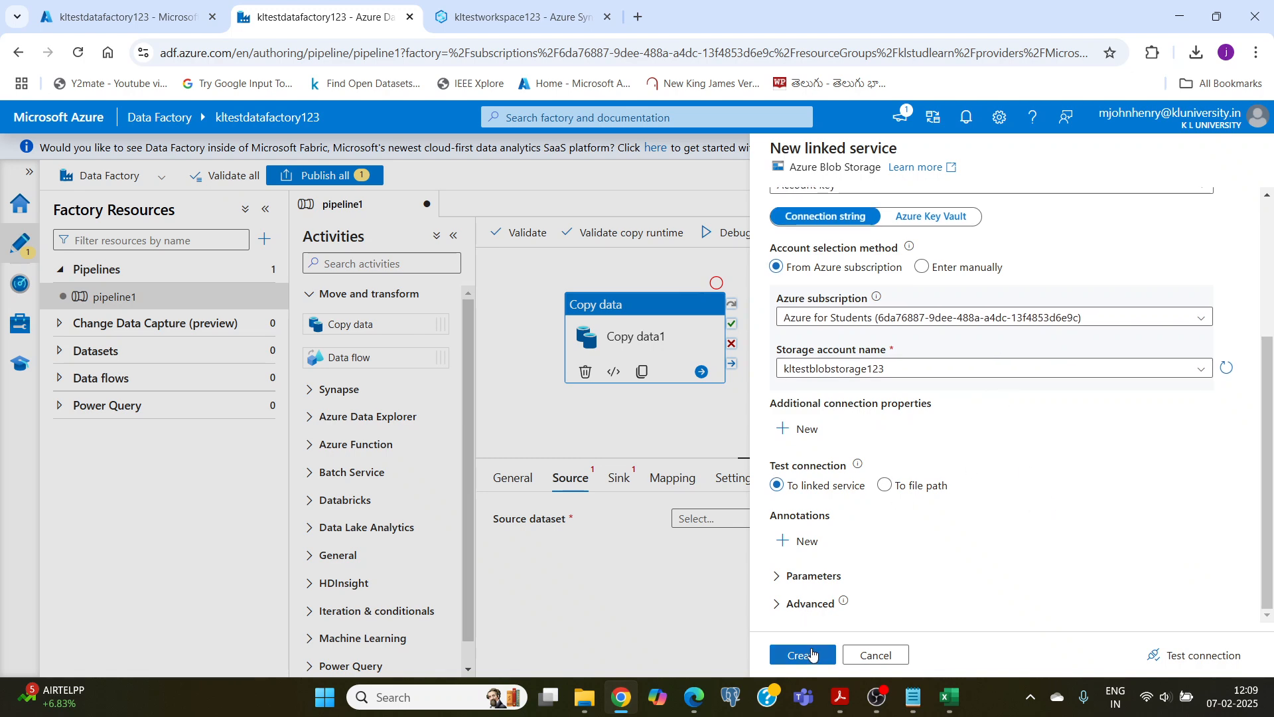
{"action": "left_click", "coordinate": [812, 655]}
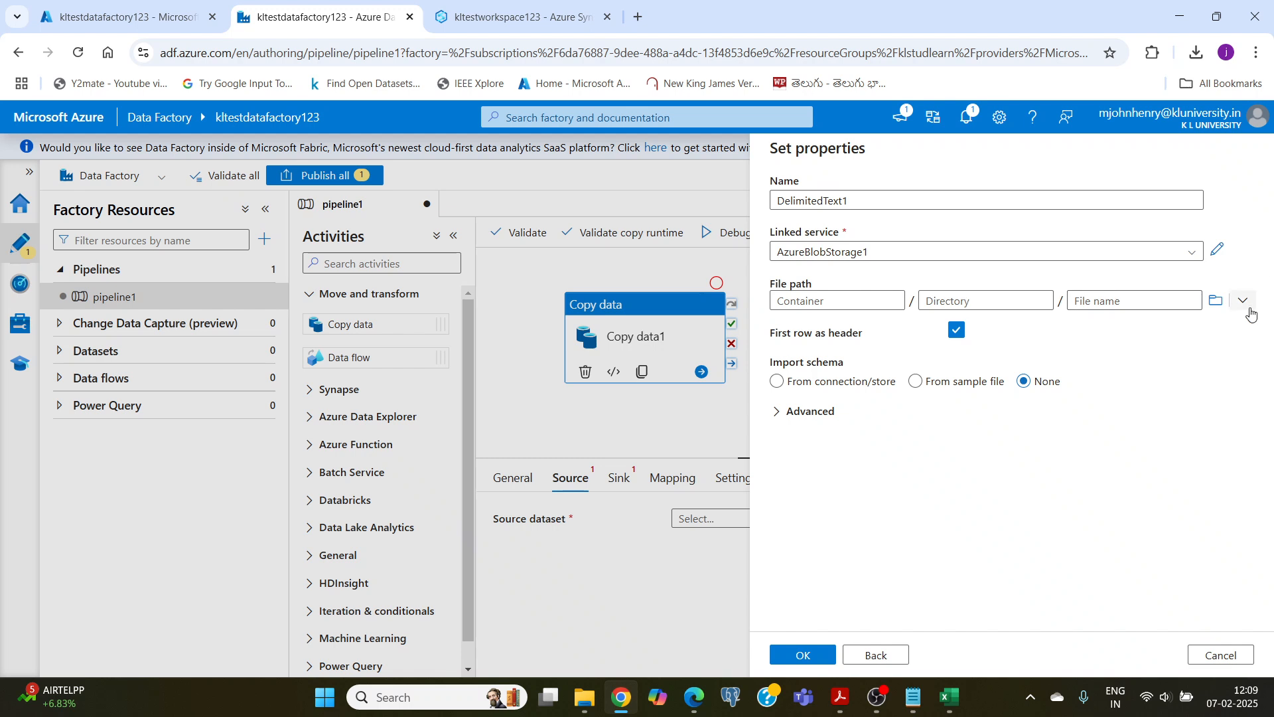
Step: Set the source dataset's file path to skill 5 problem 2 data.xlsx in kltestcontainer and save the dataset
{"action": "left_click", "coordinate": [1215, 304]}
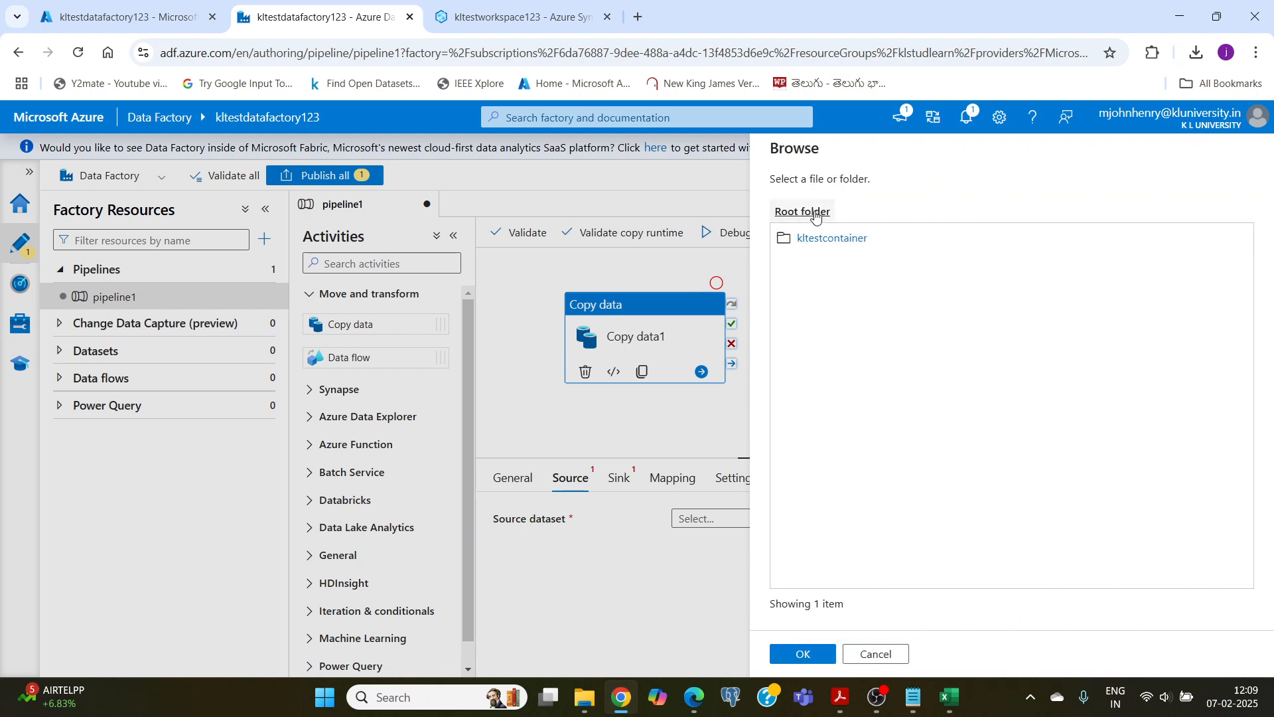
{"action": "left_click", "coordinate": [825, 243]}
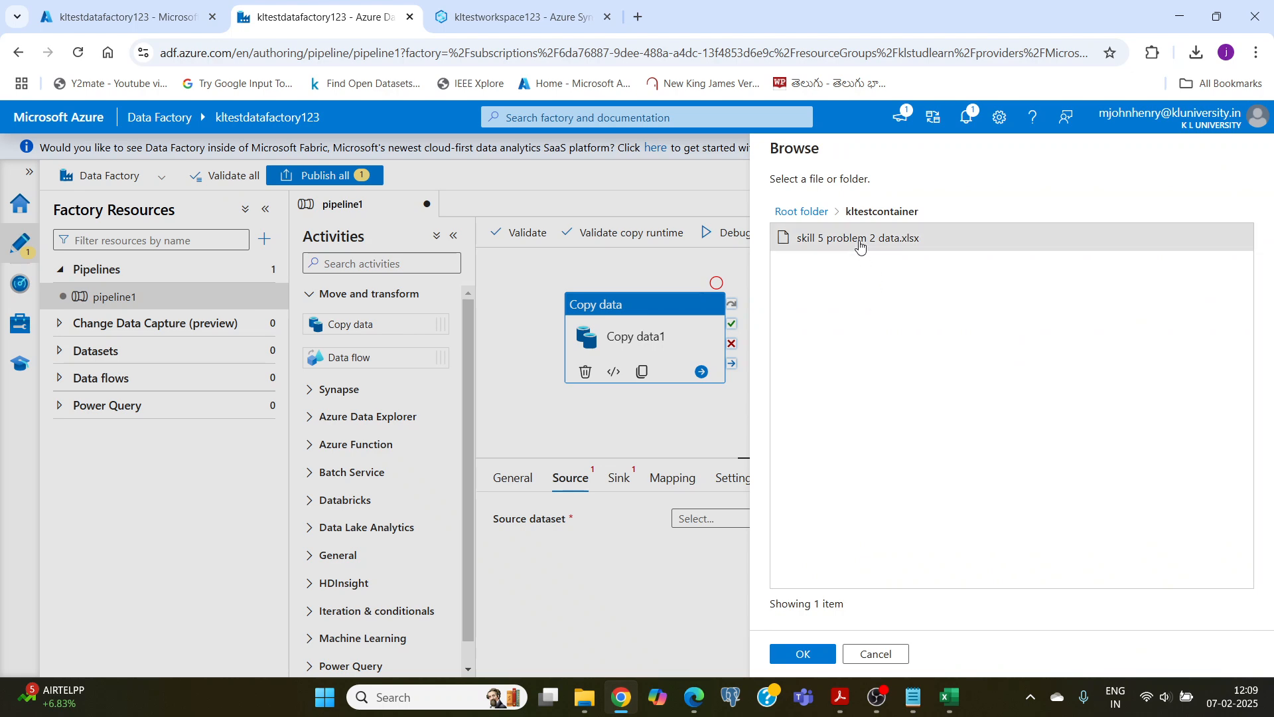
{"action": "left_click", "coordinate": [861, 244]}
{"action": "left_click", "coordinate": [807, 657]}
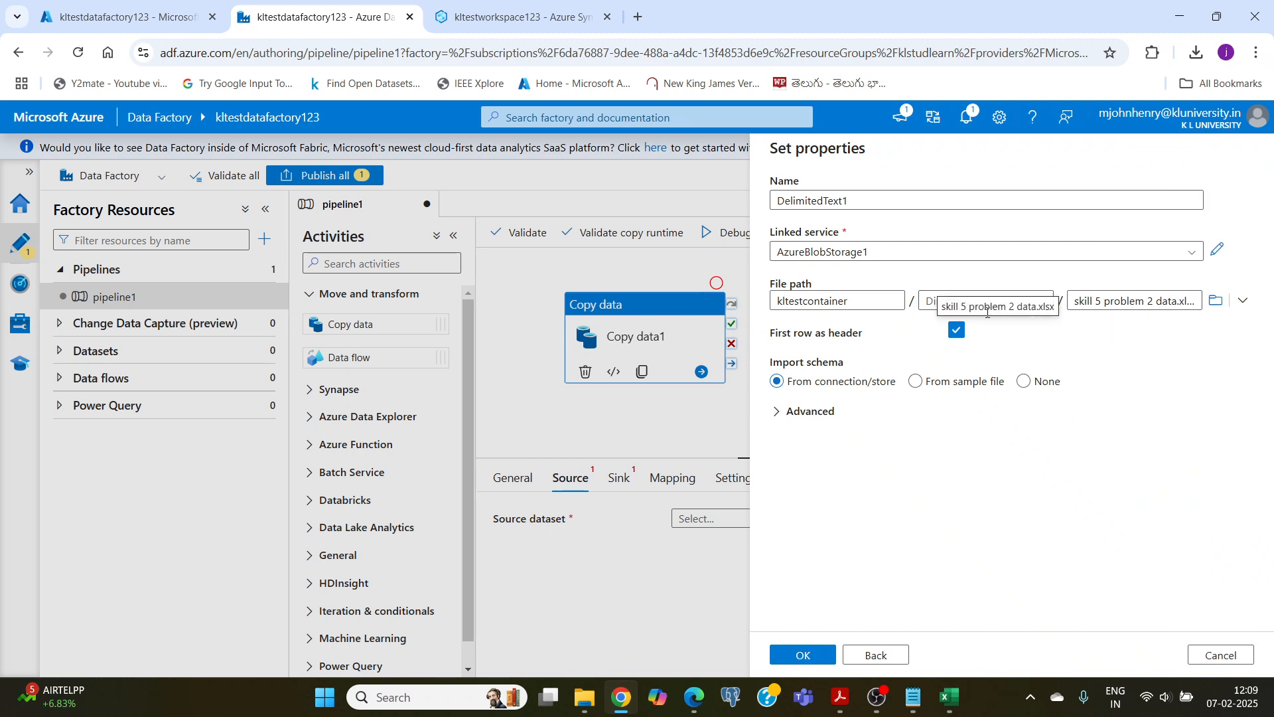
{"action": "left_click", "coordinate": [805, 656]}
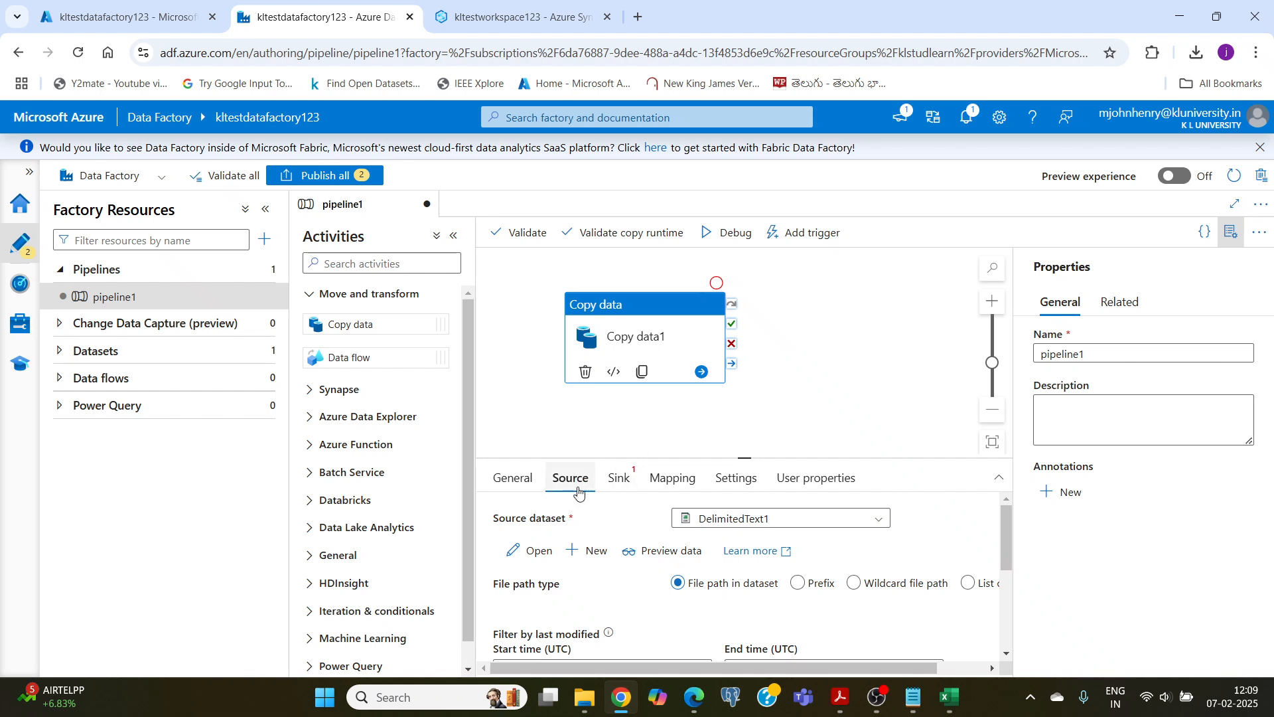
Step: Start a new sink dataset for the Copy data activity, using Azure Synapse Analytics as the data store
{"action": "left_click", "coordinate": [620, 487]}
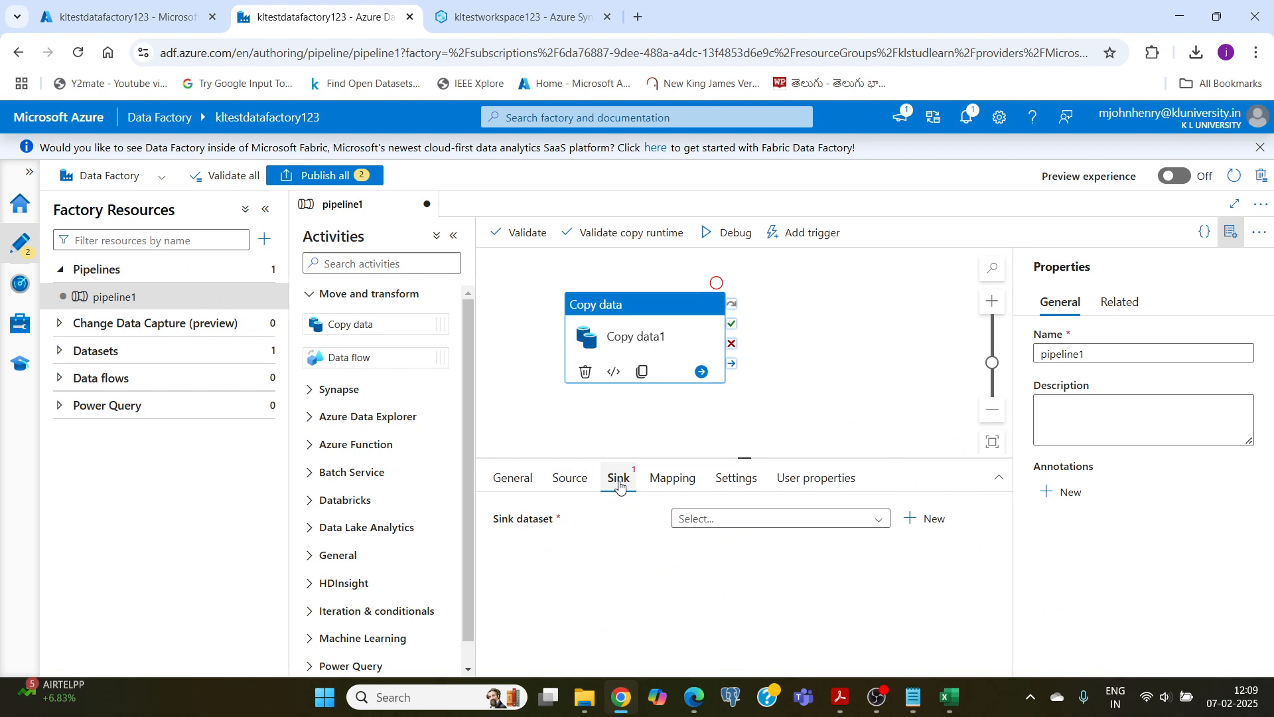
{"action": "left_click", "coordinate": [917, 525]}
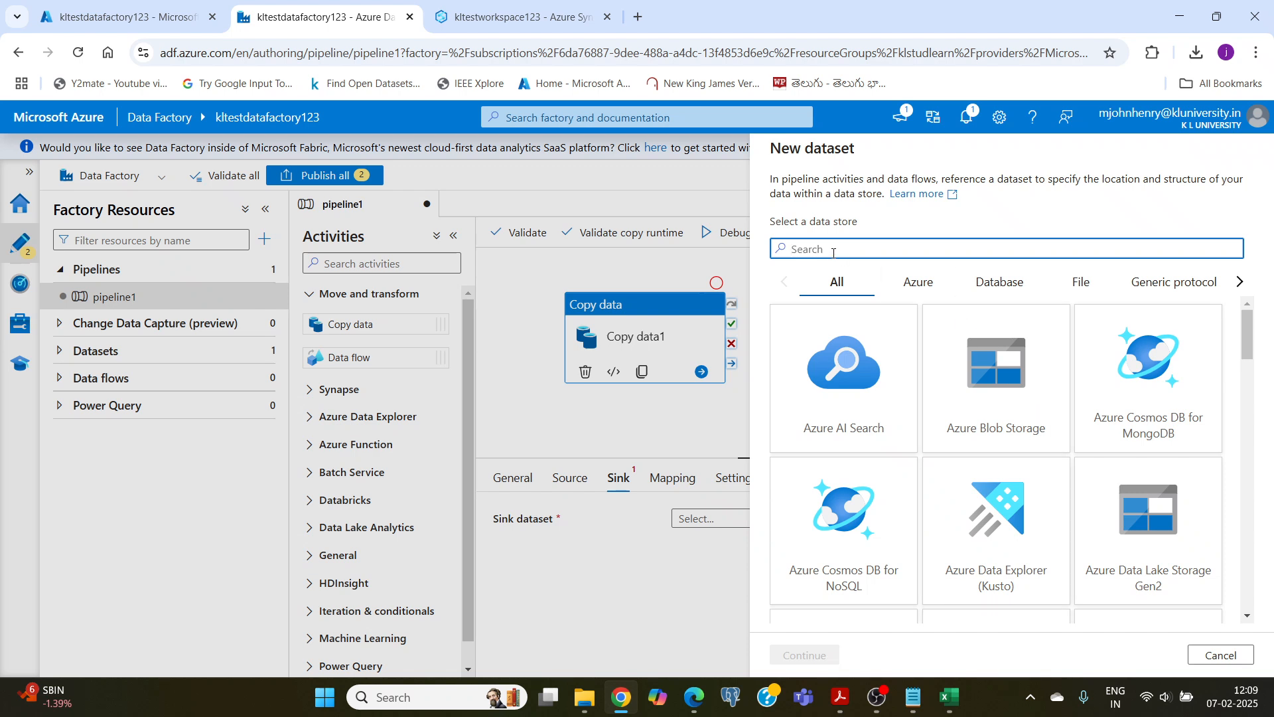
{"action": "type", "text": "syn"}
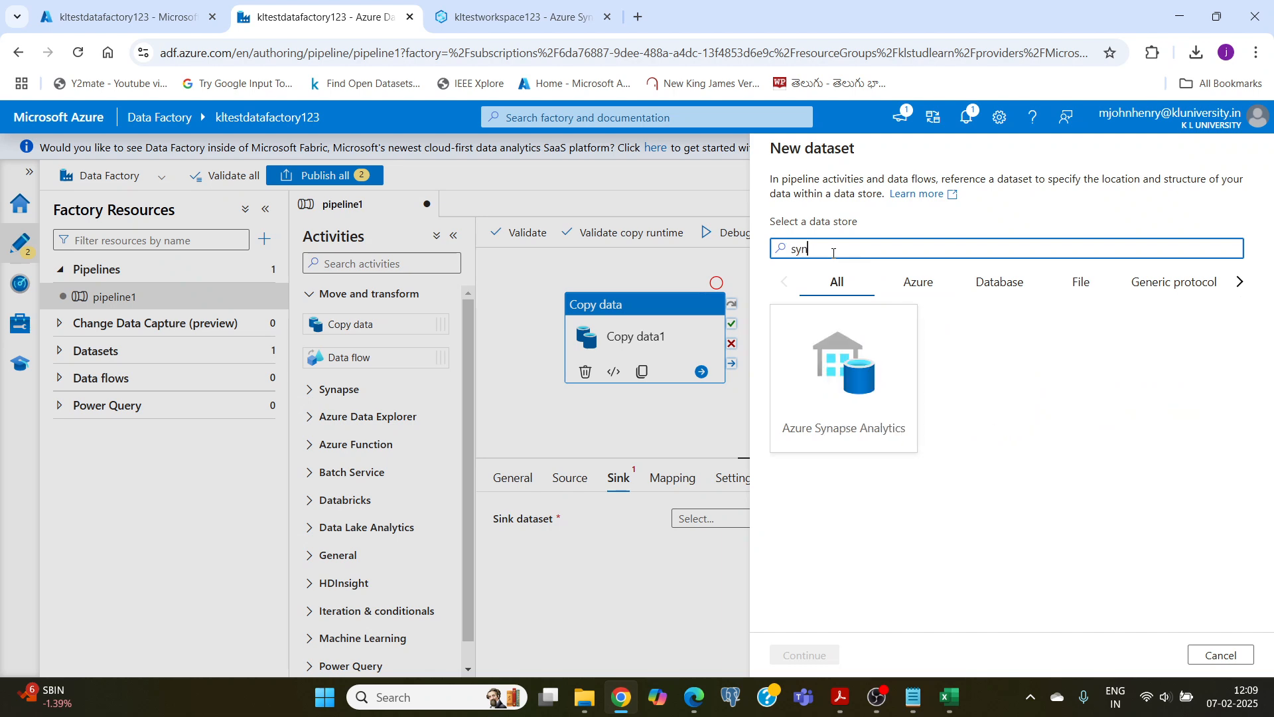
{"action": "left_click", "coordinate": [836, 392]}
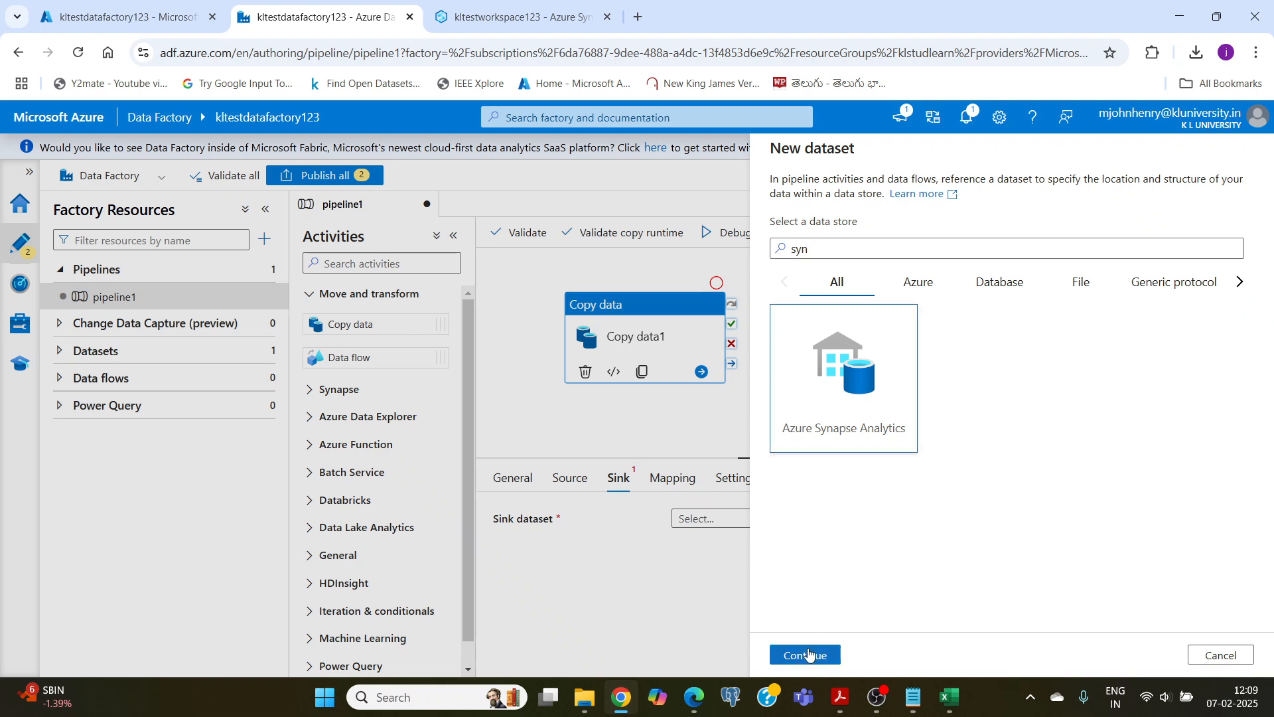
{"action": "left_click", "coordinate": [808, 655]}
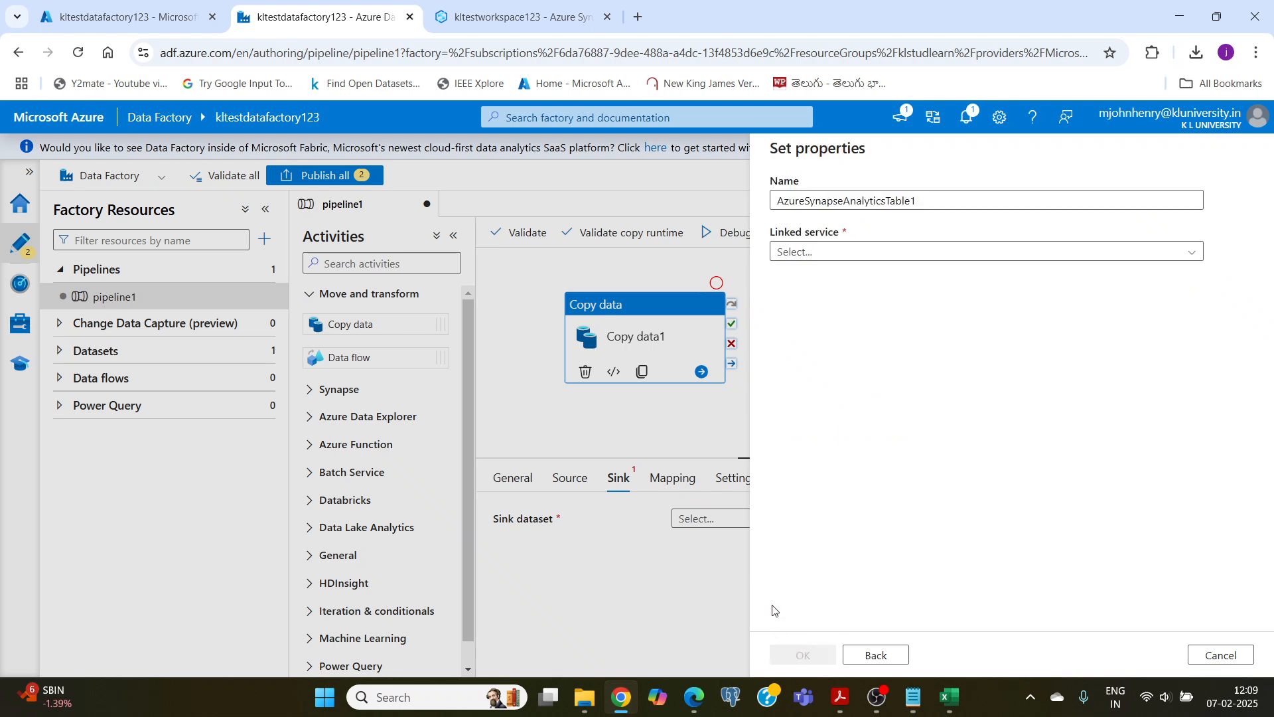
Step: Start a new Synapse linked service for the sink with the Azure for Students subscription, server kltestworkspace123 and database kltestsqlpool
{"action": "left_click", "coordinate": [800, 256]}
{"action": "left_click", "coordinate": [795, 304]}
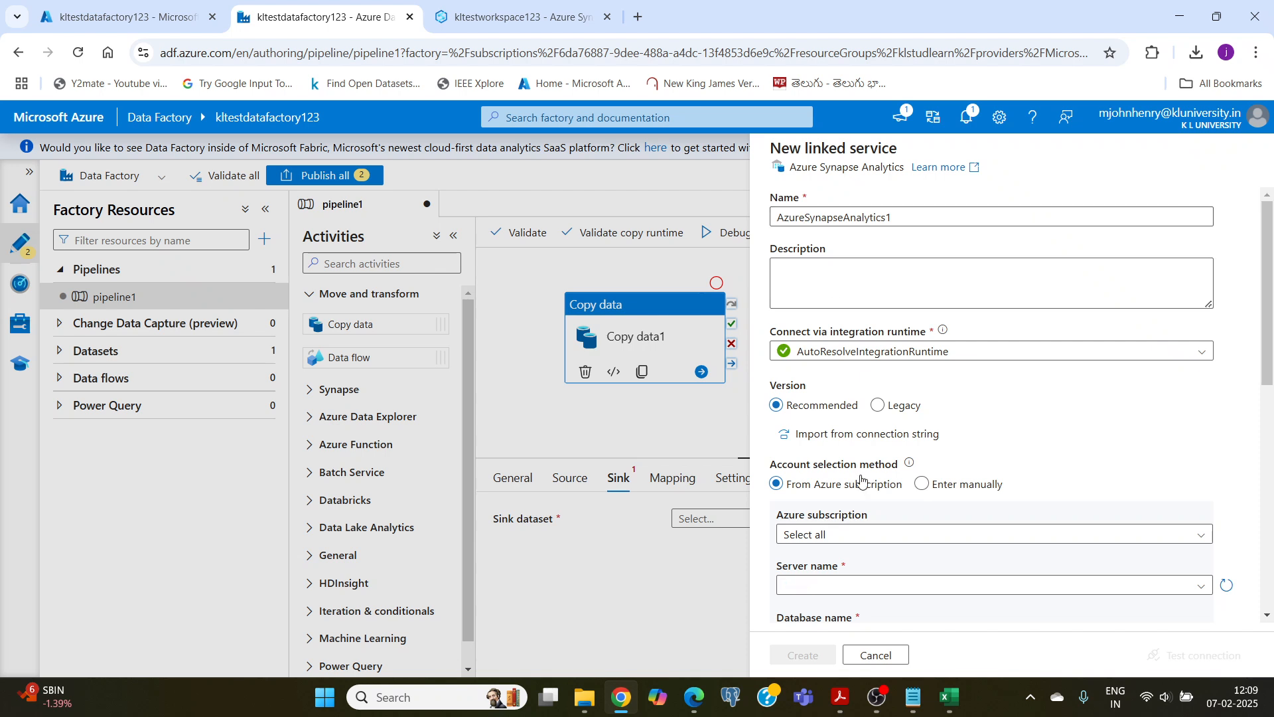
{"action": "scroll", "coordinate": [859, 483], "scroll_direction": "down", "scroll_amount": 1}
{"action": "scroll", "coordinate": [869, 425], "scroll_direction": "down", "scroll_amount": 1}
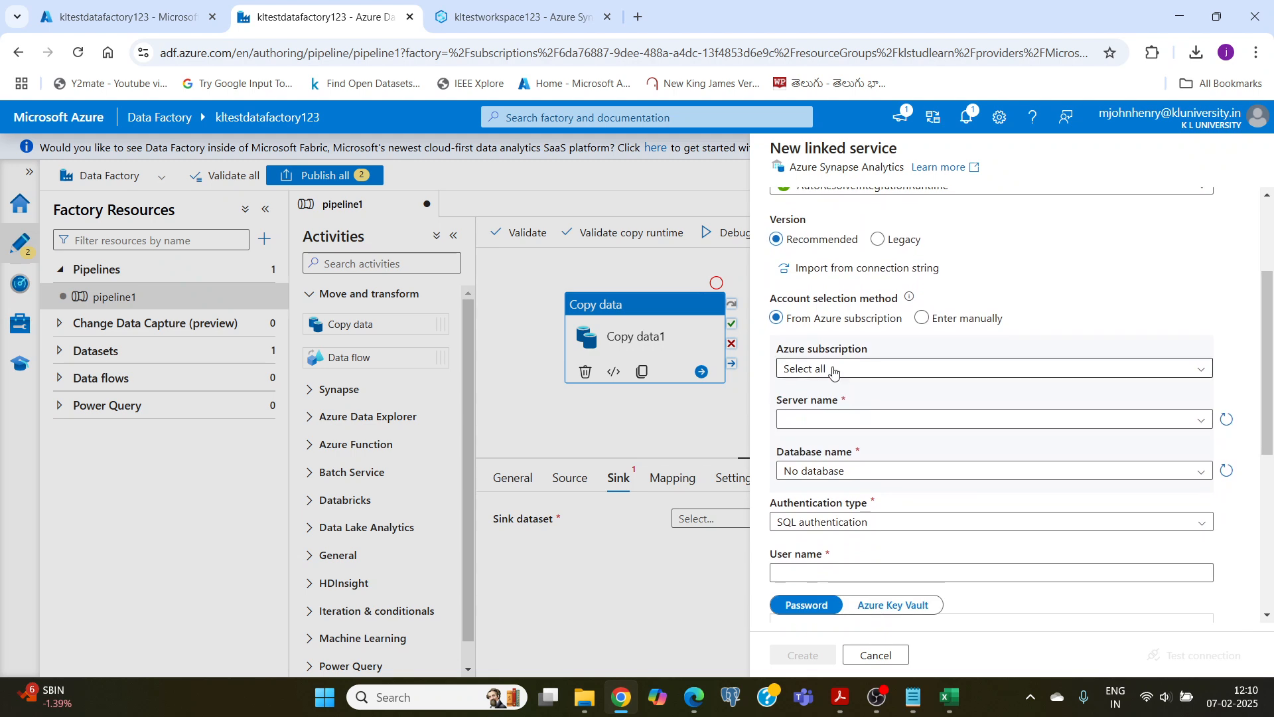
{"action": "left_click", "coordinate": [834, 370]}
{"action": "left_click", "coordinate": [839, 418]}
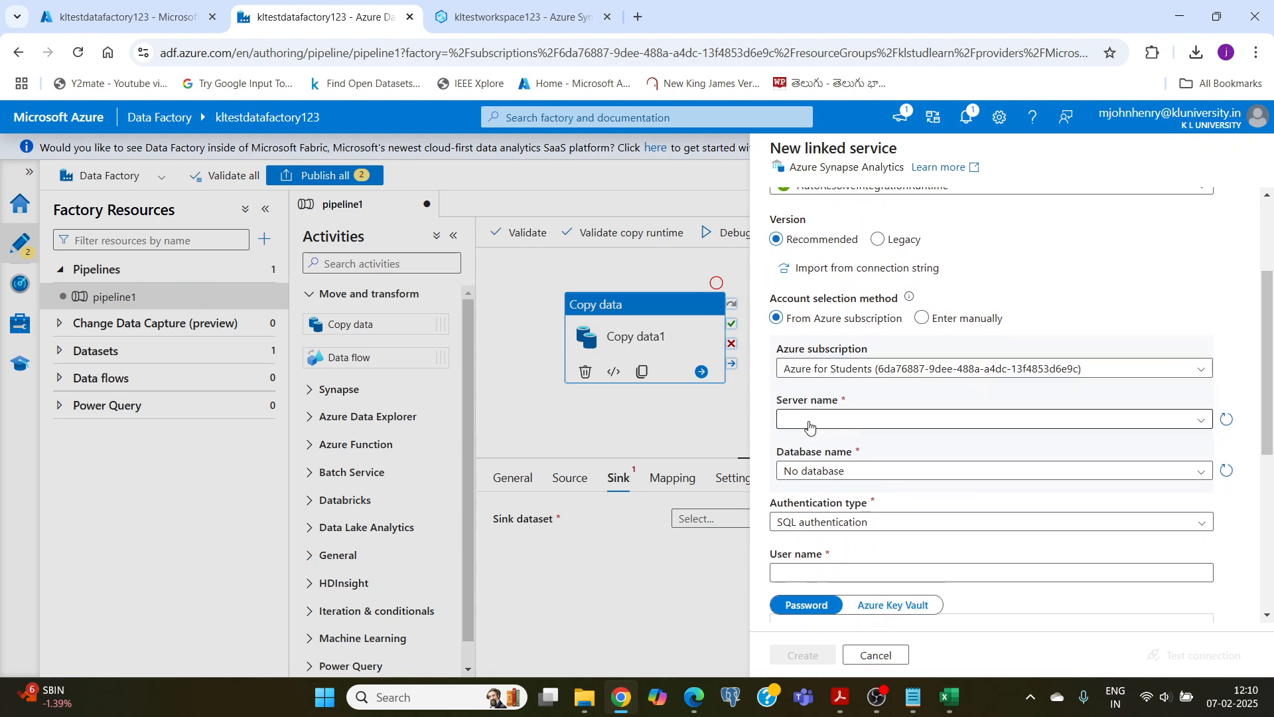
{"action": "left_click", "coordinate": [828, 419]}
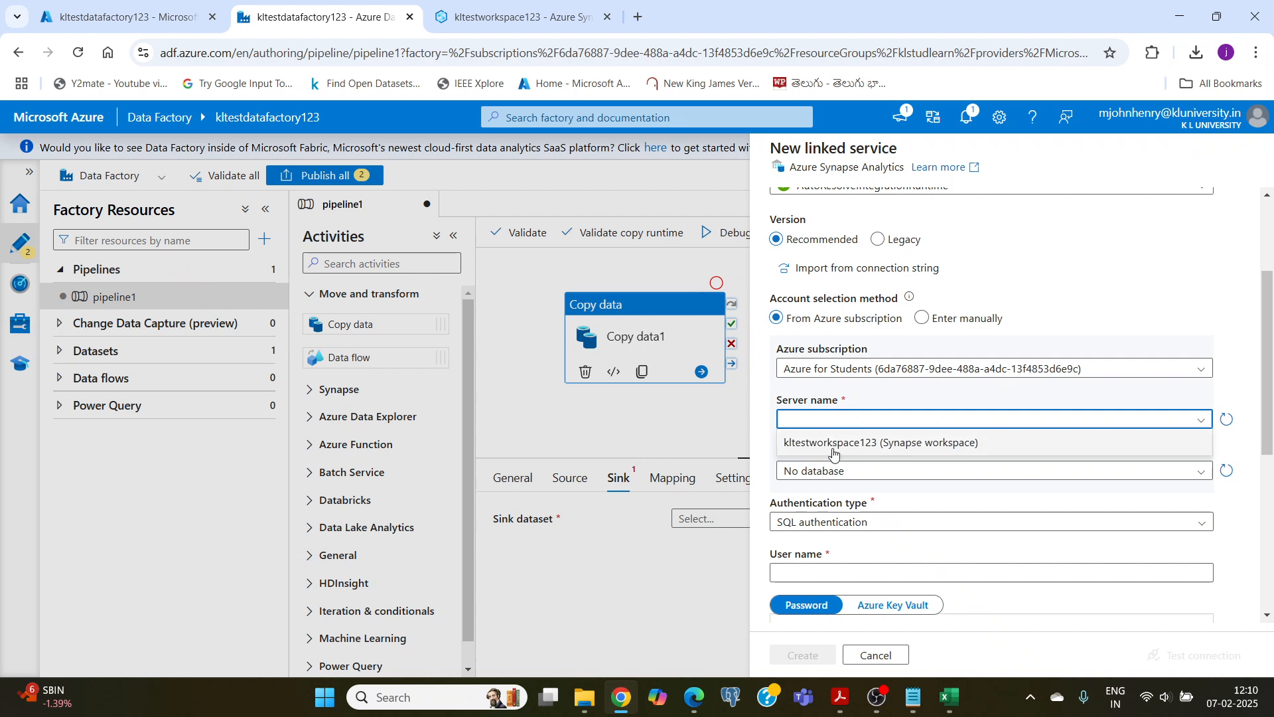
{"action": "left_click", "coordinate": [837, 445]}
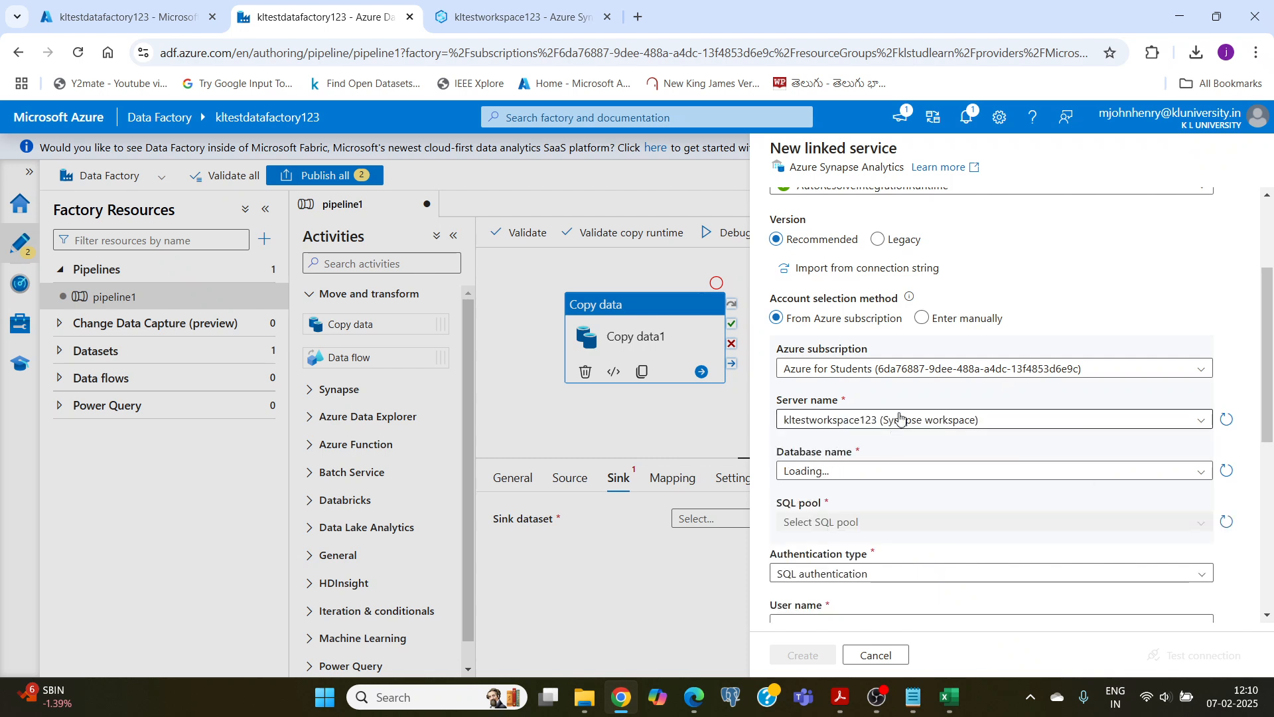
{"action": "scroll", "coordinate": [904, 392], "scroll_direction": "down", "scroll_amount": 3}
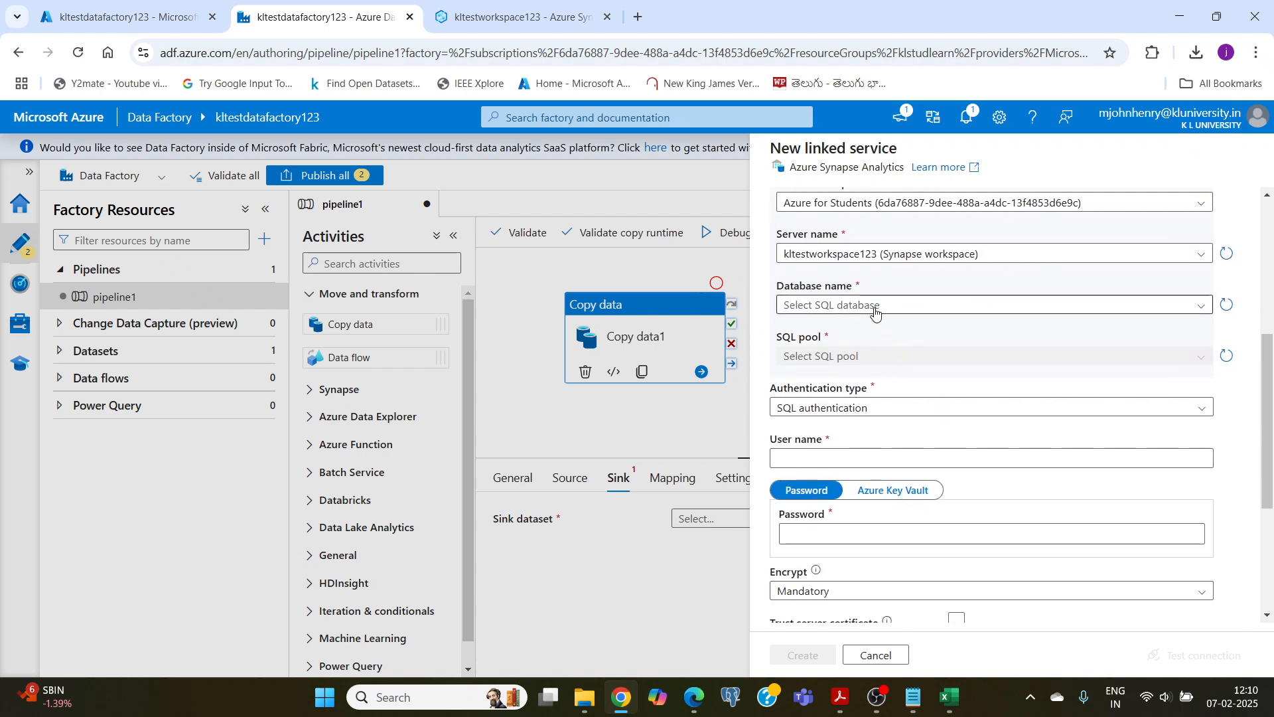
{"action": "left_click", "coordinate": [875, 312]}
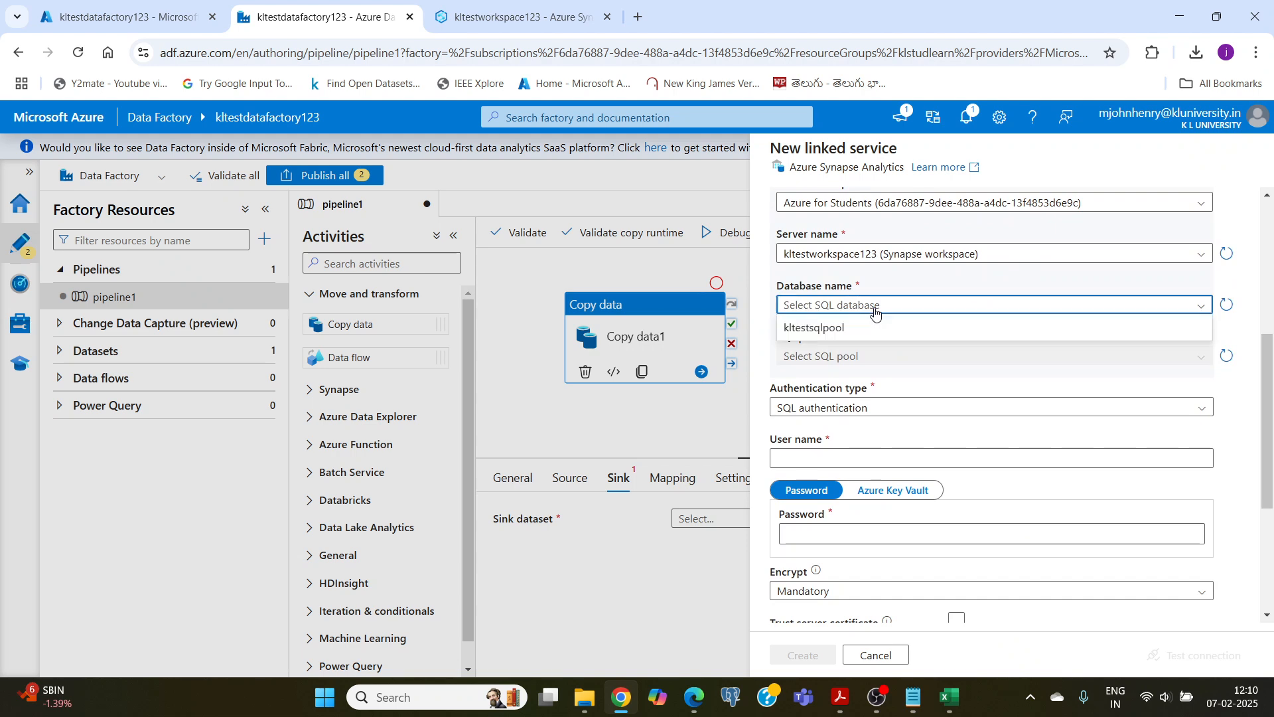
{"action": "left_click", "coordinate": [807, 329]}
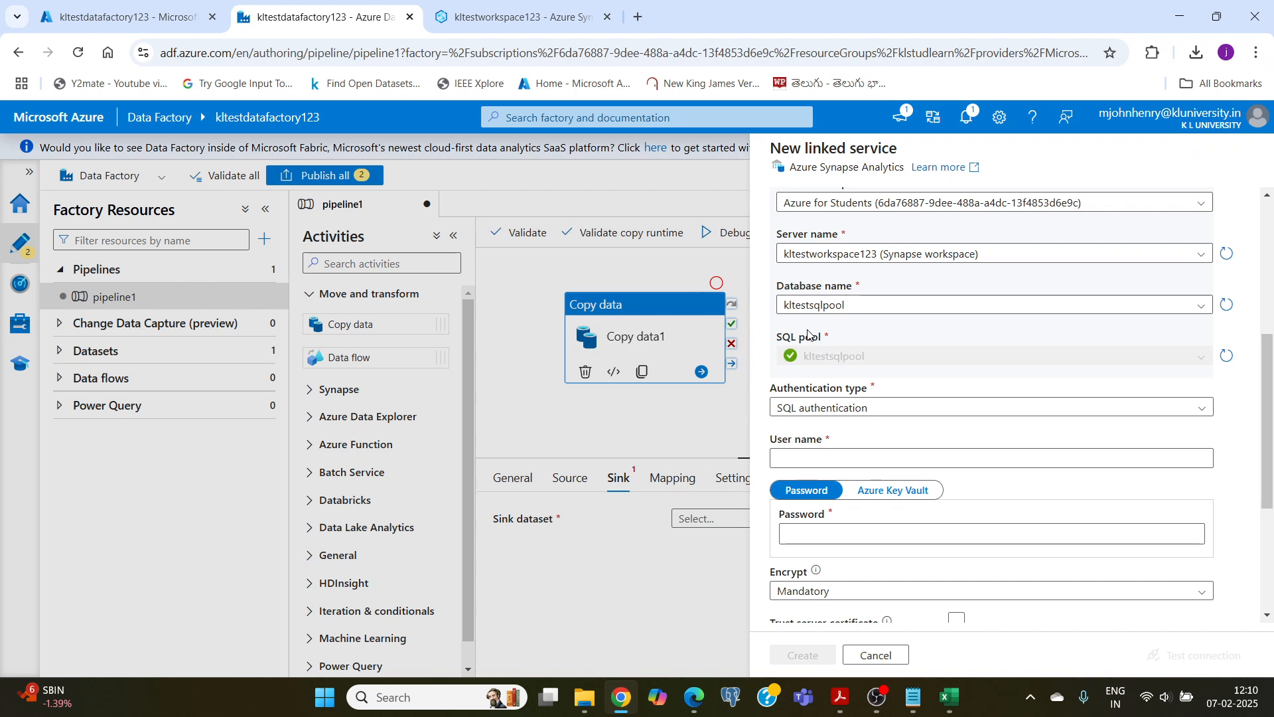
Step: Keep SQL authentication as the linked service's authentication type and activate its user name field
{"action": "scroll", "coordinate": [926, 285], "scroll_direction": "down", "scroll_amount": 3}
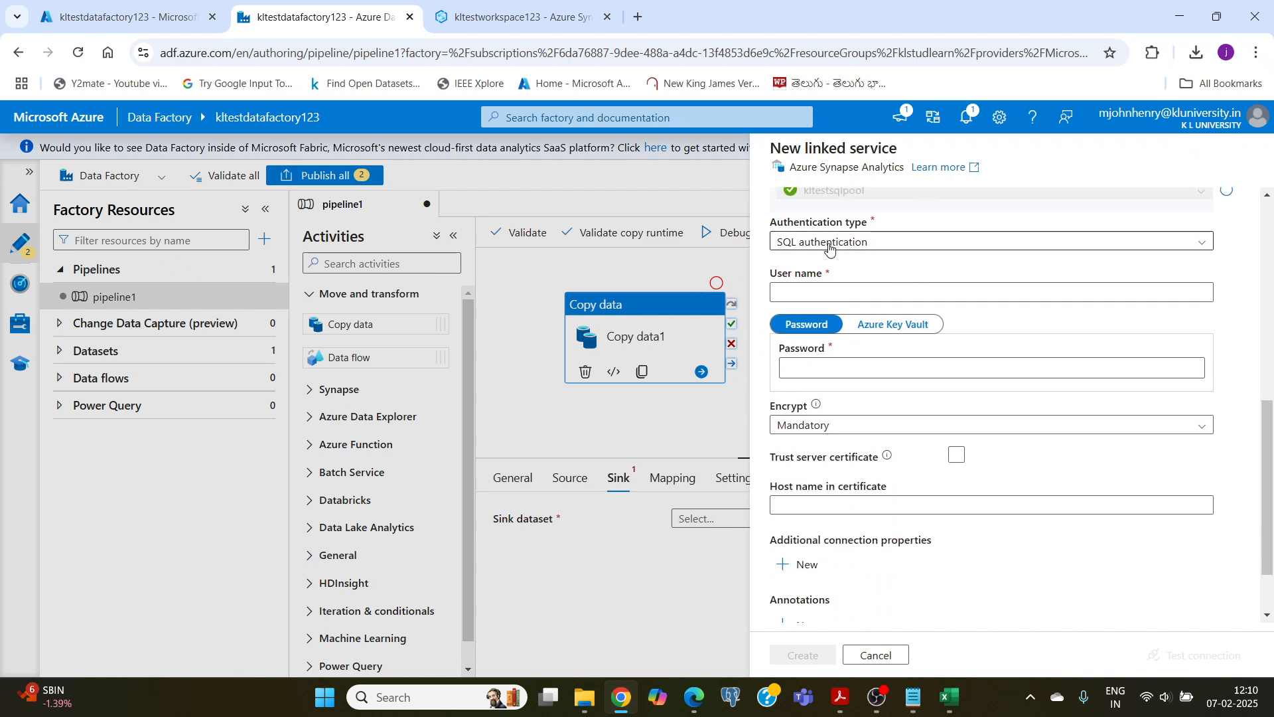
{"action": "left_click", "coordinate": [830, 248]}
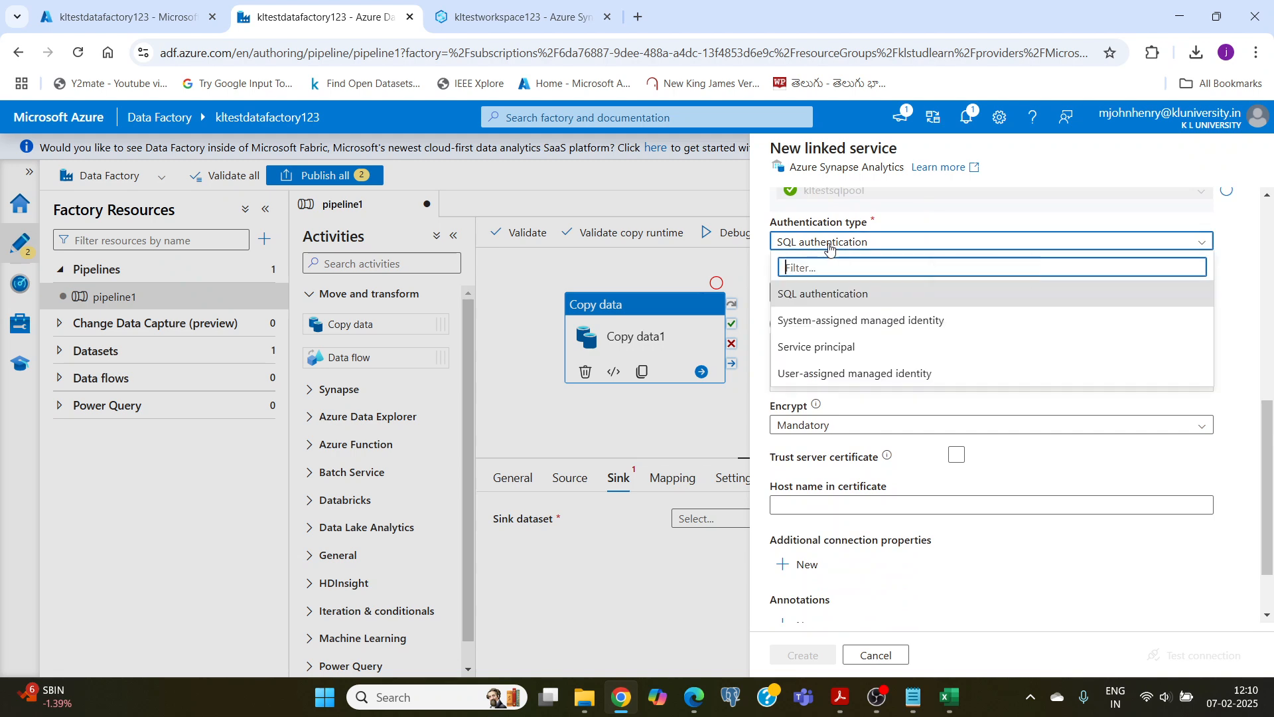
{"action": "left_click", "coordinate": [830, 248]}
{"action": "left_click", "coordinate": [802, 290]}
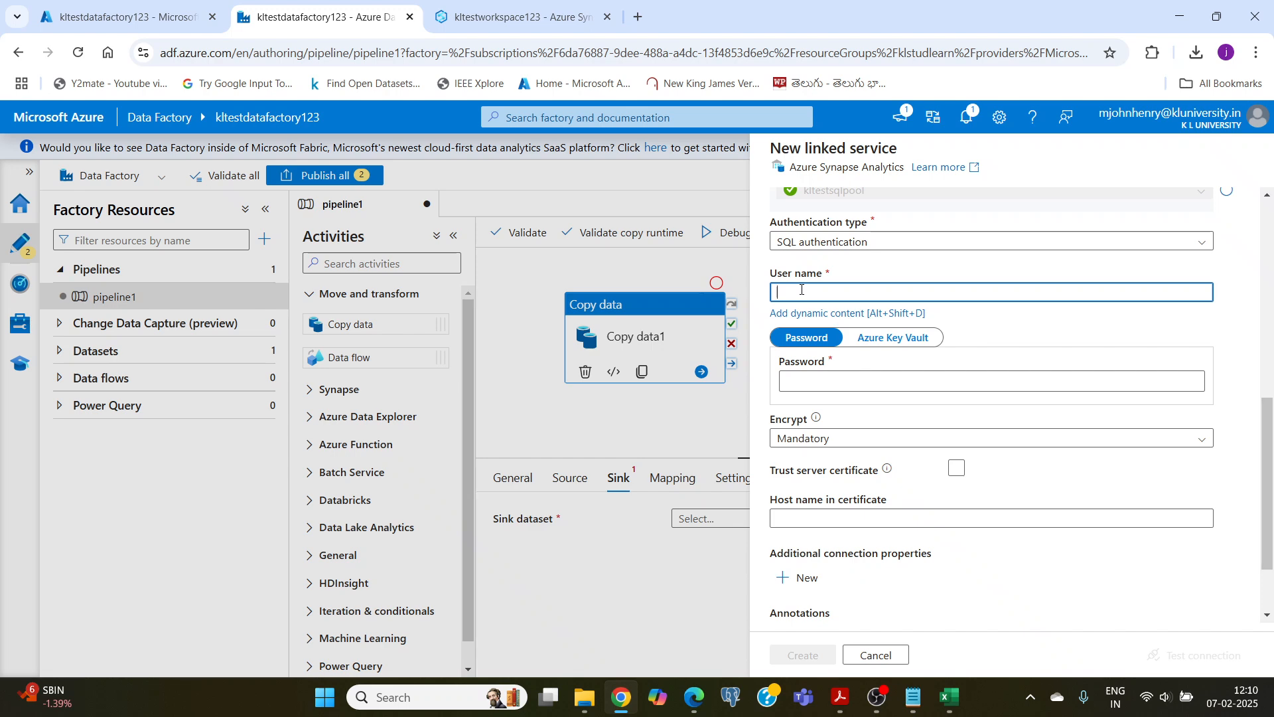
{"action": "left_click", "coordinate": [524, 17]}
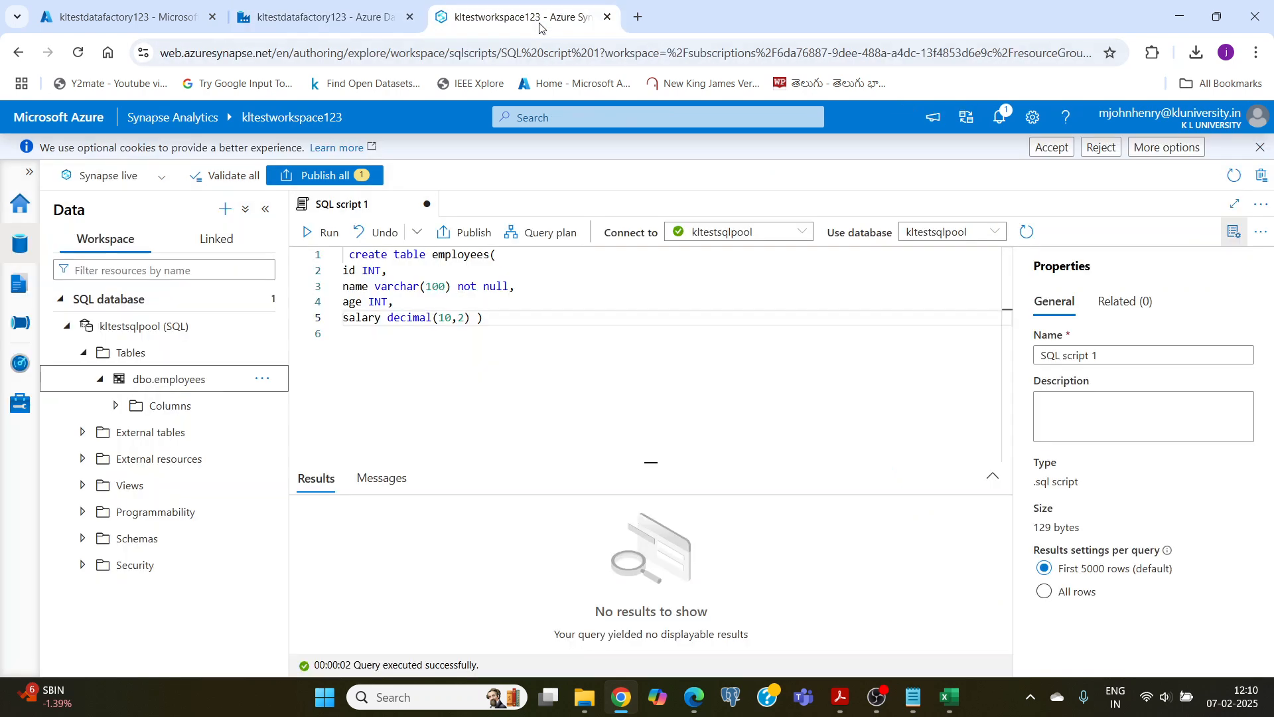
{"action": "left_click", "coordinate": [338, 18]}
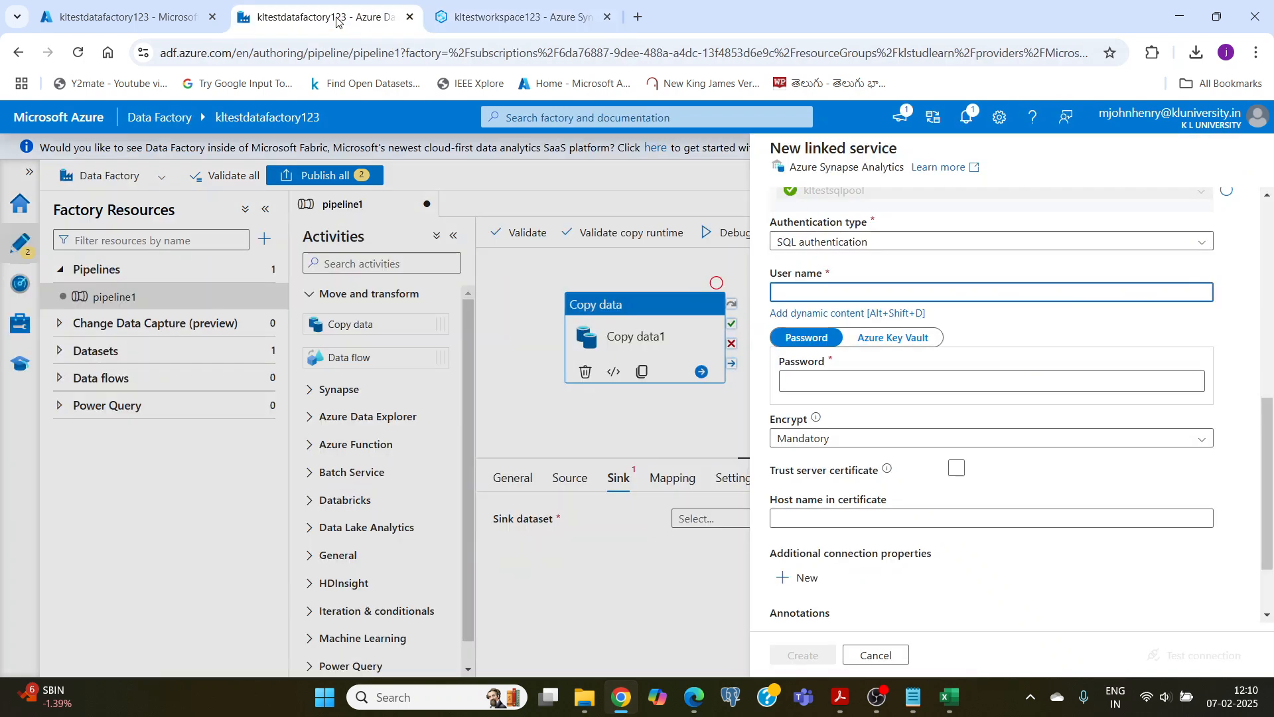
{"action": "left_click", "coordinate": [877, 697]}
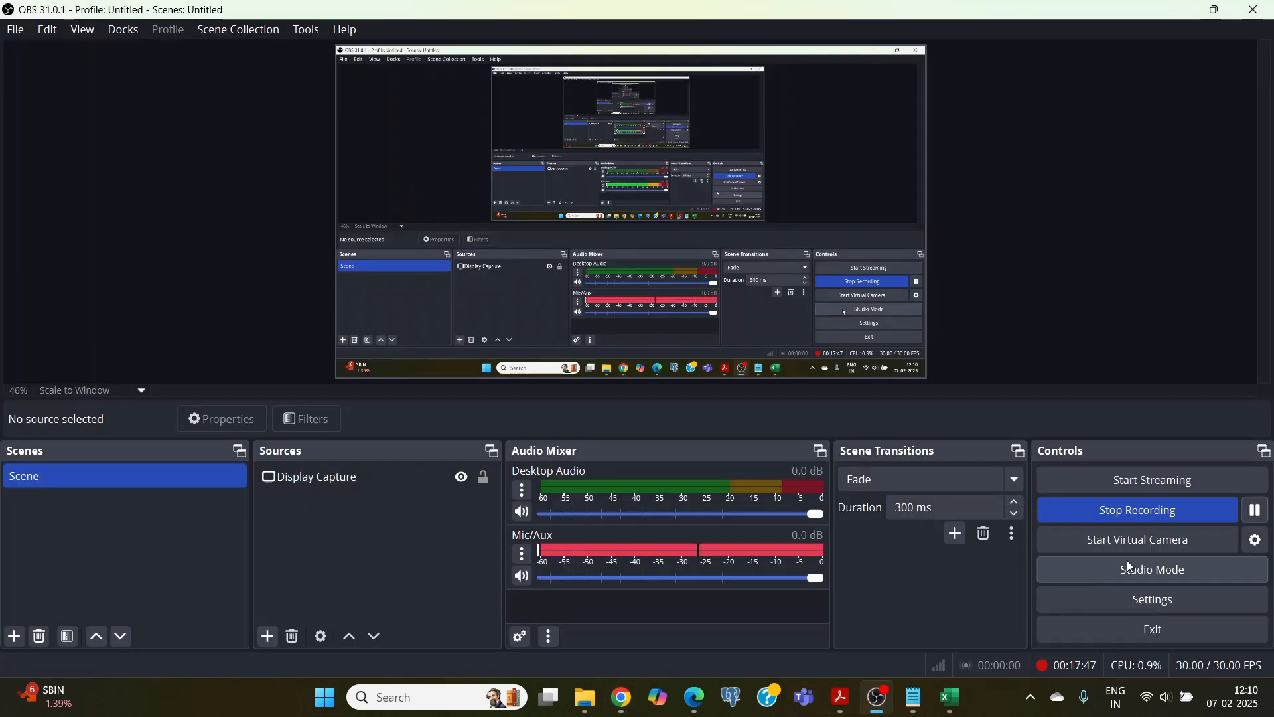
{"action": "left_click", "coordinate": [621, 697]}
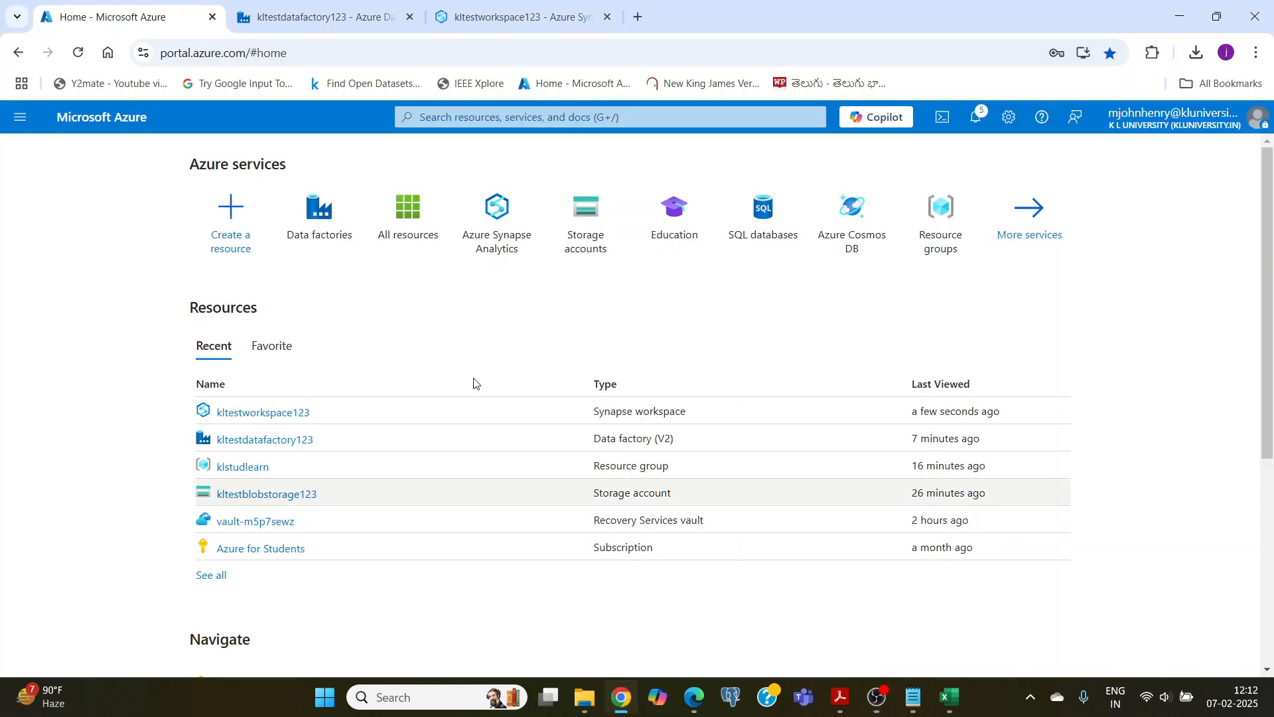
{"action": "left_click", "coordinate": [350, 20]}
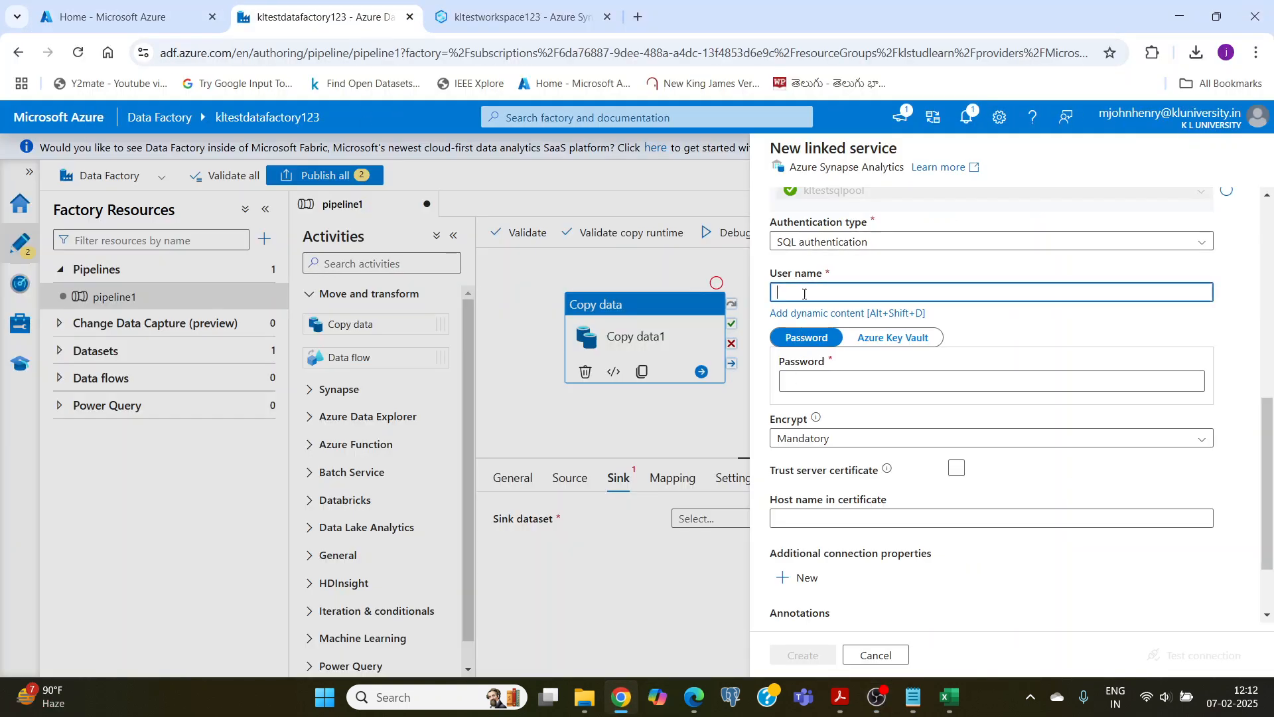
Step: Copy the SQL admin username from the kltestworkspace123 overview in the Azure portal and paste it as the linked service's user name
{"action": "left_click", "coordinate": [106, 16]}
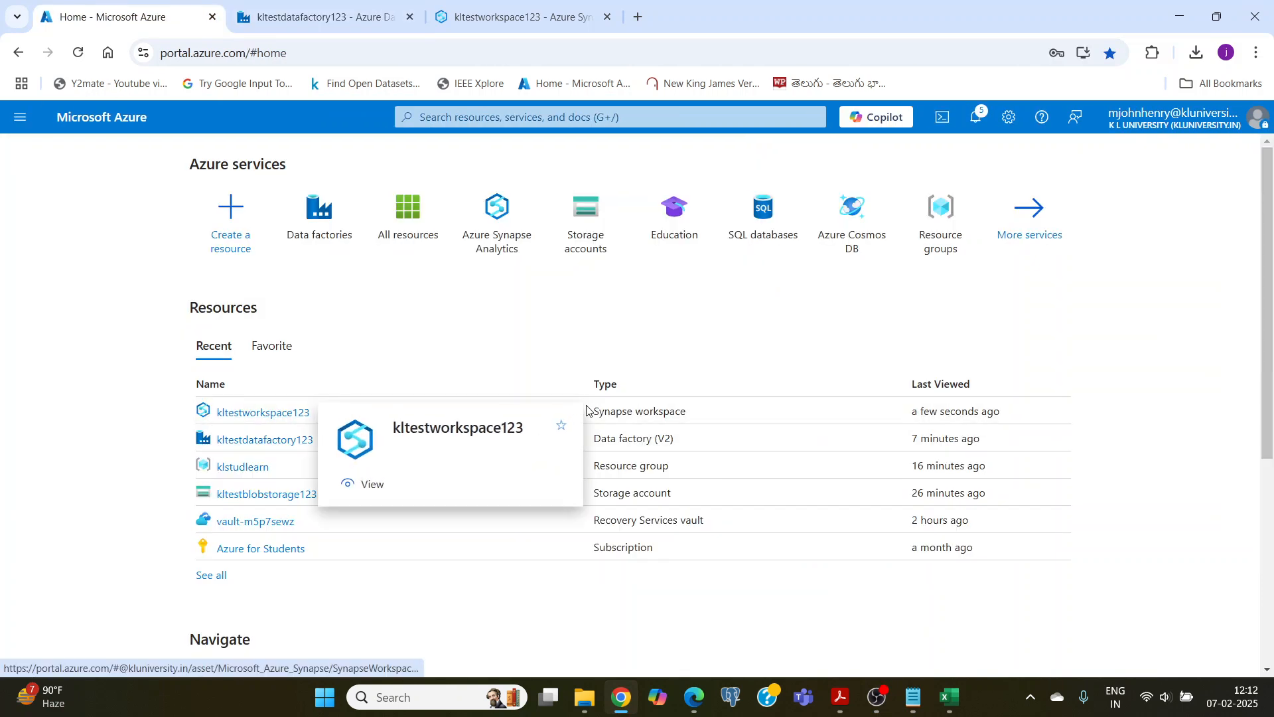
{"action": "left_click", "coordinate": [264, 415]}
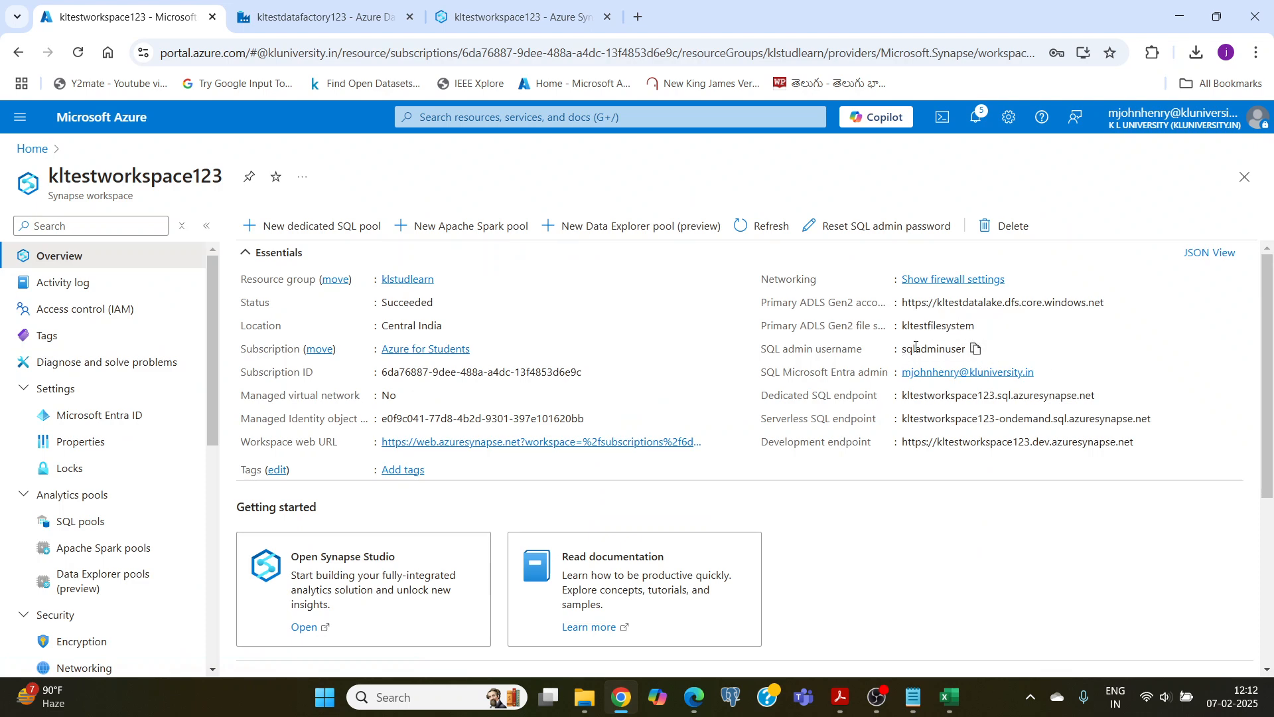
{"action": "left_click", "coordinate": [975, 350]}
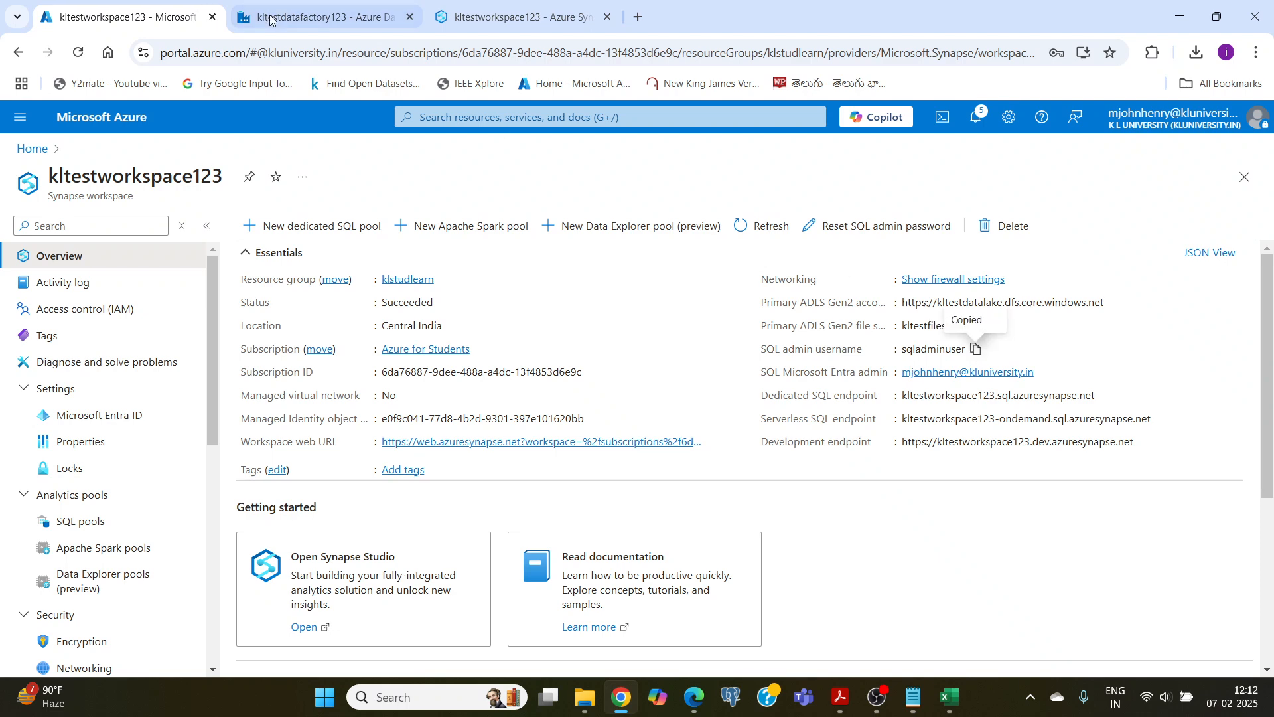
{"action": "left_click", "coordinate": [318, 16]}
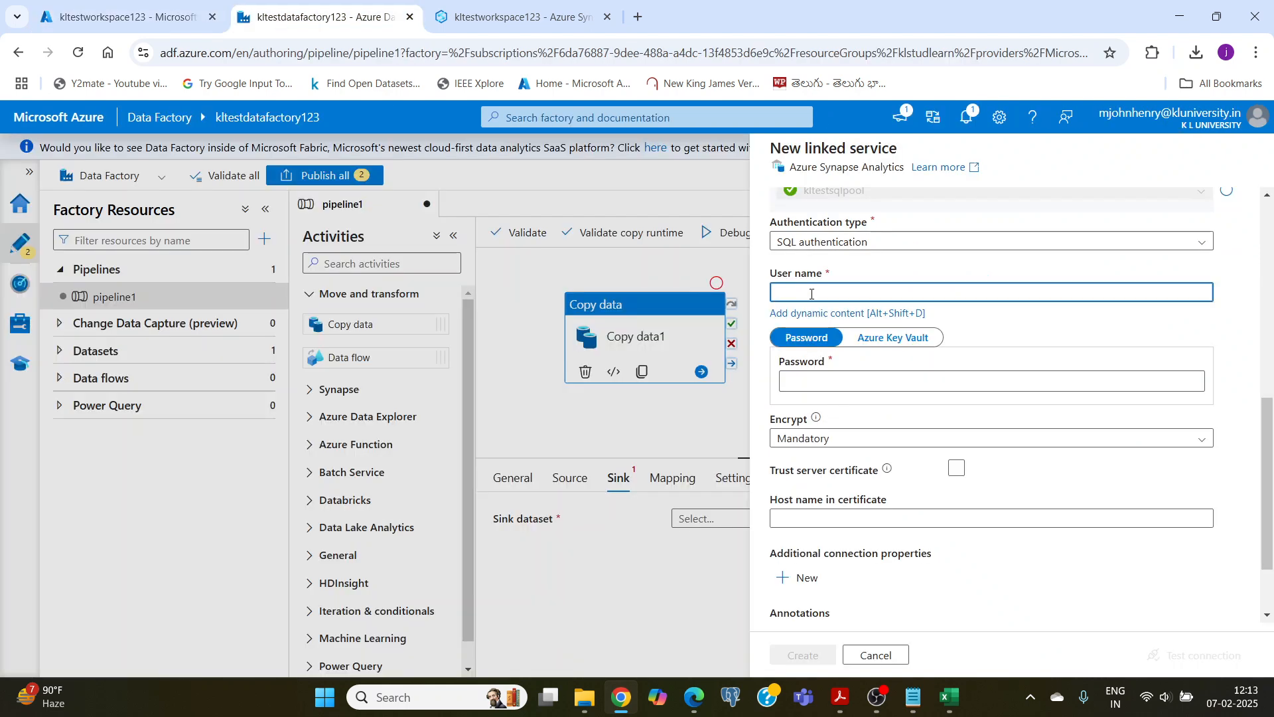
{"action": "key", "text": "ctrl+v"}
Step: Enter the SQL admin password, test the connection and create the Synapse linked service
{"action": "left_click", "coordinate": [820, 375]}
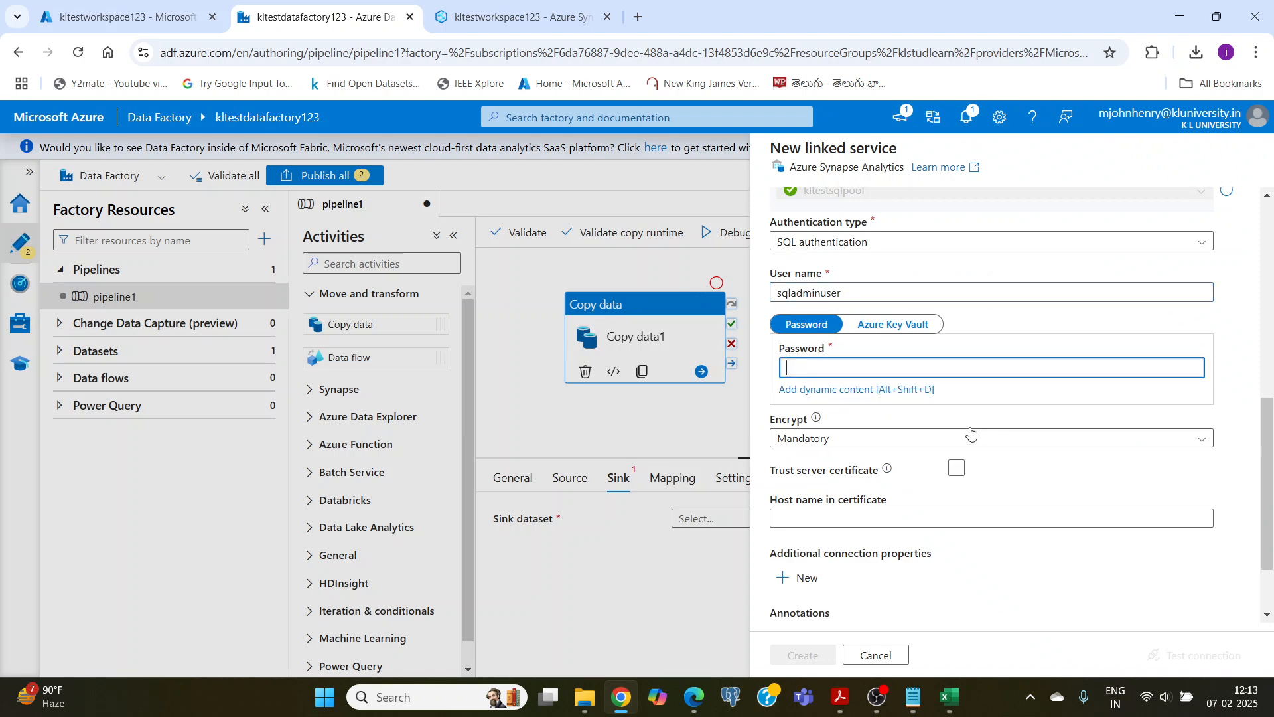
{"action": "type", "text": "••"}
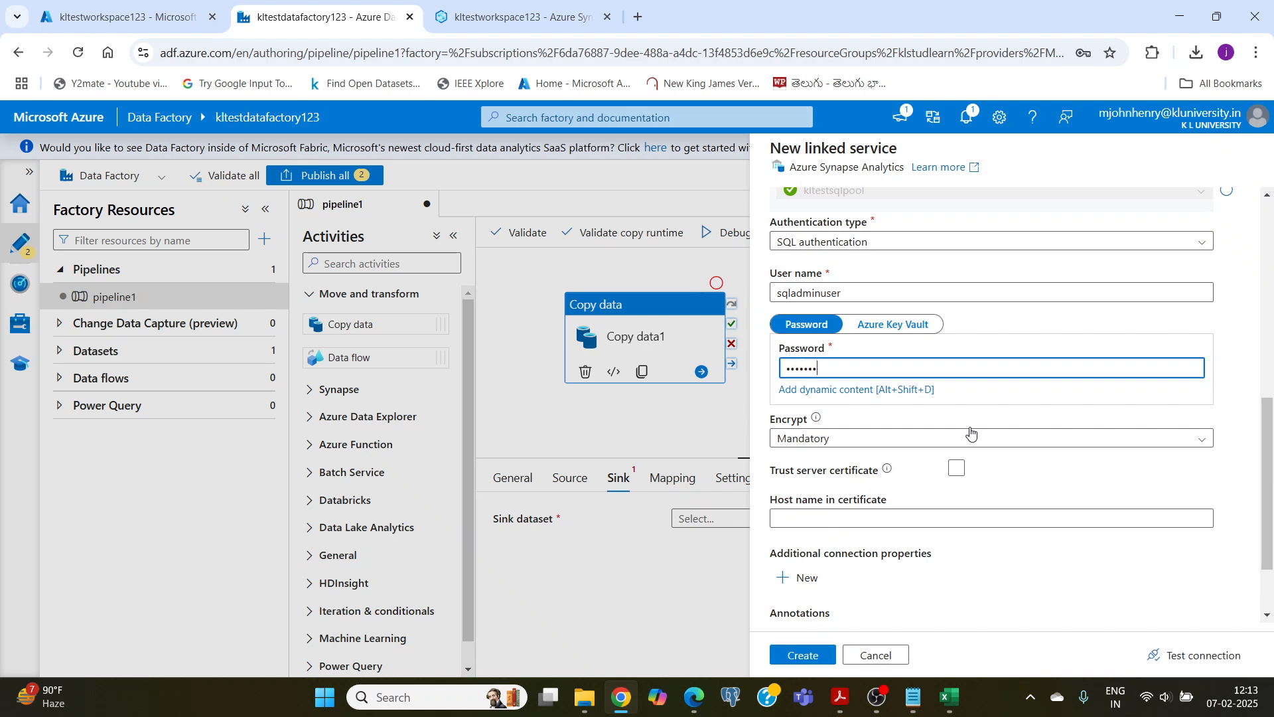
{"action": "type", "text": "••••••••"}
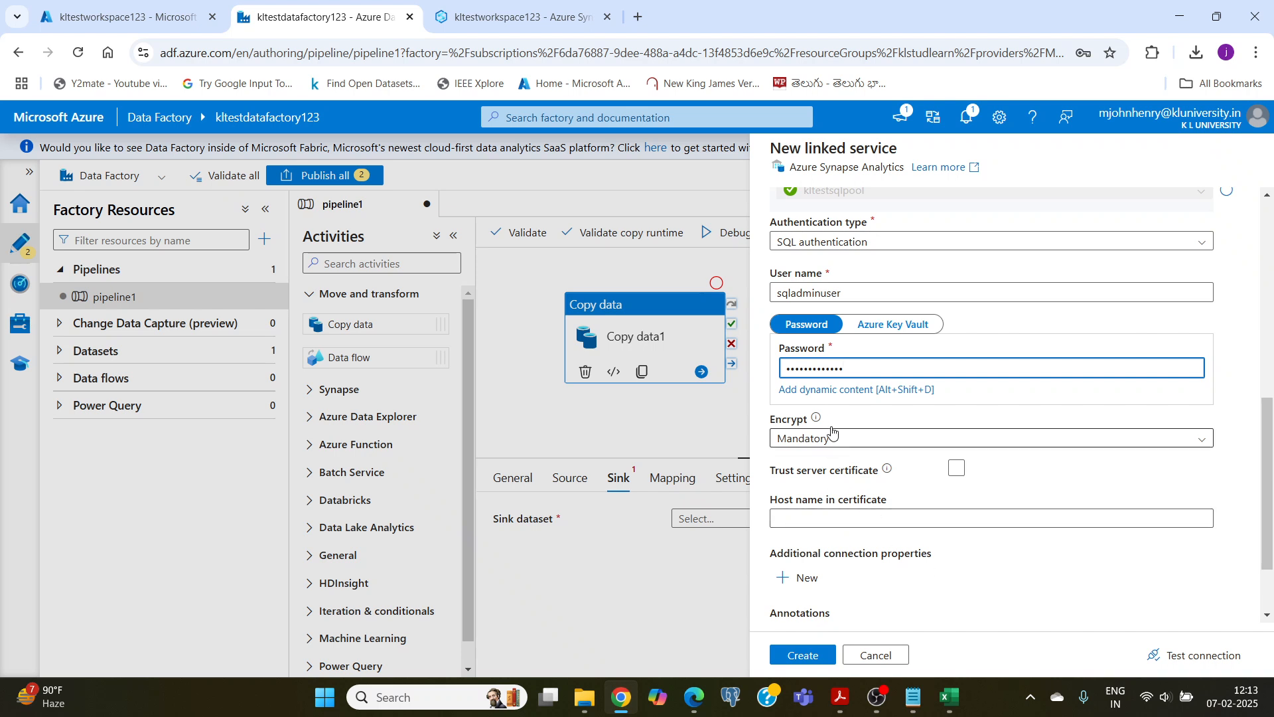
{"action": "scroll", "coordinate": [861, 434], "scroll_direction": "down", "scroll_amount": 2}
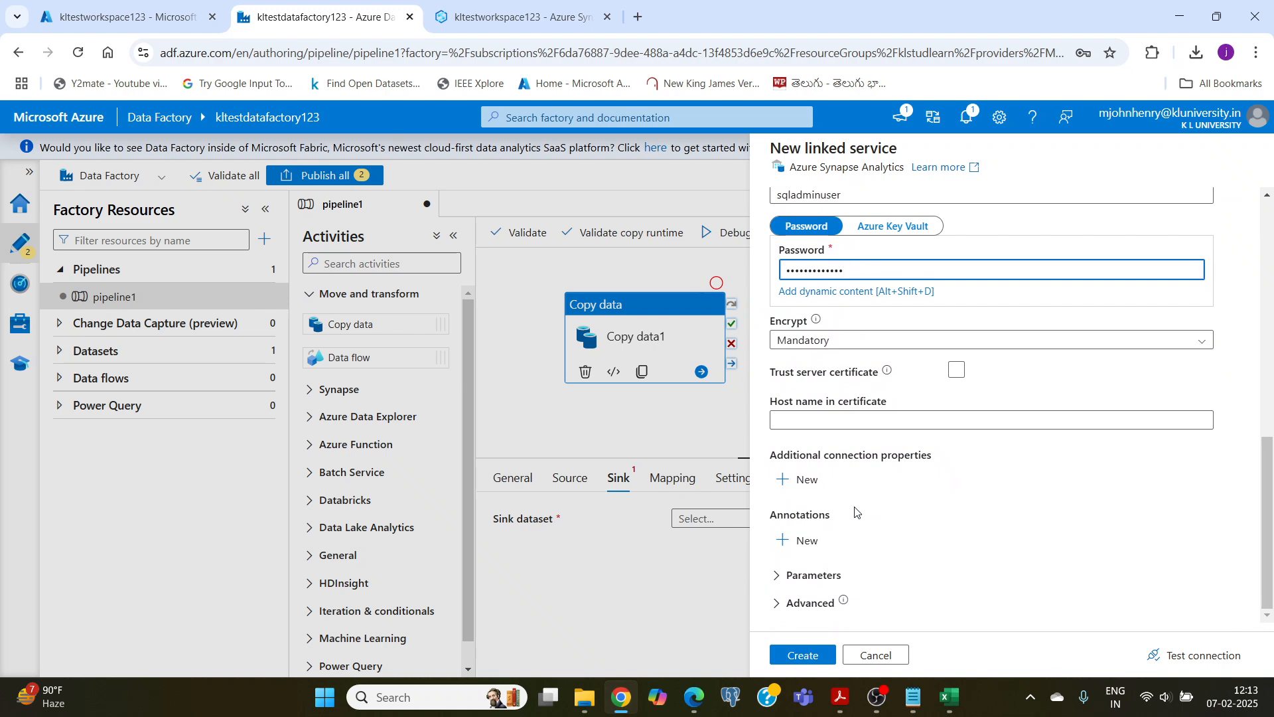
{"action": "left_click", "coordinate": [1192, 657]}
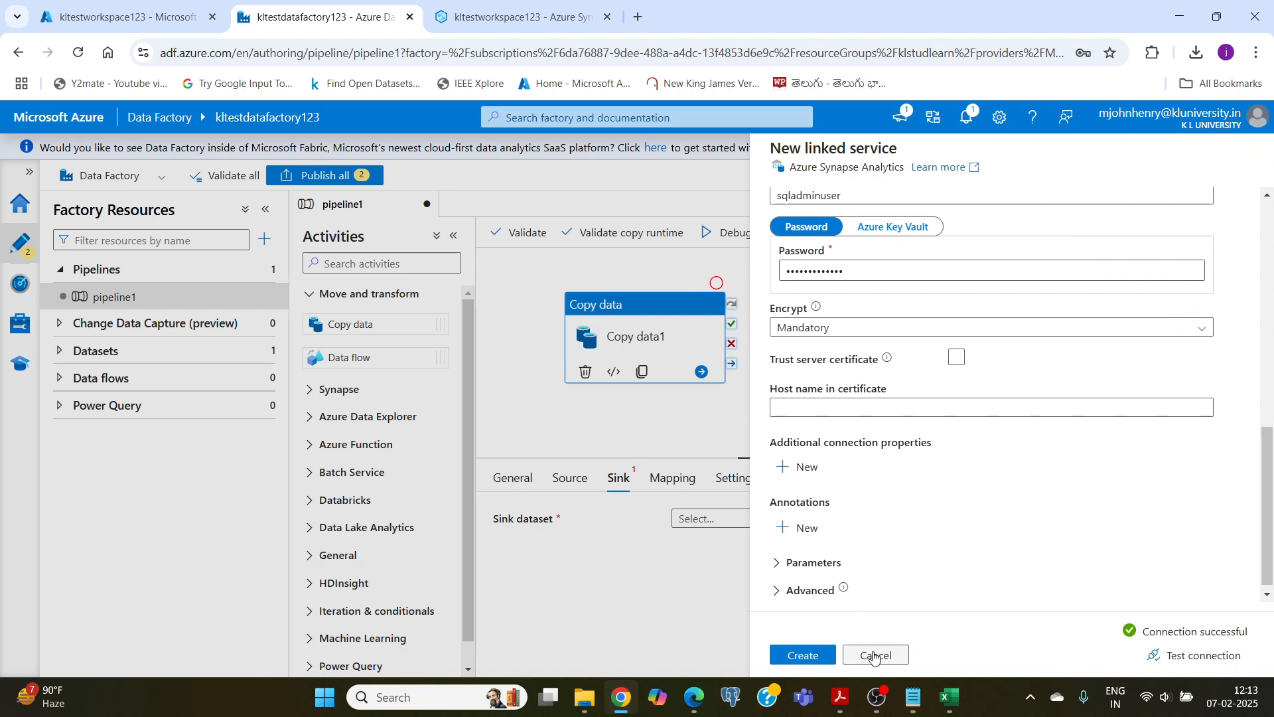
{"action": "left_click", "coordinate": [821, 657]}
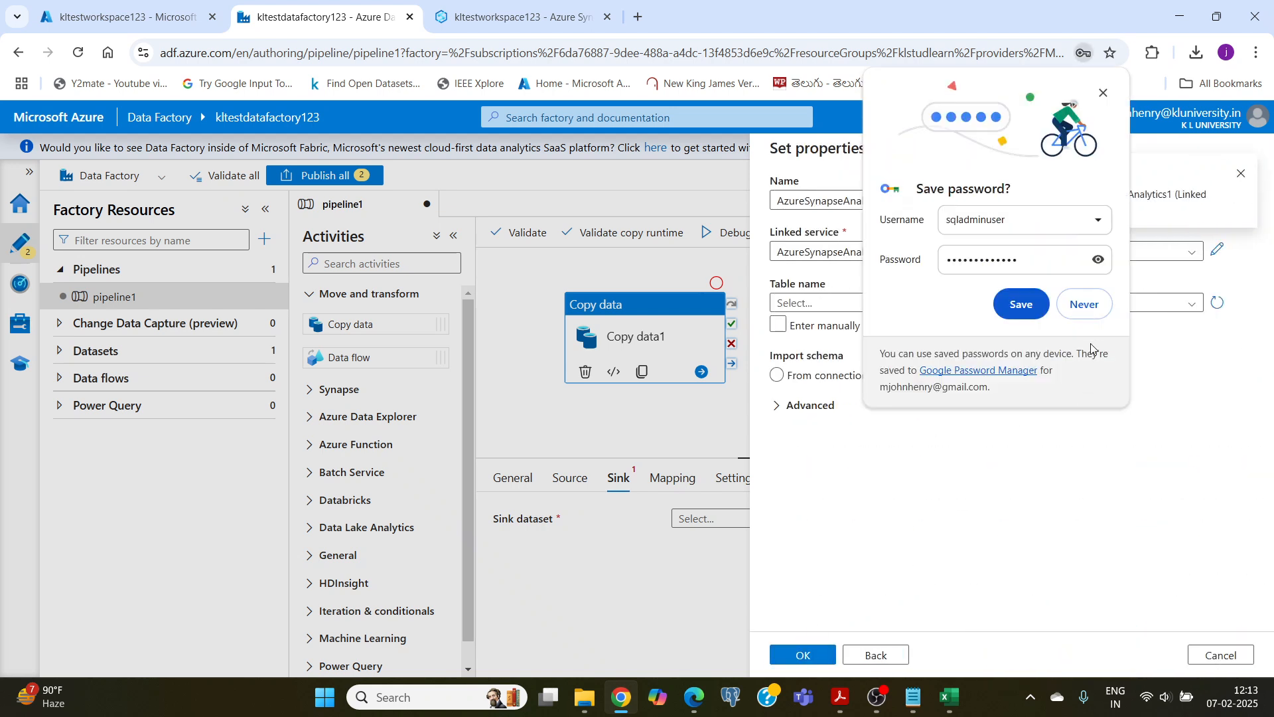
Step: Decline saving the password in the browser, set the sink dataset's table to dbo.employees and save the dataset
{"action": "left_click", "coordinate": [1086, 307]}
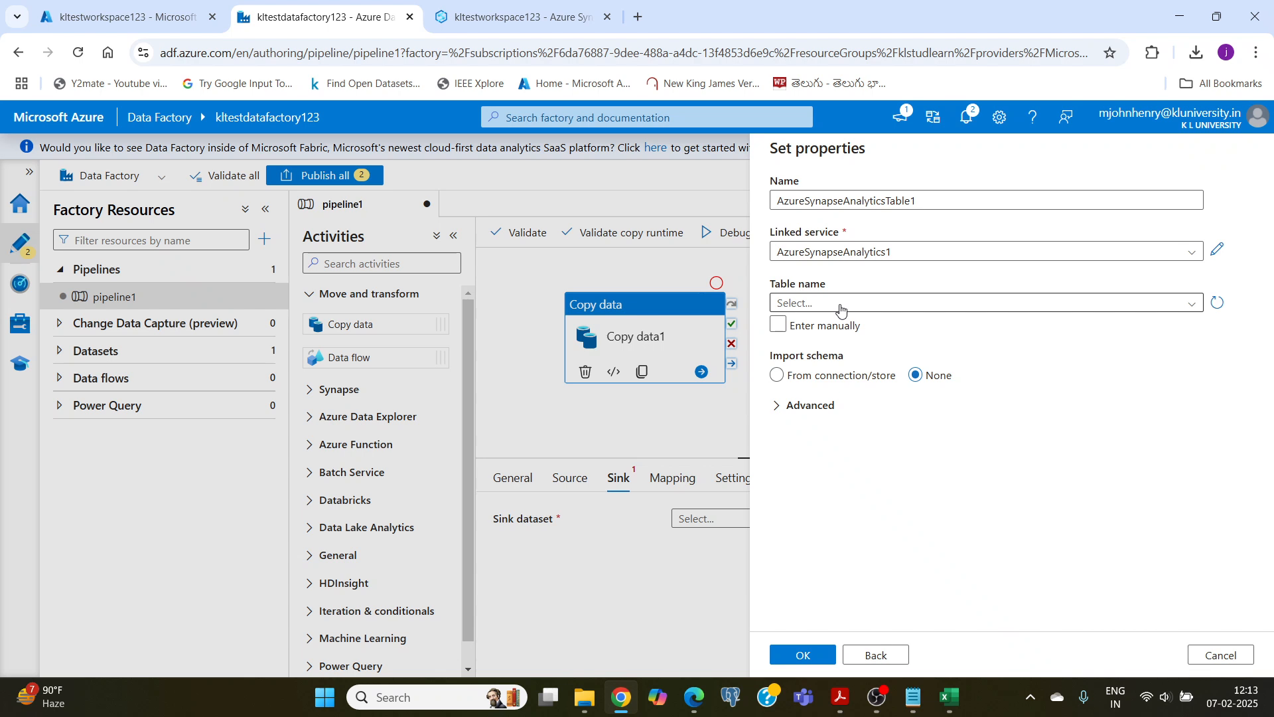
{"action": "left_click", "coordinate": [907, 306]}
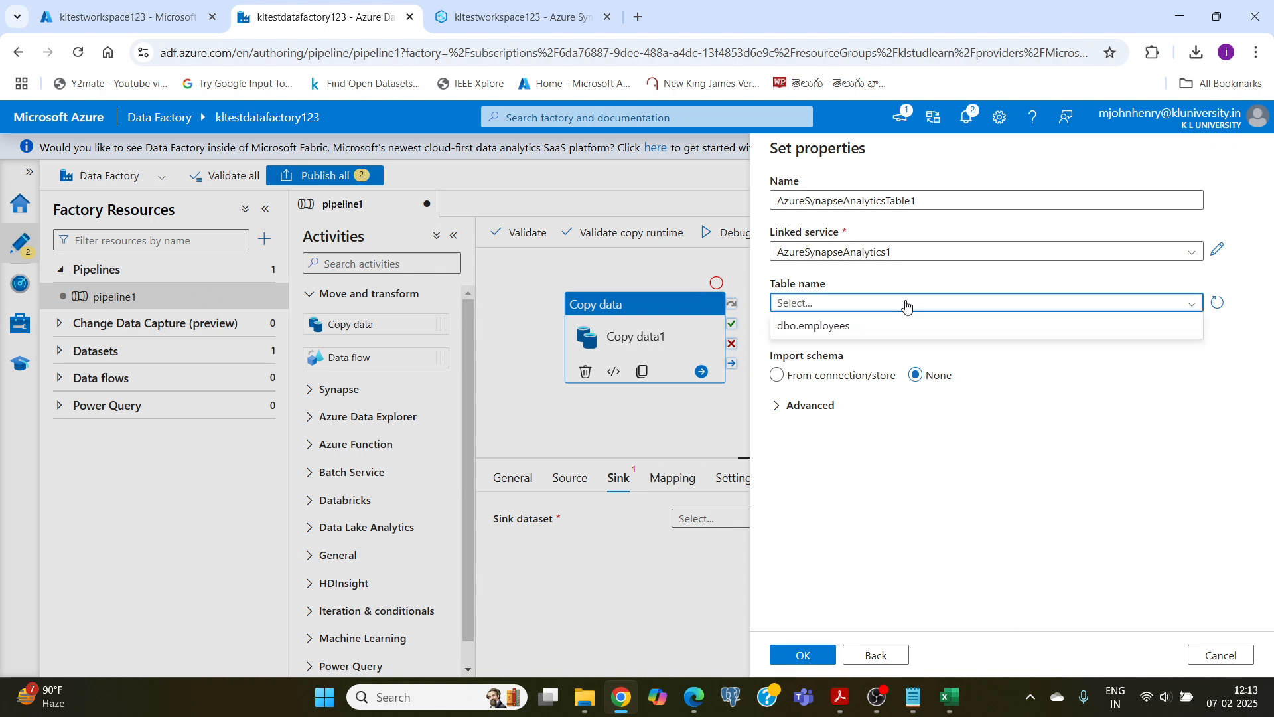
{"action": "left_click", "coordinate": [826, 328]}
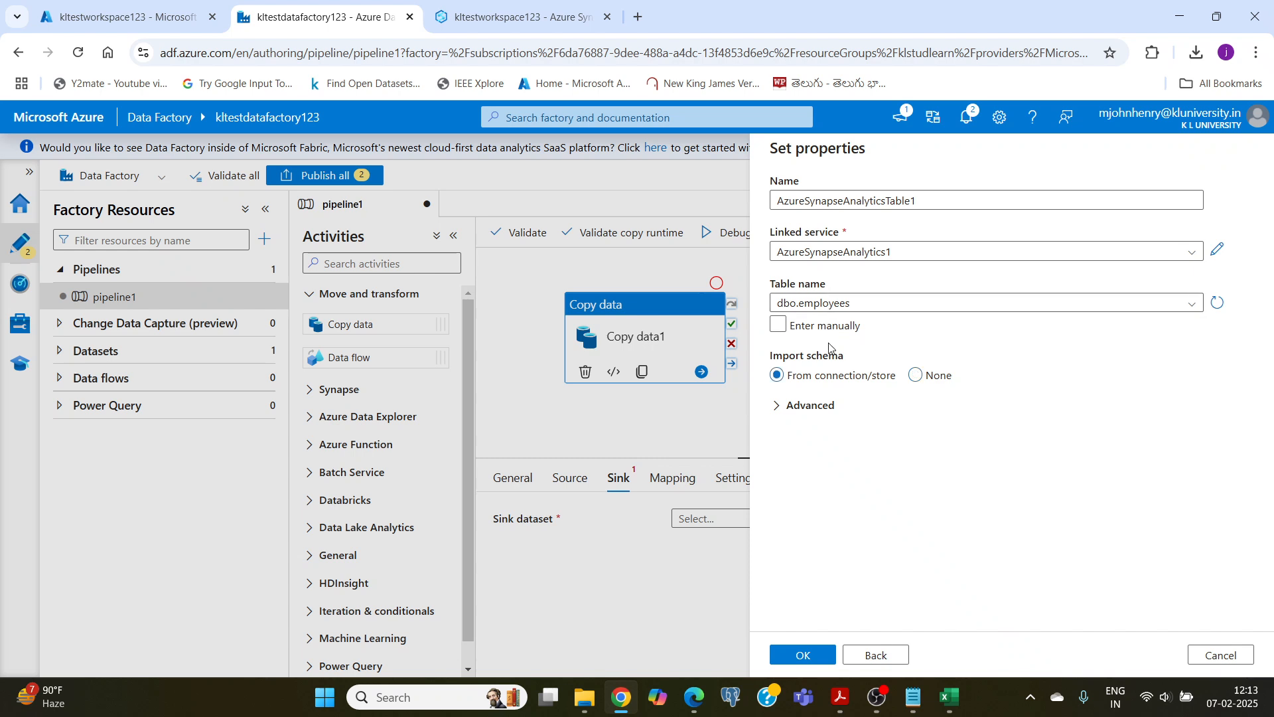
{"action": "left_click", "coordinate": [798, 657]}
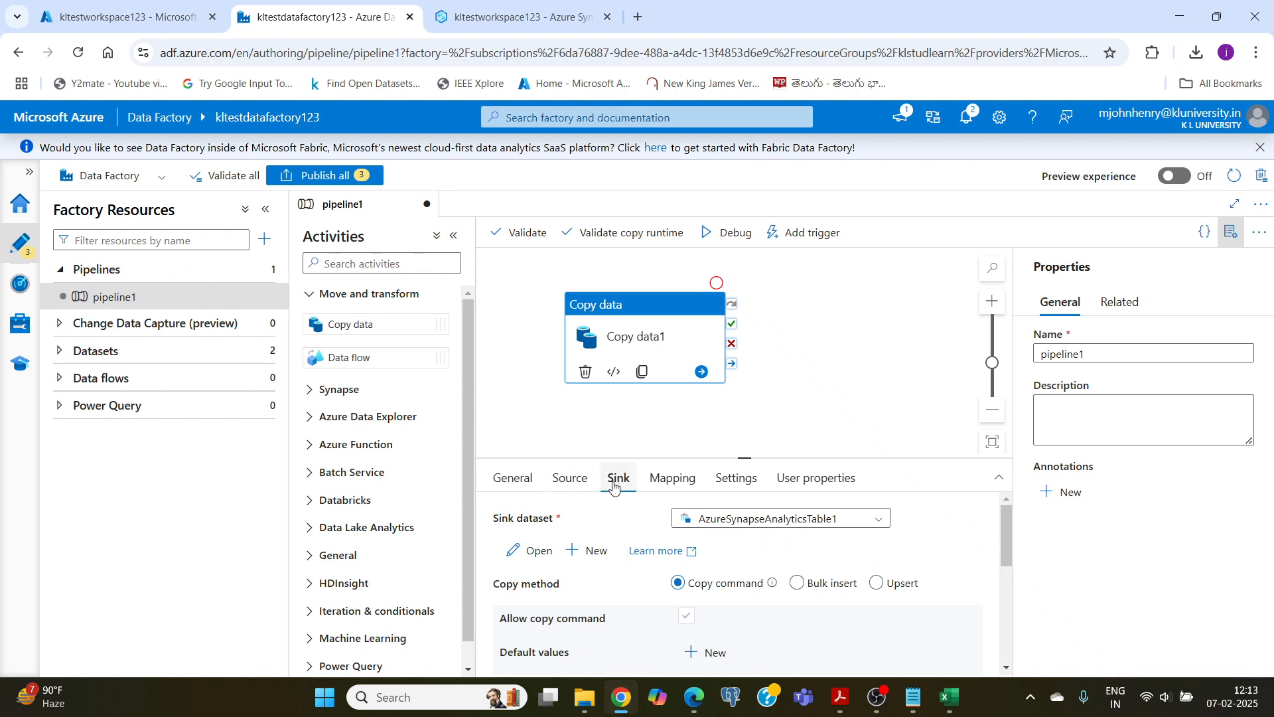
Step: Validate pipeline1 and review the validation output for the Copy data activity
{"action": "left_click", "coordinate": [522, 233]}
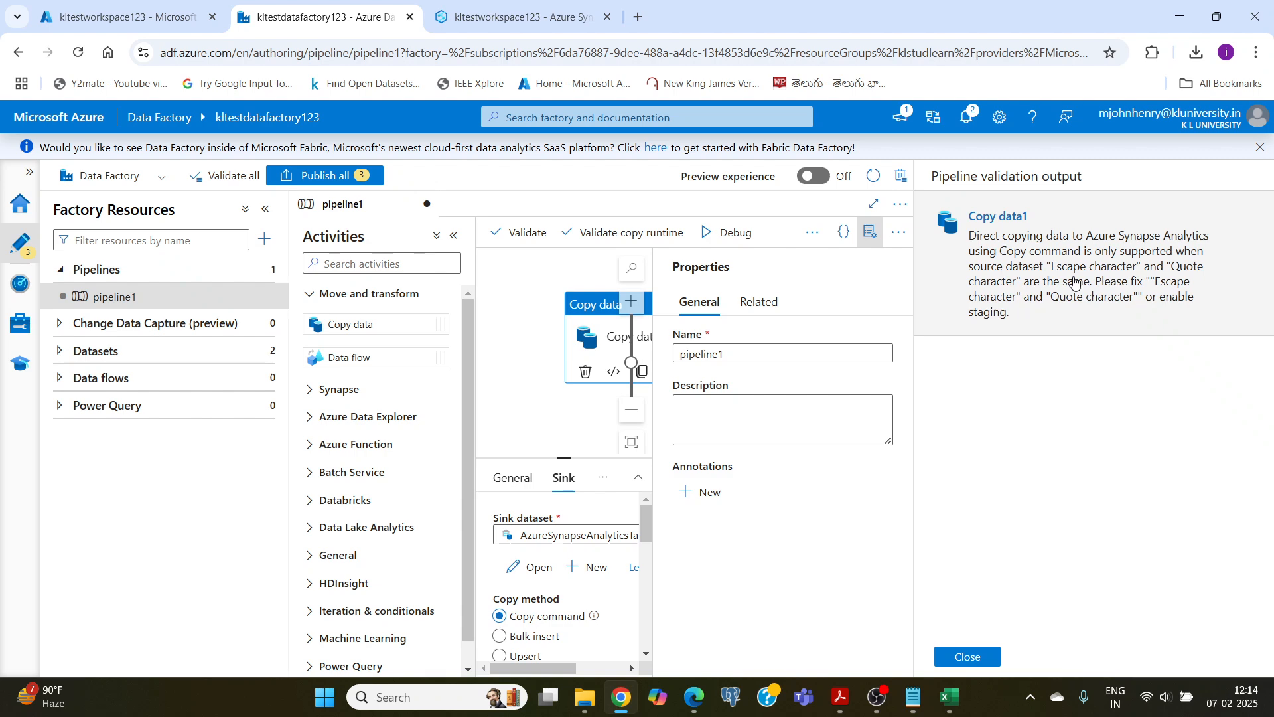
{"action": "scroll", "coordinate": [550, 442], "scroll_direction": "down", "scroll_amount": 1}
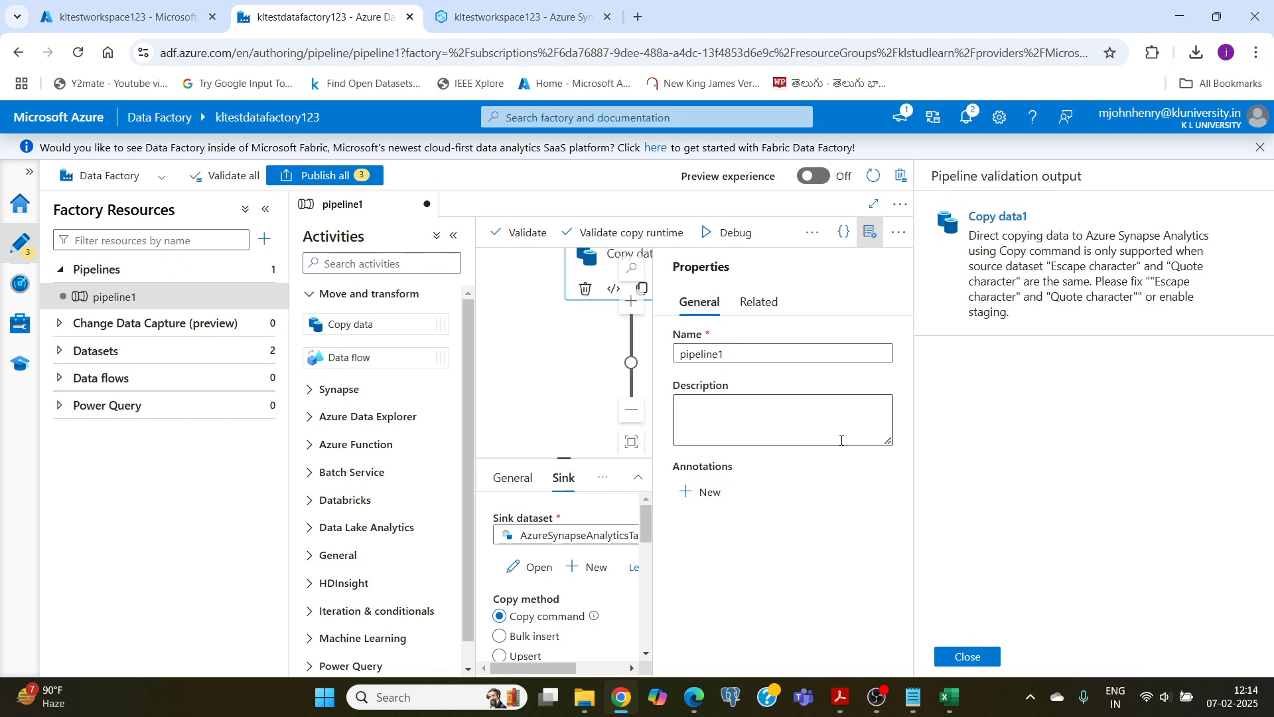
{"action": "scroll", "coordinate": [539, 377], "scroll_direction": "up", "scroll_amount": 1}
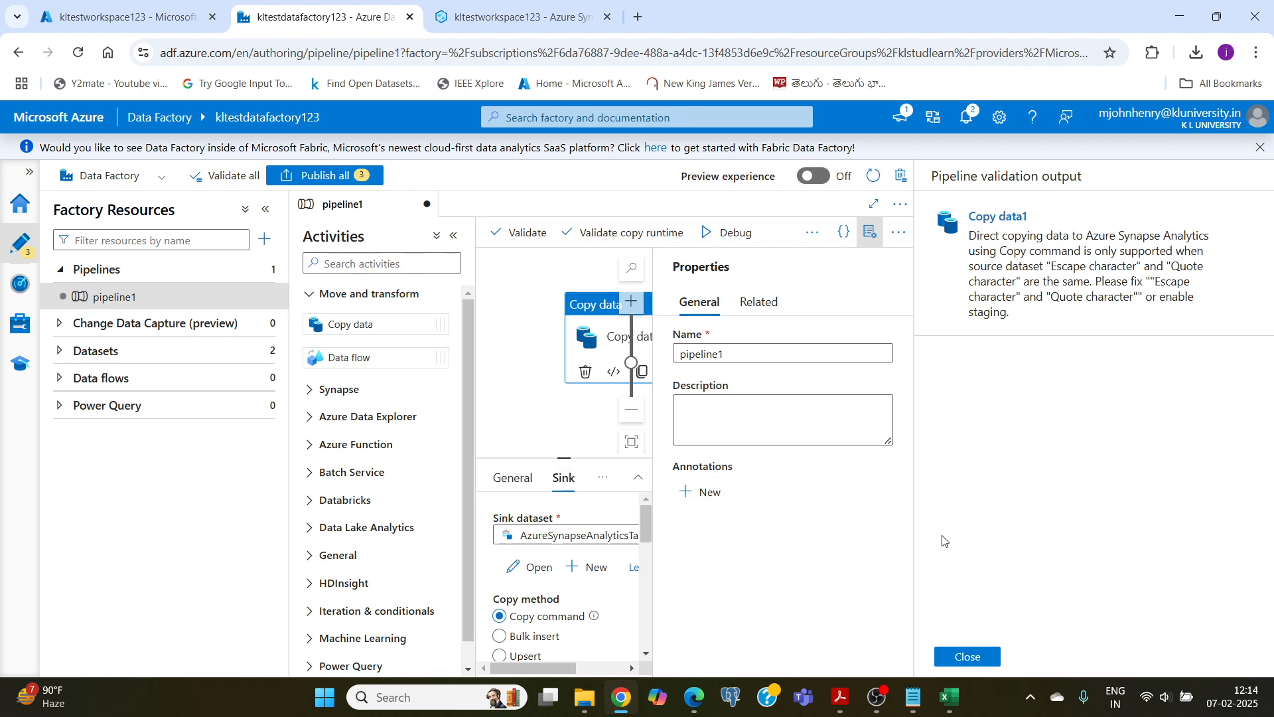
{"action": "left_click", "coordinate": [875, 697]}
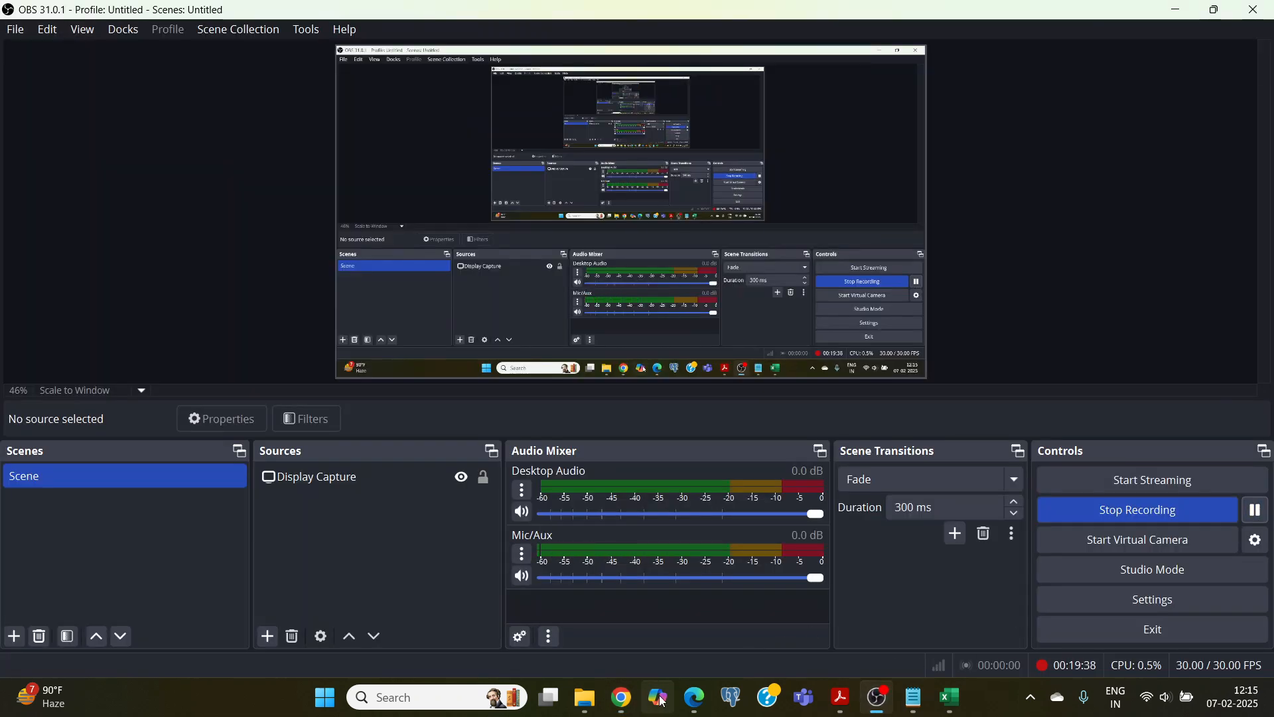
{"action": "left_click", "coordinate": [622, 697]}
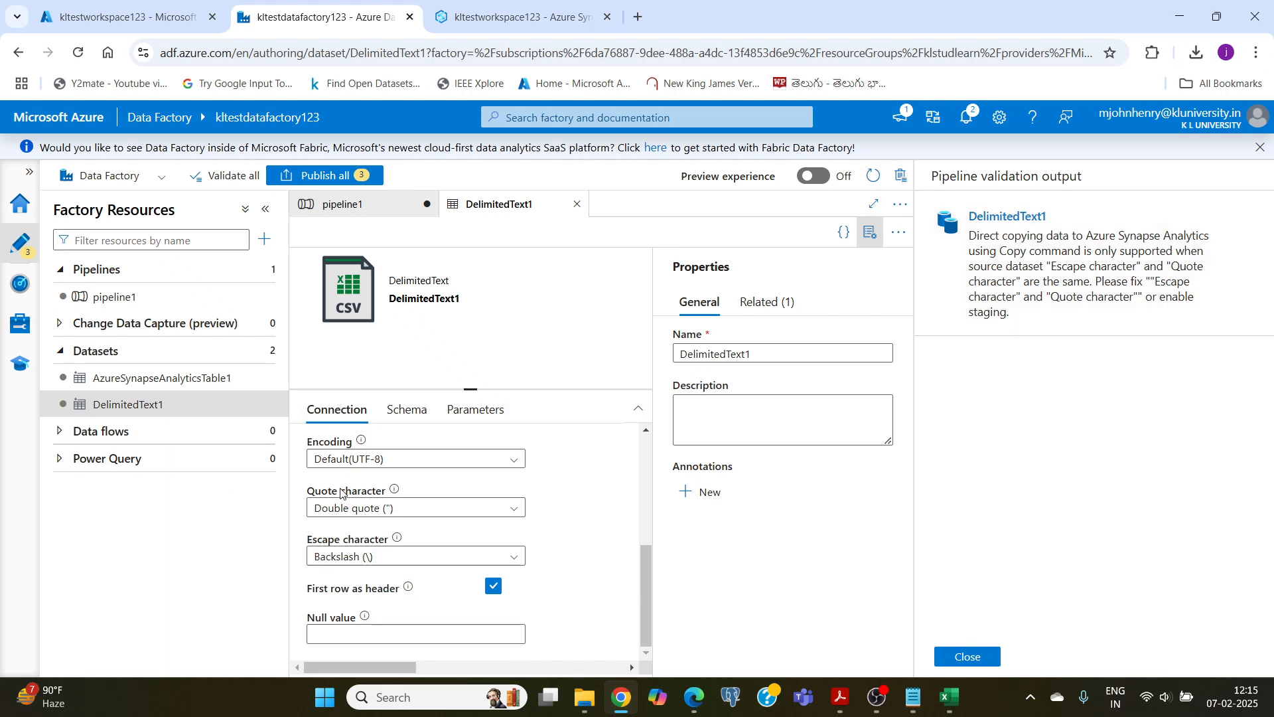
Step: Set the DelimitedText1 dataset's escape character to Double quote (") and close the pipeline validation output
{"action": "scroll", "coordinate": [521, 554], "scroll_direction": "up", "scroll_amount": 4}
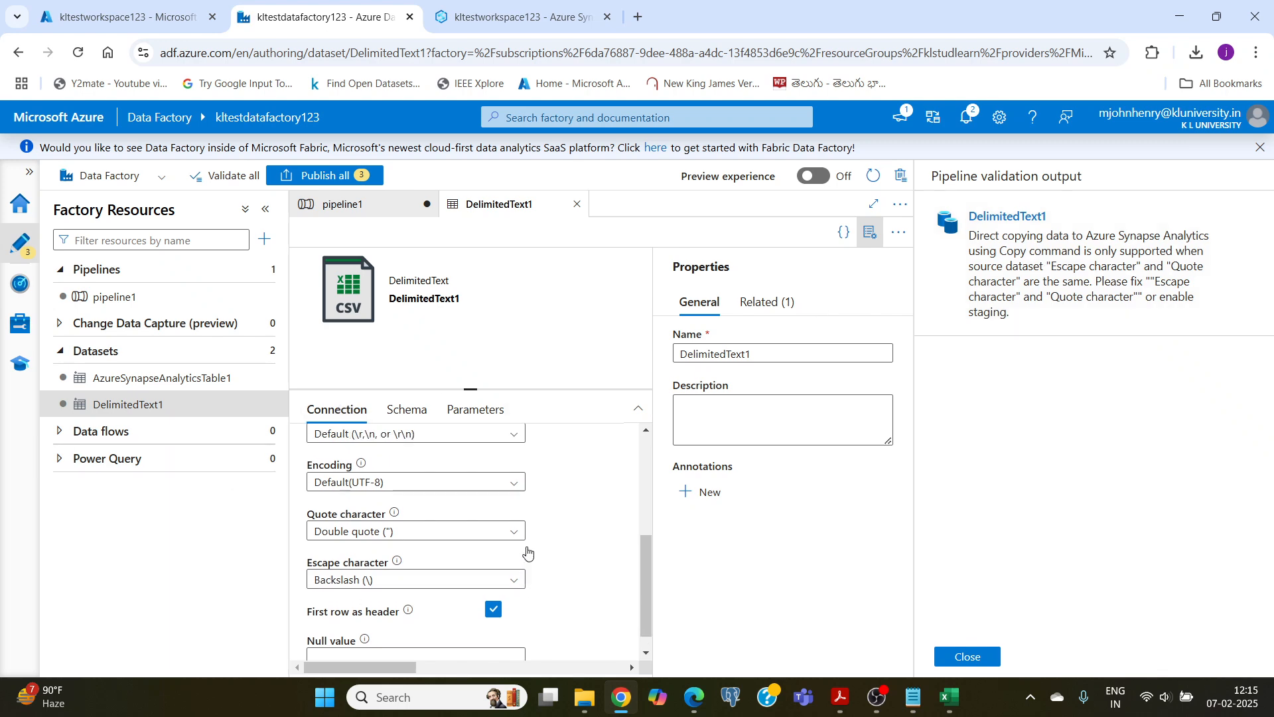
{"action": "scroll", "coordinate": [411, 503], "scroll_direction": "down", "scroll_amount": 5}
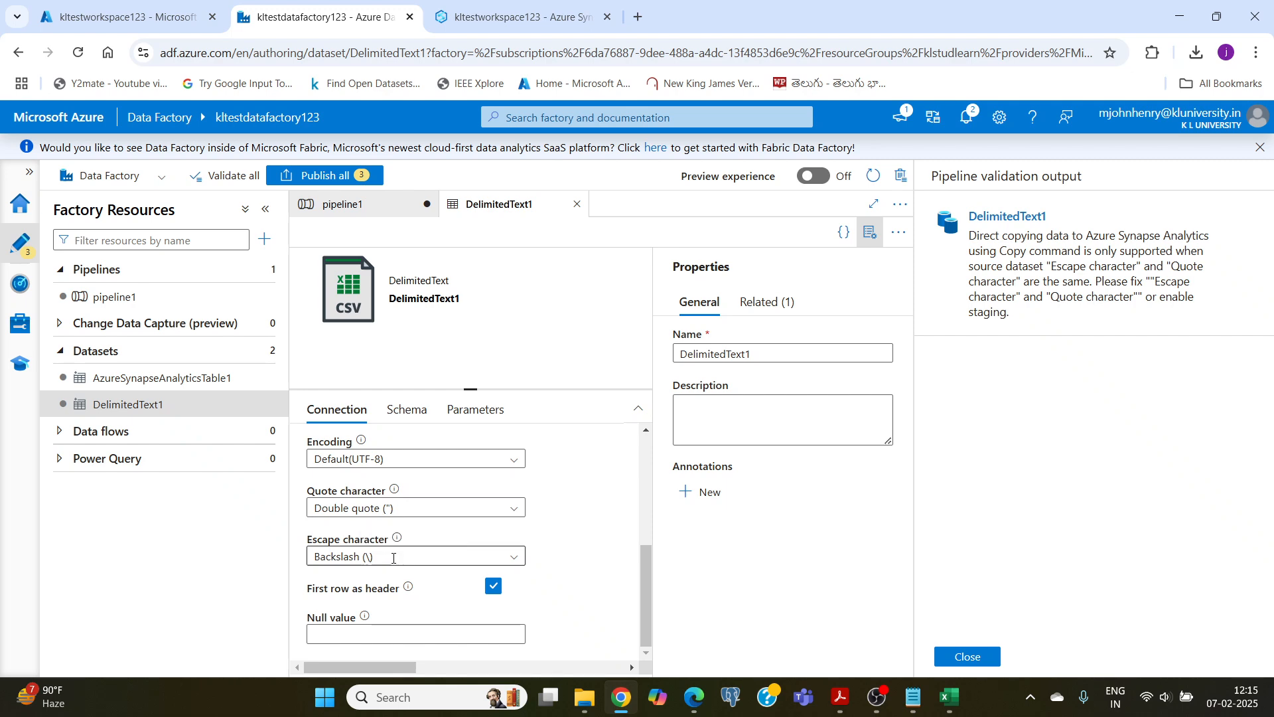
{"action": "left_click", "coordinate": [512, 557]}
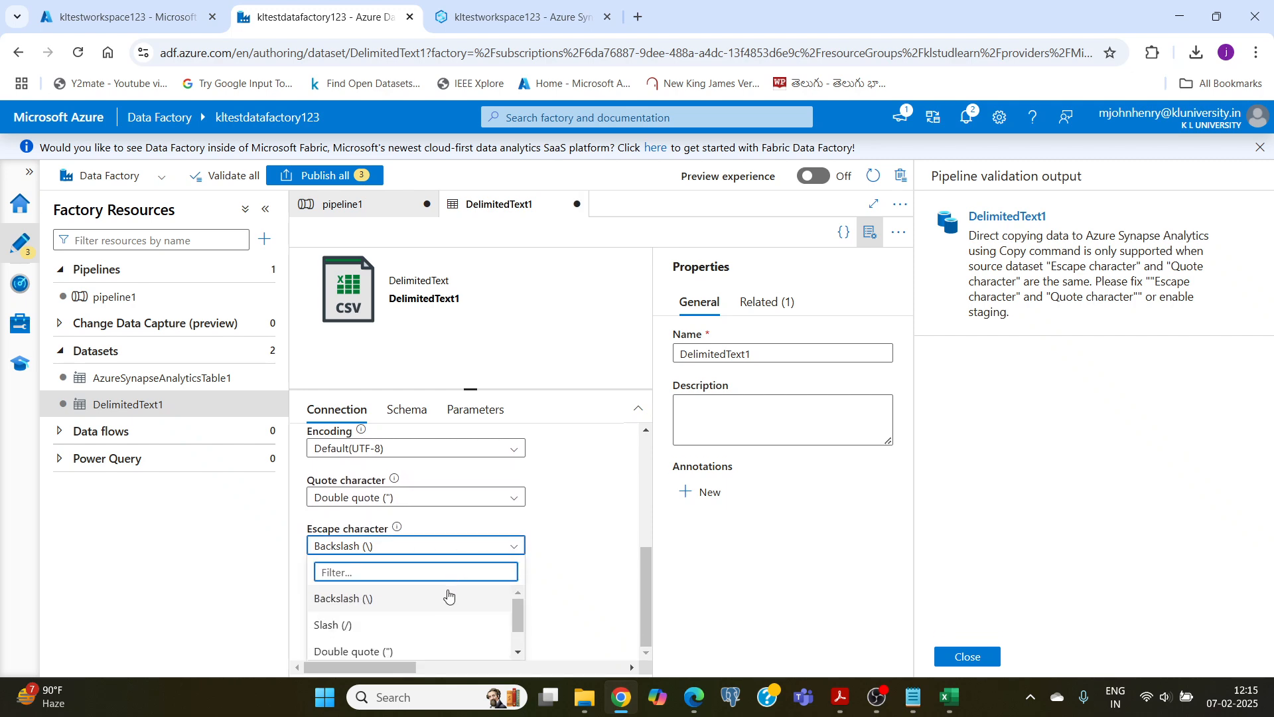
{"action": "scroll", "coordinate": [422, 629], "scroll_direction": "down", "scroll_amount": 1}
{"action": "left_click", "coordinate": [390, 618]}
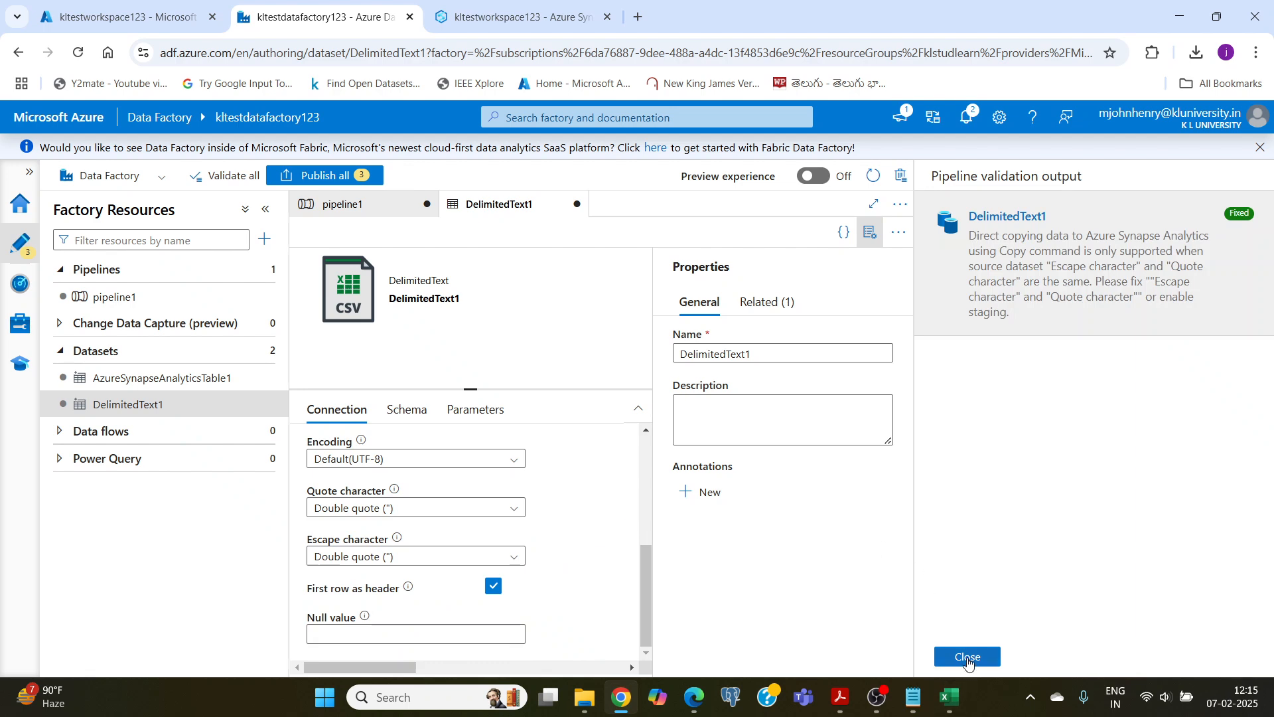
{"action": "left_click", "coordinate": [968, 658]}
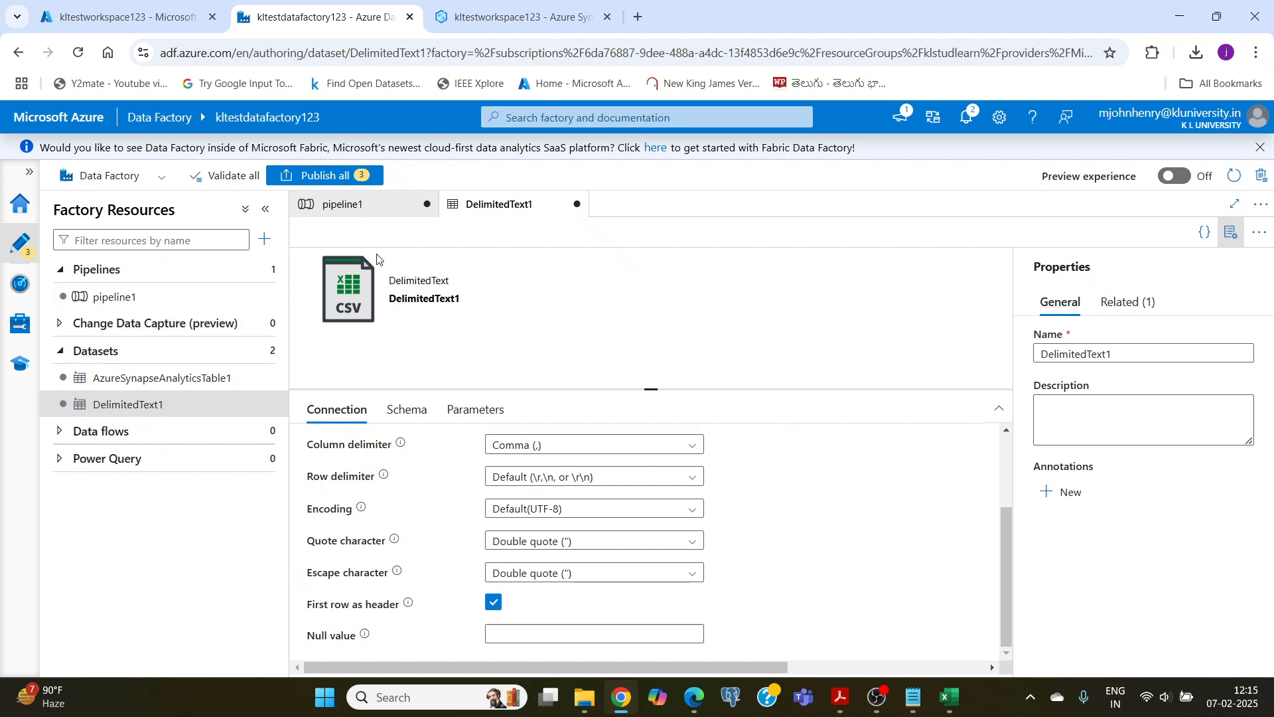
Step: Validate pipeline1 again, close the validation output and start a debug run of the pipeline
{"action": "left_click", "coordinate": [352, 207]}
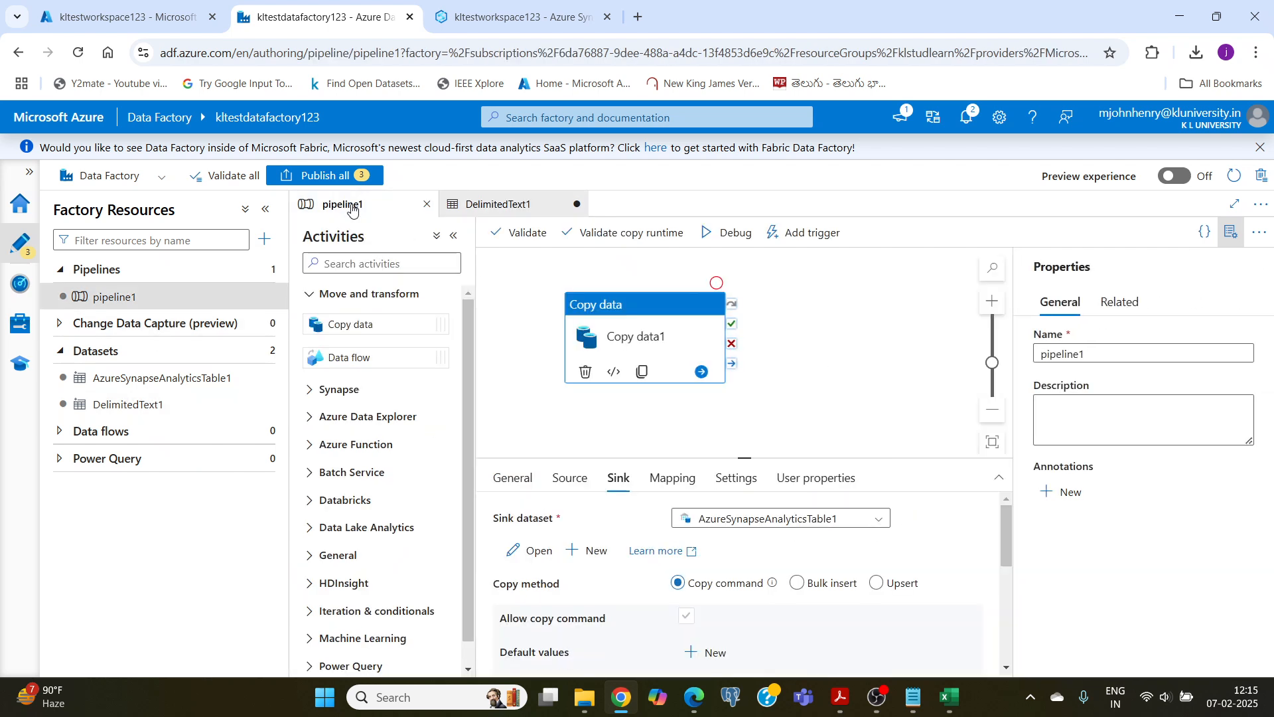
{"action": "left_click", "coordinate": [511, 236]}
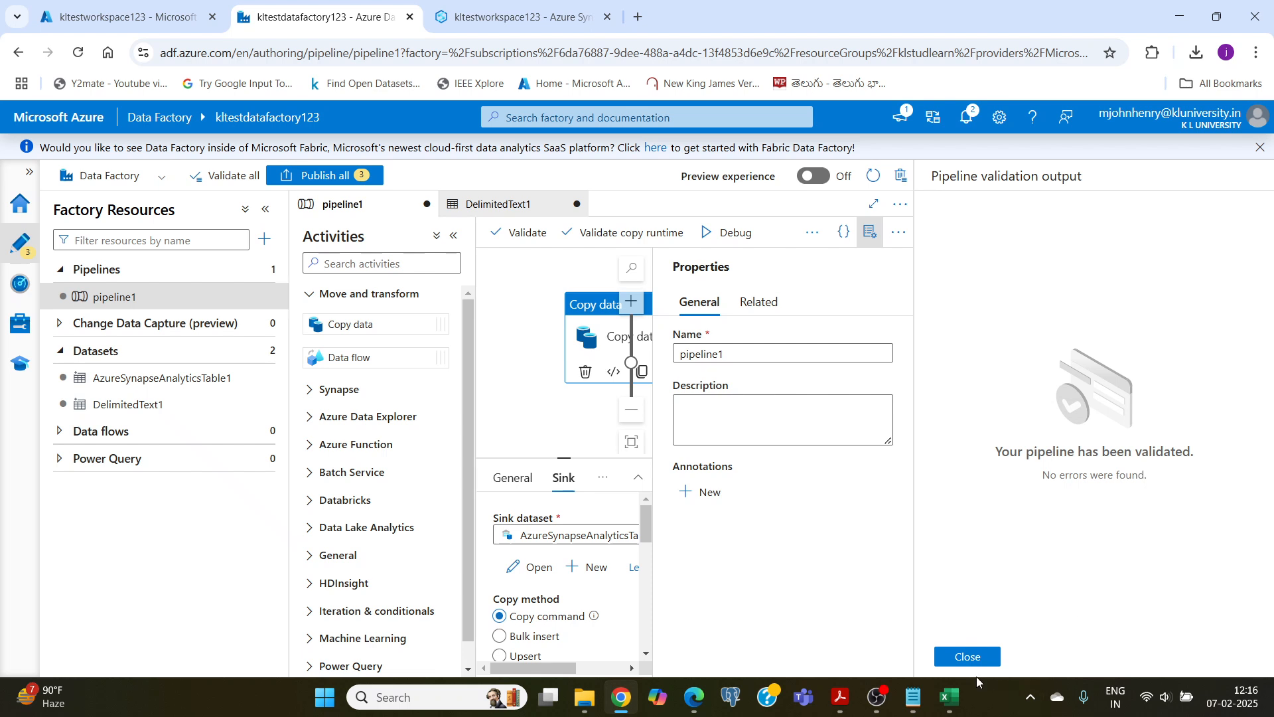
{"action": "left_click", "coordinate": [967, 656]}
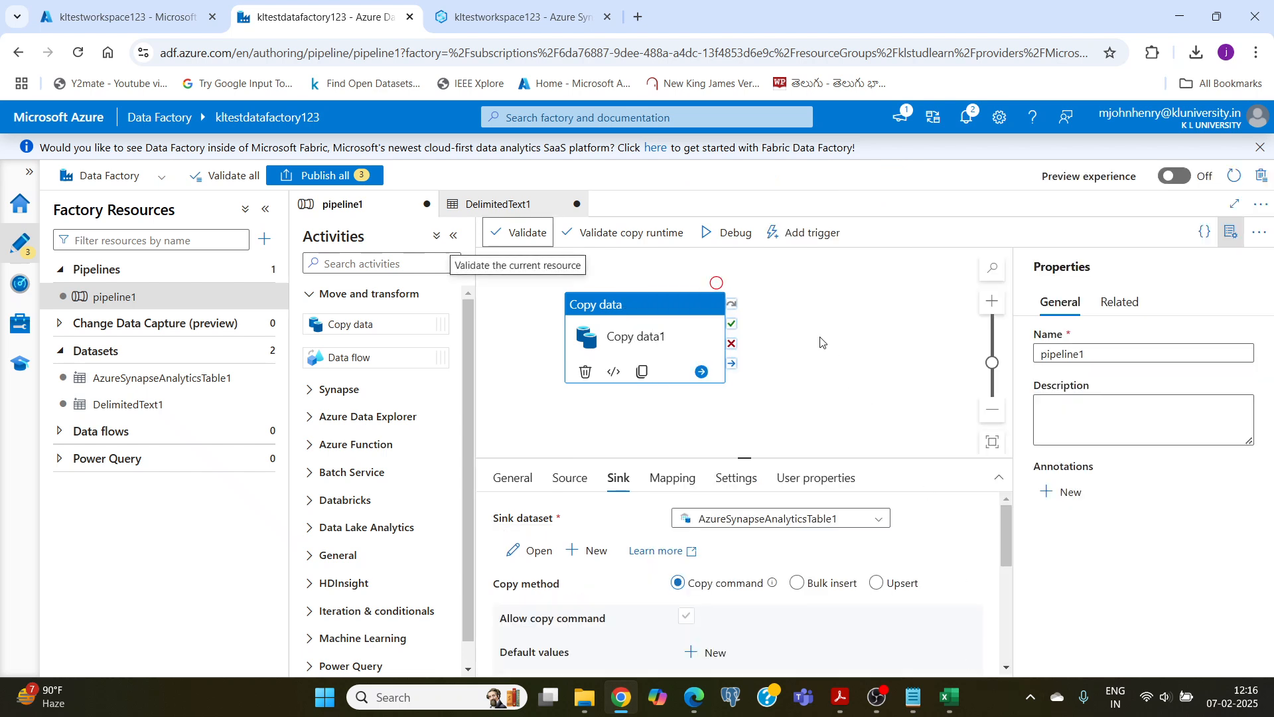
{"action": "left_click", "coordinate": [730, 235]}
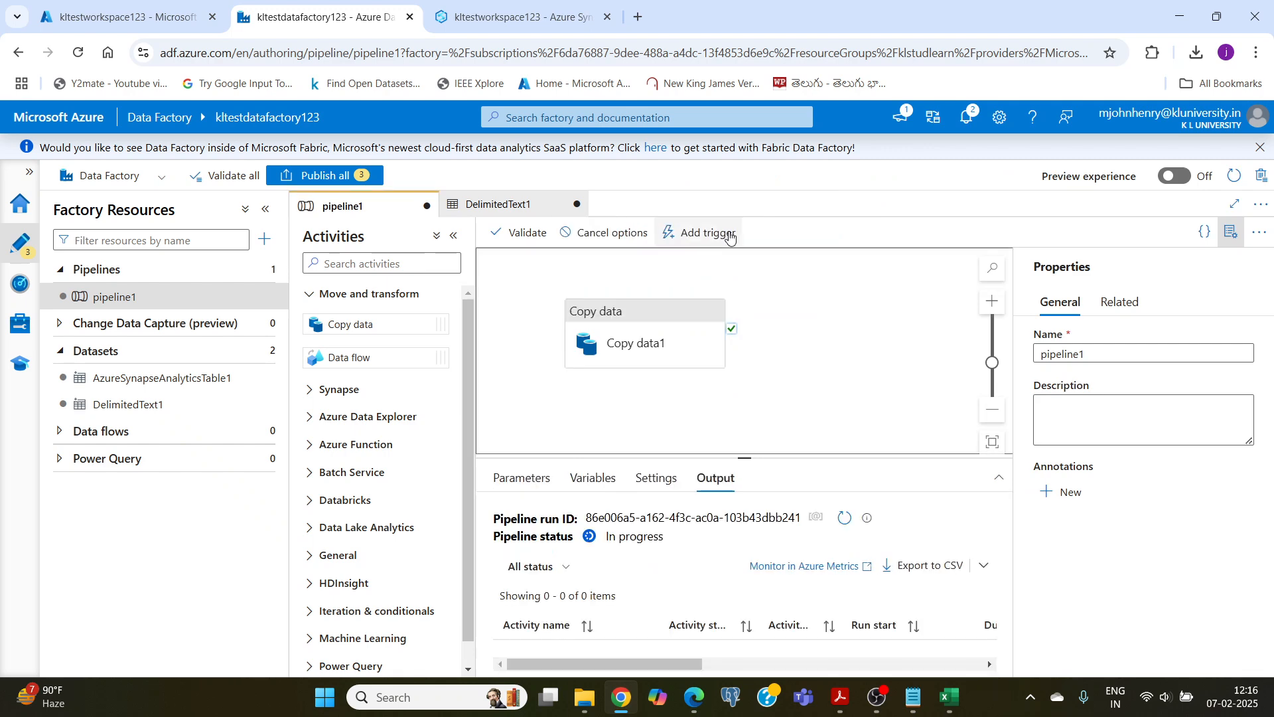
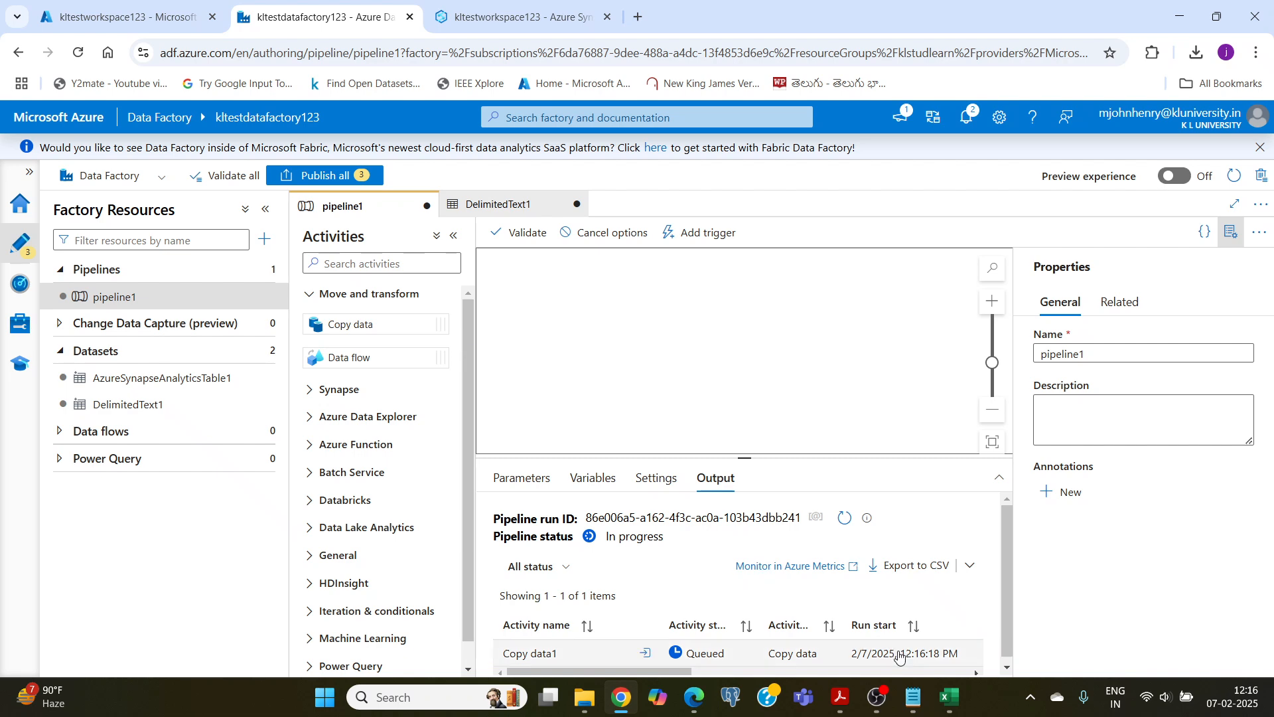
Step: Switch to Excel and review the source employee rows in A2:D6 of Sheet1
{"action": "left_click", "coordinate": [949, 697]}
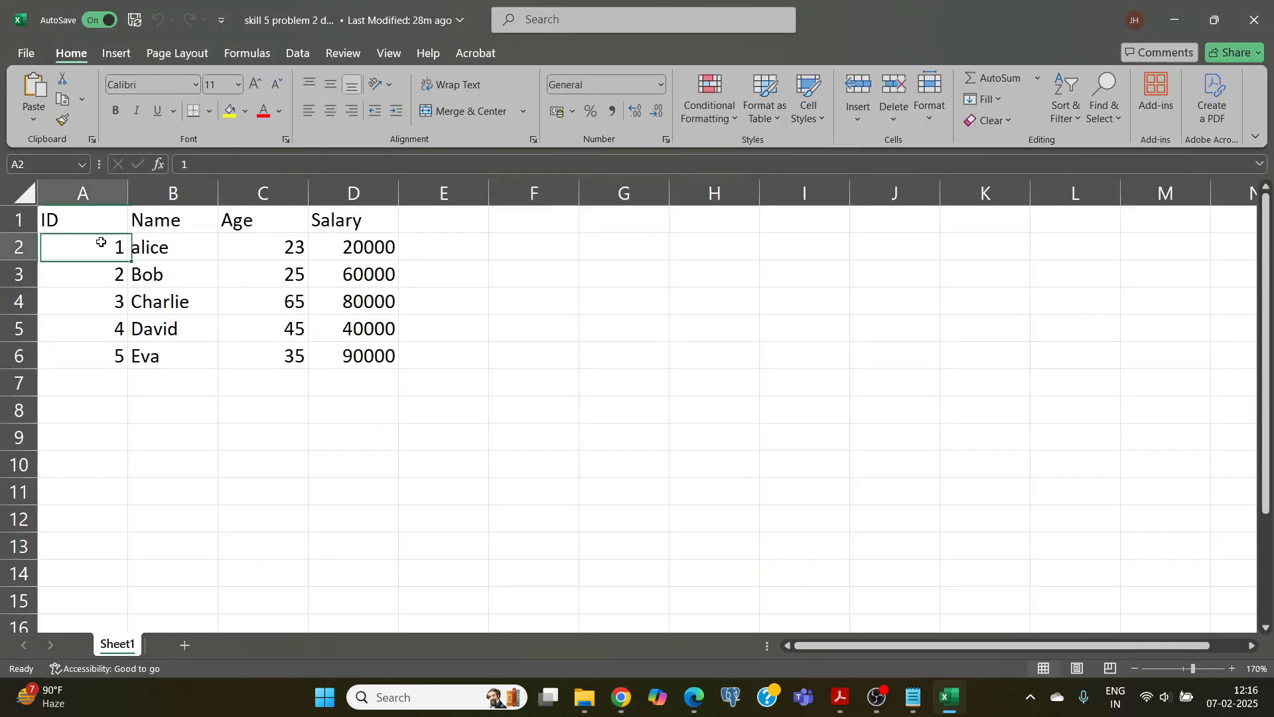
{"action": "left_click_drag", "start_coordinate": [99, 241], "coordinate": [396, 352]}
{"action": "left_click", "coordinate": [466, 346]}
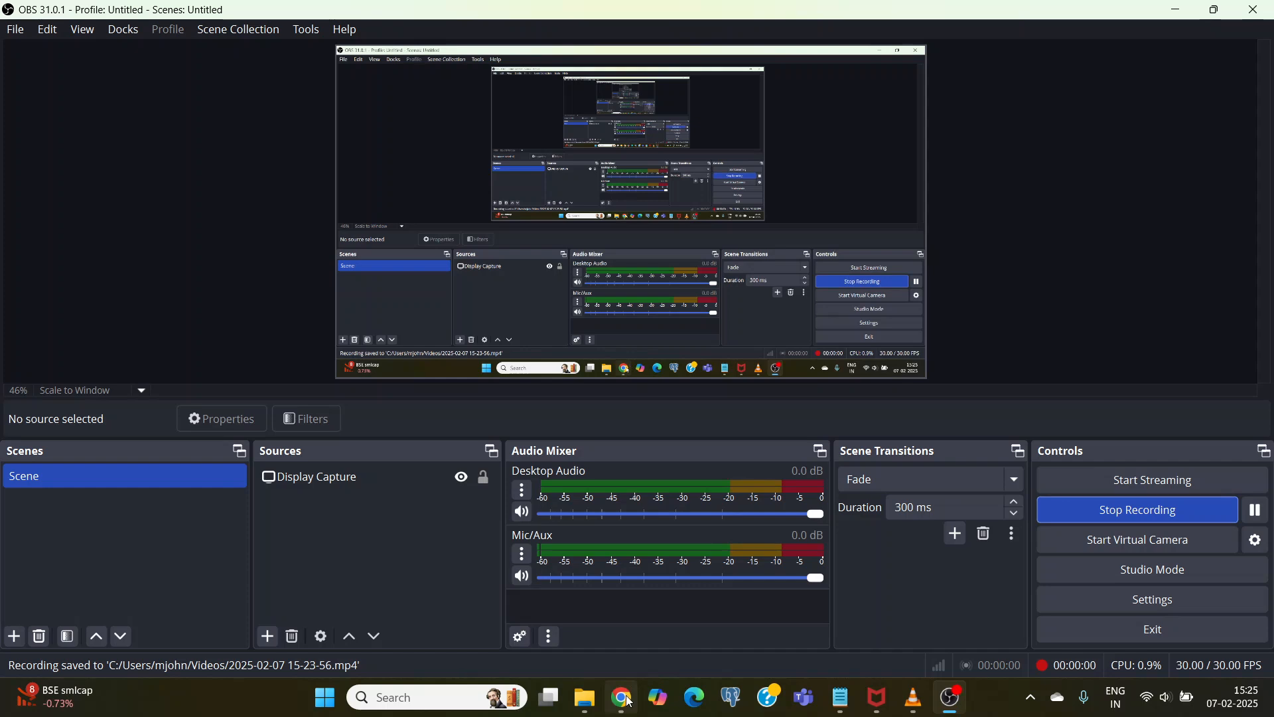
Step: Switch to Chrome, review pipeline1's debug output in kltestdatafact and open the klteststorage1 storage account from the Azure home page
{"action": "left_click", "coordinate": [621, 697]}
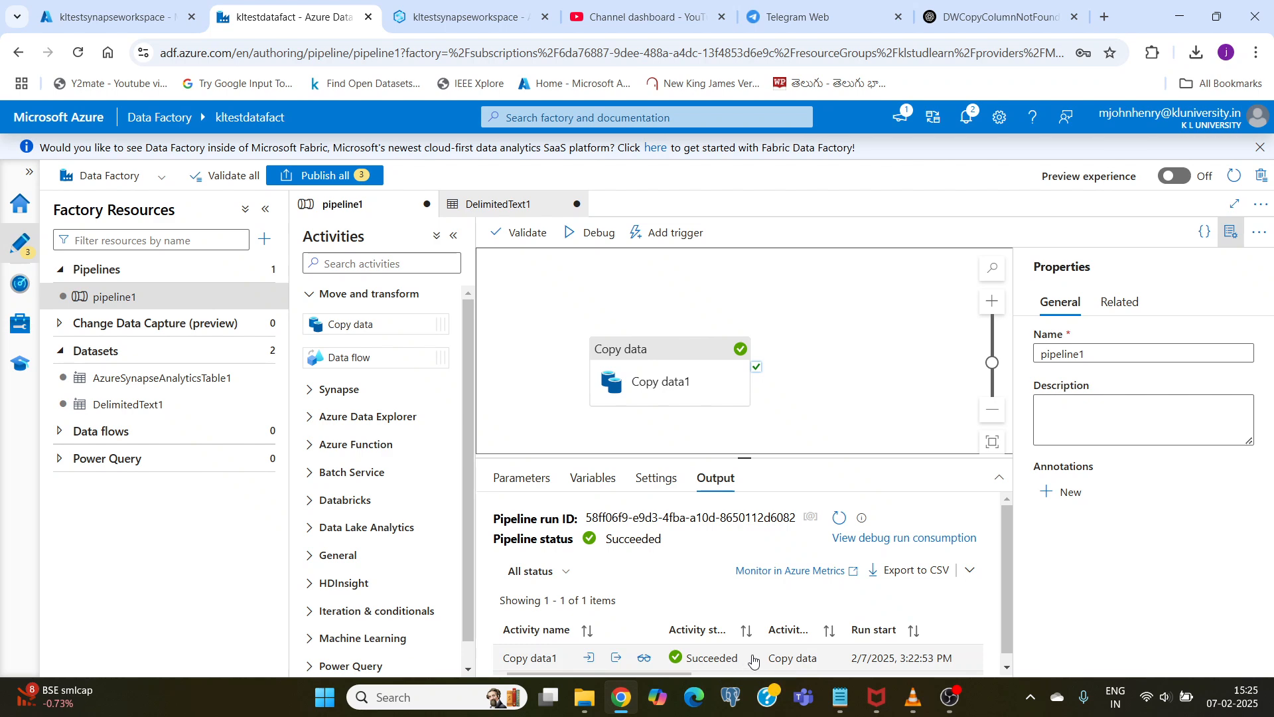
{"action": "left_click", "coordinate": [106, 17]}
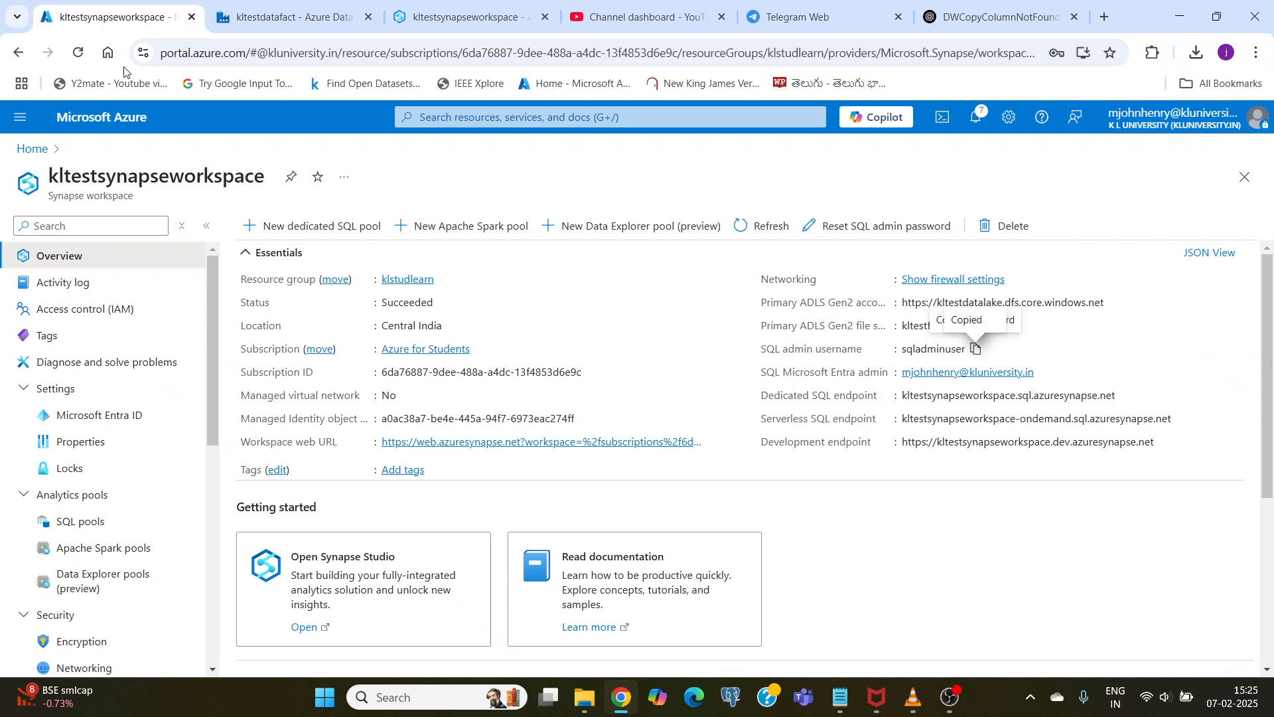
{"action": "left_click", "coordinate": [109, 120]}
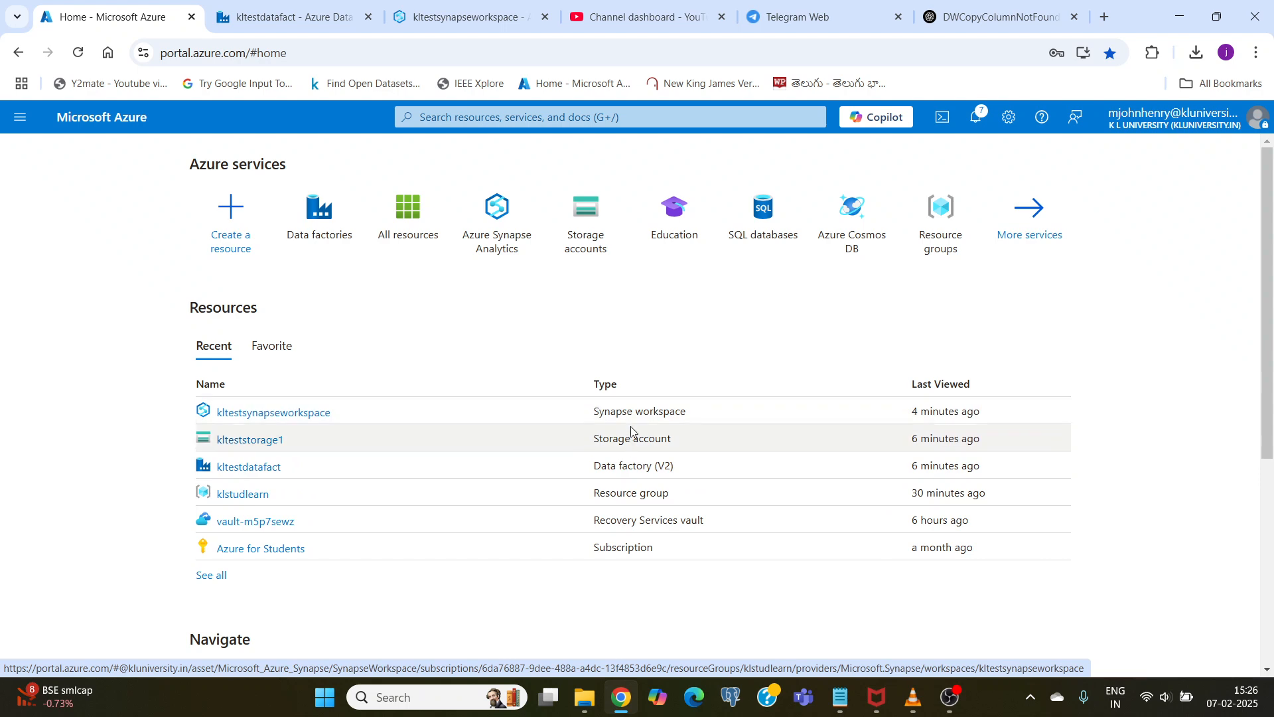
{"action": "left_click", "coordinate": [273, 25]}
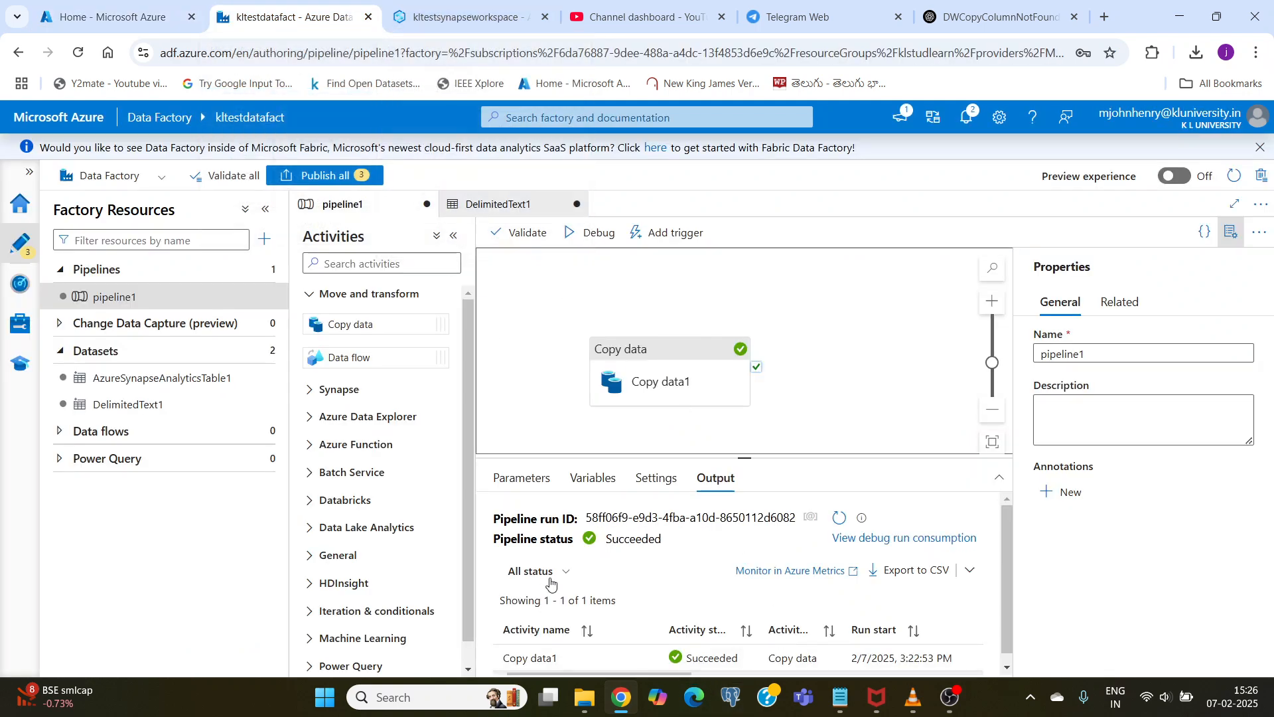
{"action": "left_click", "coordinate": [86, 15]}
{"action": "left_click", "coordinate": [258, 440]}
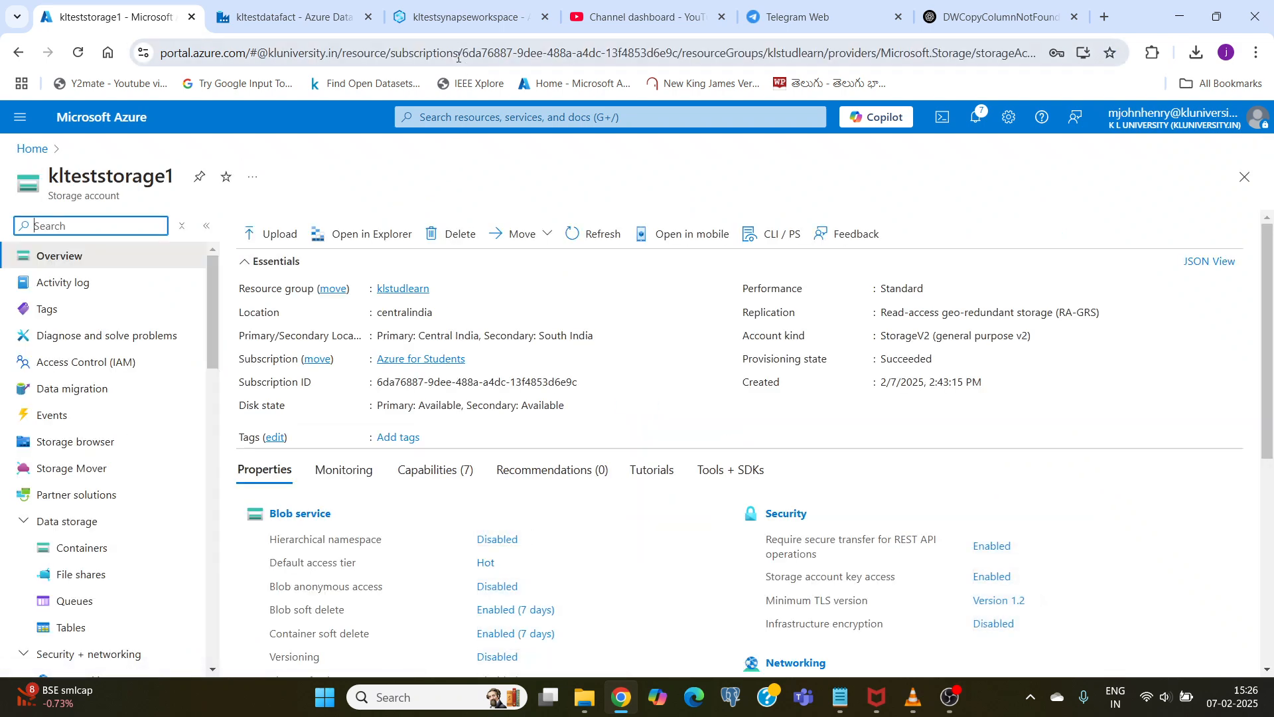
Step: In kltestsynapseworkspace, expand the tables of kltestsqlpool and create a Select TOP 100 rows SQL script for dbo.employees
{"action": "left_click", "coordinate": [449, 20]}
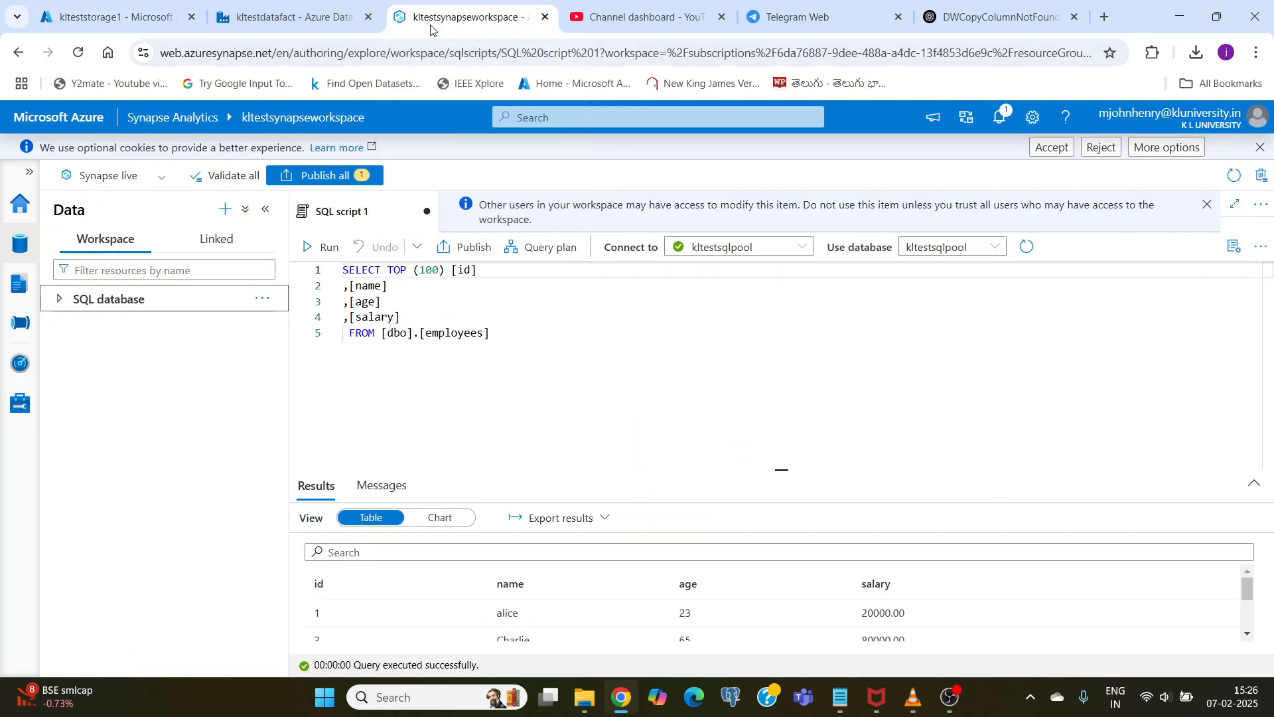
{"action": "left_click", "coordinate": [130, 300]}
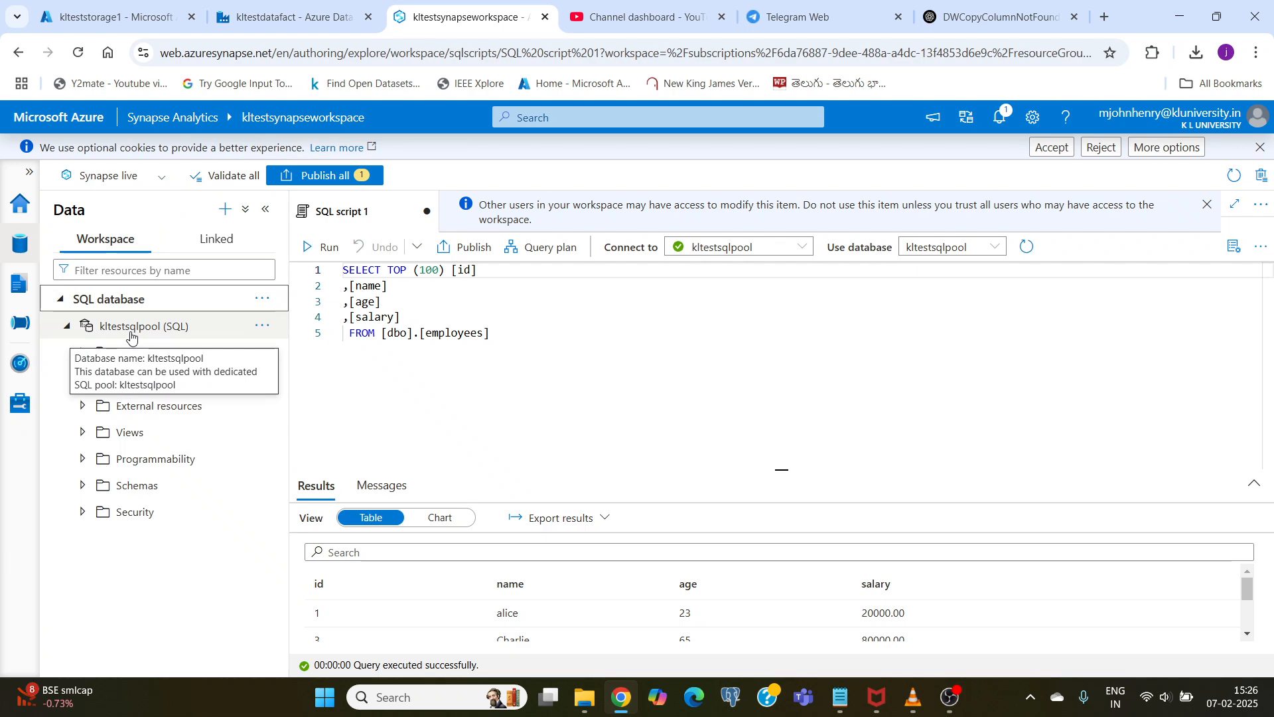
{"action": "left_click", "coordinate": [145, 353]}
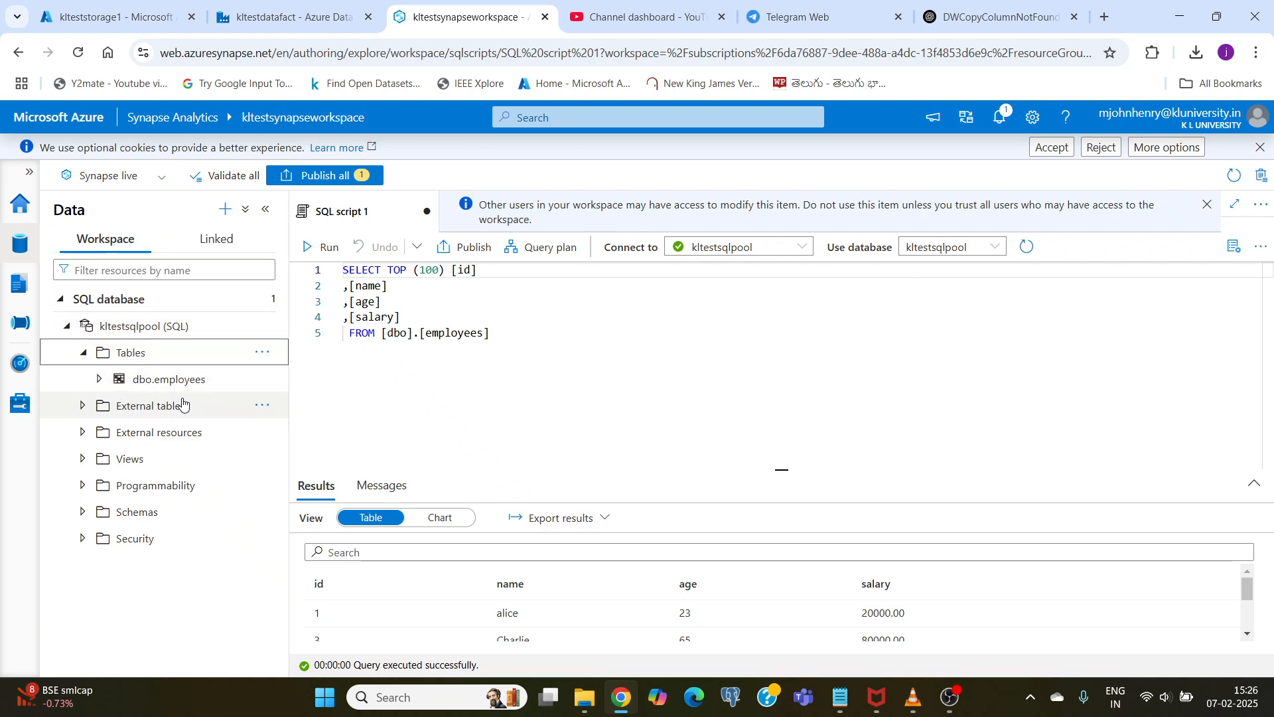
{"action": "left_click", "coordinate": [167, 380]}
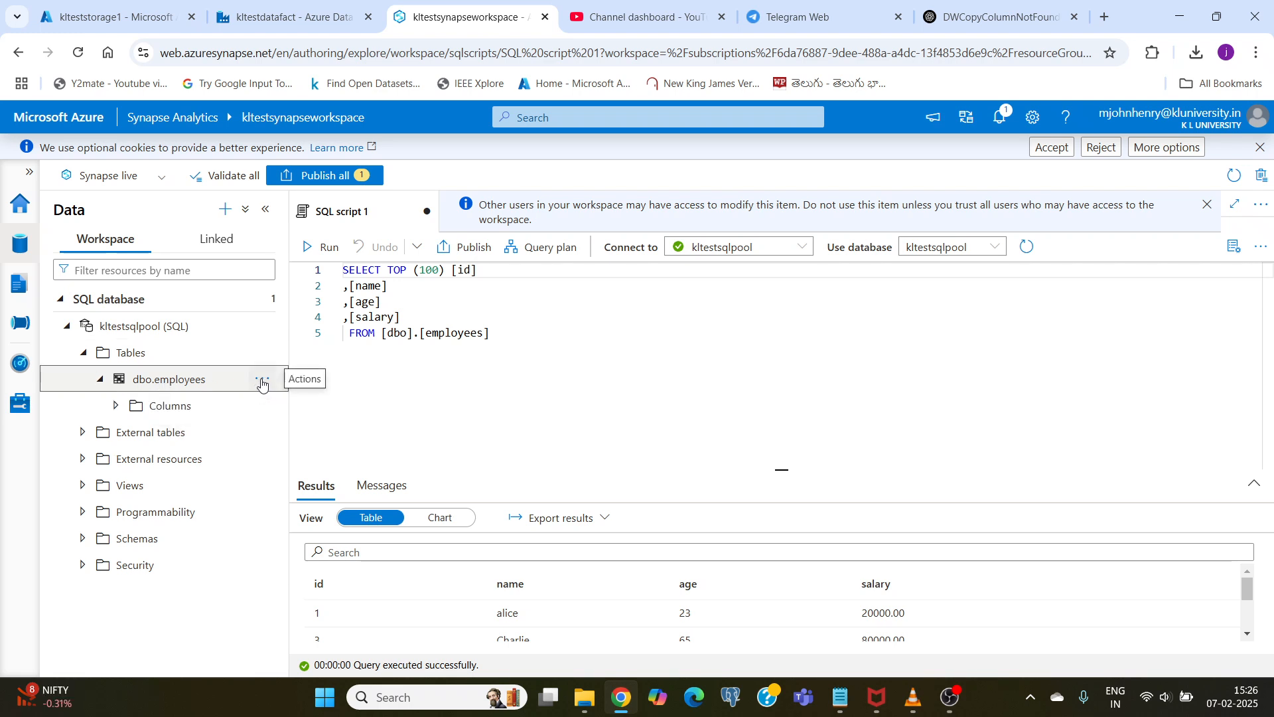
{"action": "left_click", "coordinate": [261, 383]}
{"action": "mouse_move", "coordinate": [312, 405]}
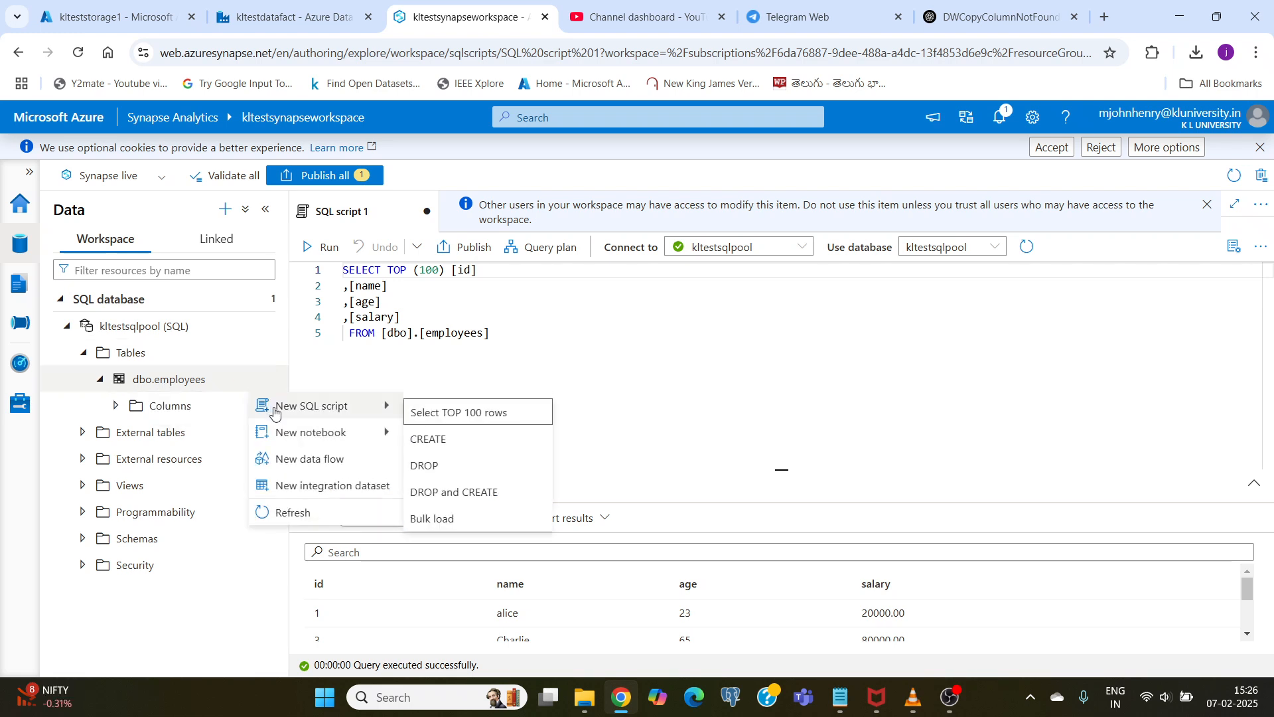
{"action": "left_click", "coordinate": [440, 413]}
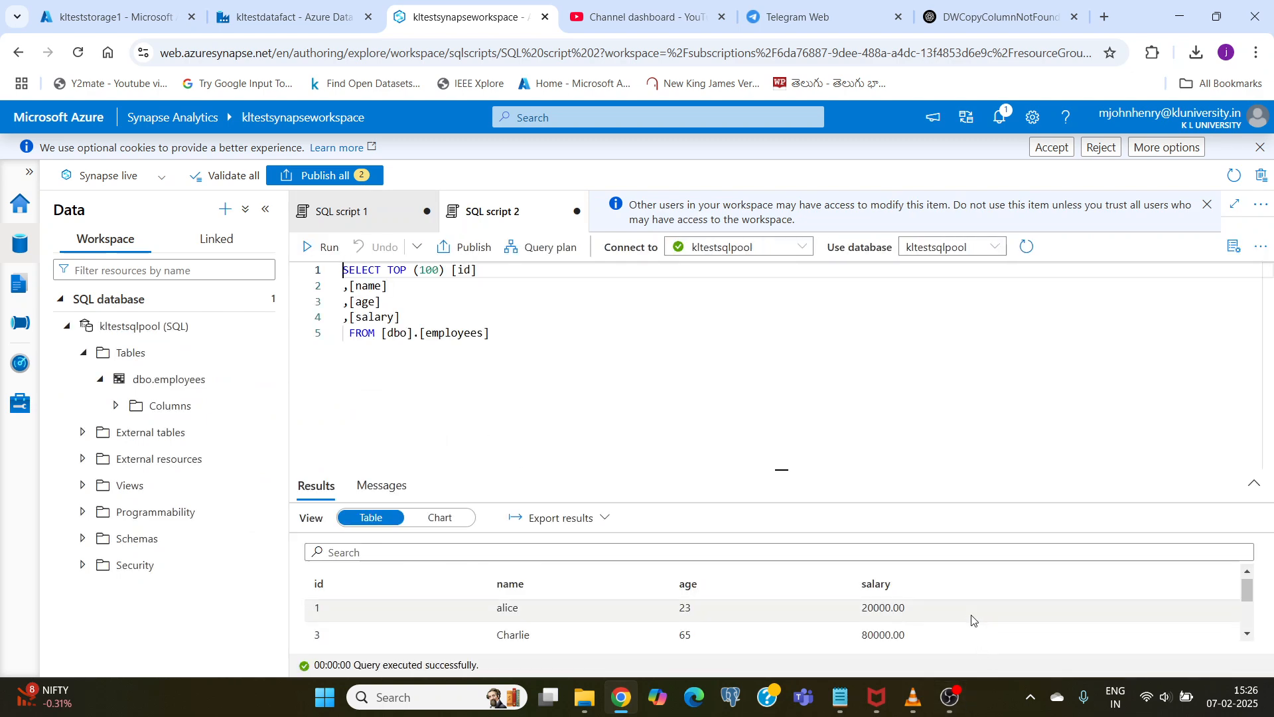
Step: Enlarge the query results area and examine the employee rows copied into dbo.employees
{"action": "scroll", "coordinate": [971, 620], "scroll_direction": "down", "scroll_amount": 3}
{"action": "scroll", "coordinate": [971, 620], "scroll_direction": "up", "scroll_amount": 3}
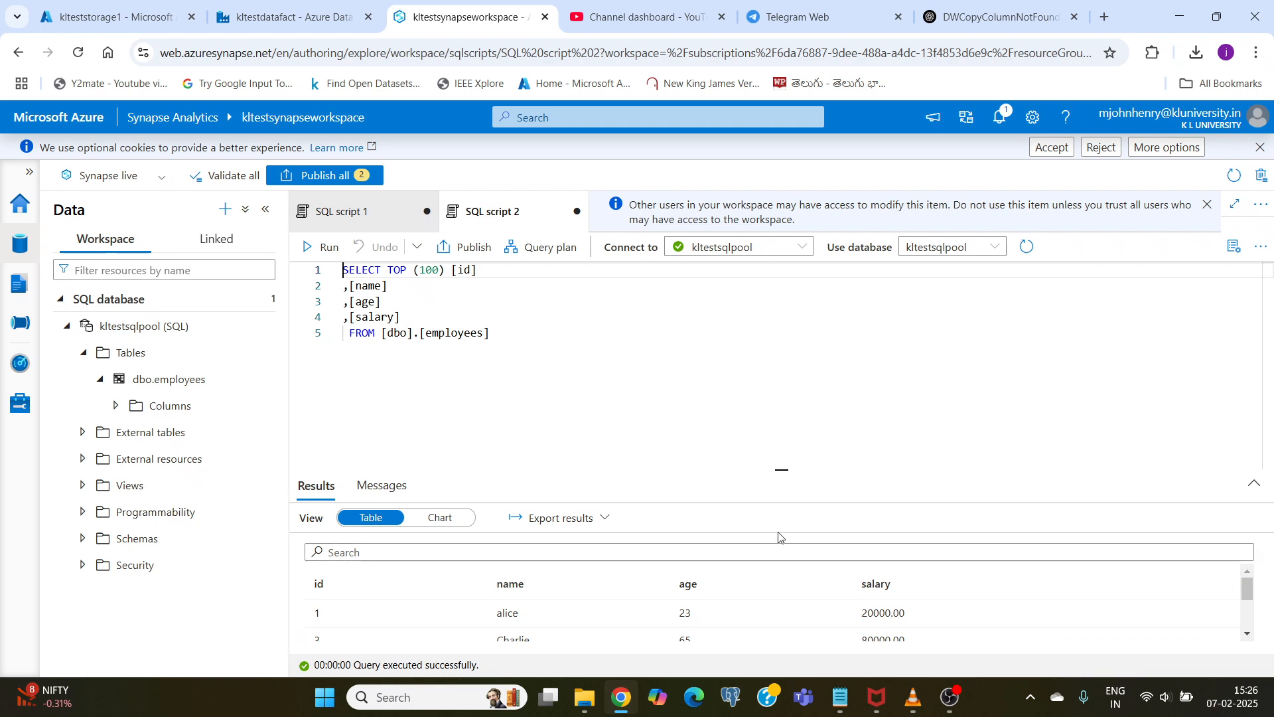
{"action": "left_click_drag", "start_coordinate": [782, 469], "coordinate": [782, 326]}
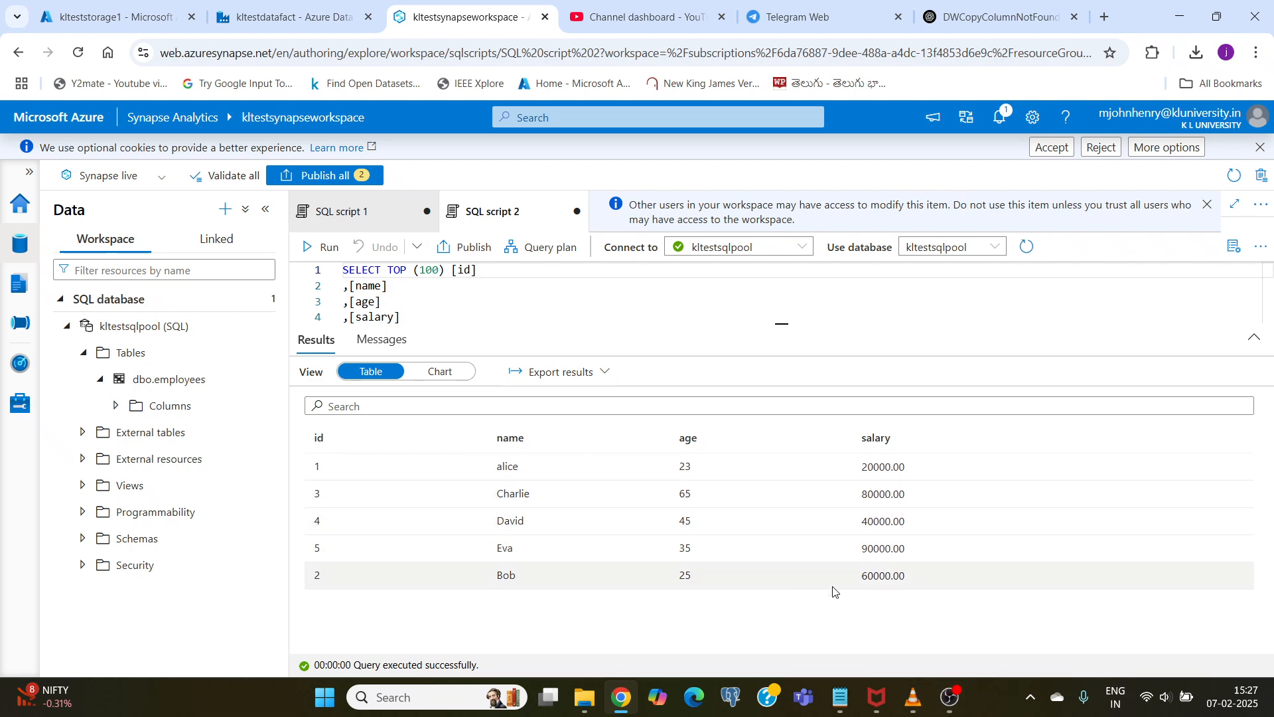
{"action": "left_click", "coordinate": [948, 695]}
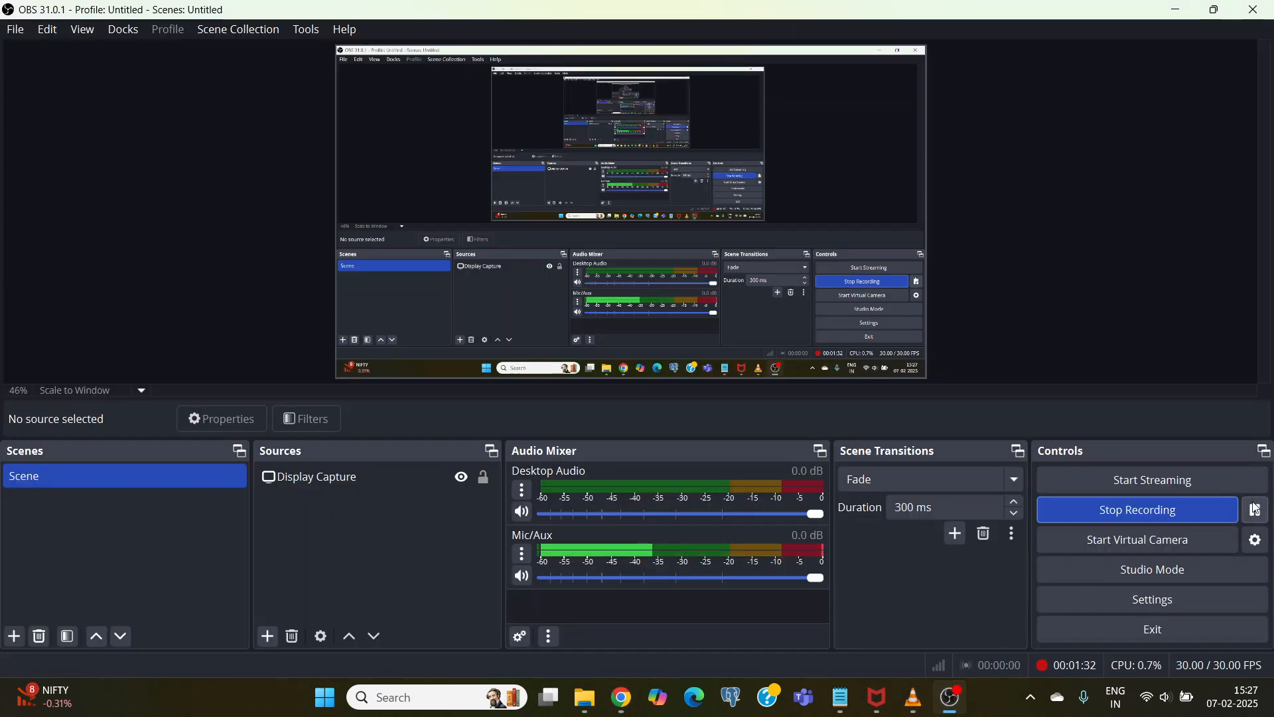